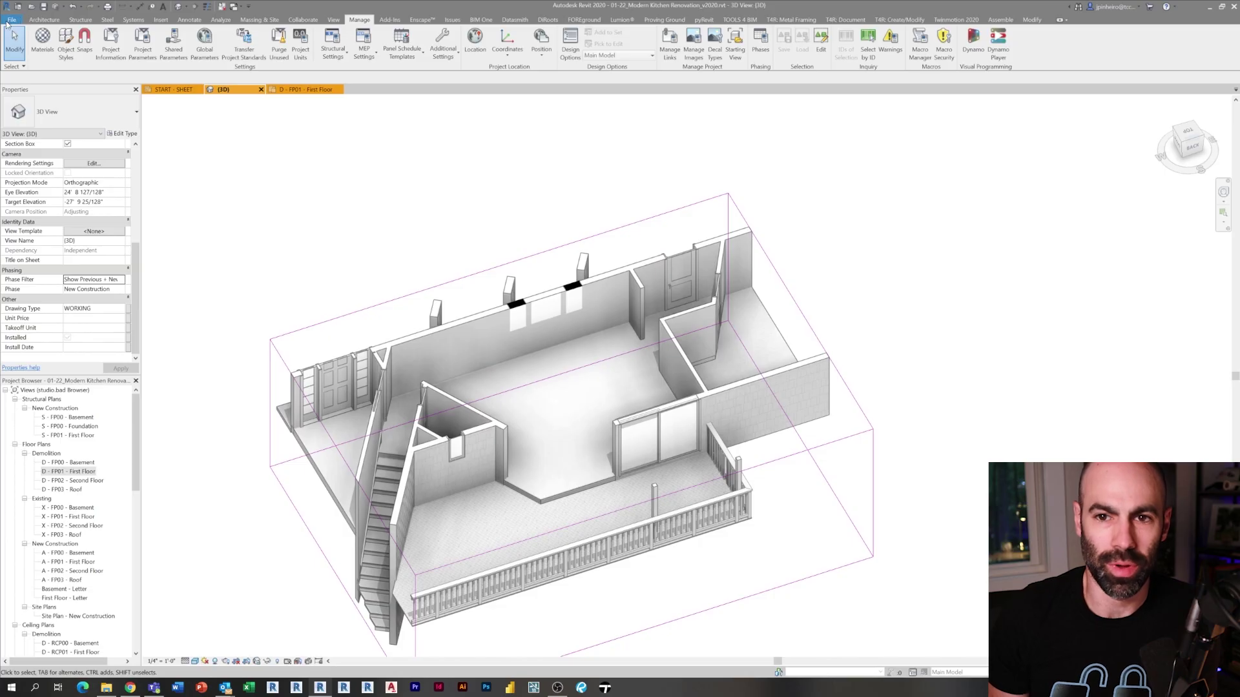
# Create a new family from the Generic Model line based.rft template.
pyautogui.click(9, 20)
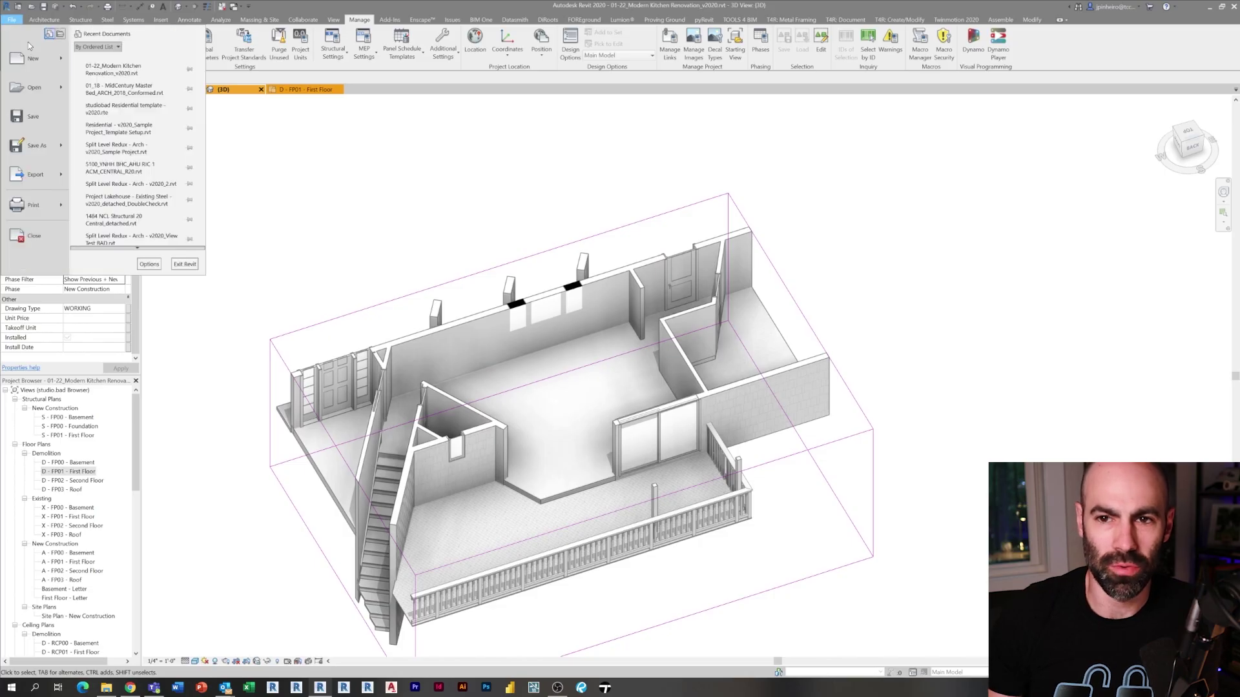
pyautogui.moveTo(36, 58)
pyautogui.click(146, 84)
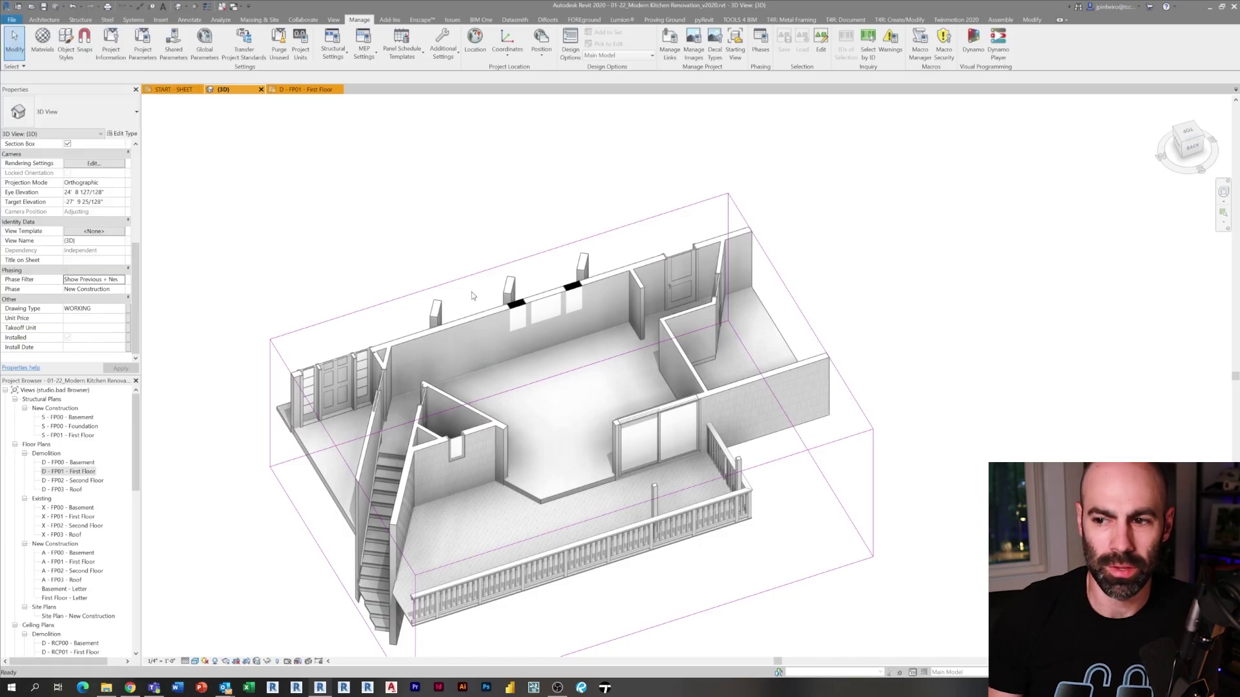
pyautogui.scroll(-6, 346, 304)
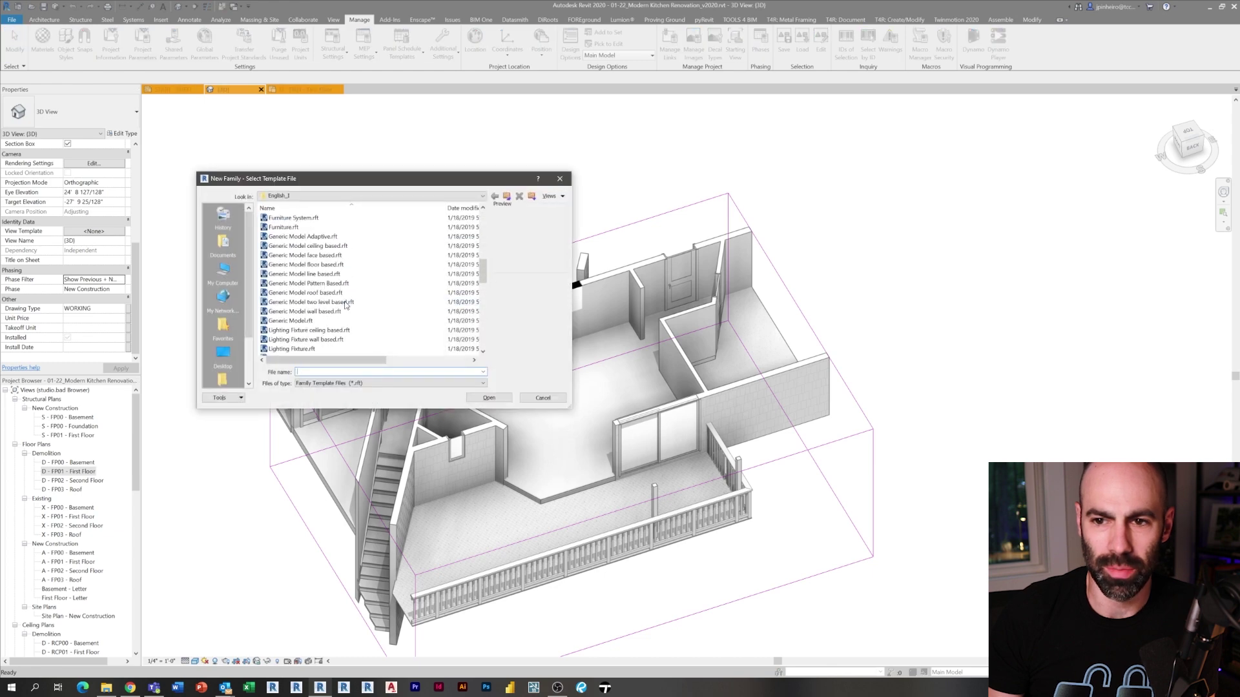
pyautogui.click(321, 275)
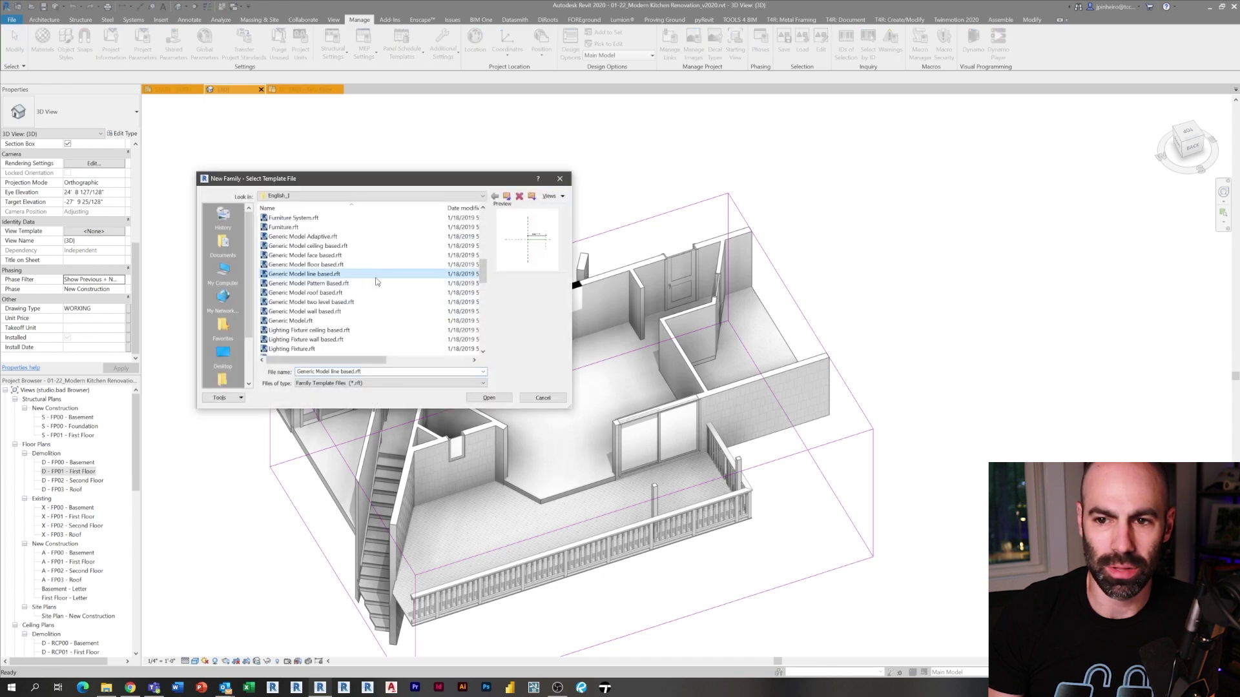
pyautogui.click(488, 397)
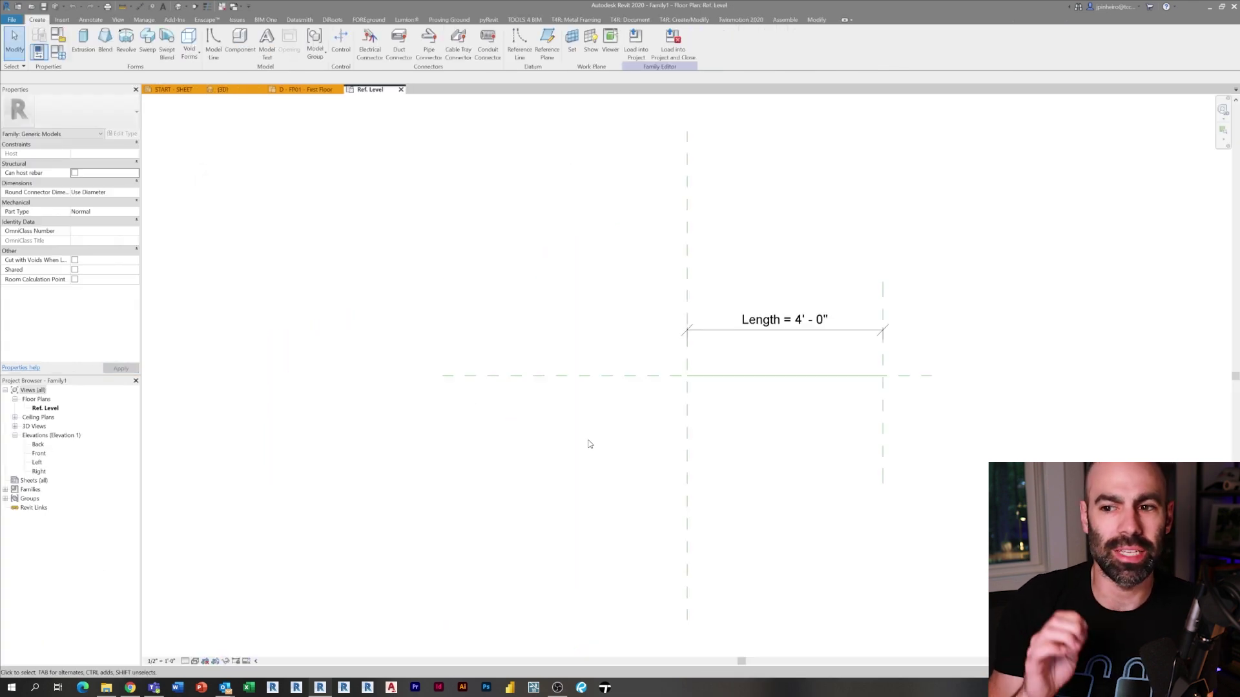
pyautogui.click(704, 461)
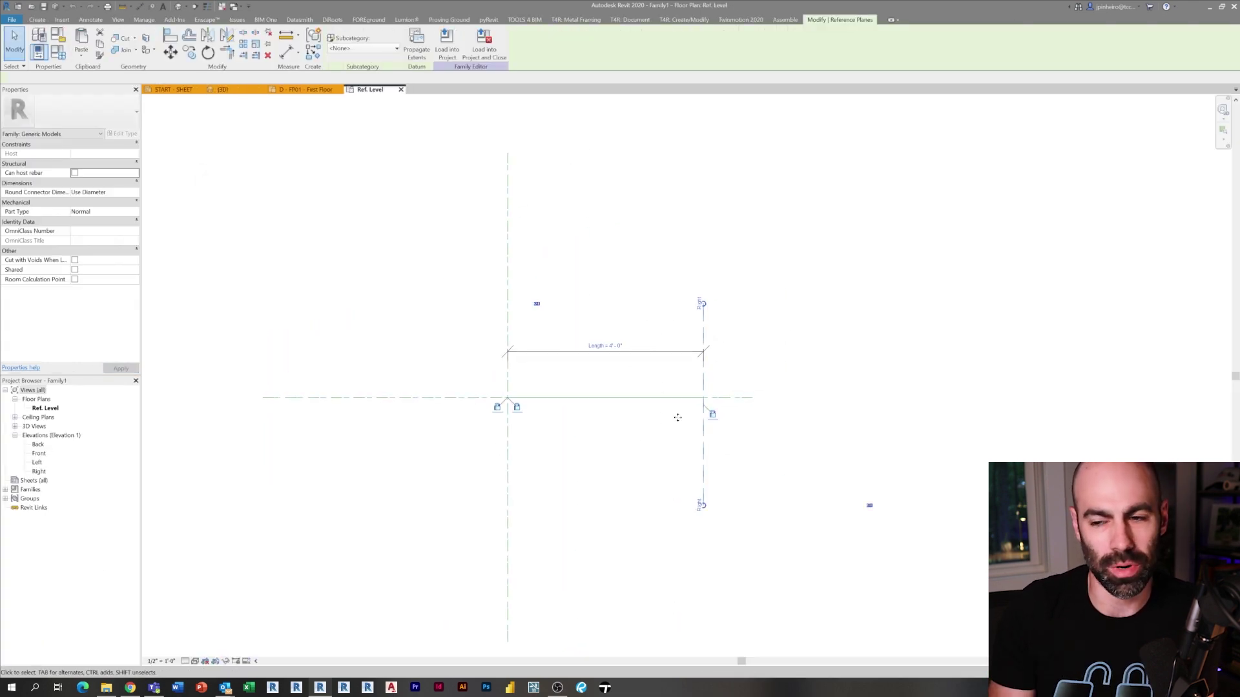
pyautogui.click(614, 506)
pyautogui.moveTo(633, 489); pyautogui.dragTo(550, 493, button='middle')
pyautogui.scroll(1, 543, 490)
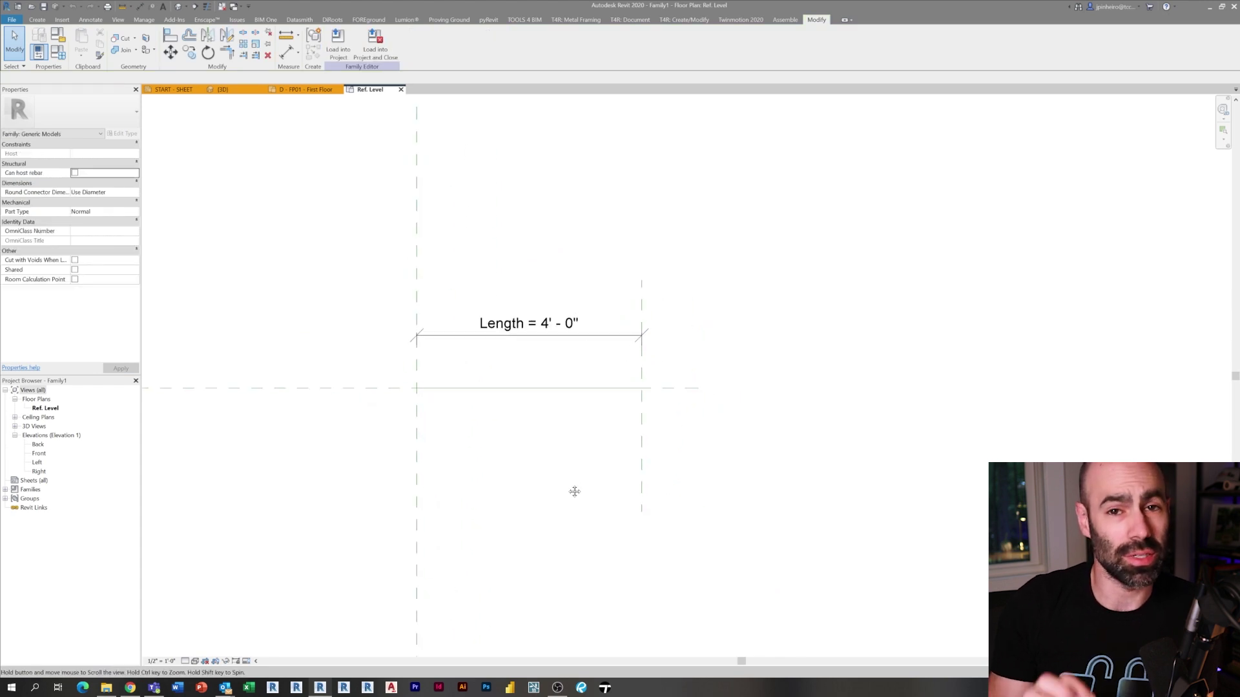
# Save the new family as Line Based Cabinet Placeholder.
pyautogui.hotkey('ctrl', 's')
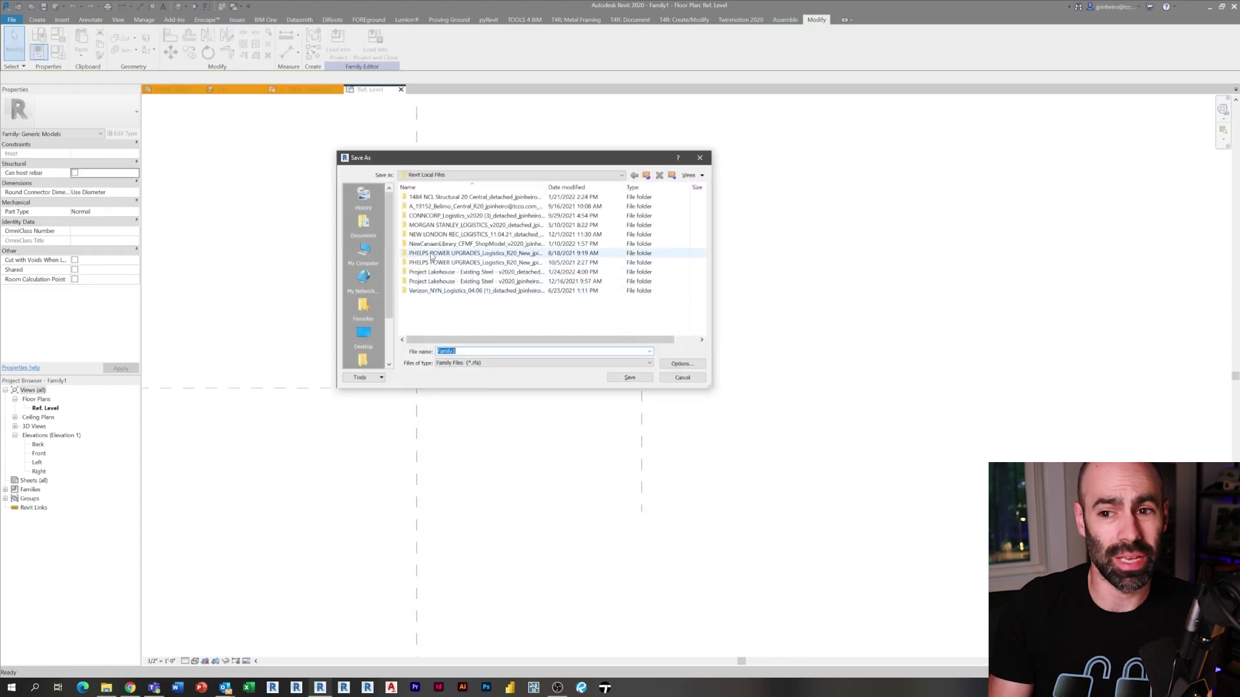
pyautogui.click(454, 174)
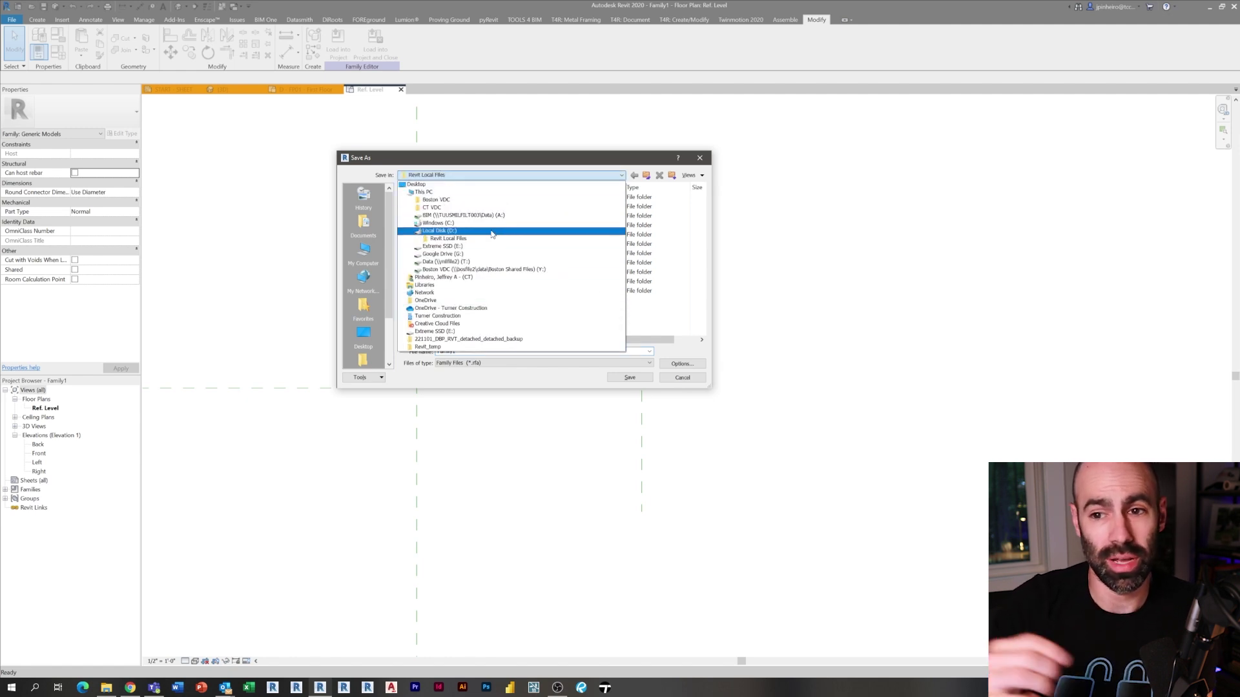
pyautogui.click(492, 231)
pyautogui.scroll(-12, 473, 271)
# Draw a horizontal reference plane directly over the centre reference plane, extending past both ends of the host line.
pyautogui.press('r')
pyautogui.press('p')
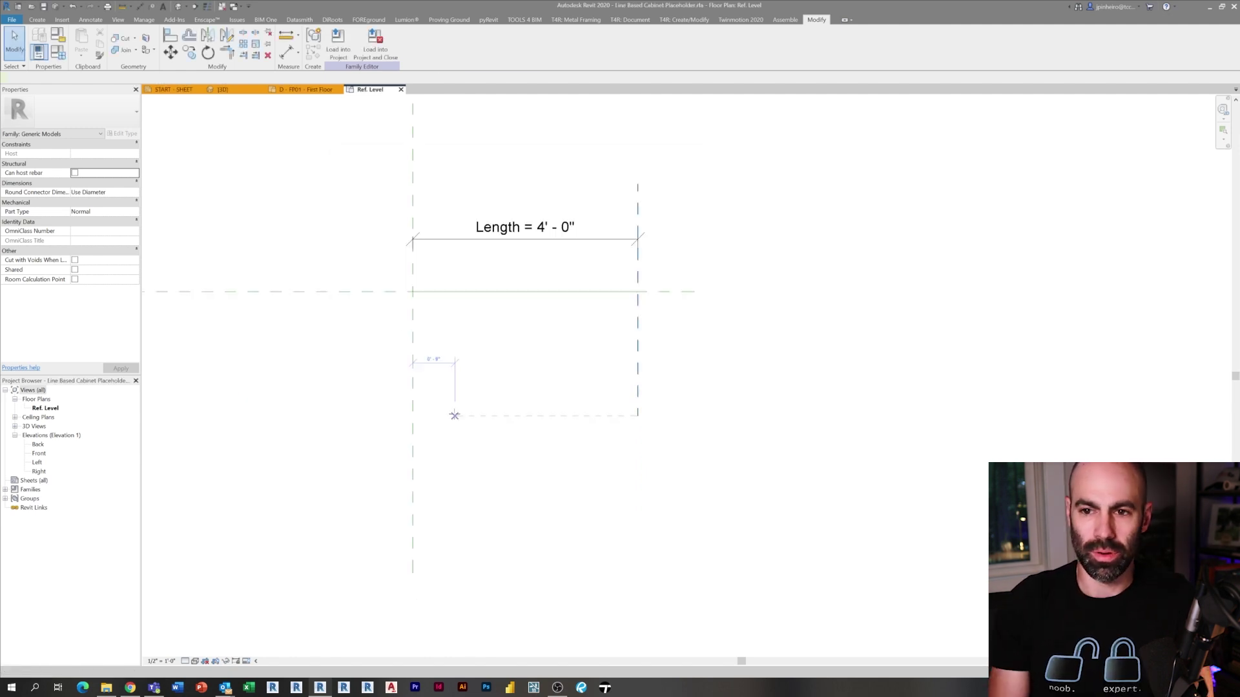
pyautogui.click(342, 292)
pyautogui.click(725, 292)
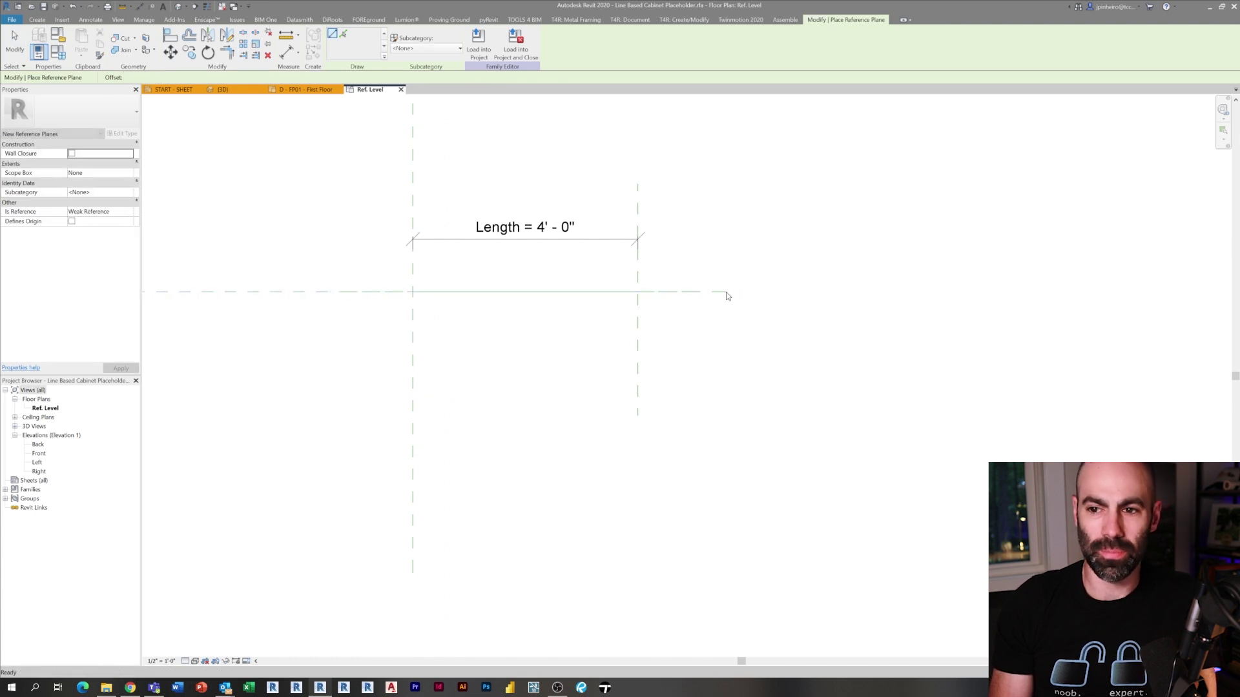
pyautogui.press('Escape')
pyautogui.press('Escape')
# Move the new horizontal reference plane 2'-1" below the centre reference plane.
pyautogui.scroll(1, 710, 294)
pyautogui.press('m')
pyautogui.press('v')
pyautogui.click(711, 292)
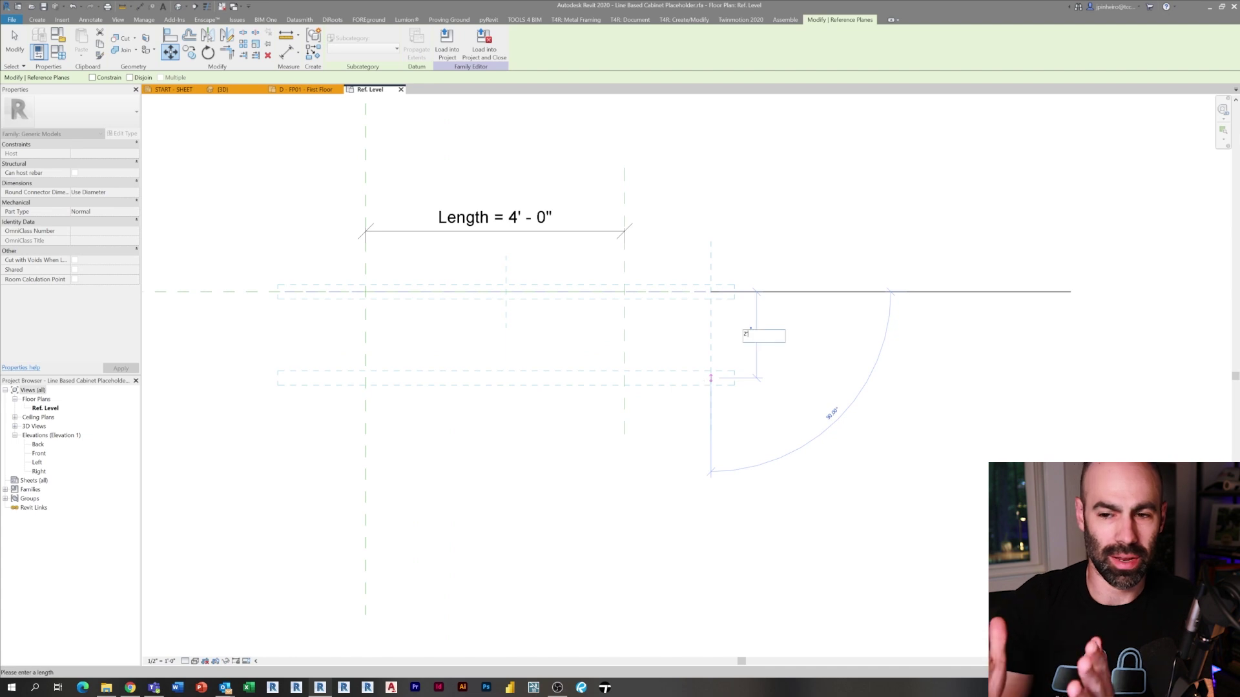
pyautogui.write('2')
pyautogui.press('Return')
pyautogui.scroll(1, 702, 383)
pyautogui.press('c')
pyautogui.press('o')
pyautogui.click(701, 379)
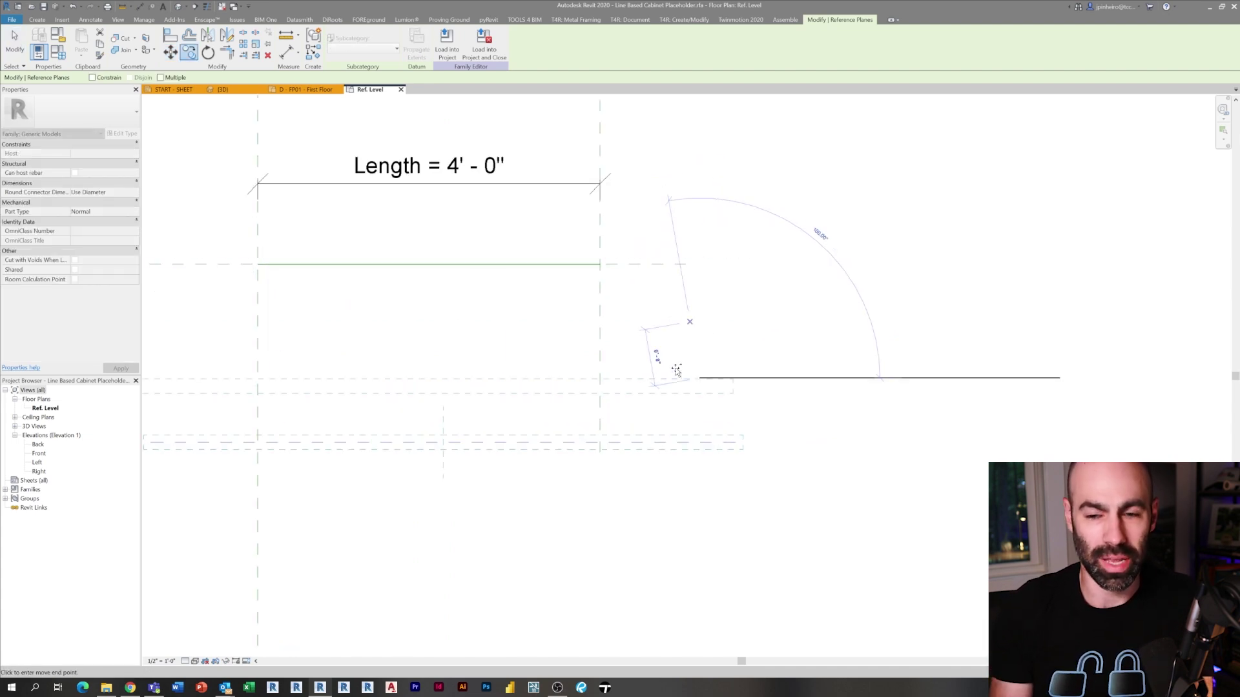
pyautogui.press('Escape')
pyautogui.press('Escape')
# Copy the lower horizontal reference plane 1" upward.
pyautogui.moveTo(521, 501); pyautogui.dragTo(769, 611, button='middle')
pyautogui.scroll(1, 769, 612)
pyautogui.moveTo(737, 570); pyautogui.dragTo(633, 425)
pyautogui.scroll(2, 633, 423)
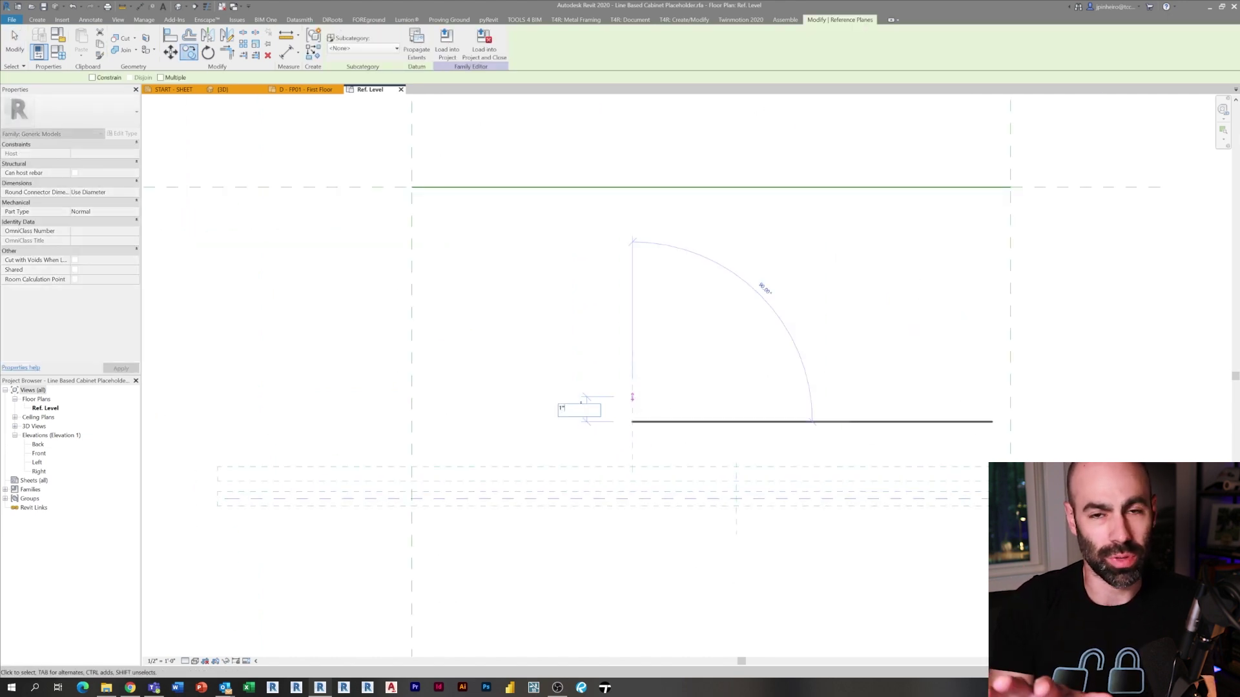
pyautogui.press('Return')
# Copy the upper of the two lower reference planes a further 2" upward.
pyautogui.click(630, 400)
pyautogui.press('c')
pyautogui.press('o')
pyautogui.click(630, 400)
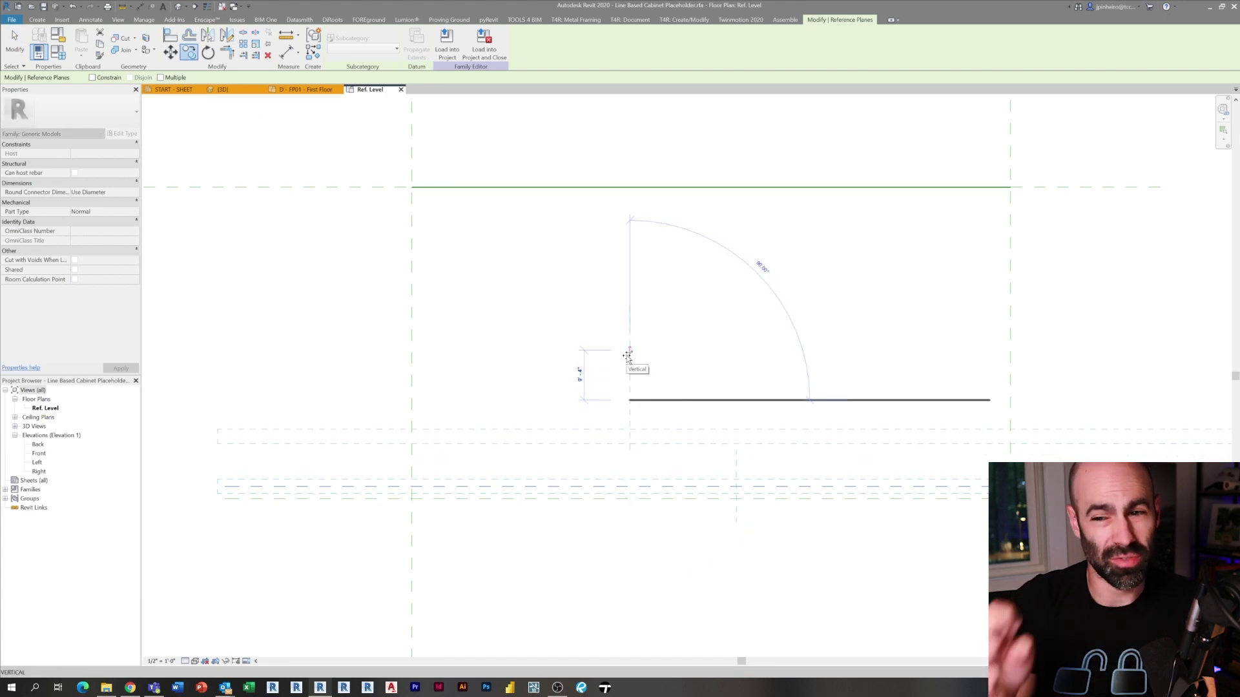
pyautogui.press('Escape')
pyautogui.press('Escape')
pyautogui.scroll(-2, 630, 357)
pyautogui.moveTo(675, 349); pyautogui.dragTo(605, 433, button='middle')
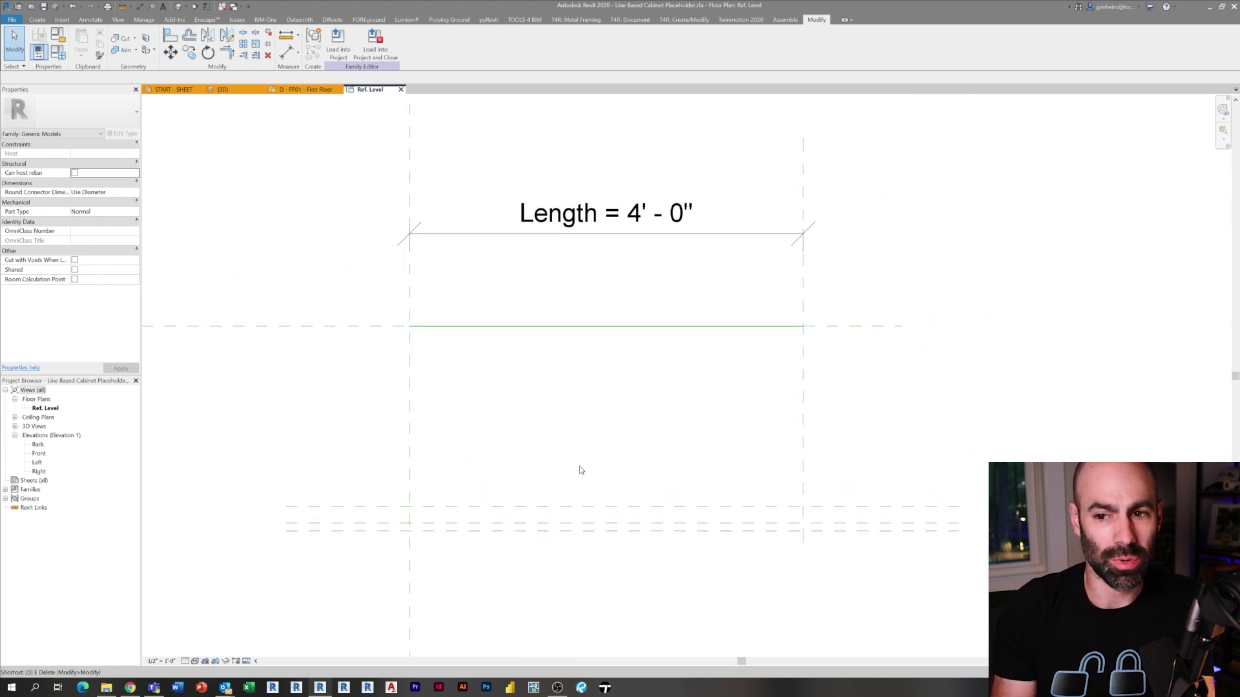
# Add an aligned dimension from the horizontal centre reference plane to the middle of the three lower reference planes.
pyautogui.press('i')
pyautogui.click(346, 326)
pyautogui.click(363, 507)
pyautogui.moveTo(344, 500); pyautogui.dragTo(506, 456, button='middle')
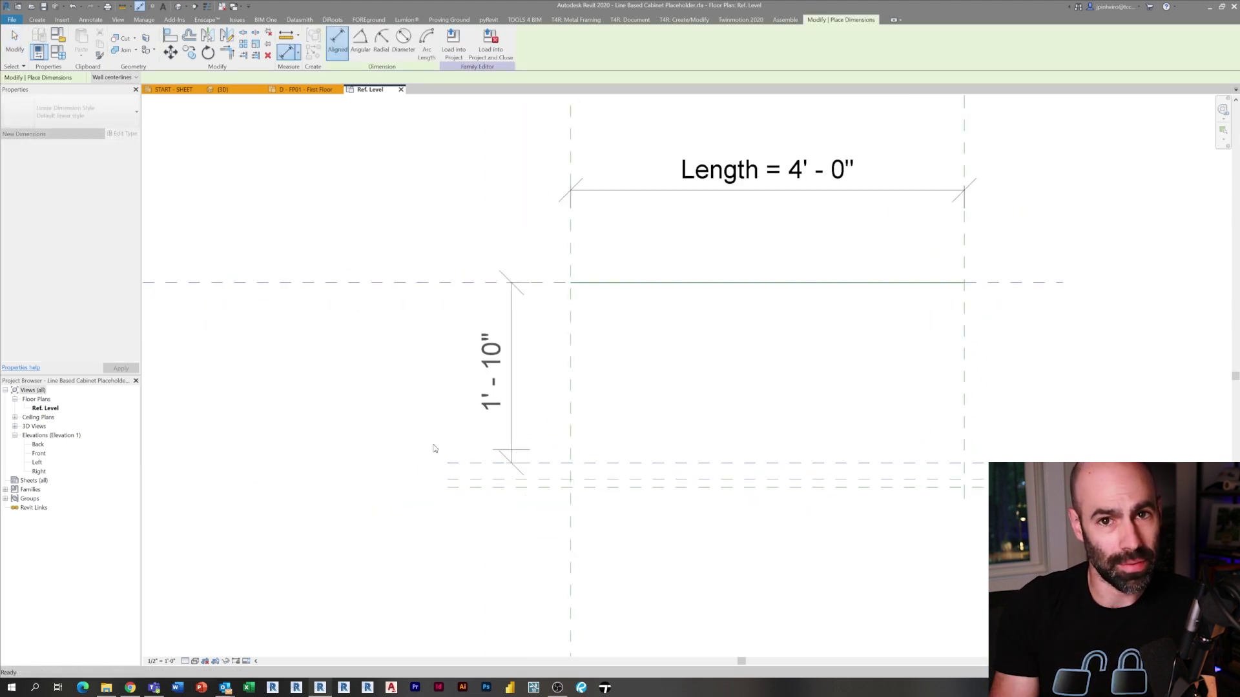
pyautogui.click(479, 487)
pyautogui.click(478, 461)
pyautogui.click(362, 460)
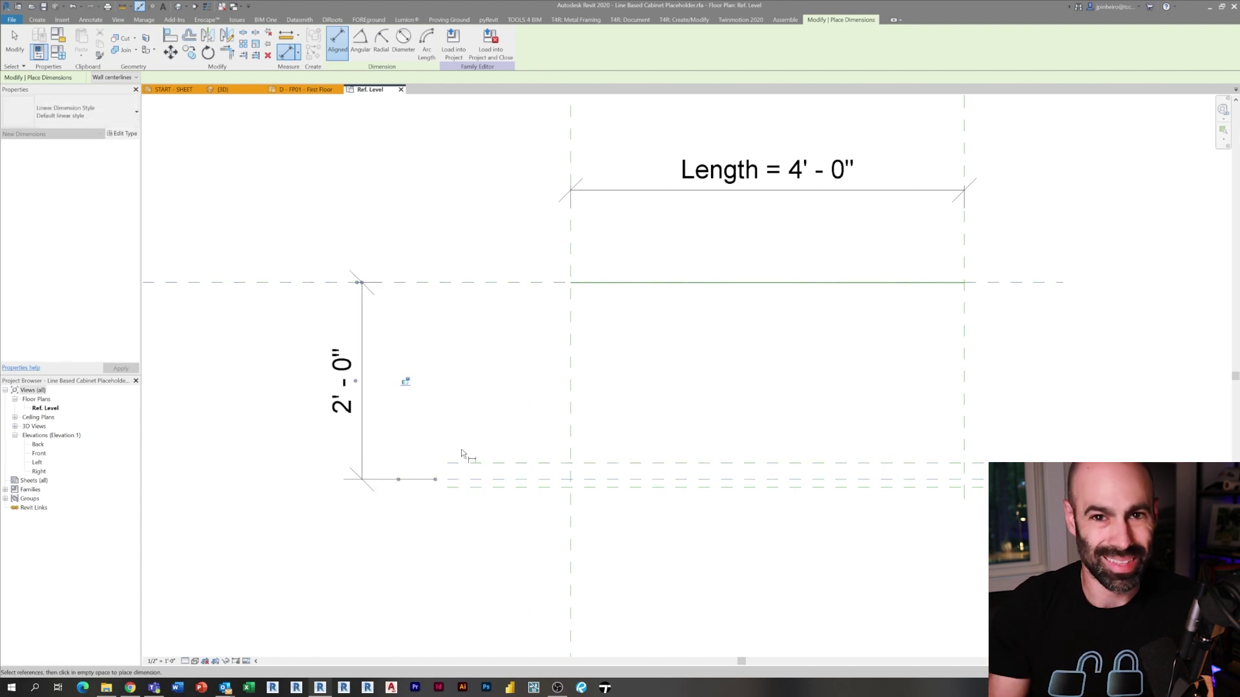
# Dimension the gaps from the middle reference plane to the lowest plane and to the upper of the three planes.
pyautogui.click(476, 481)
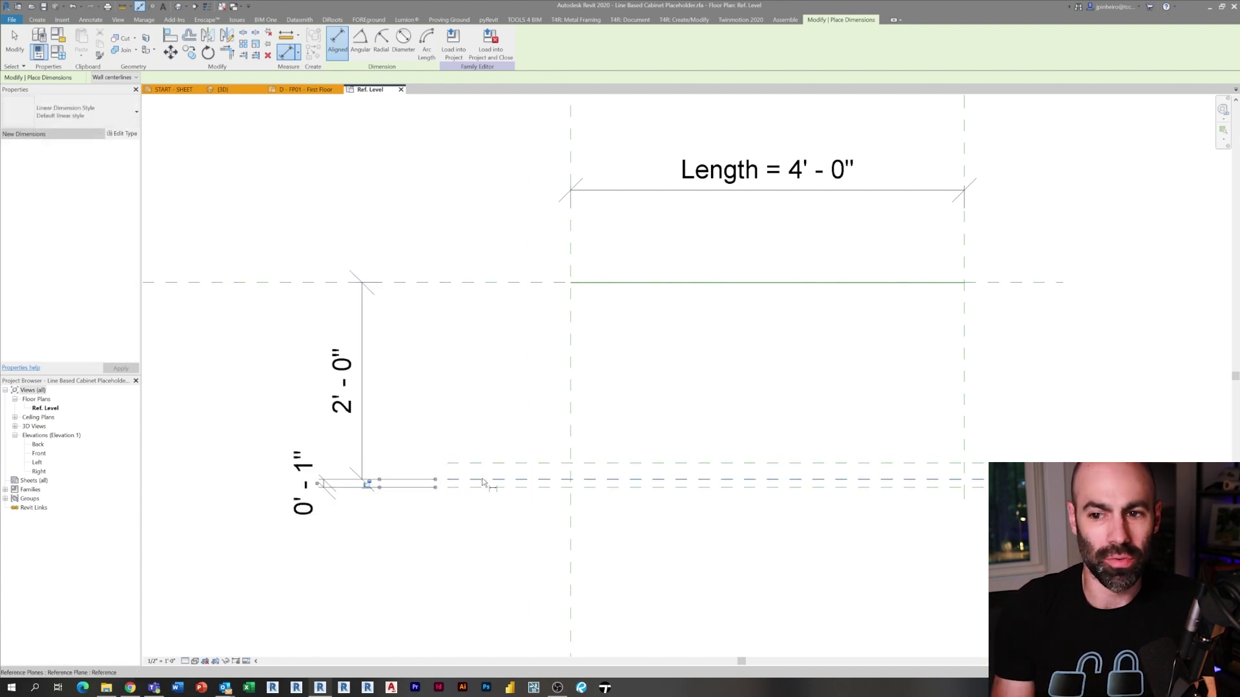
pyautogui.click(491, 463)
pyautogui.click(400, 391)
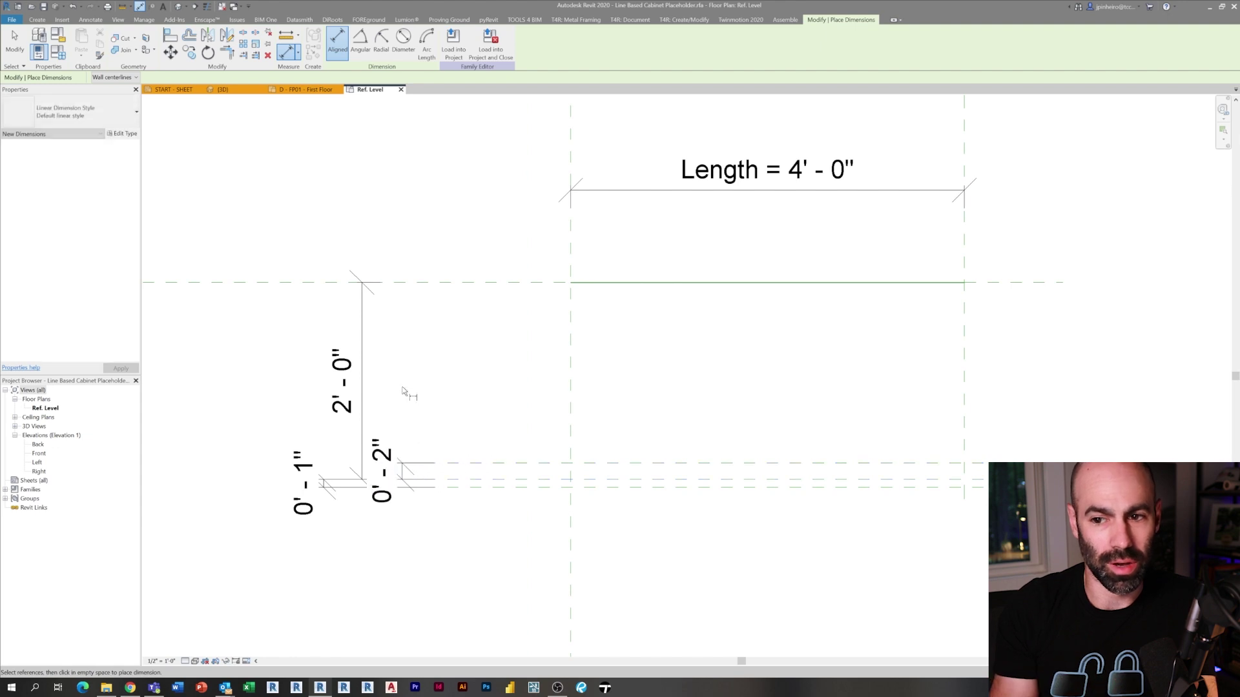
pyautogui.press('Escape')
pyautogui.press('Escape')
# Change the project's length unit format to suppress 0 feet.
pyautogui.press('u')
pyautogui.press('n')
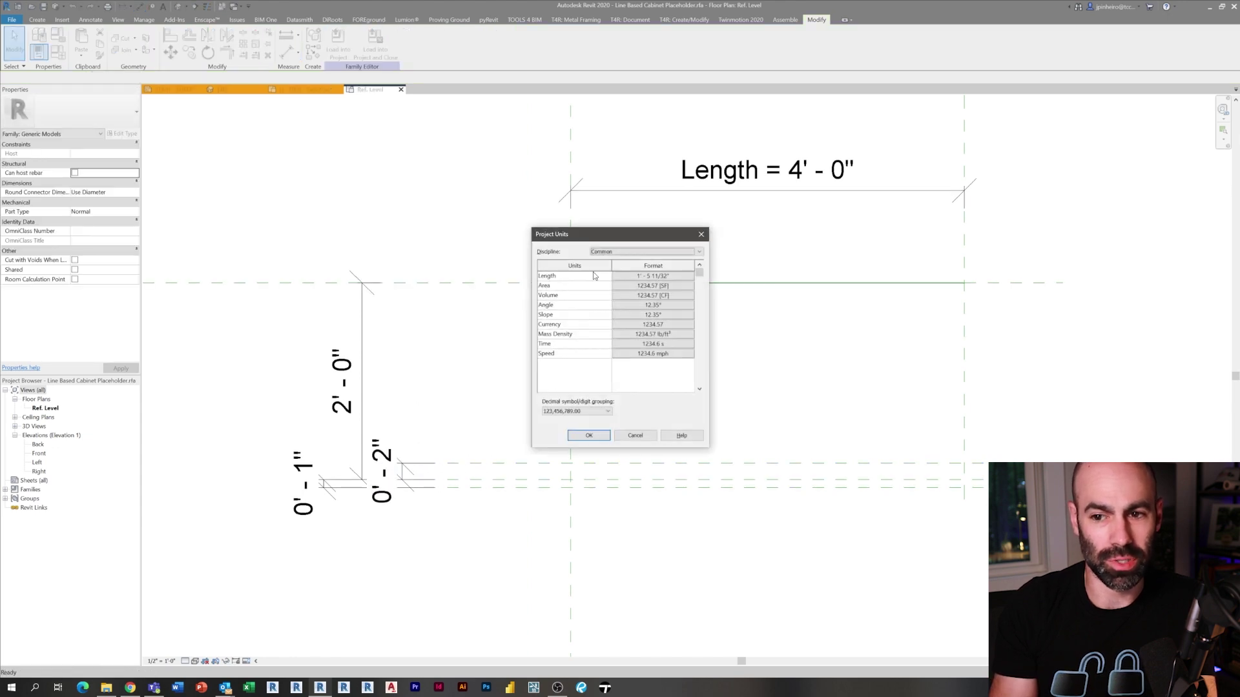
pyautogui.click(636, 276)
pyautogui.moveTo(1142, 342); pyautogui.dragTo(774, 290)
pyautogui.click(701, 393)
pyautogui.click(775, 440)
pyautogui.click(583, 438)
# Pull the text of the 1" and 2" dimensions clear of their dimension lines on leaders.
pyautogui.moveTo(467, 574); pyautogui.dragTo(467, 574, button='middle')
pyautogui.scroll(4, 288, 502)
pyautogui.click(311, 472)
pyautogui.moveTo(313, 479); pyautogui.dragTo(348, 518)
pyautogui.moveTo(551, 377); pyautogui.dragTo(552, 383)
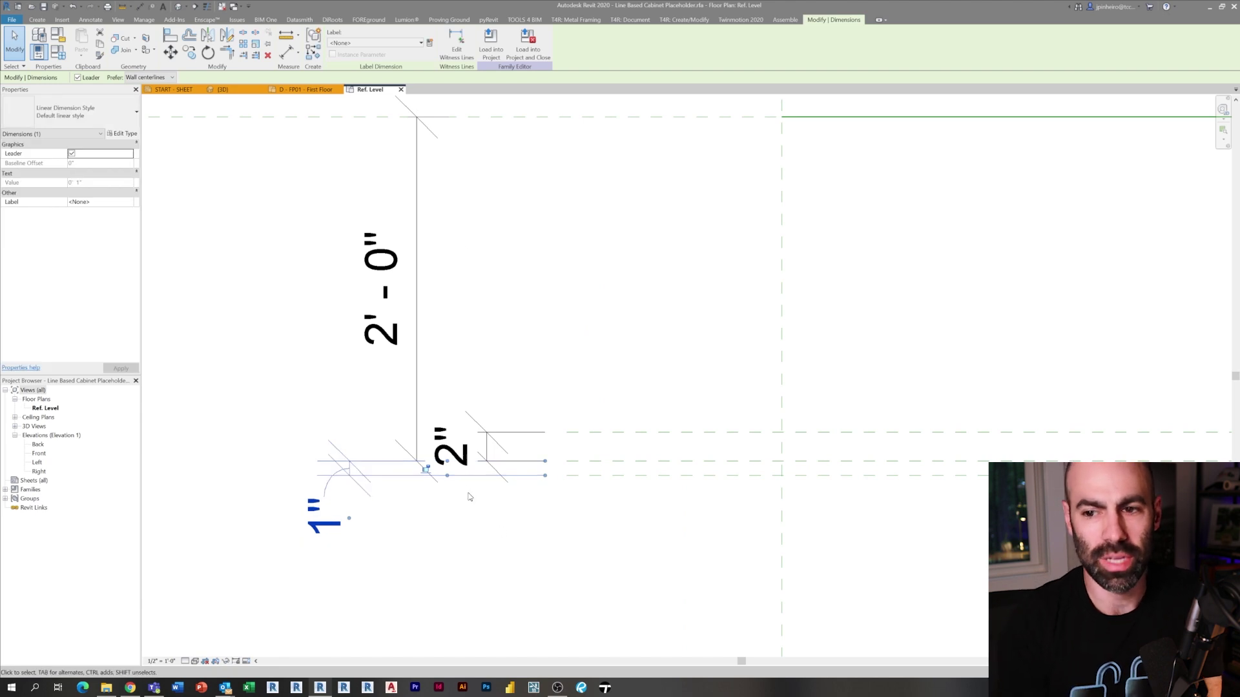
pyautogui.click(488, 456)
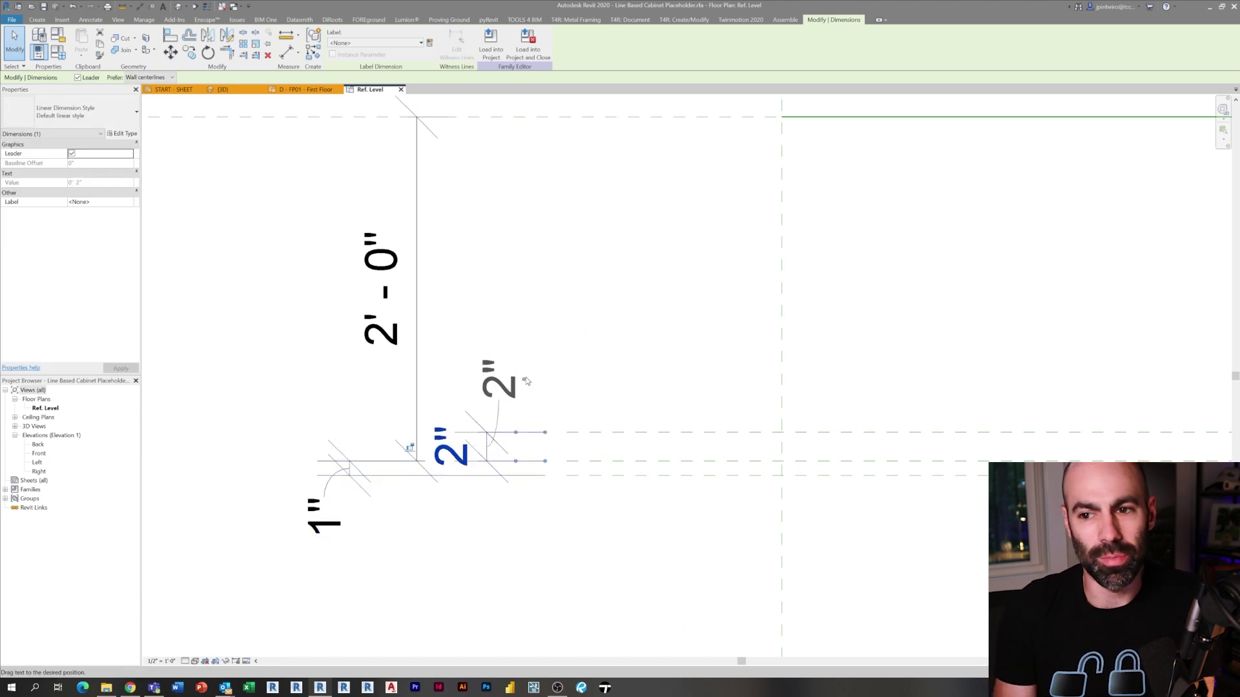
pyautogui.moveTo(522, 381); pyautogui.dragTo(556, 355)
pyautogui.click(567, 375)
pyautogui.scroll(-2, 646, 394)
pyautogui.moveTo(646, 393); pyautogui.dragTo(522, 419, button='middle')
pyautogui.moveTo(465, 355); pyautogui.dragTo(462, 368, button='middle')
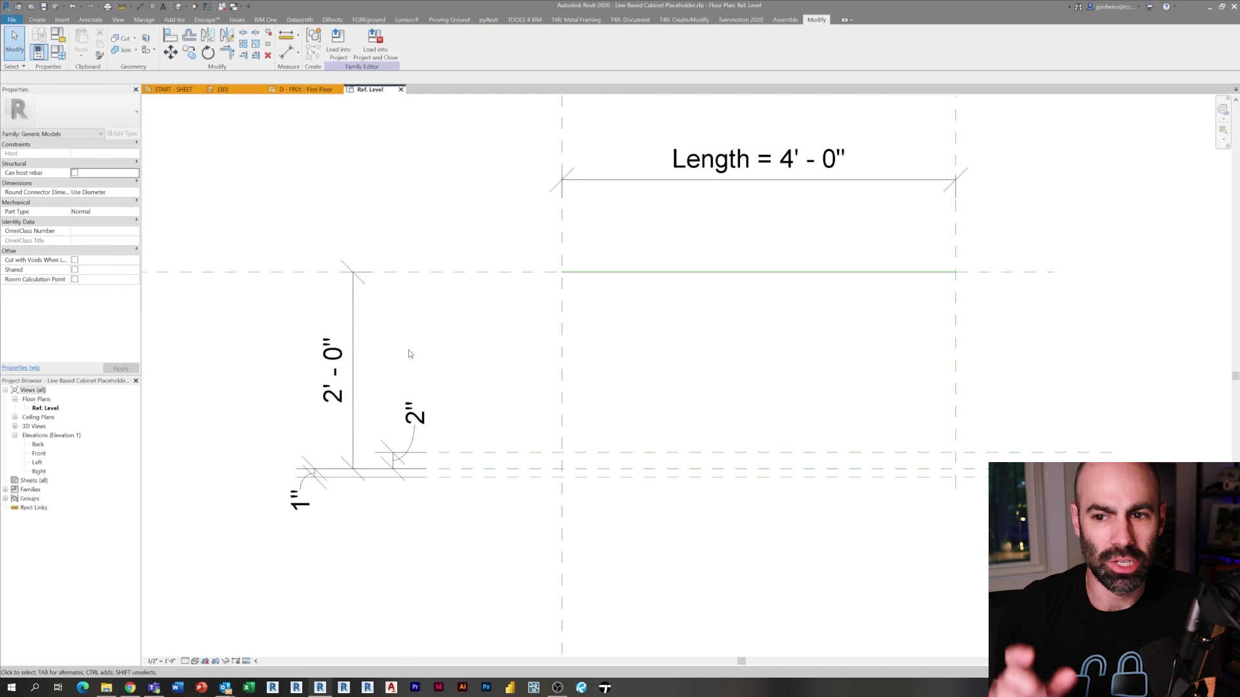
# Label the 2'-0" dimension with a new instance parameter Depth and the 2" dimension with a new type parameter Curb Depth.
pyautogui.click(352, 352)
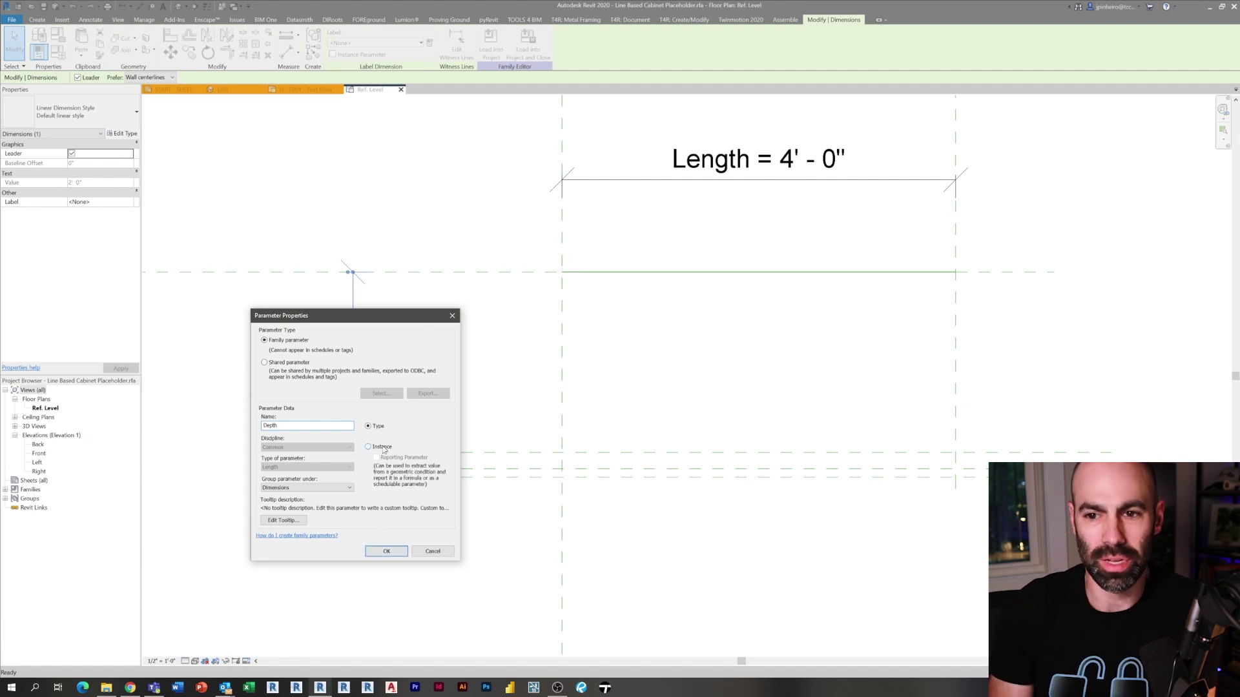
pyautogui.click(378, 554)
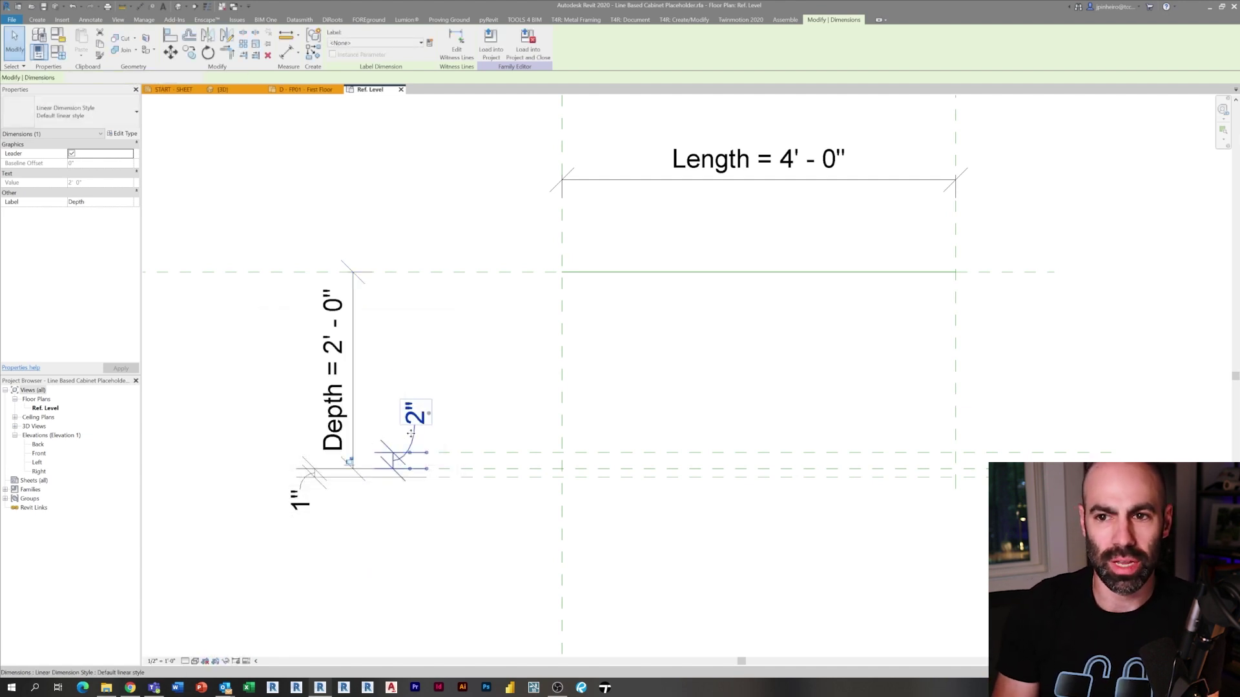
pyautogui.scroll(2, 477, 444)
pyautogui.moveTo(477, 445); pyautogui.dragTo(478, 445, button='middle')
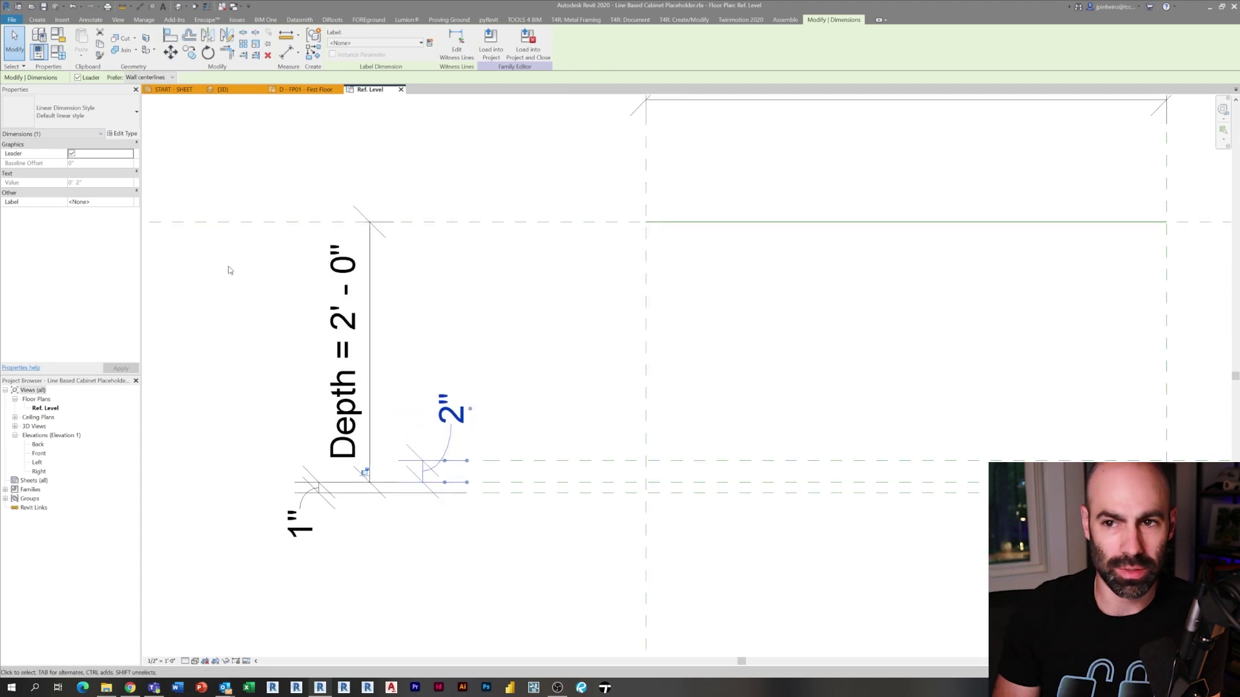
pyautogui.click(365, 472)
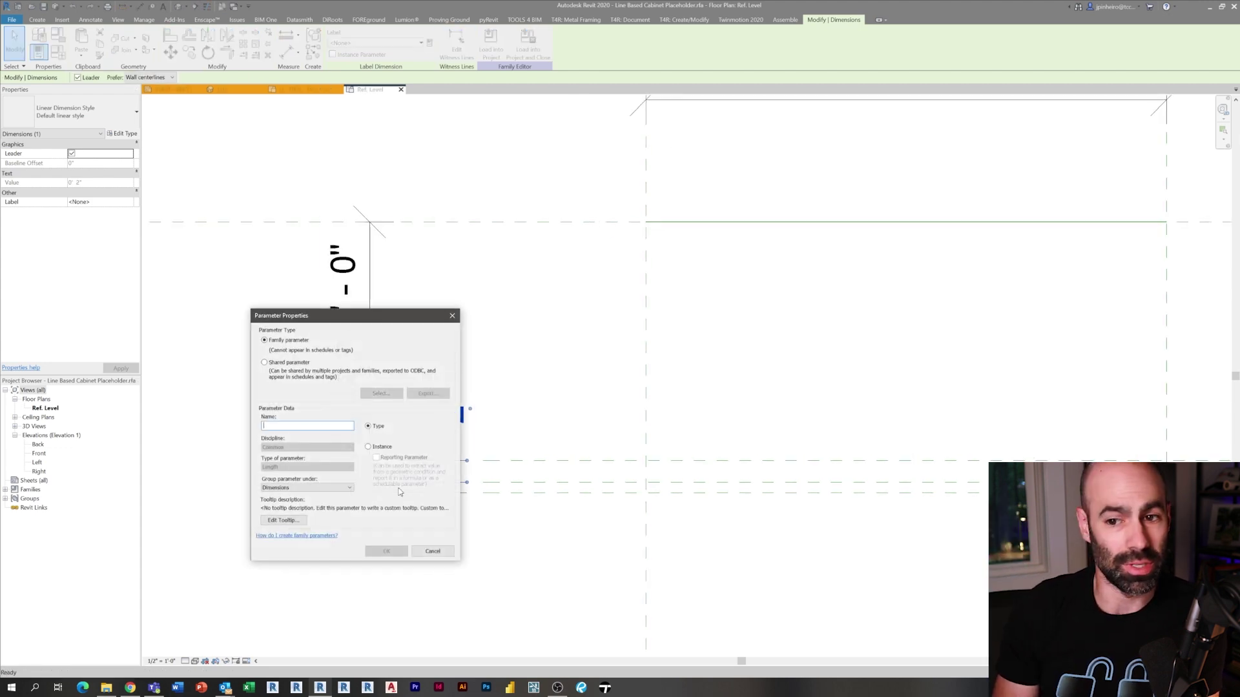
pyautogui.write('Curb Depth')
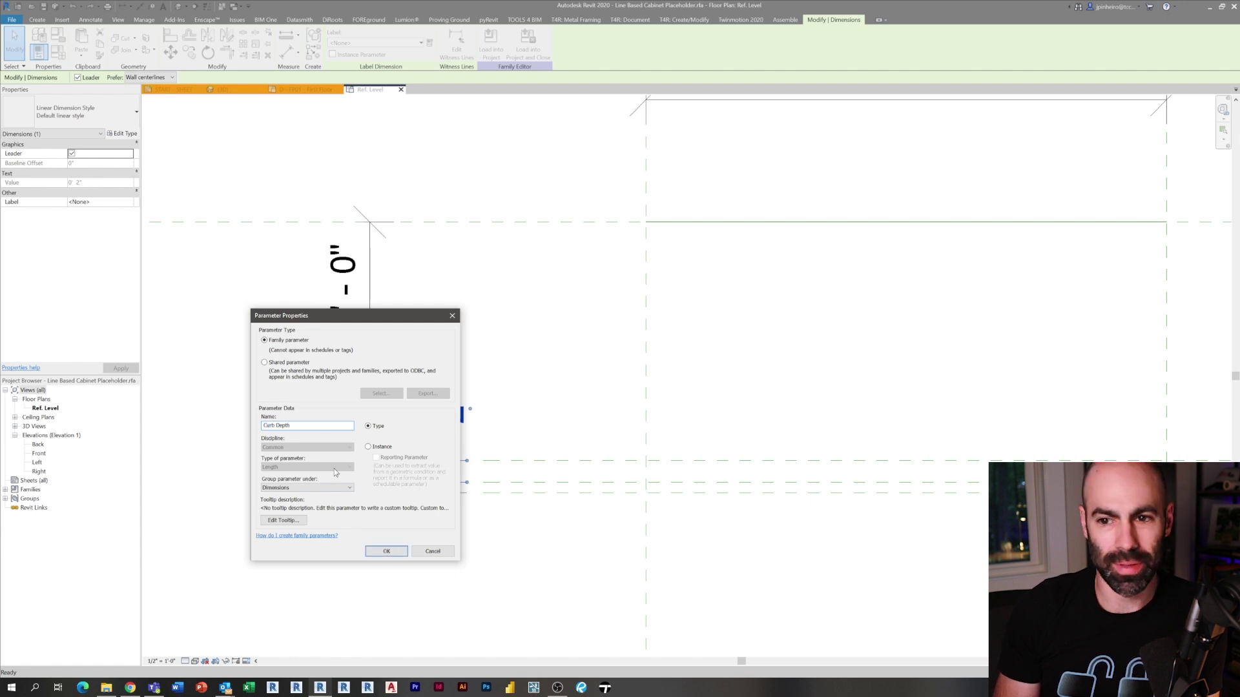
pyautogui.click(366, 548)
pyautogui.click(323, 513)
pyautogui.moveTo(412, 584); pyautogui.dragTo(446, 581, button='middle')
# Reattach the overall depth dimension to the lowest reference plane, shifted outward, and label it with the Depth parameter.
pyautogui.click(407, 438)
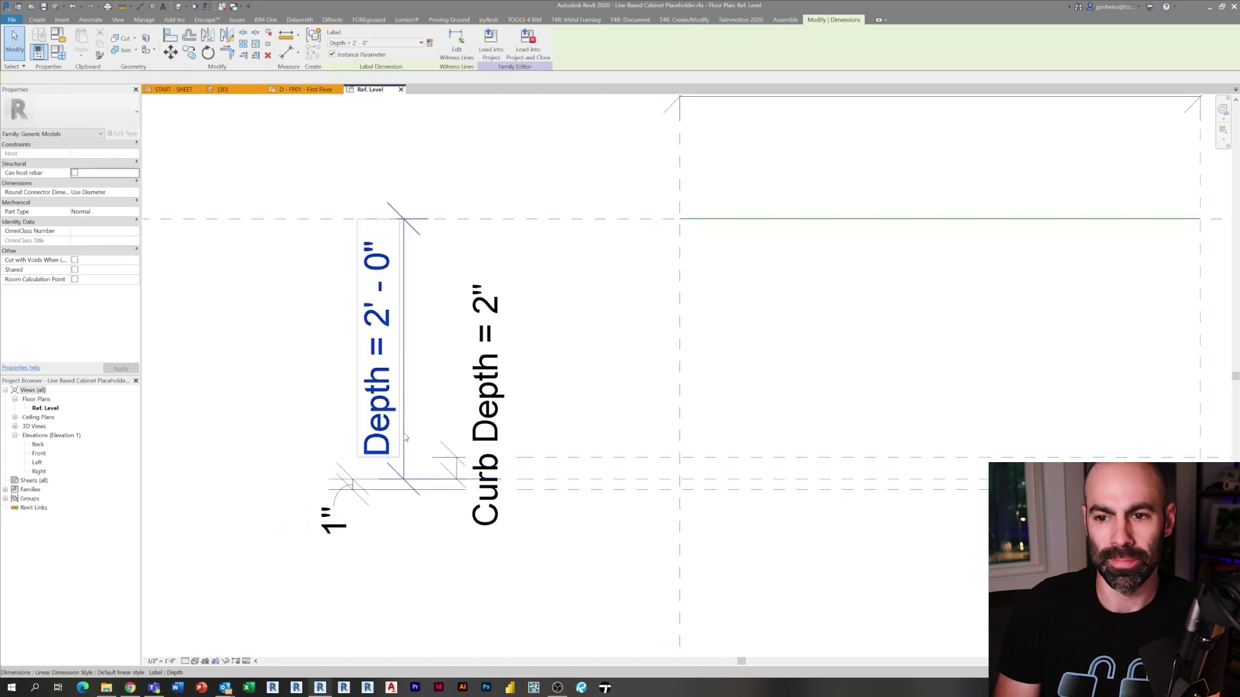
pyautogui.moveTo(452, 479); pyautogui.dragTo(544, 491)
pyautogui.moveTo(389, 409); pyautogui.dragTo(248, 410)
pyautogui.click(365, 44)
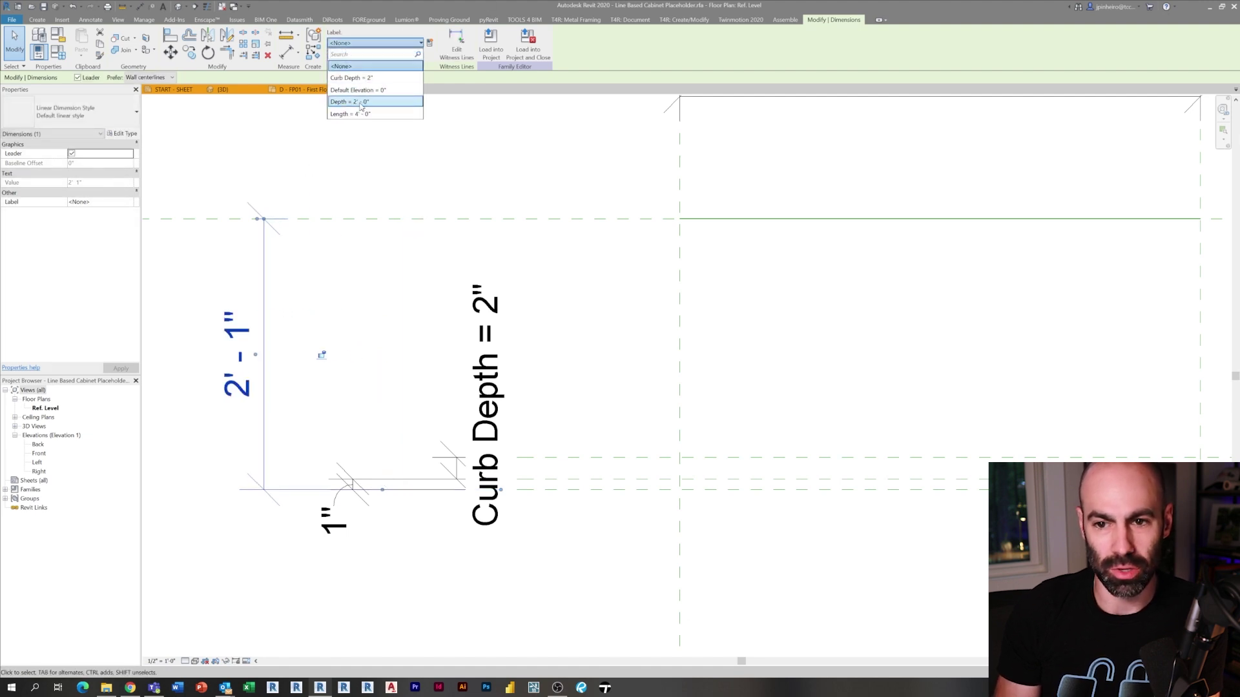
pyautogui.click(363, 103)
pyautogui.click(375, 342)
# Label the 1" dimension with a new type parameter named Counter Overlap.
pyautogui.click(353, 471)
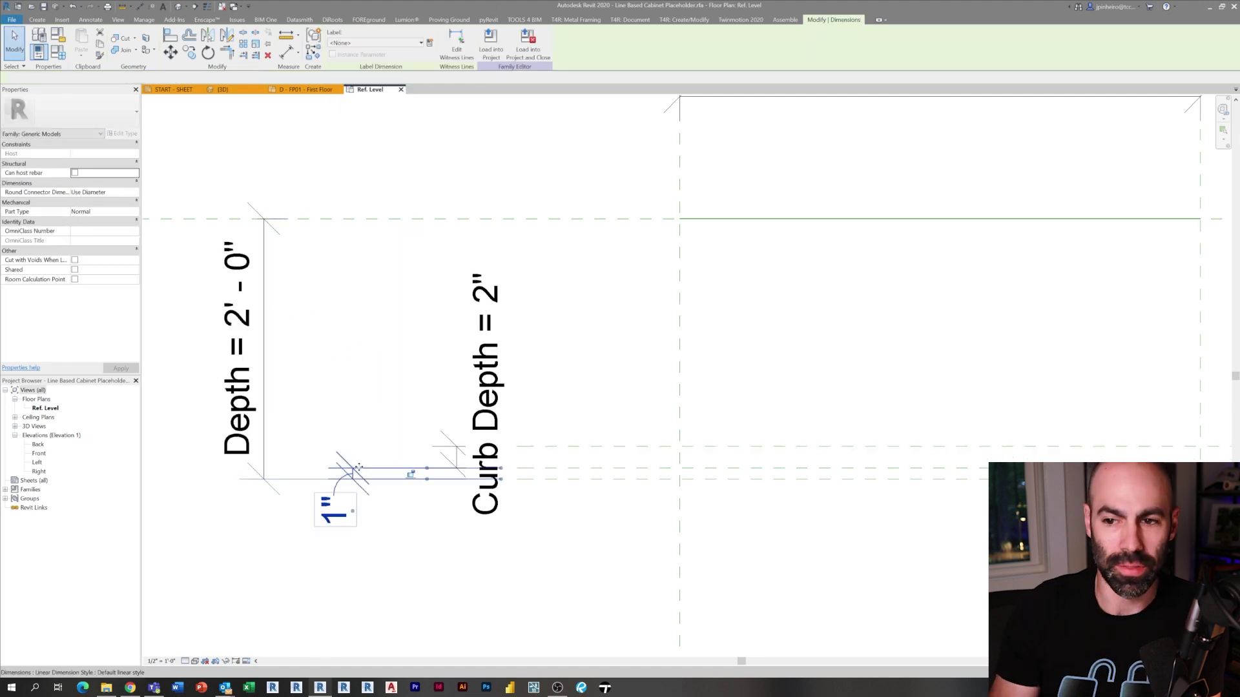
pyautogui.moveTo(365, 353); pyautogui.dragTo(407, 355, button='middle')
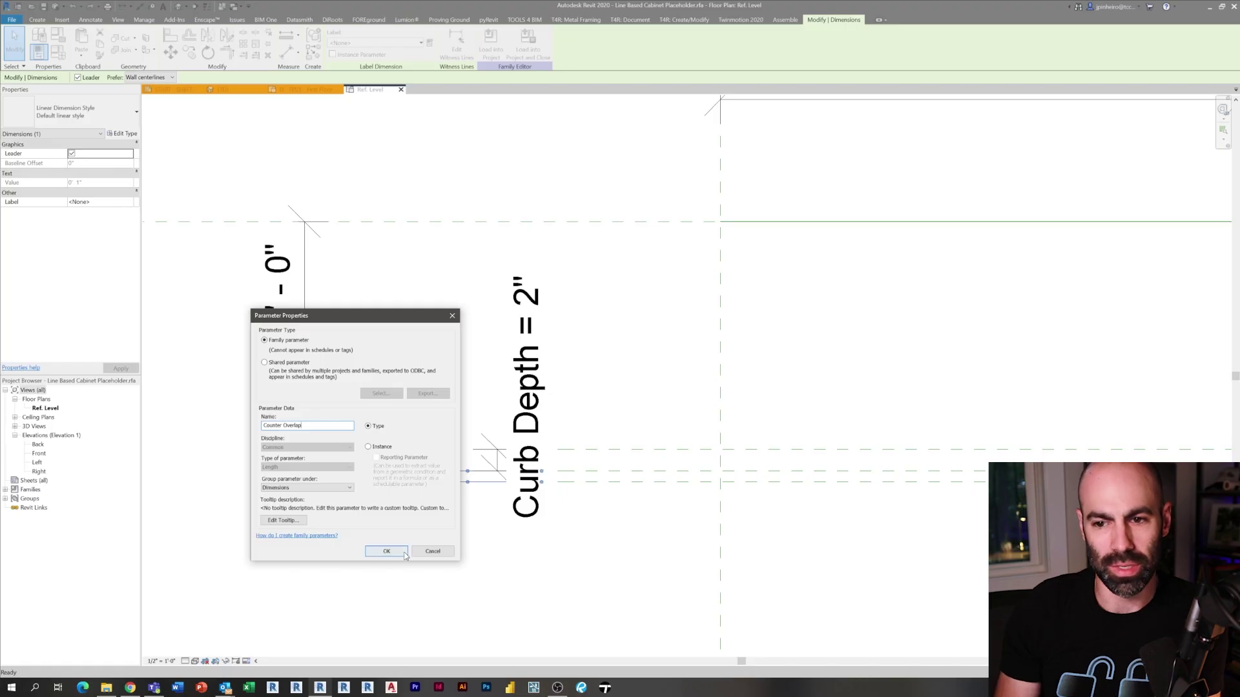
pyautogui.click(386, 551)
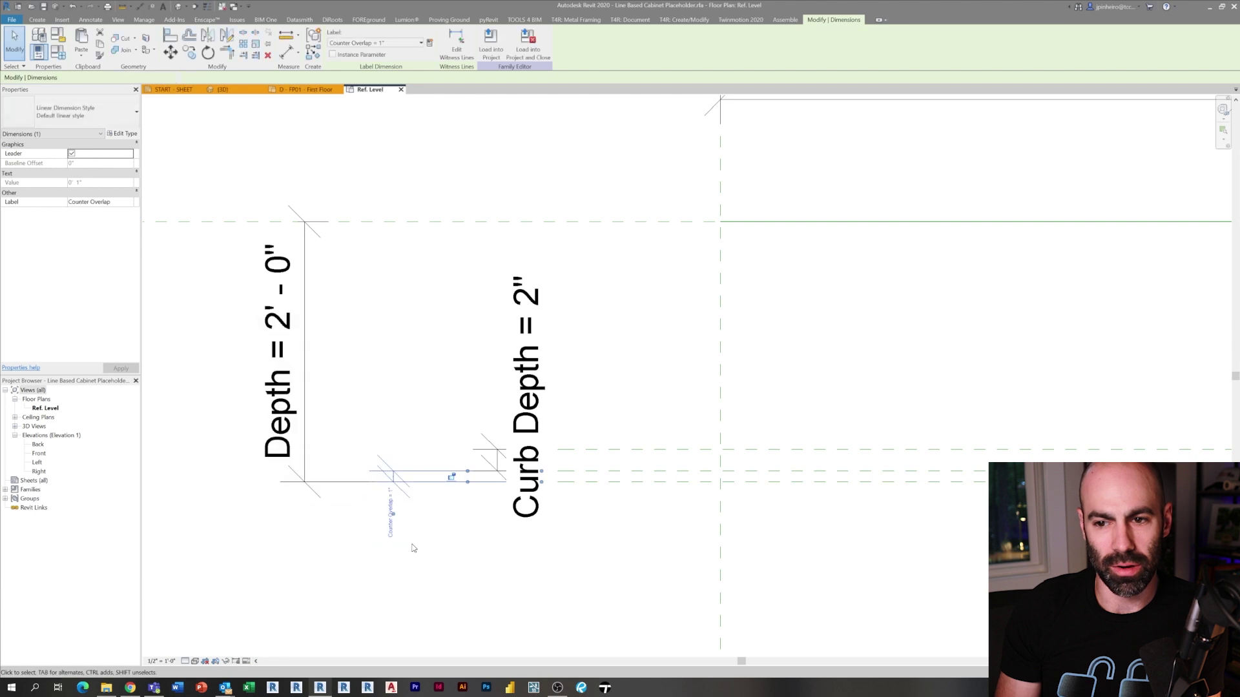
# Move the Counter Overlap dimension text down, clear of the reference planes and dimension lines.
pyautogui.scroll(-3, 400, 530)
pyautogui.moveTo(412, 438); pyautogui.dragTo(417, 531)
pyautogui.click(455, 524)
pyautogui.click(413, 497)
pyautogui.click(443, 564)
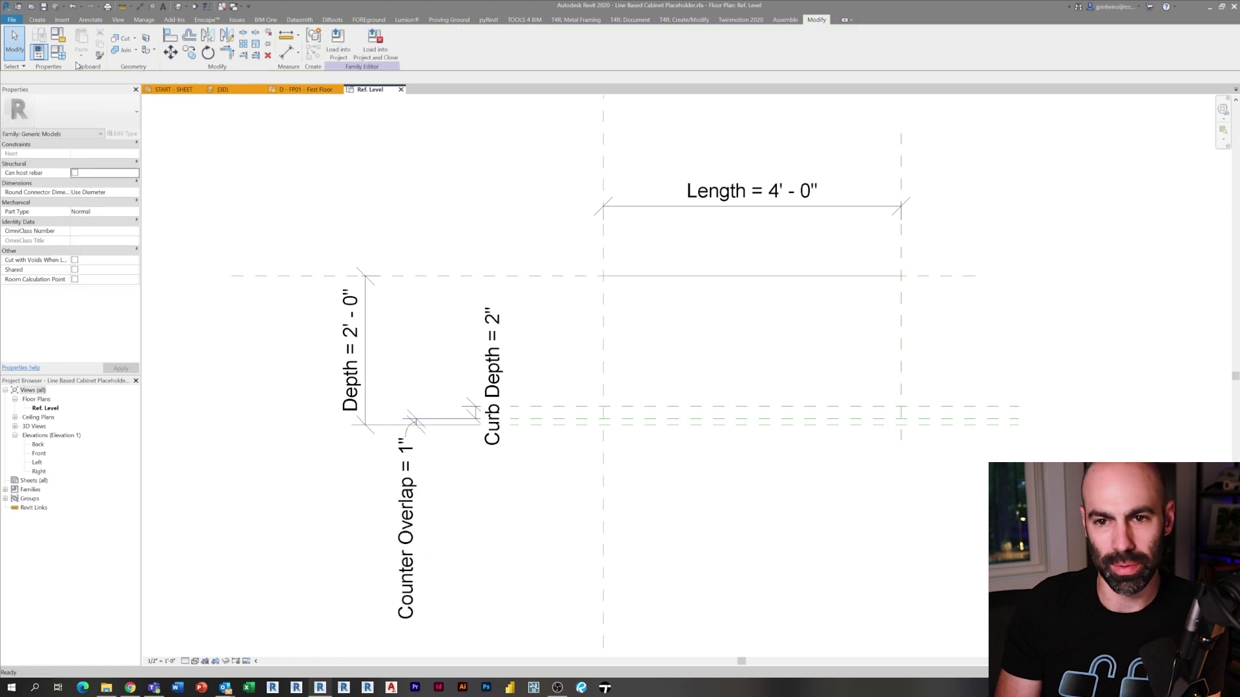
# Set the Depth parameter to 2'-1" in the family types.
pyautogui.press('f')
pyautogui.press('t')
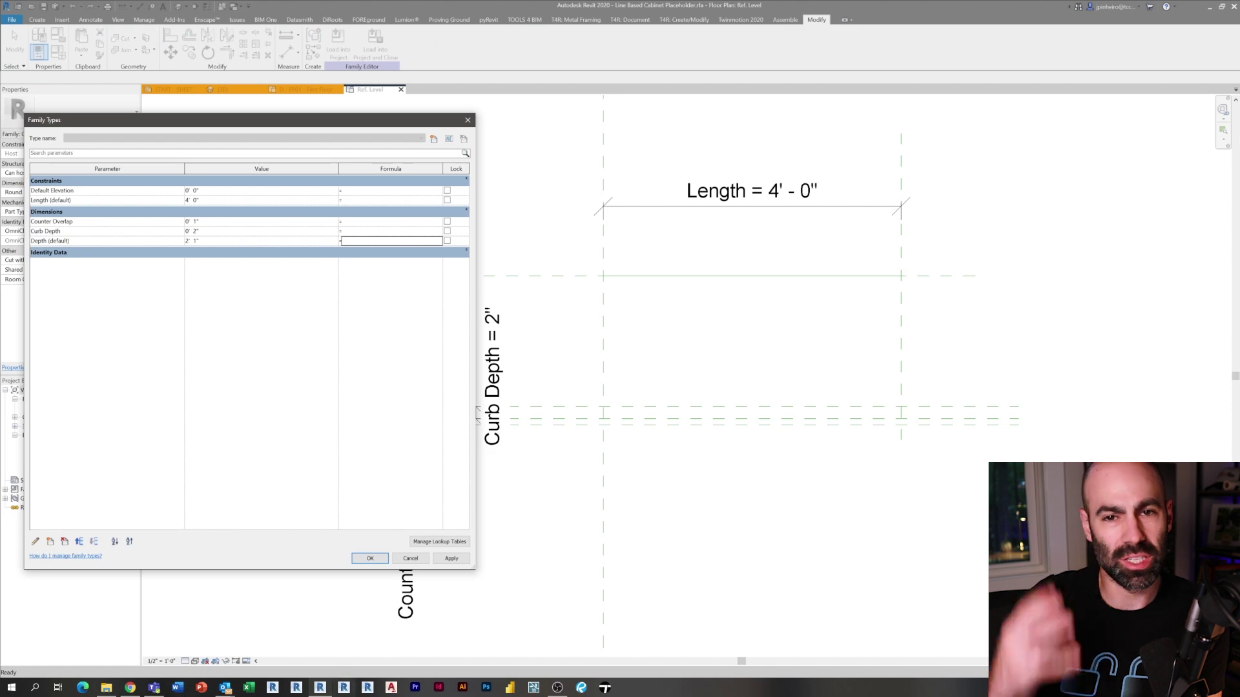
pyautogui.click(366, 558)
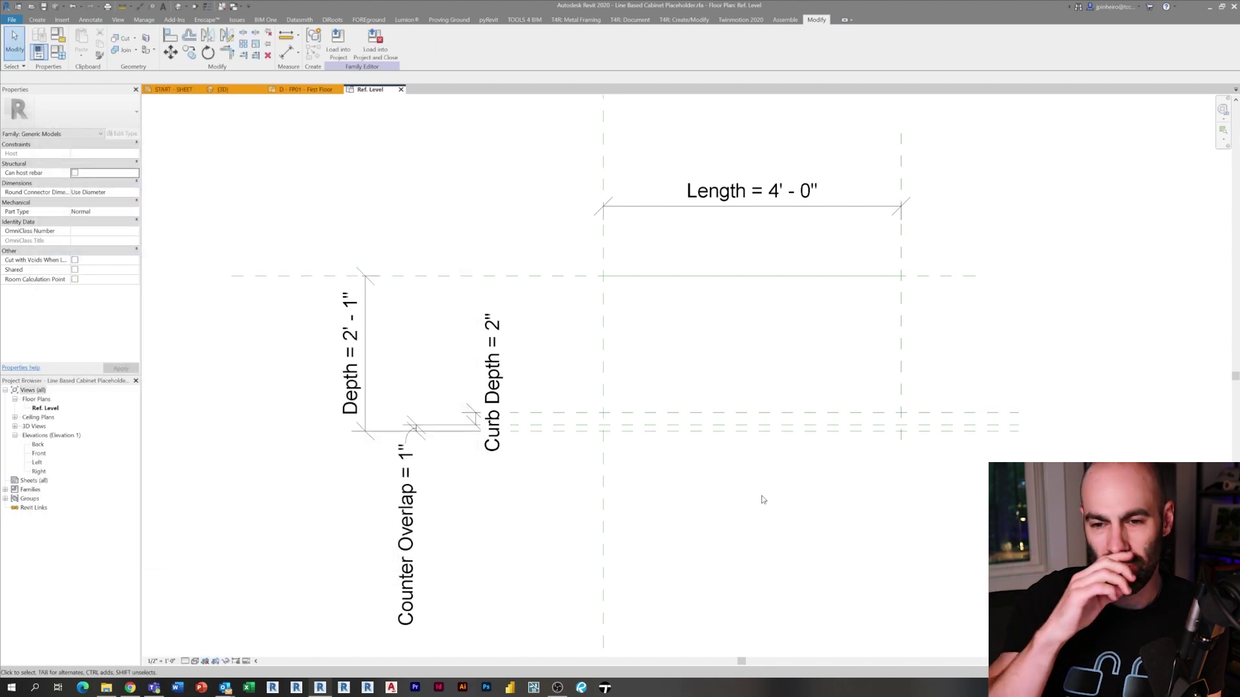
# Draw a vertical reference plane along the left end plane, extending past the front reference planes.
pyautogui.moveTo(761, 498); pyautogui.dragTo(641, 510, button='middle')
pyautogui.press('r')
pyautogui.press('p')
pyautogui.click(499, 253)
pyautogui.click(499, 508)
pyautogui.scroll(3, 498, 470)
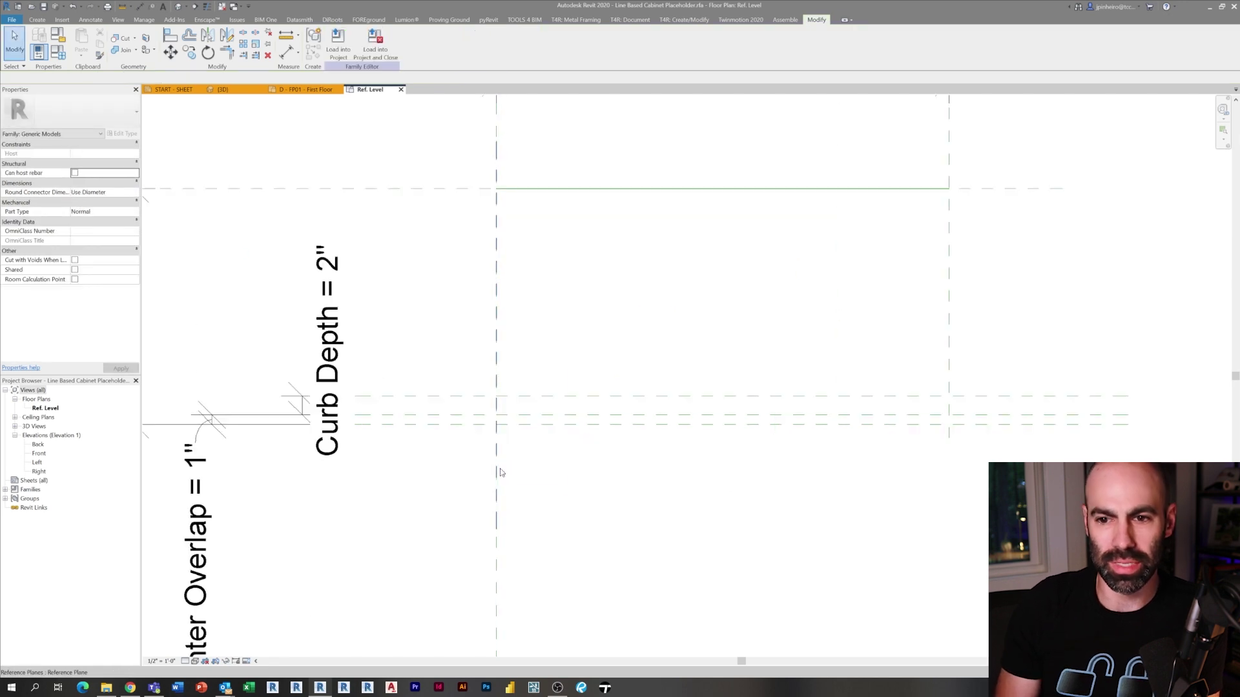
pyautogui.press('Escape')
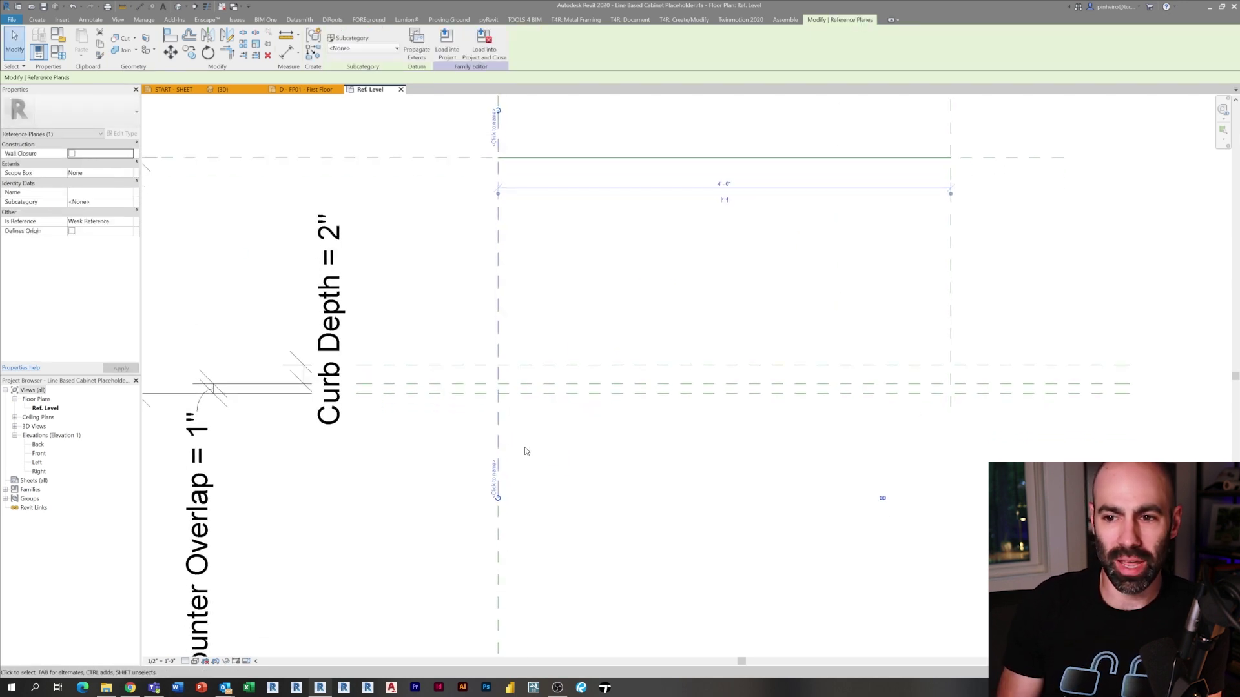
pyautogui.press('o')
pyautogui.click(585, 462)
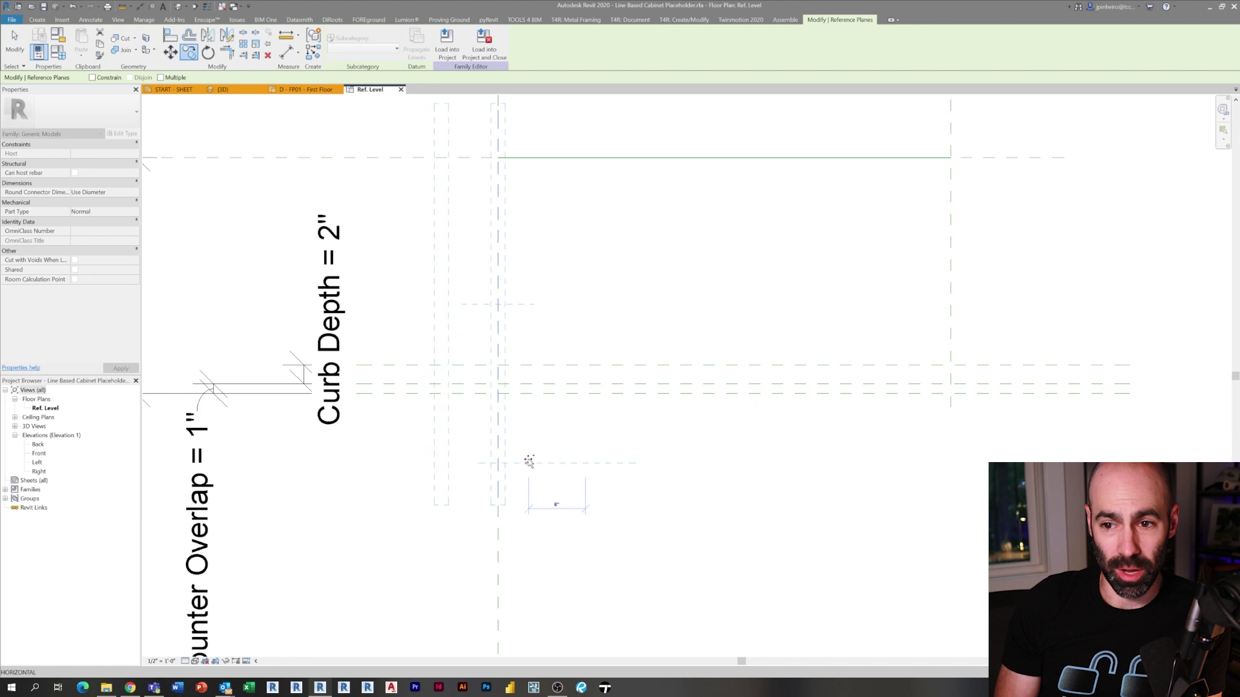
pyautogui.press('Escape')
# Move the new reference plane 2" outward from the left end plane and copy it another 1" outward.
pyautogui.click(498, 456)
pyautogui.scroll(1, 526, 457)
pyautogui.press('m')
pyautogui.press('v')
pyautogui.click(645, 459)
pyautogui.scroll(-2, 584, 458)
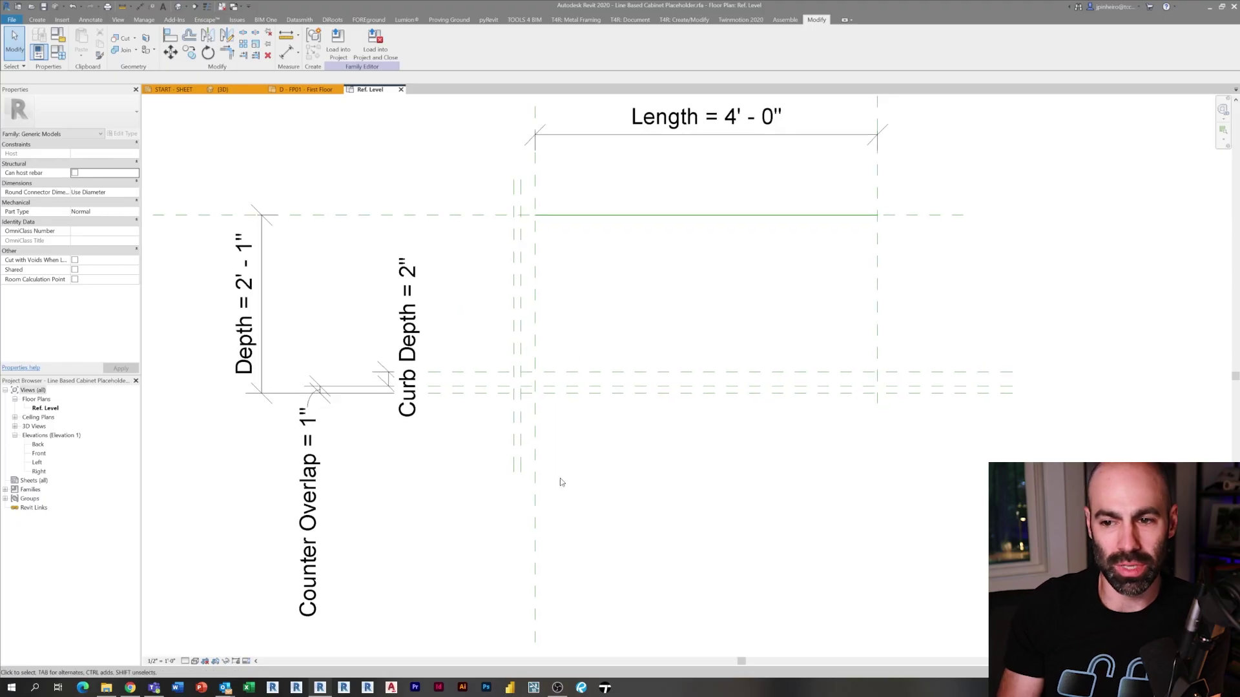
# Dimension the gap from the left end plane to the inner offset plane and the gap between the two offset planes.
pyautogui.press('d')
pyautogui.press('i')
pyautogui.scroll(3, 504, 428)
pyautogui.click(570, 420)
pyautogui.click(544, 418)
pyautogui.scroll(-2, 560, 427)
pyautogui.moveTo(617, 491); pyautogui.dragTo(618, 417, button='middle')
pyautogui.click(600, 462)
pyautogui.click(542, 378)
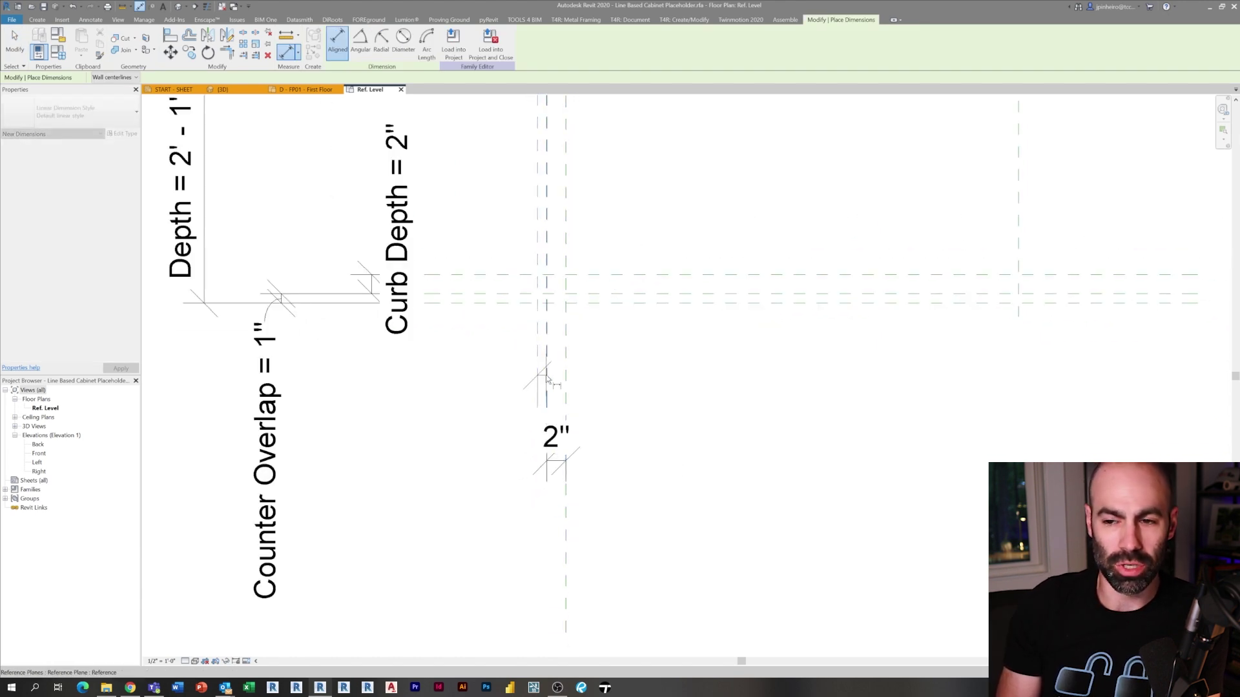
pyautogui.click(538, 420)
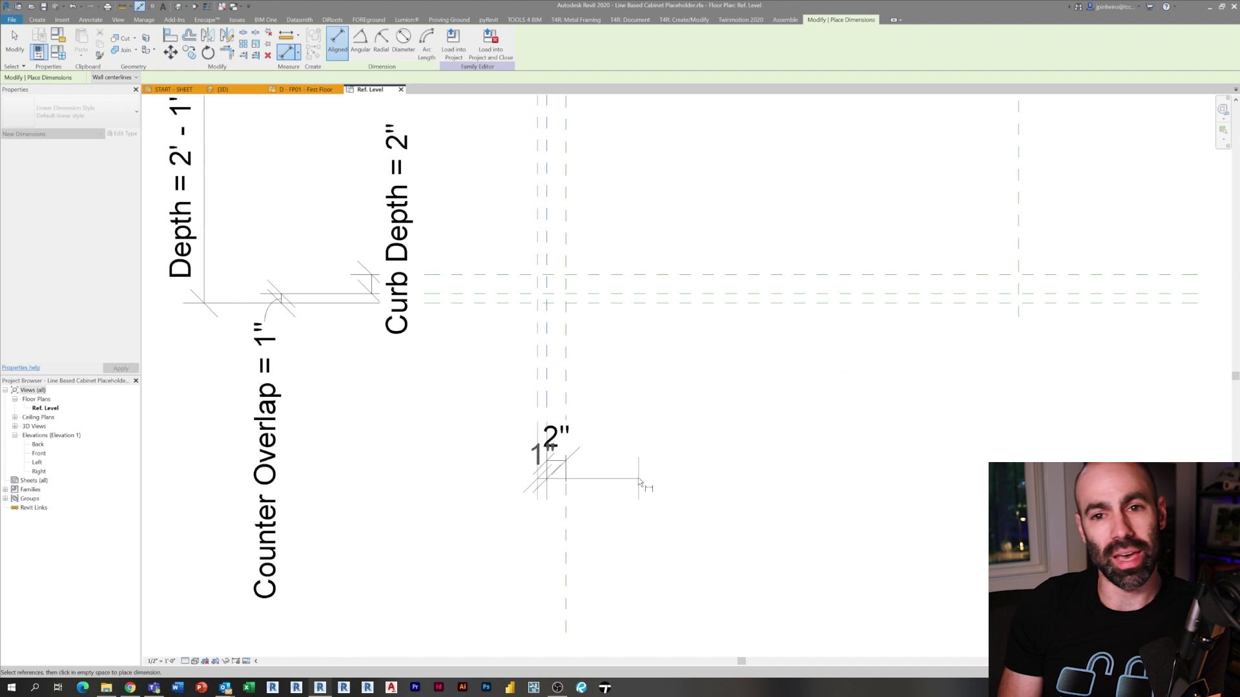
pyautogui.click(643, 524)
pyautogui.press('Escape')
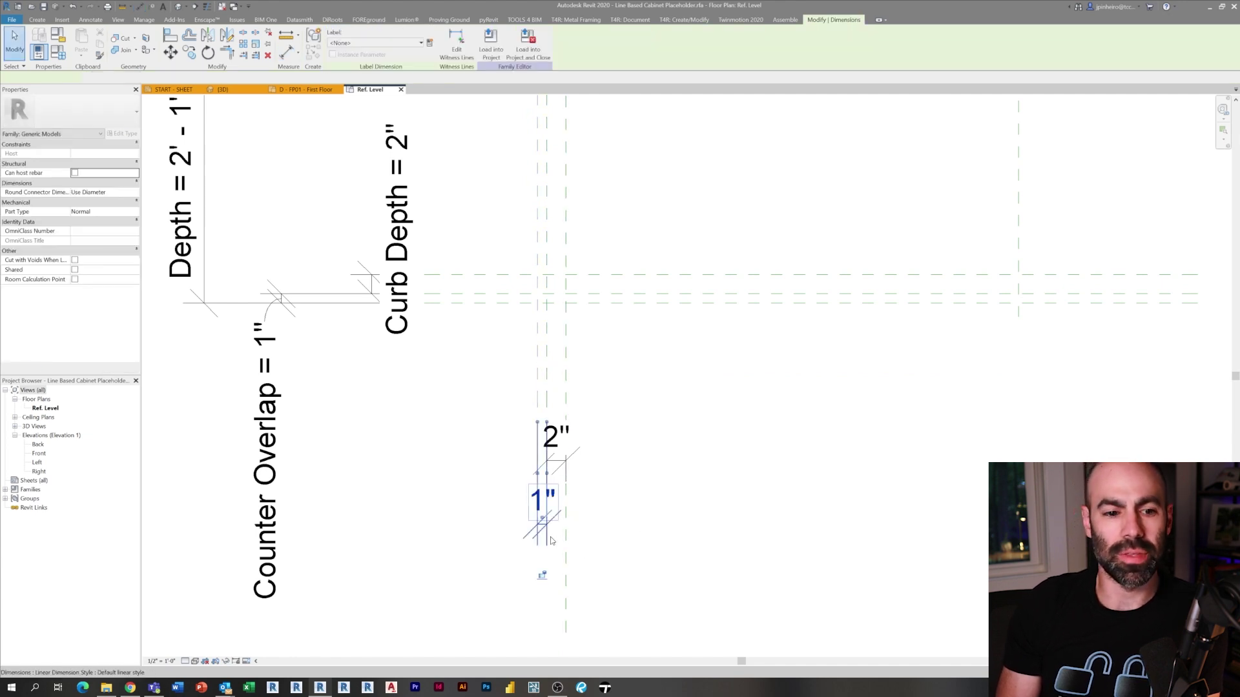
# Label the left side's 1" dimension with Counter Overlap and its 2" dimension with Curb Depth.
pyautogui.click(387, 42)
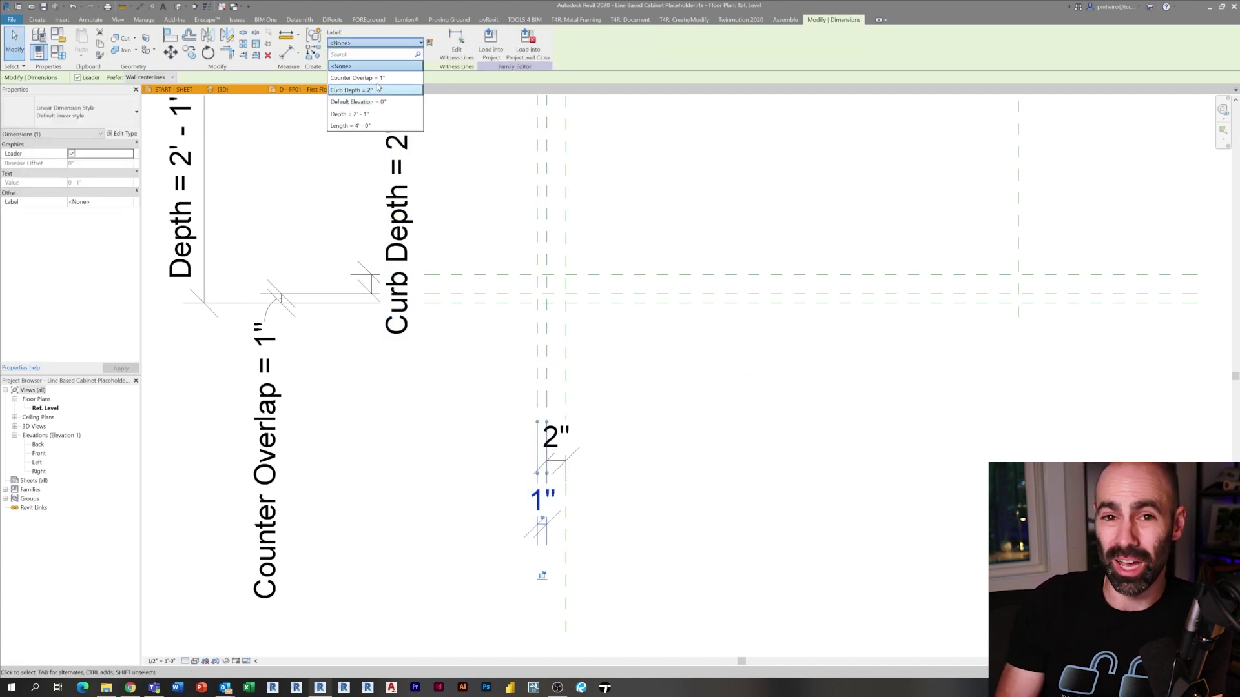
pyautogui.click(361, 67)
pyautogui.click(694, 500)
pyautogui.click(555, 437)
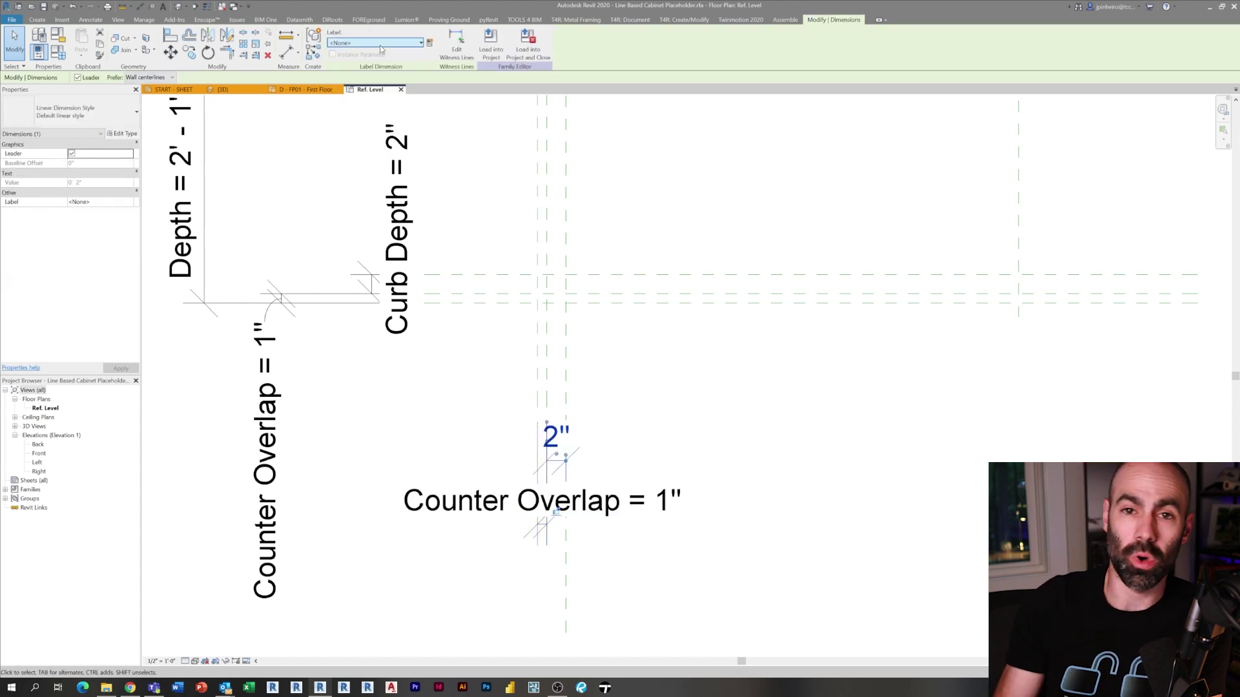
pyautogui.click(413, 43)
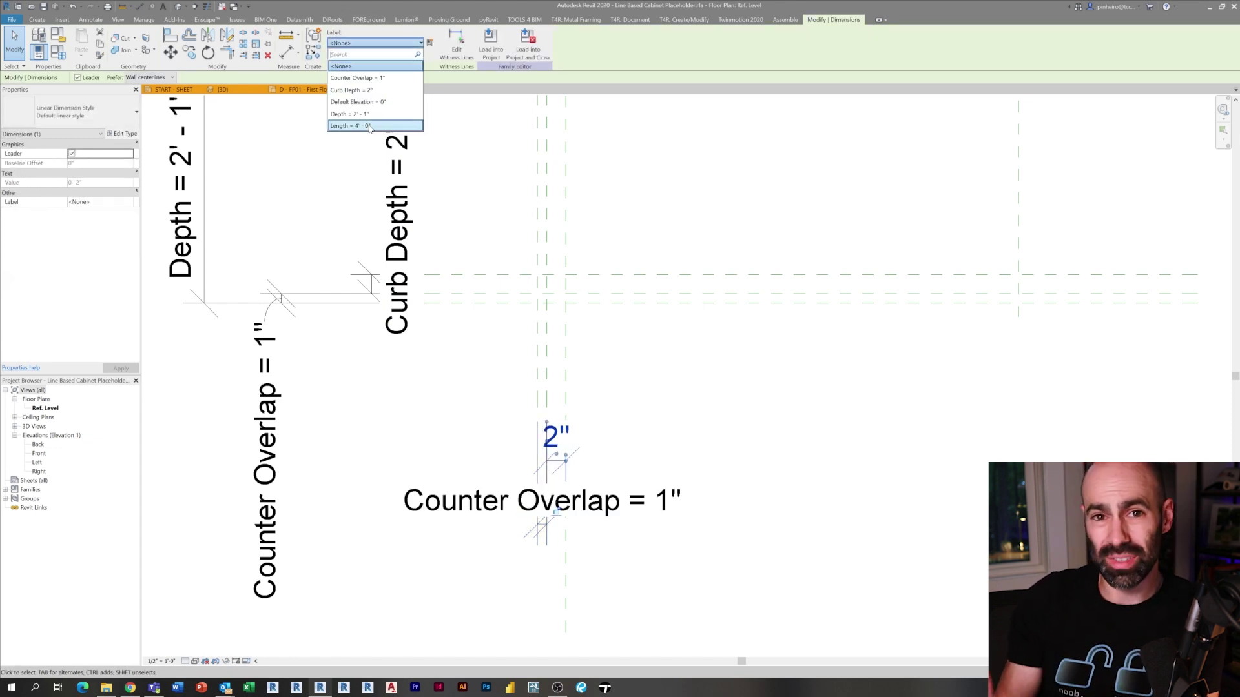
pyautogui.click(384, 91)
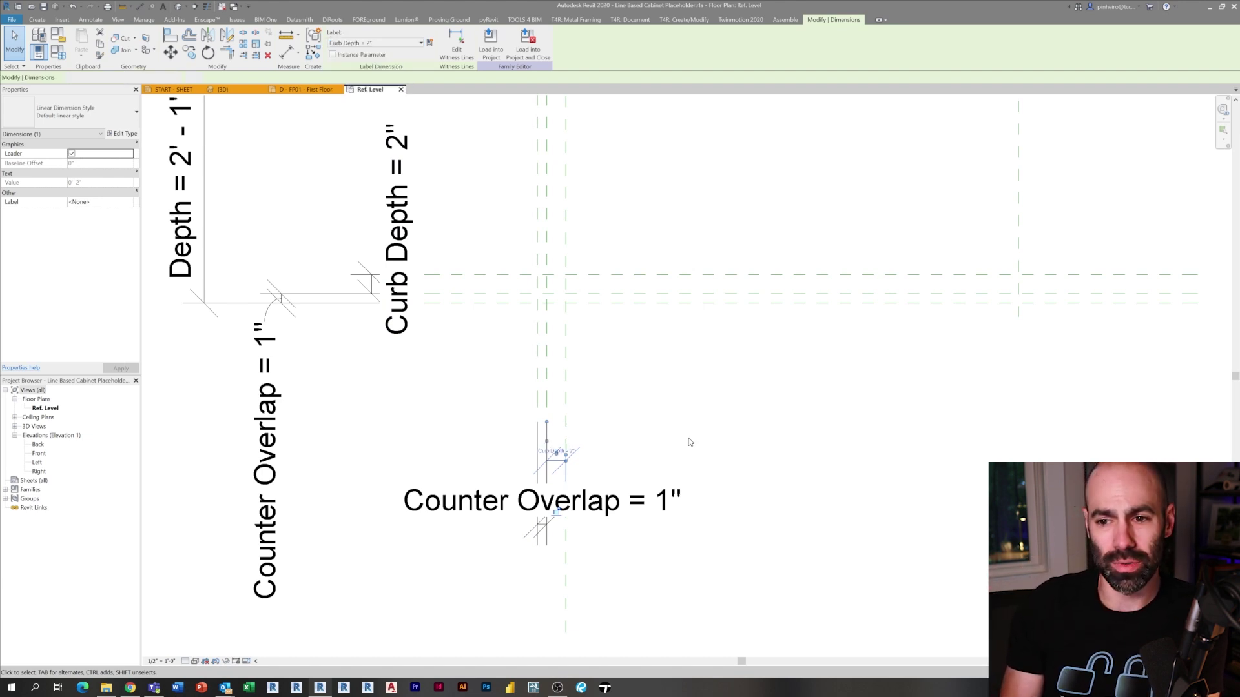
# Move the left side's Curb Depth and Counter Overlap dimension texts to the right, clear of the reference planes.
pyautogui.moveTo(689, 443); pyautogui.dragTo(697, 400, button='middle')
pyautogui.click(669, 405)
pyautogui.click(569, 419)
pyautogui.moveTo(563, 416); pyautogui.dragTo(705, 406)
pyautogui.click(547, 483)
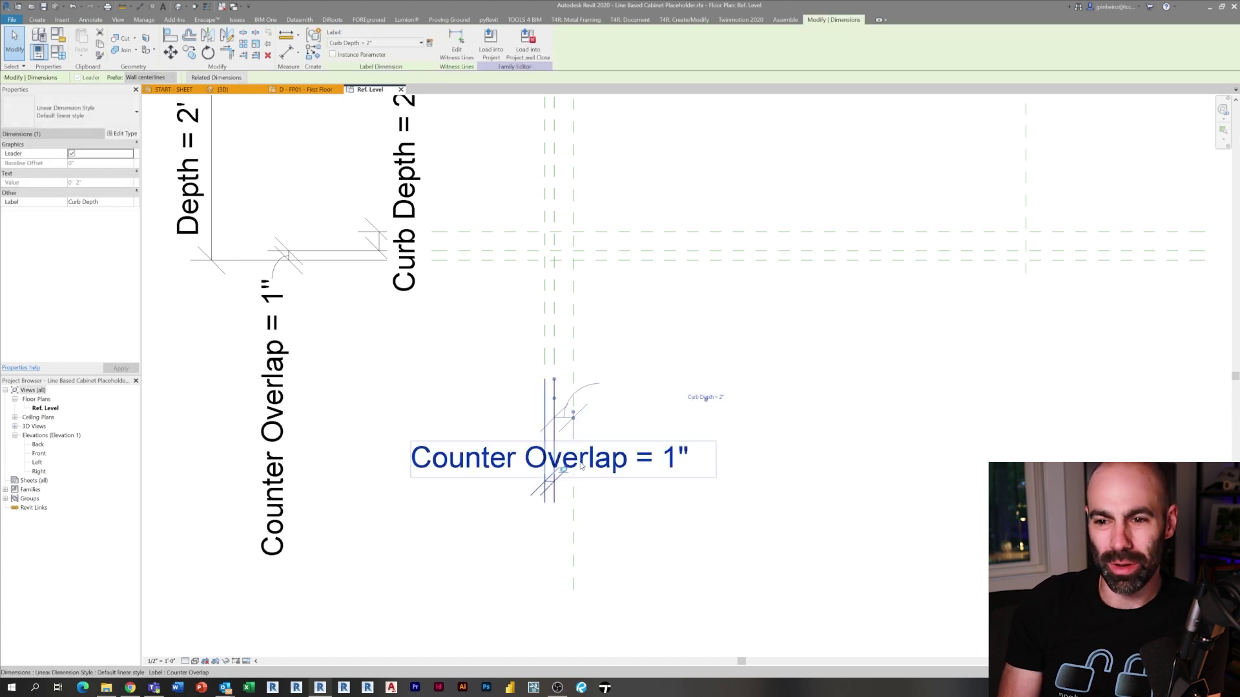
pyautogui.click(549, 482)
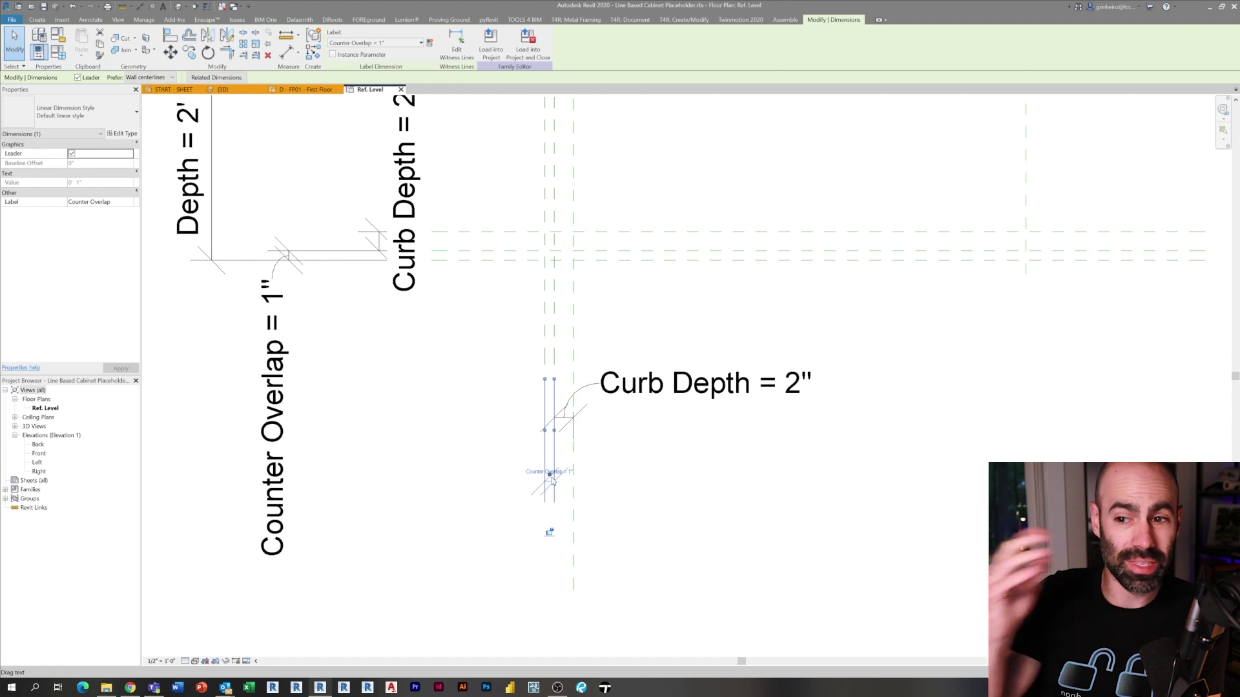
pyautogui.moveTo(691, 533); pyautogui.dragTo(745, 518)
pyautogui.click(692, 590)
pyautogui.scroll(-2, 689, 587)
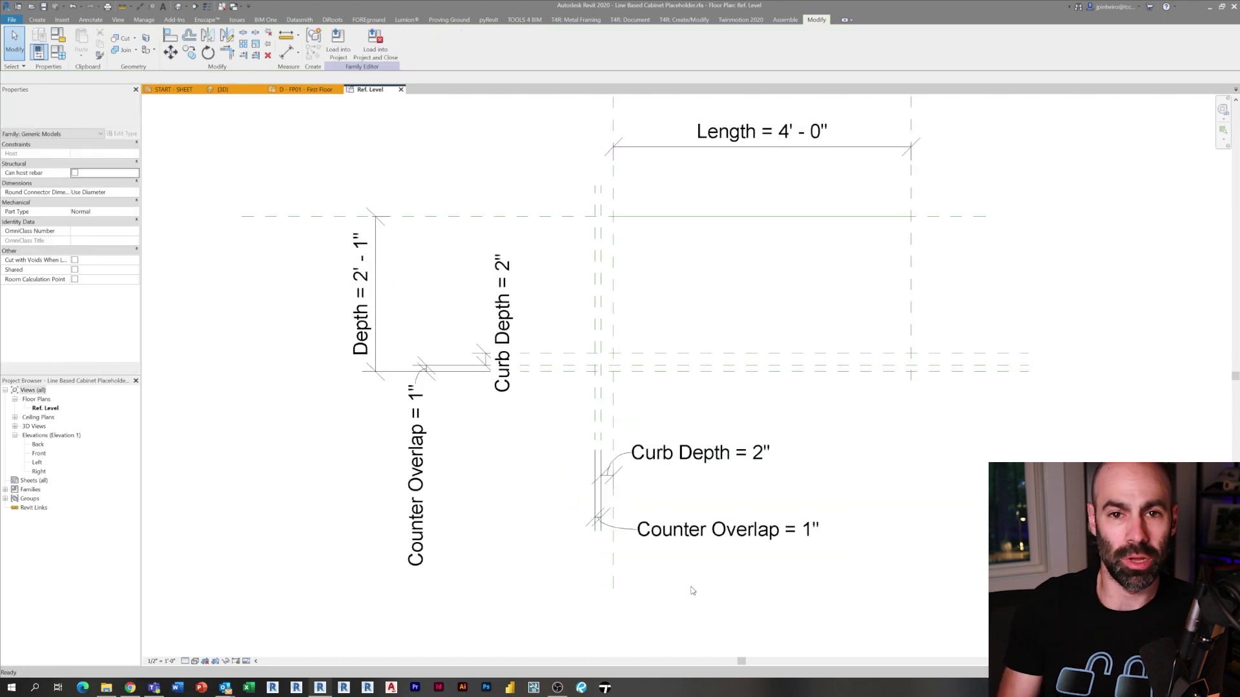
# Draw a vertical reference plane along the right end plane, extending past the front reference planes.
pyautogui.moveTo(787, 483); pyautogui.dragTo(622, 479, button='middle')
pyautogui.moveTo(672, 447); pyautogui.dragTo(669, 506, button='middle')
pyautogui.scroll(-1, 675, 475)
pyautogui.scroll(1, 701, 392)
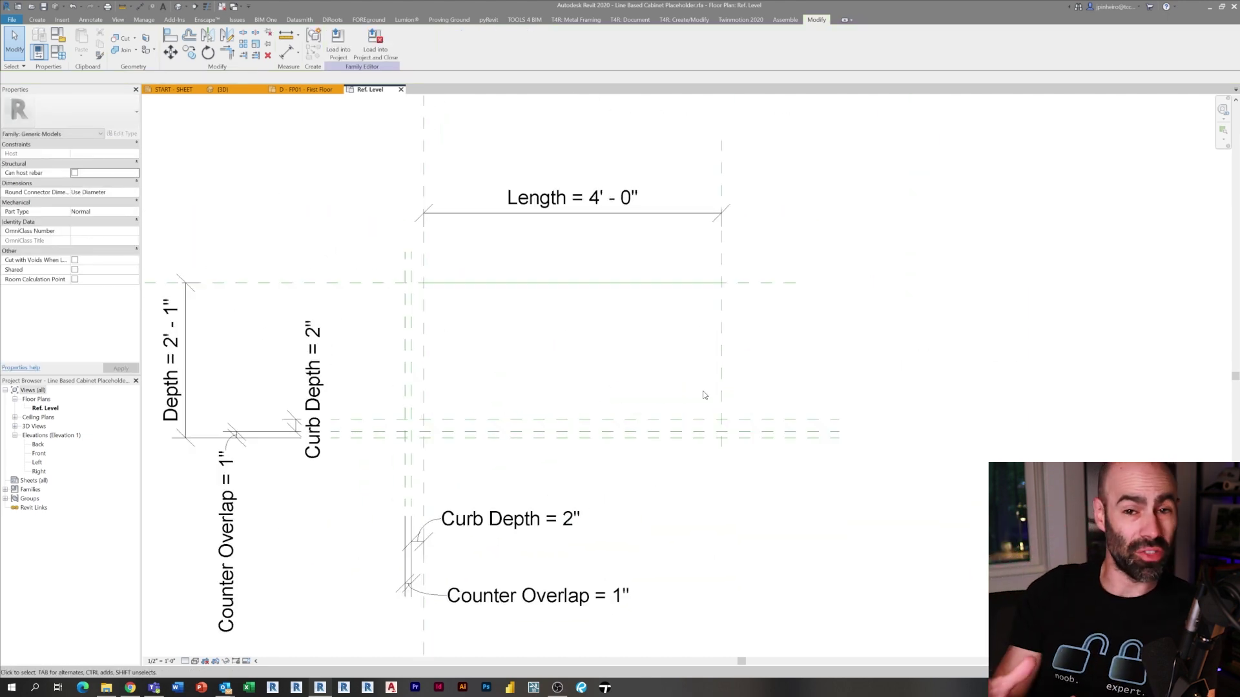
pyautogui.press('r')
pyautogui.press('p')
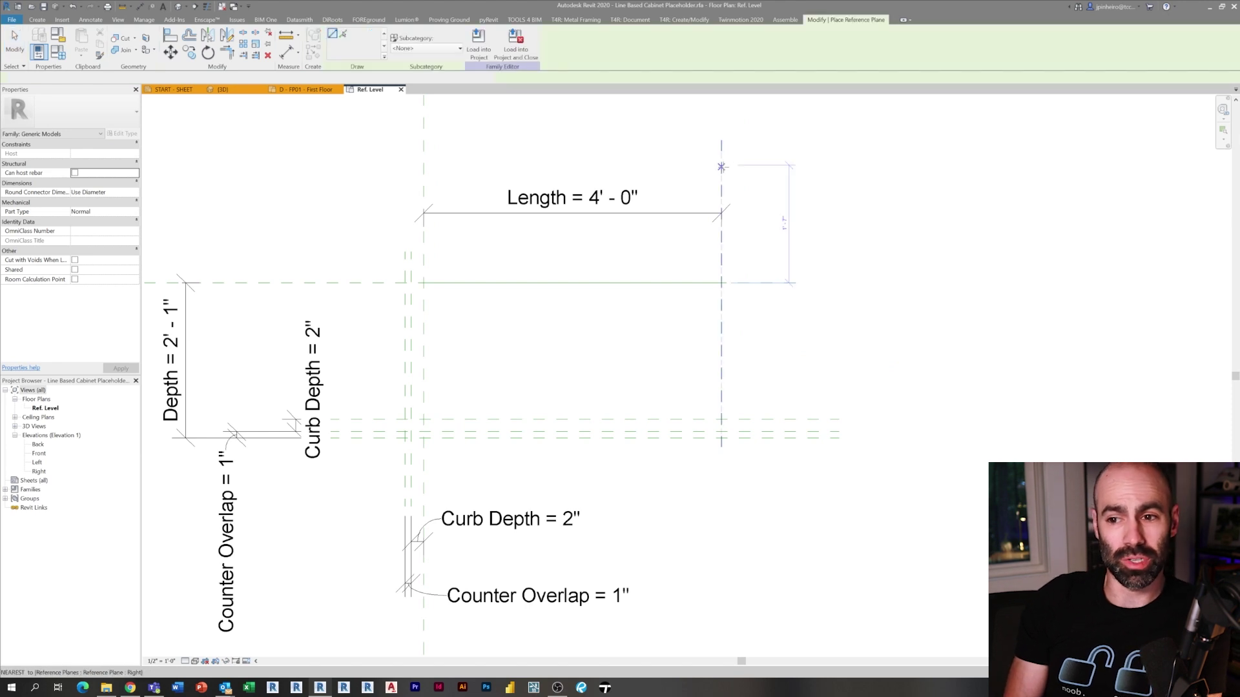
pyautogui.click(721, 165)
pyautogui.click(722, 531)
pyautogui.press('Escape')
pyautogui.click(724, 509)
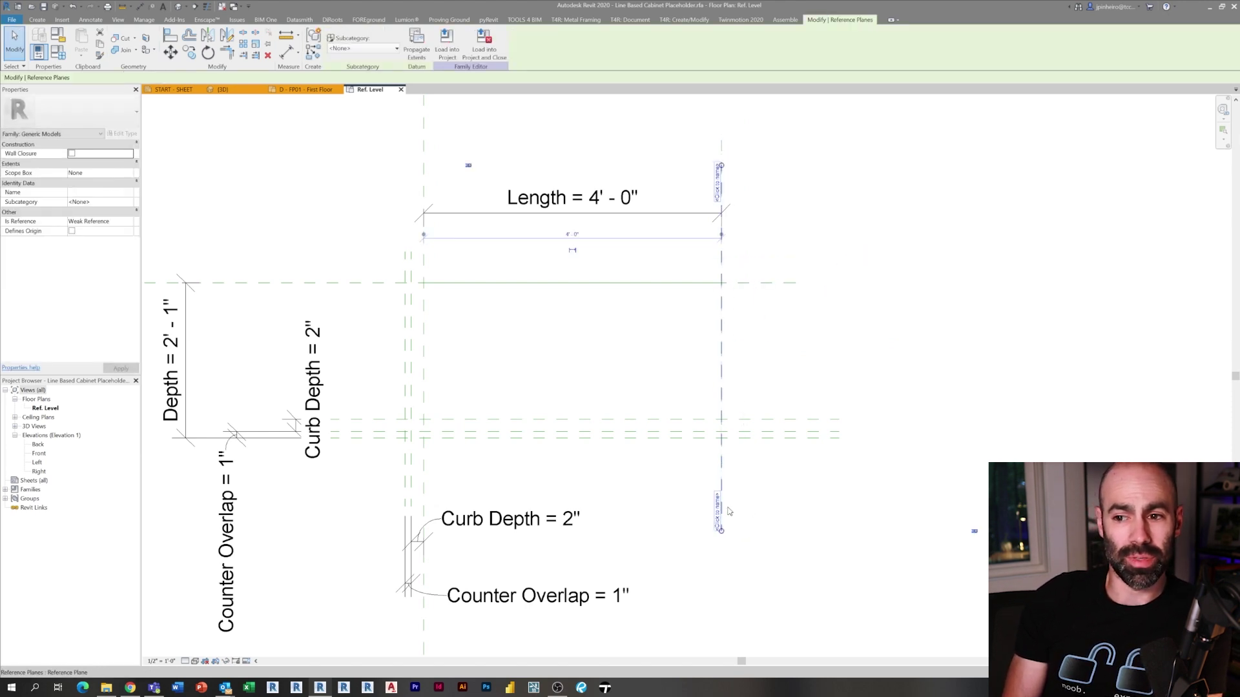
pyautogui.scroll(1, 728, 508)
pyautogui.press('c')
pyautogui.press('o')
pyautogui.click(728, 509)
pyautogui.press('Escape')
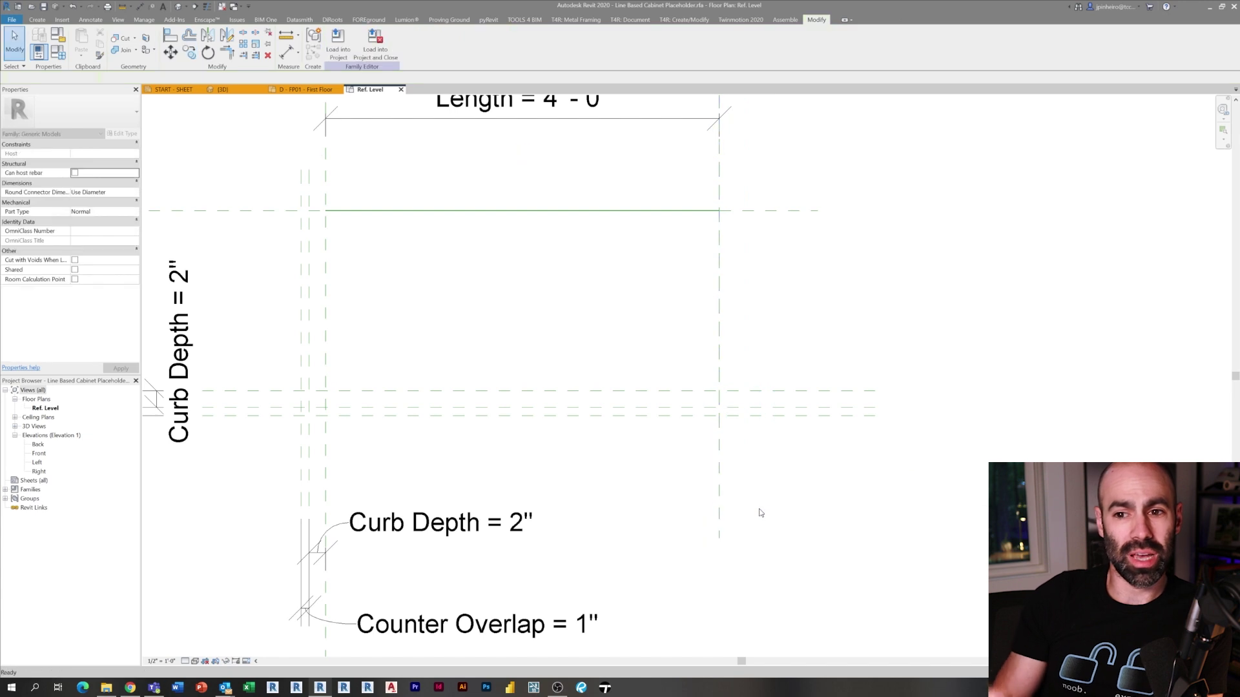
# Move the newly drawn reference plane 2" outward from the right end plane.
pyautogui.press('m')
pyautogui.press('v')
pyautogui.click(719, 498)
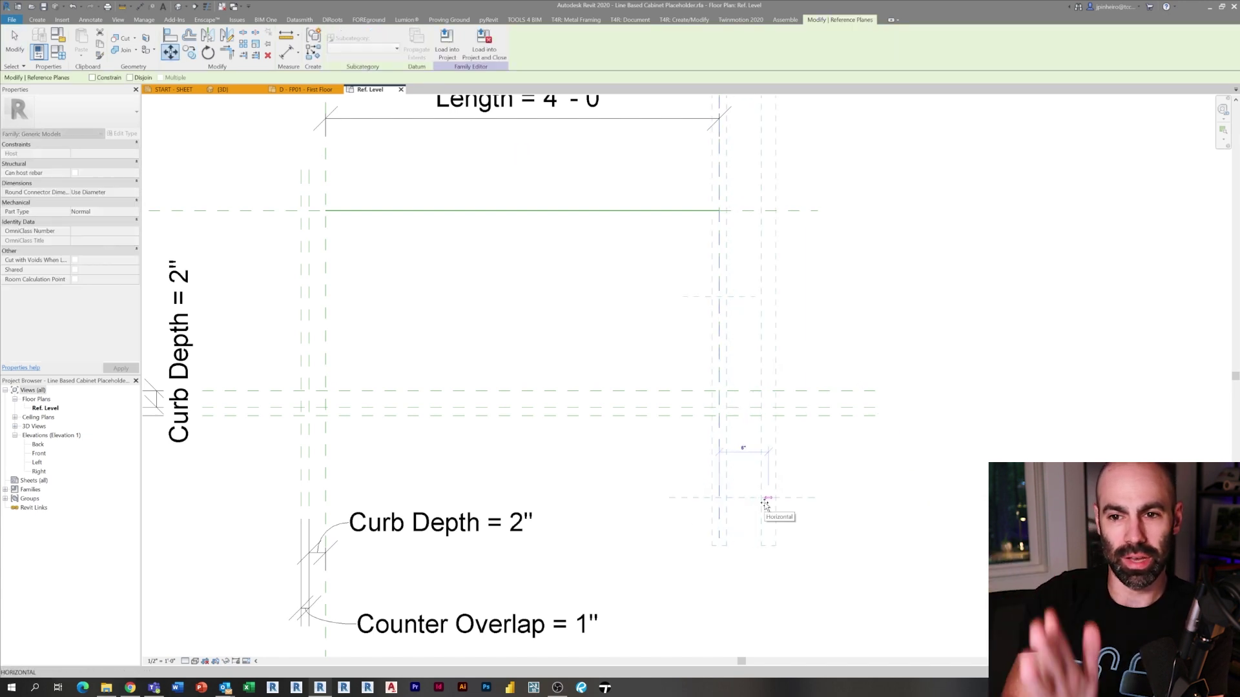
pyautogui.write('2"')
pyautogui.press('Return')
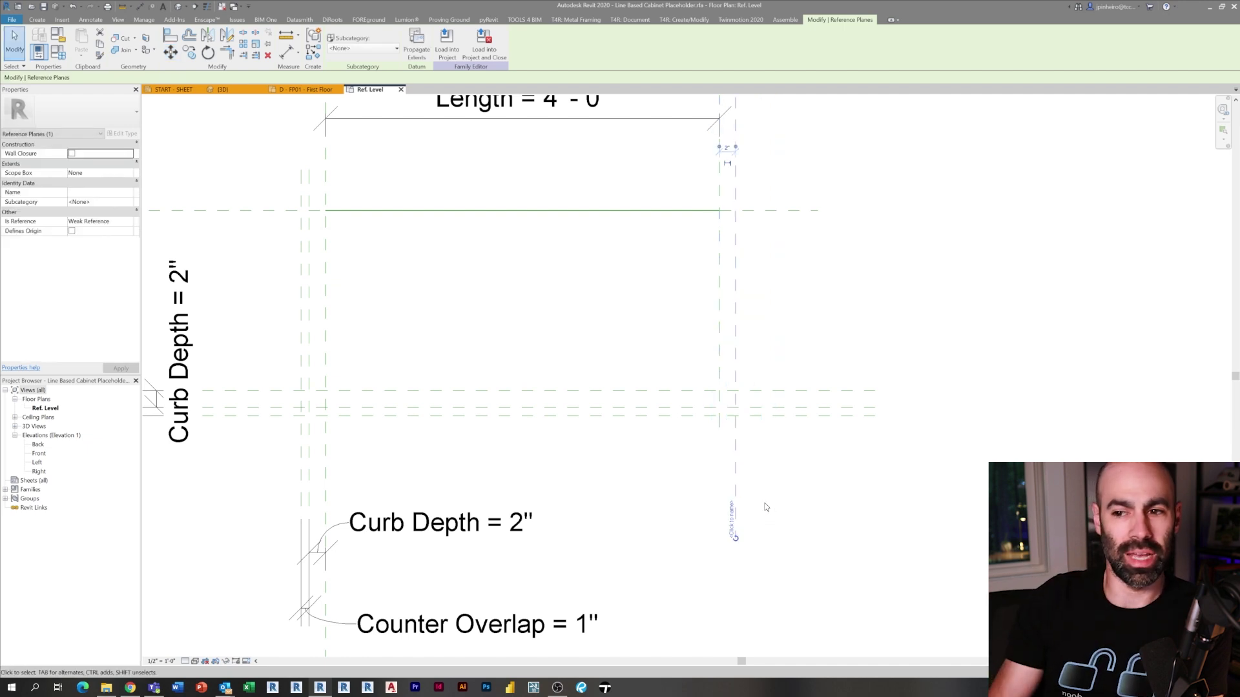
# Copy the right side's offset reference plane another 1" outward.
pyautogui.press('c')
pyautogui.click(765, 502)
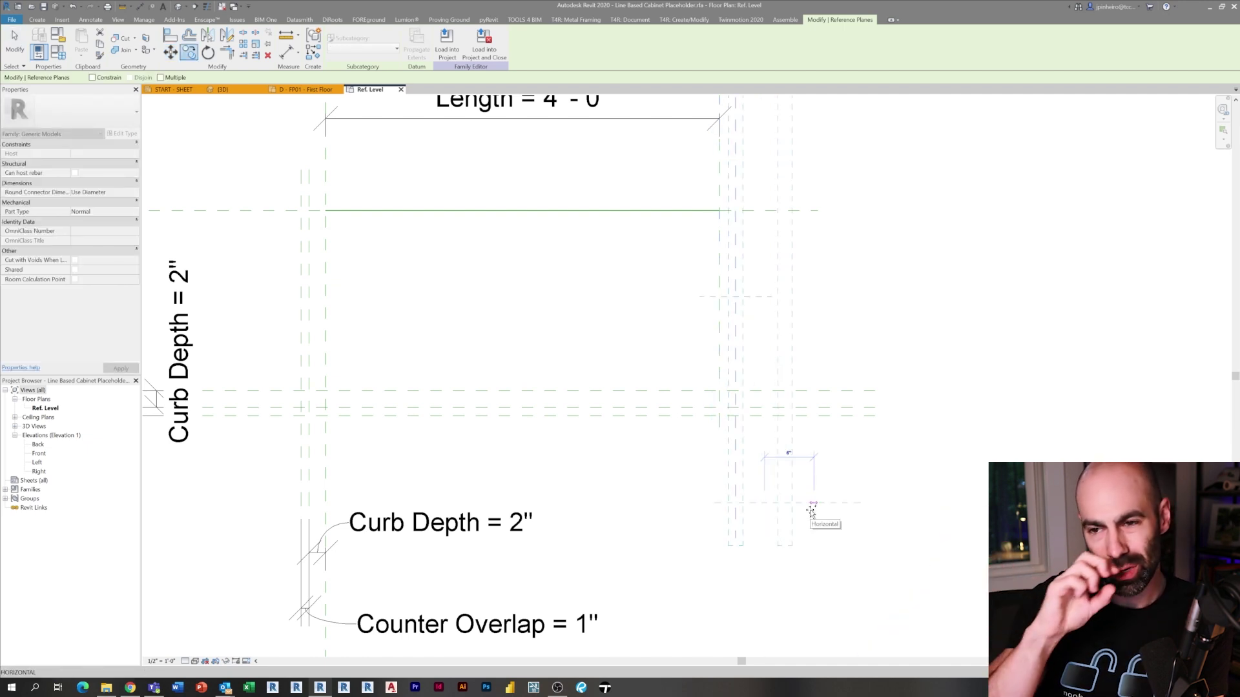
pyautogui.write('1"')
pyautogui.press('Escape')
pyautogui.press('Escape')
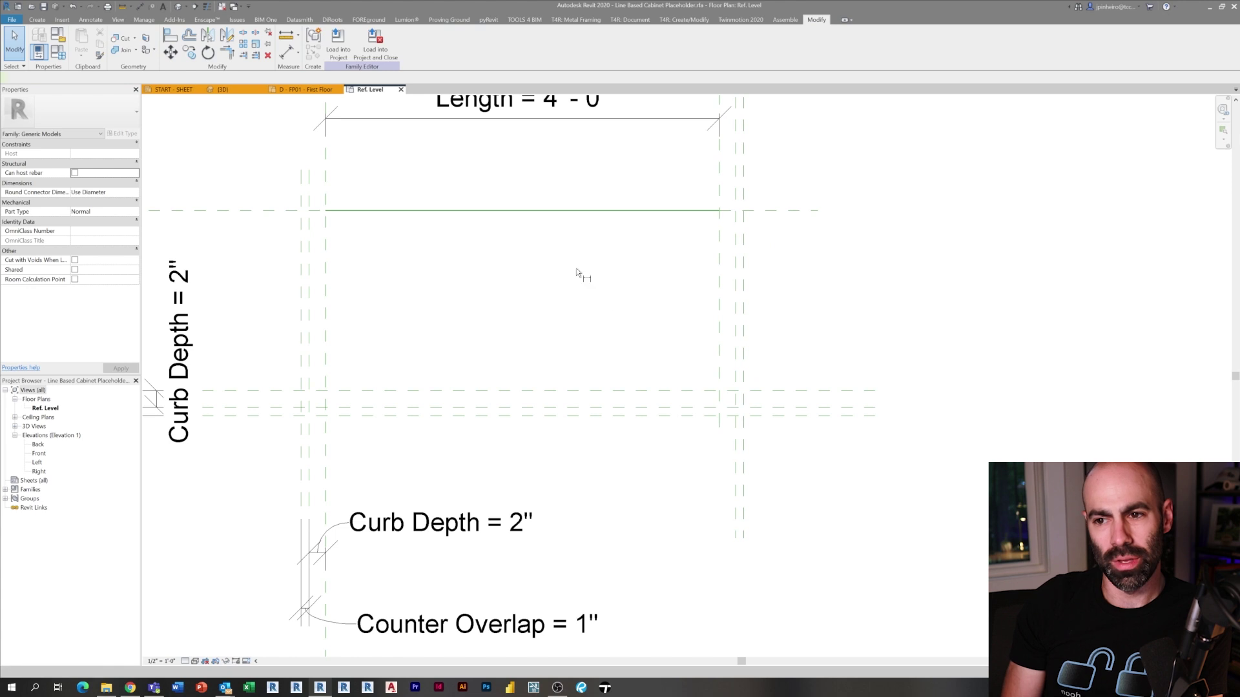
# Dimension the gap from the right end plane to its inner offset plane and the gap between the two right offset planes.
pyautogui.press('d')
pyautogui.press('i')
pyautogui.click(719, 326)
pyautogui.click(732, 336)
pyautogui.click(743, 371)
pyautogui.click(785, 510)
pyautogui.click(736, 432)
pyautogui.click(743, 439)
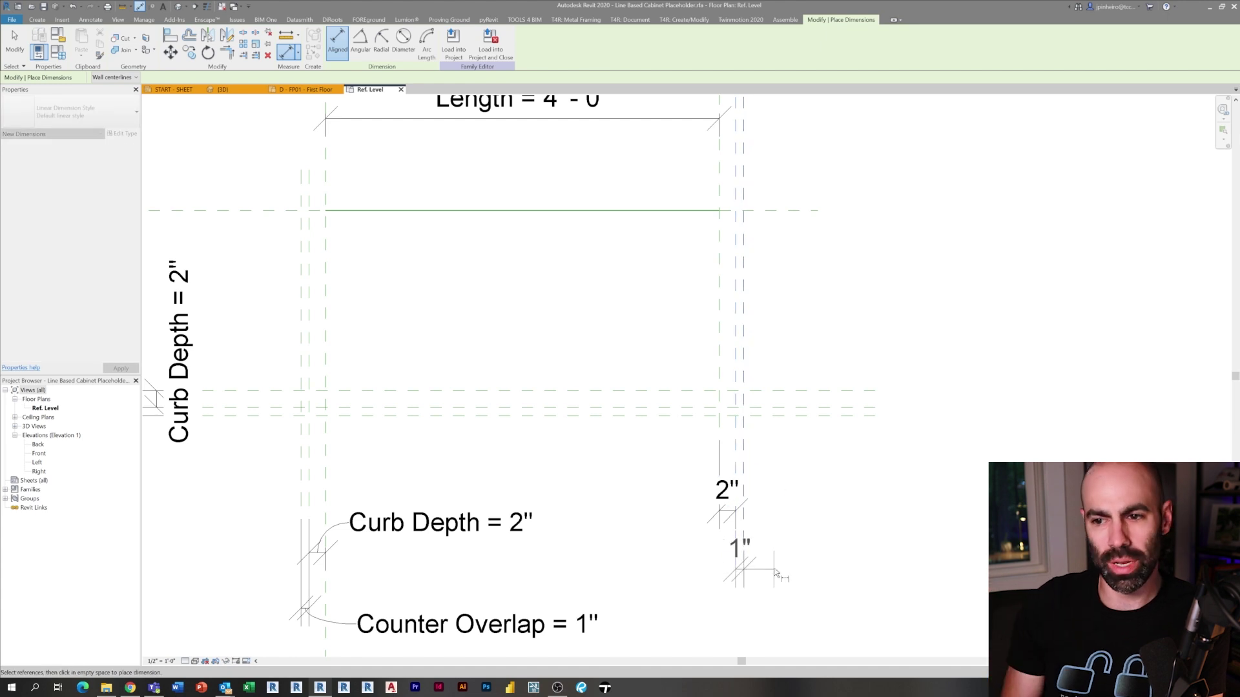
pyautogui.click(775, 572)
pyautogui.press('Escape')
# Label the right side's 2" dimension with Curb Depth and its 1" dimension with Counter Overlap.
pyautogui.click(728, 510)
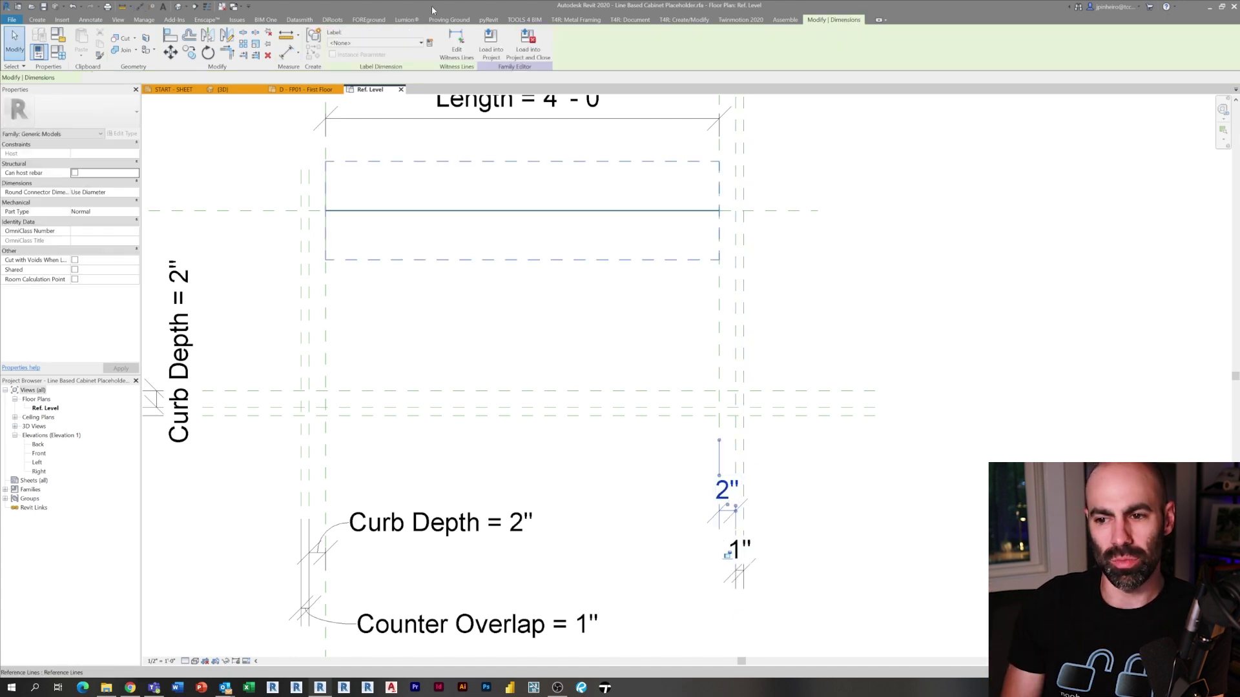
pyautogui.click(358, 44)
pyautogui.click(381, 91)
pyautogui.click(739, 549)
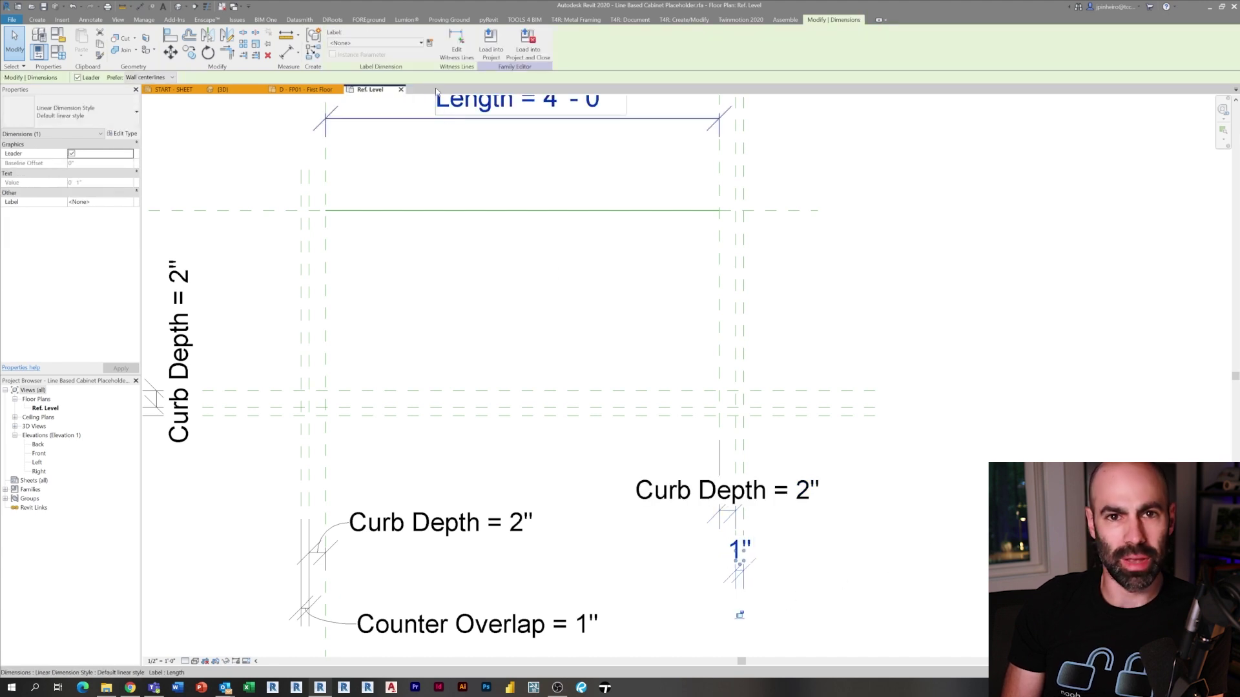
pyautogui.click(388, 44)
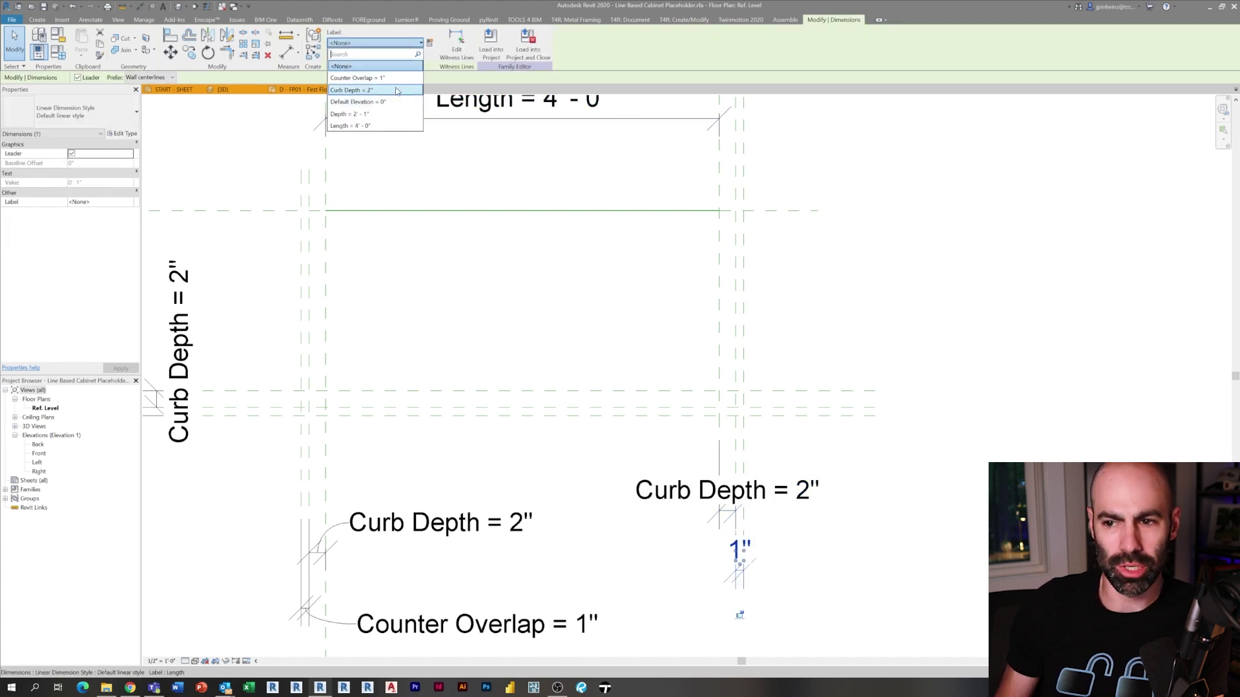
pyautogui.click(397, 78)
pyautogui.moveTo(872, 570); pyautogui.dragTo(837, 476, button='middle')
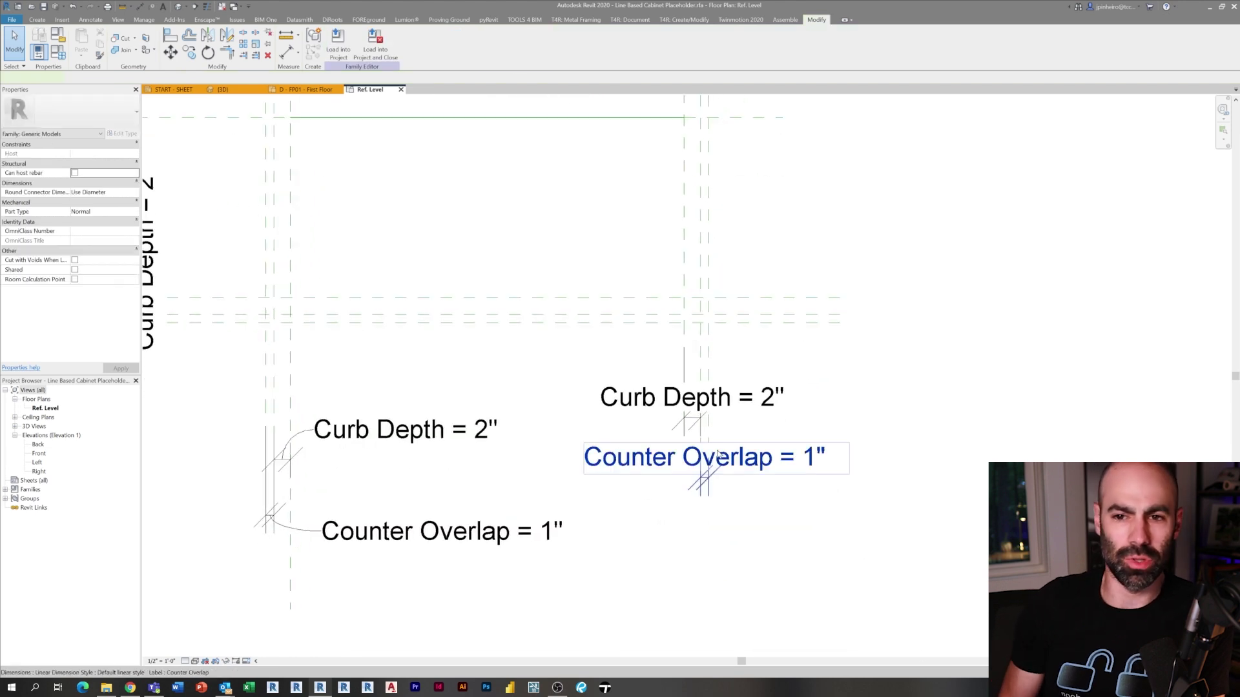
pyautogui.scroll(3, 702, 471)
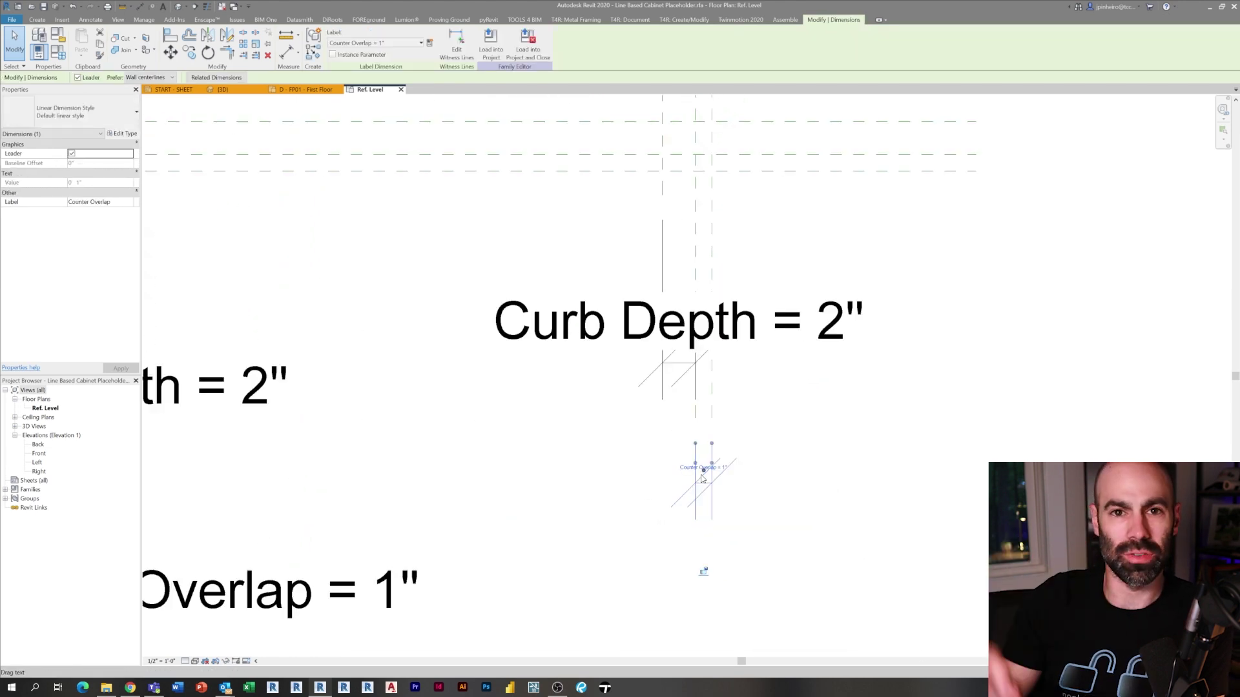
pyautogui.scroll(-2, 785, 537)
pyautogui.click(827, 550)
# Flex the family by moving the right end reference plane outward to a Length of about 6'-1".
pyautogui.scroll(-5, 828, 550)
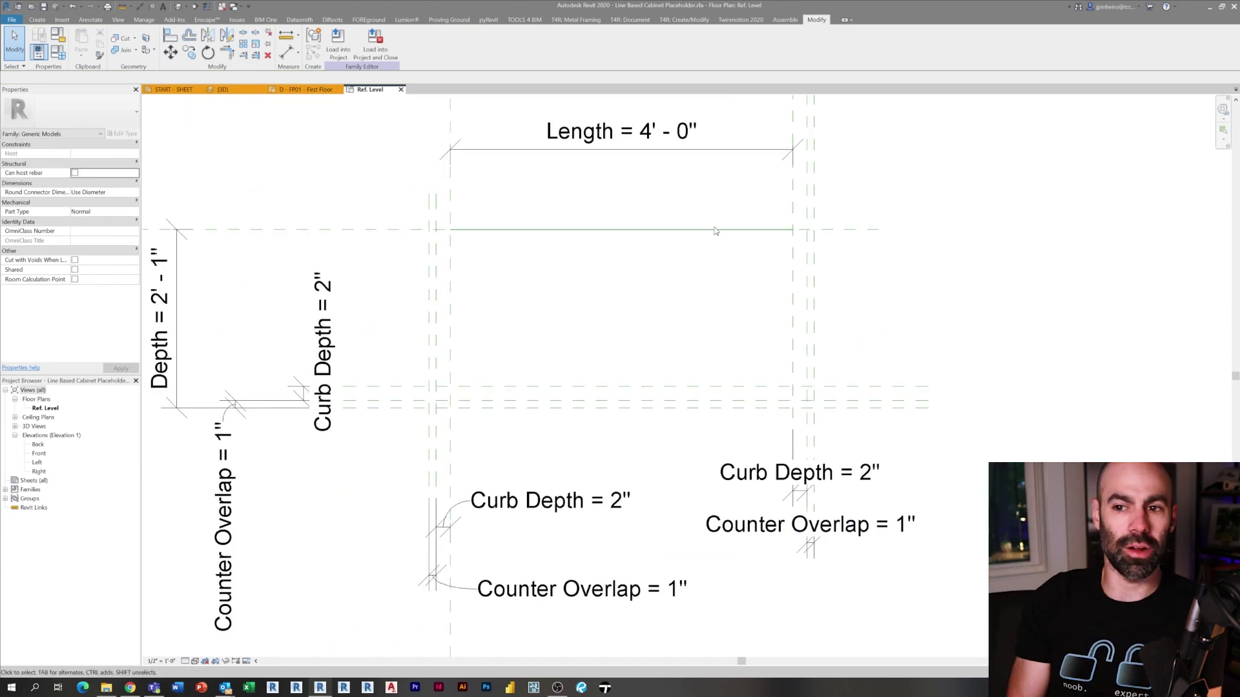
pyautogui.click(695, 237)
pyautogui.moveTo(695, 236); pyautogui.dragTo(813, 271)
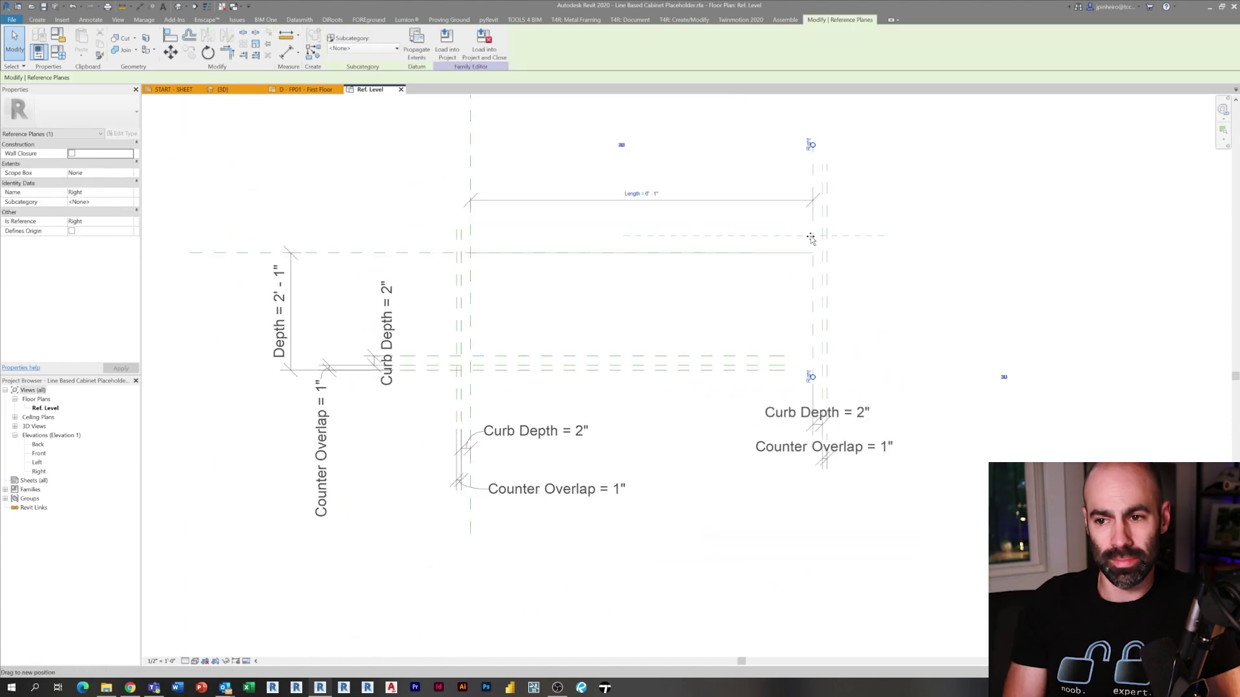
pyautogui.click(746, 326)
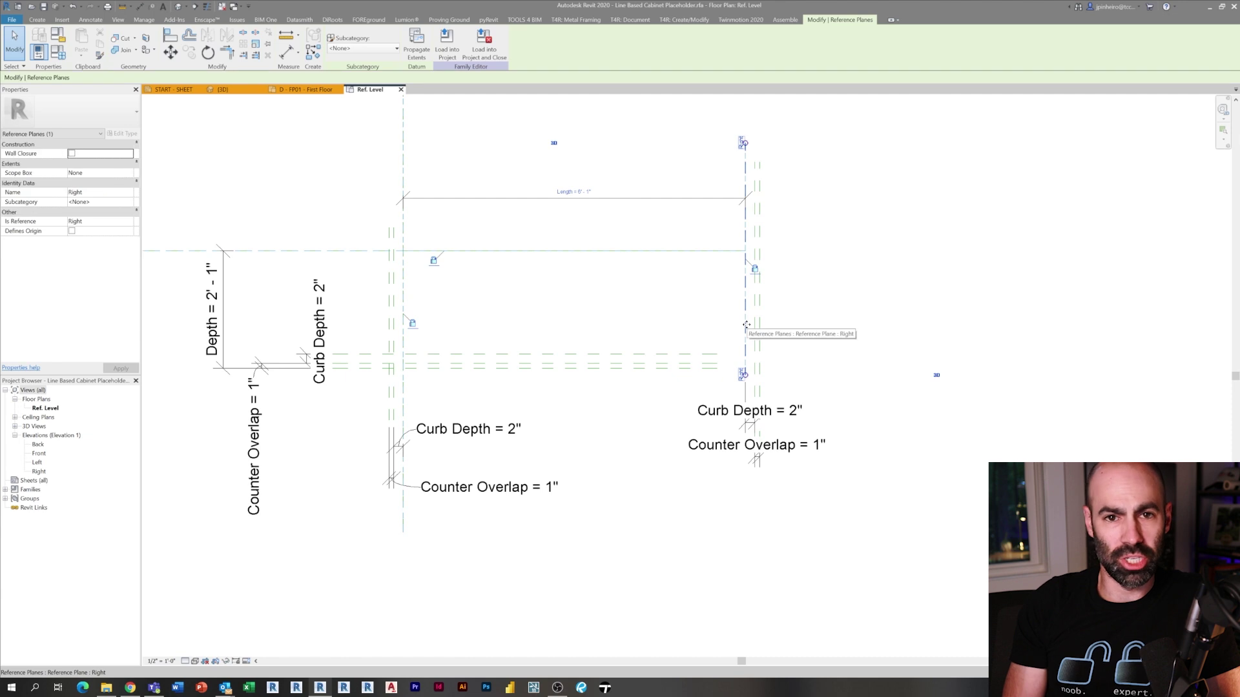
pyautogui.click(681, 481)
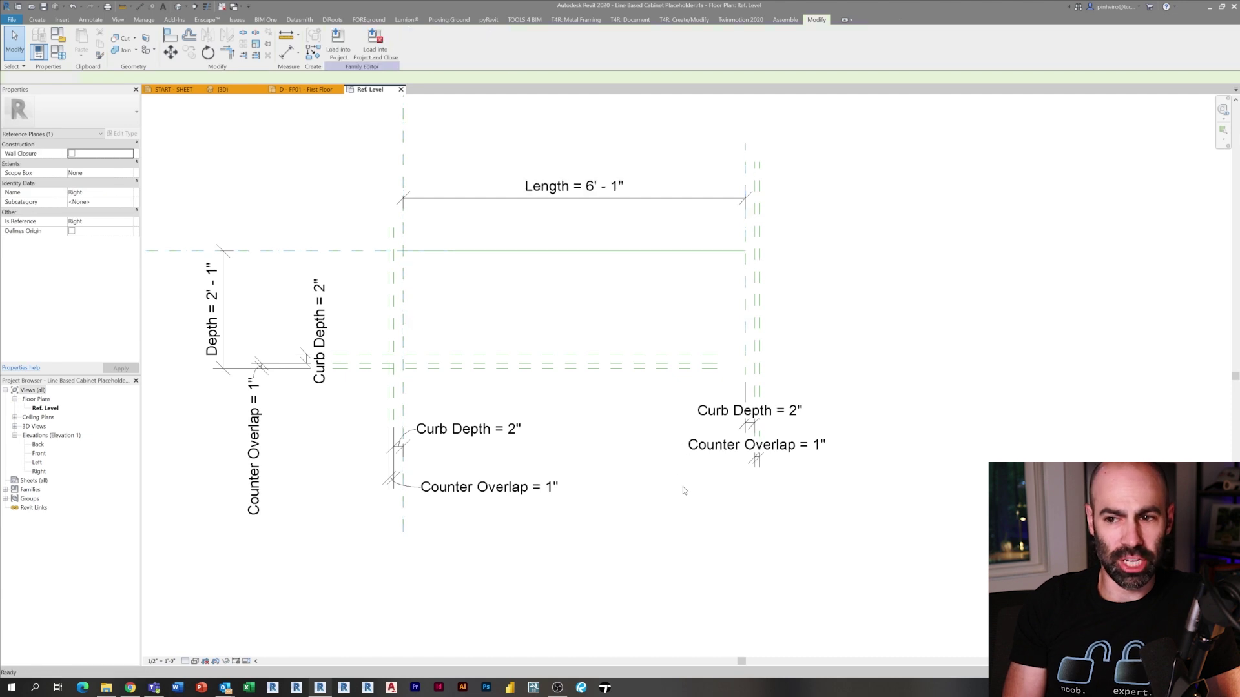
# Open the Front elevation and draw a horizontal reference plane above the Ref. Level, spanning all the vertical planes.
pyautogui.doubleClick(39, 454)
pyautogui.moveTo(478, 379)
pyautogui.mouseDown(button='middle')
pyautogui.moveTo(446, 409)
pyautogui.moveTo(507, 438)
pyautogui.moveTo(495, 435)
pyautogui.mouseUp(button='middle')
pyautogui.press('r')
pyautogui.press('p')
pyautogui.click(390, 388)
pyautogui.click(761, 388)
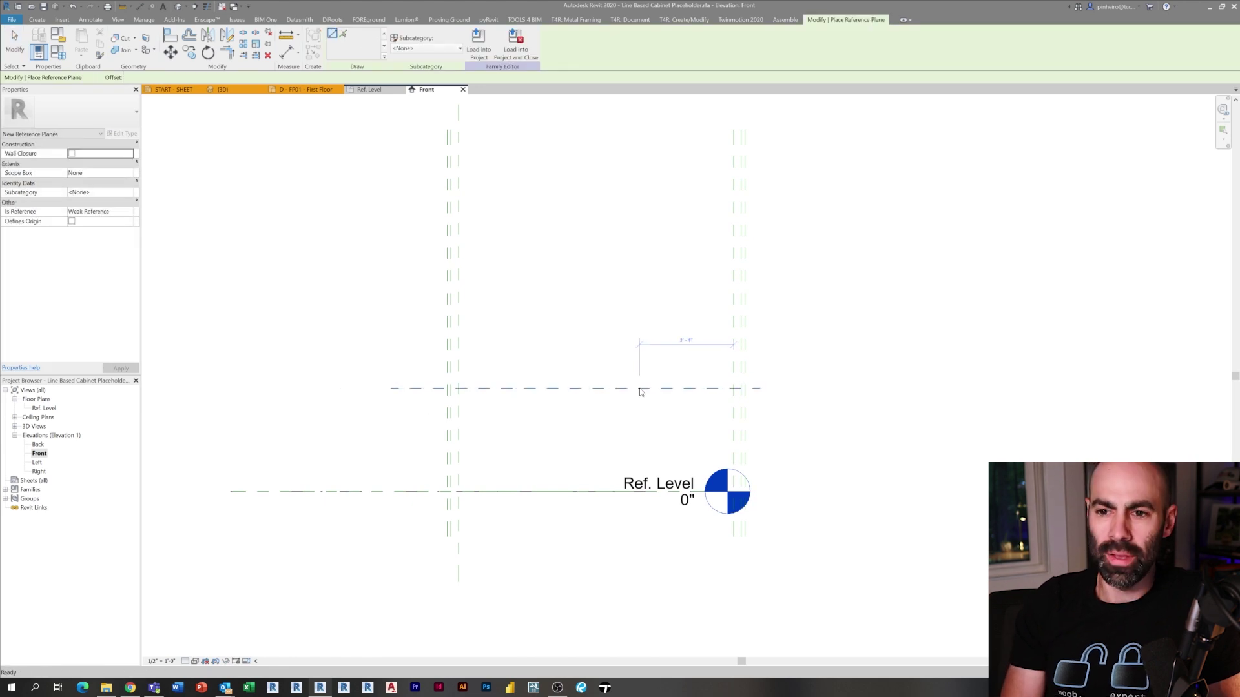
# Copy the horizontal reference plane 1 1/2" vertically to form a closely spaced pair of countertop planes.
pyautogui.press('Escape')
pyautogui.press('Escape')
pyautogui.click(593, 389)
pyautogui.scroll(1, 596, 387)
pyautogui.press('c')
pyautogui.press('o')
pyautogui.click(593, 415)
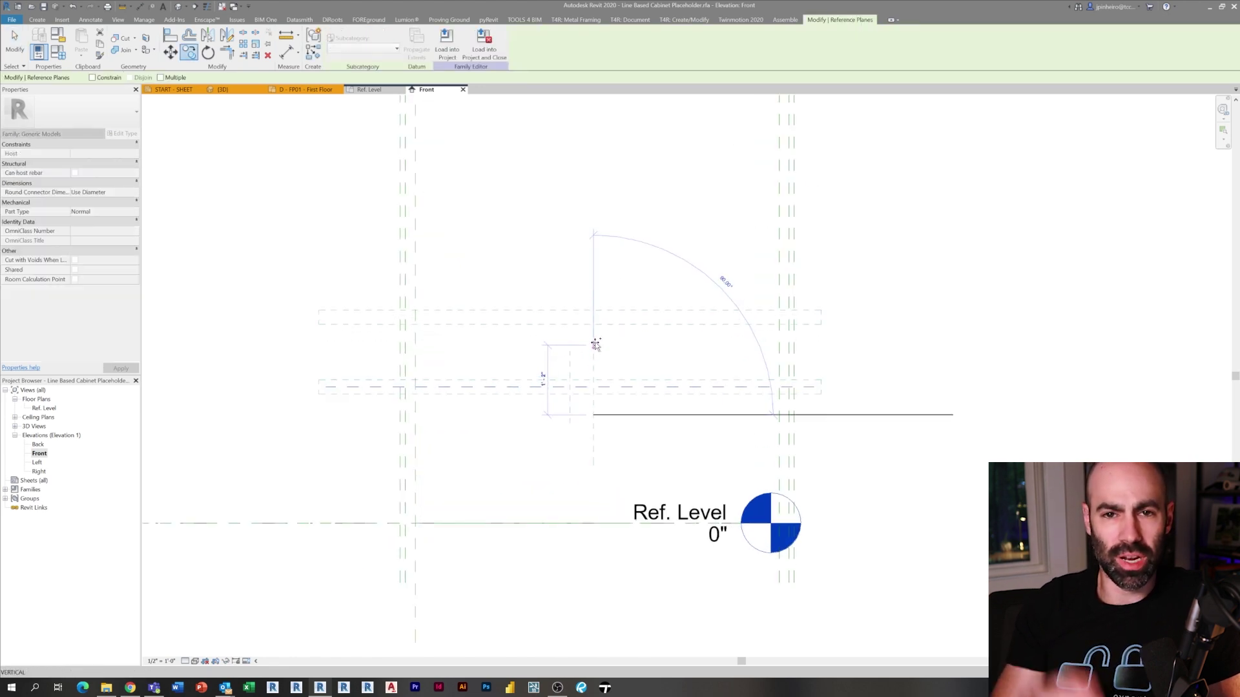
pyautogui.press('Escape')
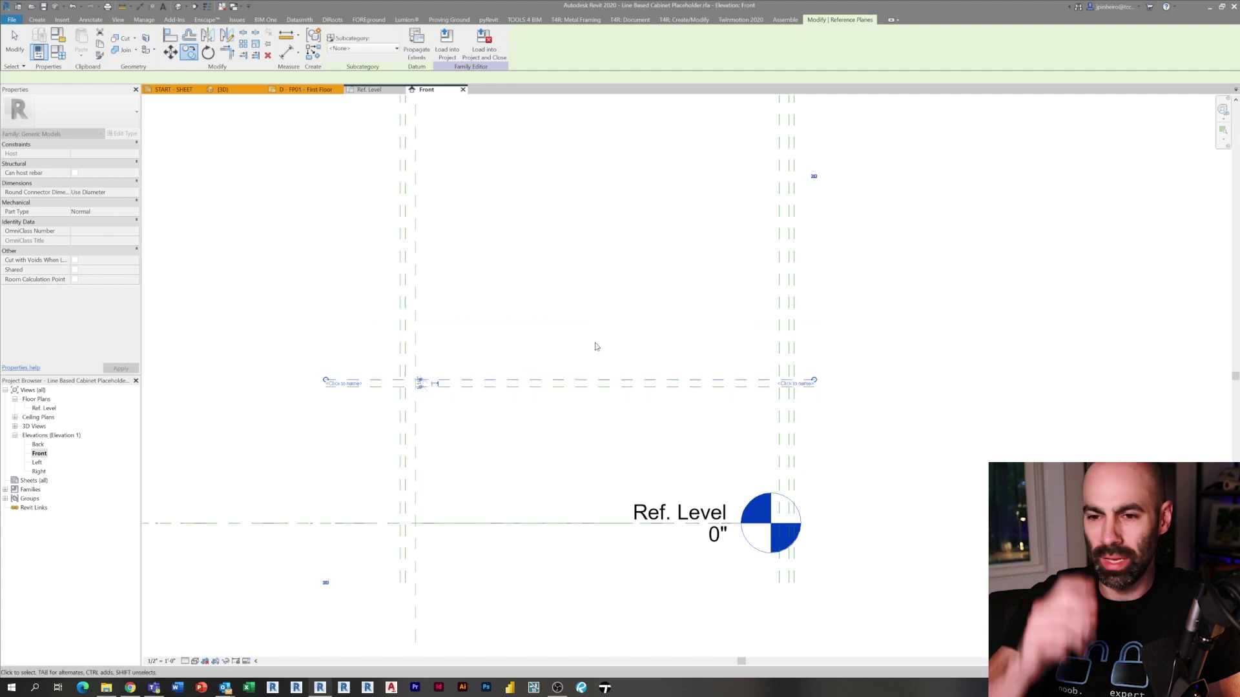
pyautogui.press('Escape')
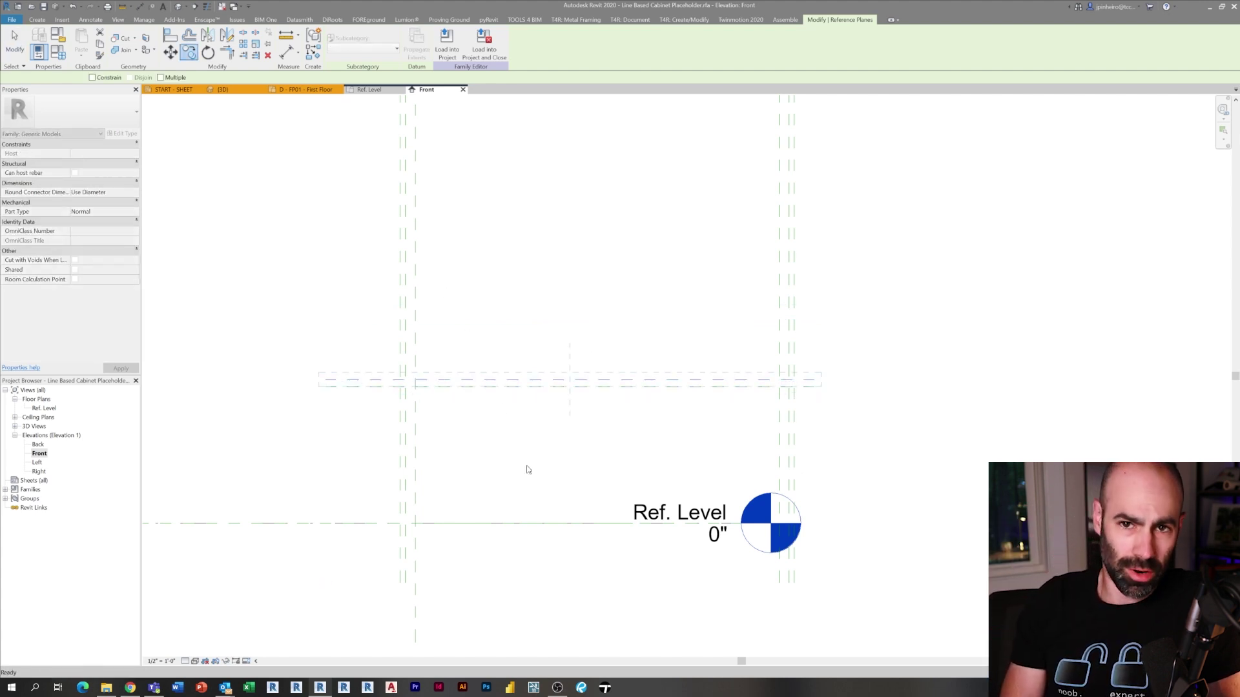
# Draw a horizontal reference plane about 3 3/8" above the Ref. Level, spanning all the vertical planes.
pyautogui.scroll(1, 614, 470)
pyautogui.press('r')
pyautogui.press('p')
pyautogui.click(364, 507)
pyautogui.click(954, 510)
pyautogui.scroll(3, 358, 481)
pyautogui.press('Escape')
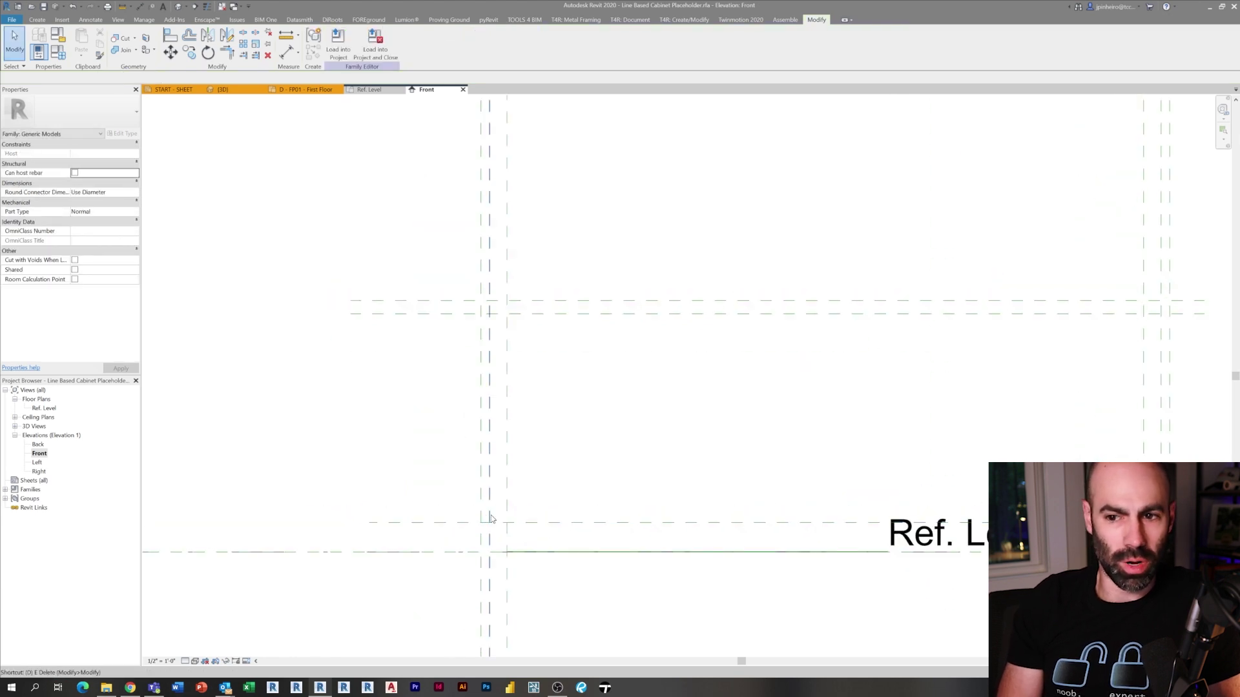
# Dimension the lowest plane and the upper countertop plane from the Ref. Level, plus the gap between the two countertop planes.
pyautogui.press('d')
pyautogui.press('i')
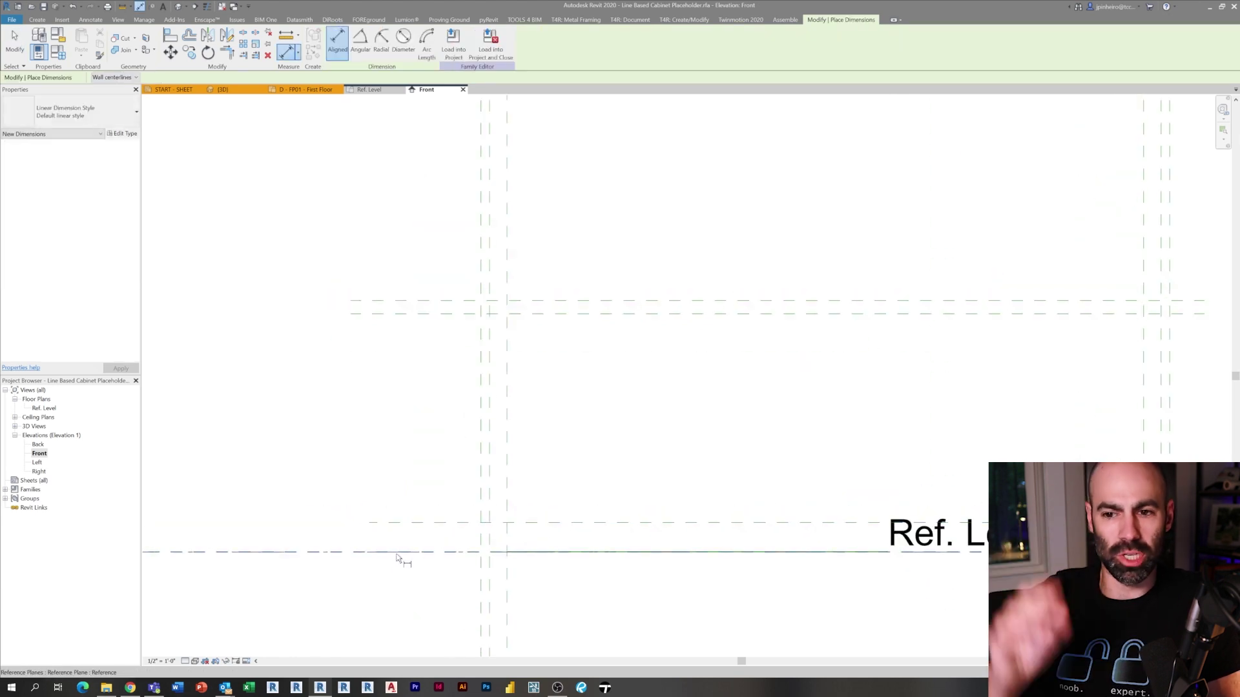
pyautogui.click(397, 553)
pyautogui.click(423, 522)
pyautogui.click(360, 471)
pyautogui.click(417, 553)
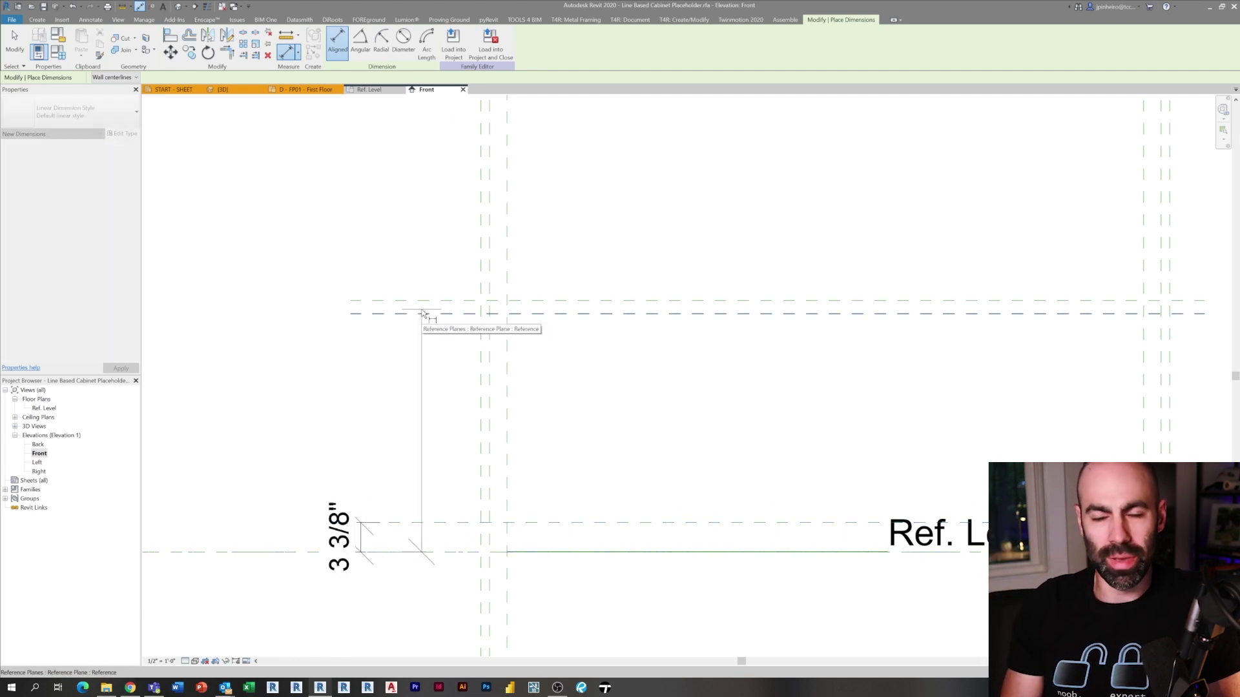
pyautogui.click(420, 301)
pyautogui.click(246, 346)
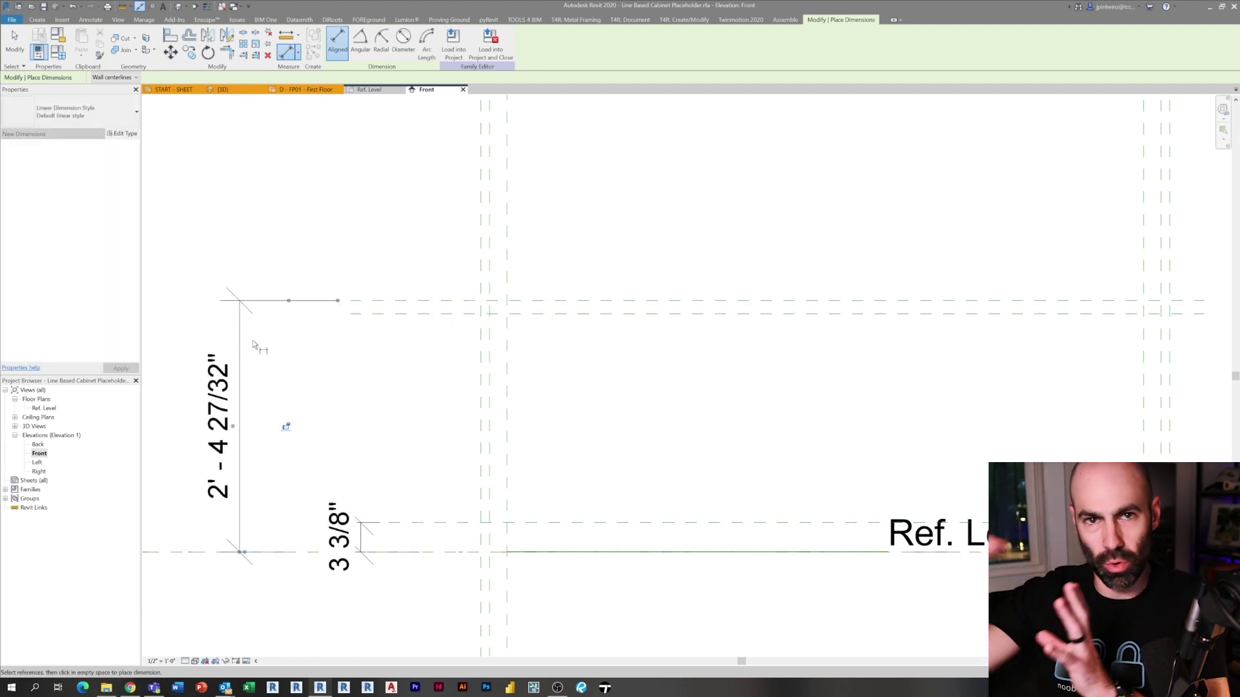
pyautogui.click(391, 301)
pyautogui.click(391, 314)
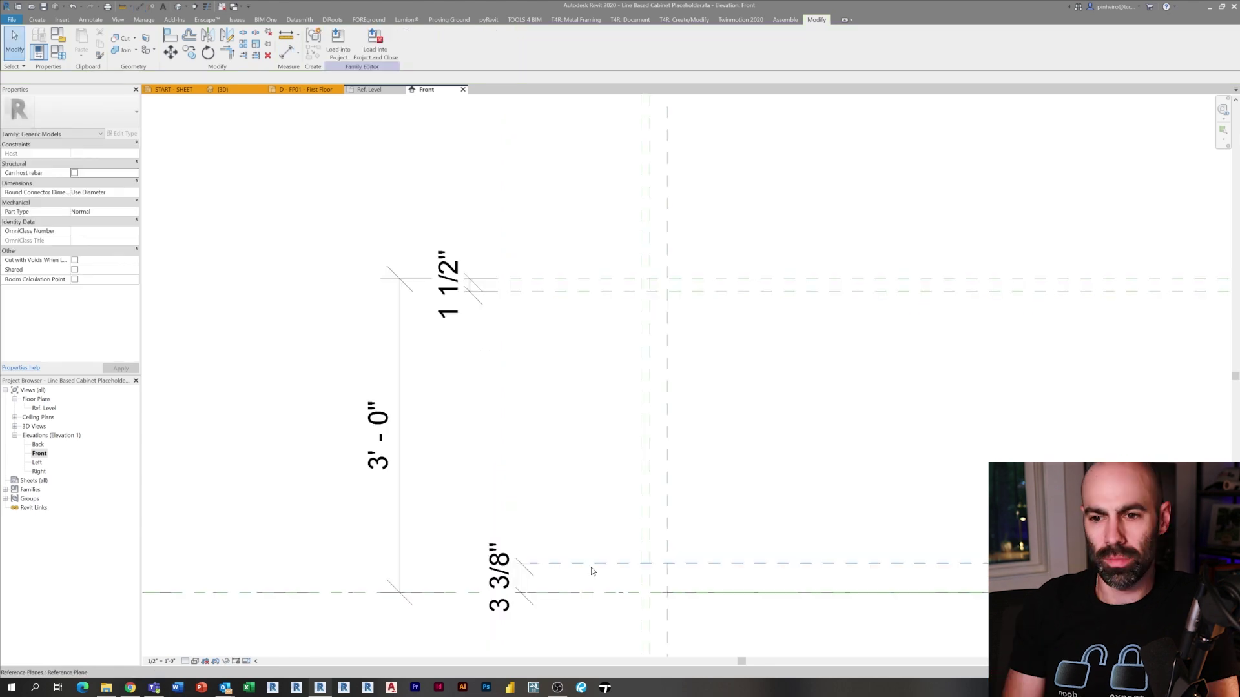
# Set the upper countertop plane's height to 3'-0" and the lowest plane's height to 4" above the Ref. Level.
pyautogui.click(592, 565)
pyautogui.click(515, 577)
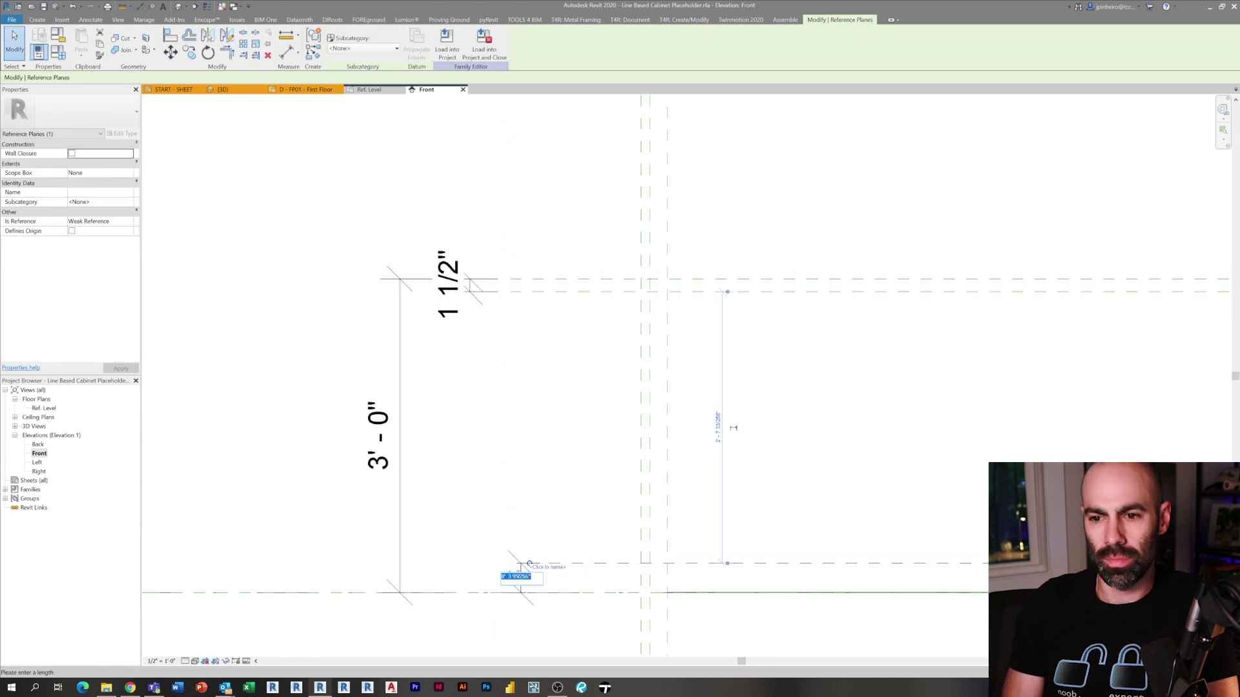
pyautogui.press('Return')
pyautogui.press('Escape')
# Draw a horizontal reference plane about 6'-5" above the Ref. Level, extending past the vertical planes at both ends.
pyautogui.scroll(-1, 758, 395)
pyautogui.moveTo(758, 395); pyautogui.dragTo(573, 468, button='middle')
pyautogui.scroll(-1, 568, 457)
pyautogui.press('r')
pyautogui.press('p')
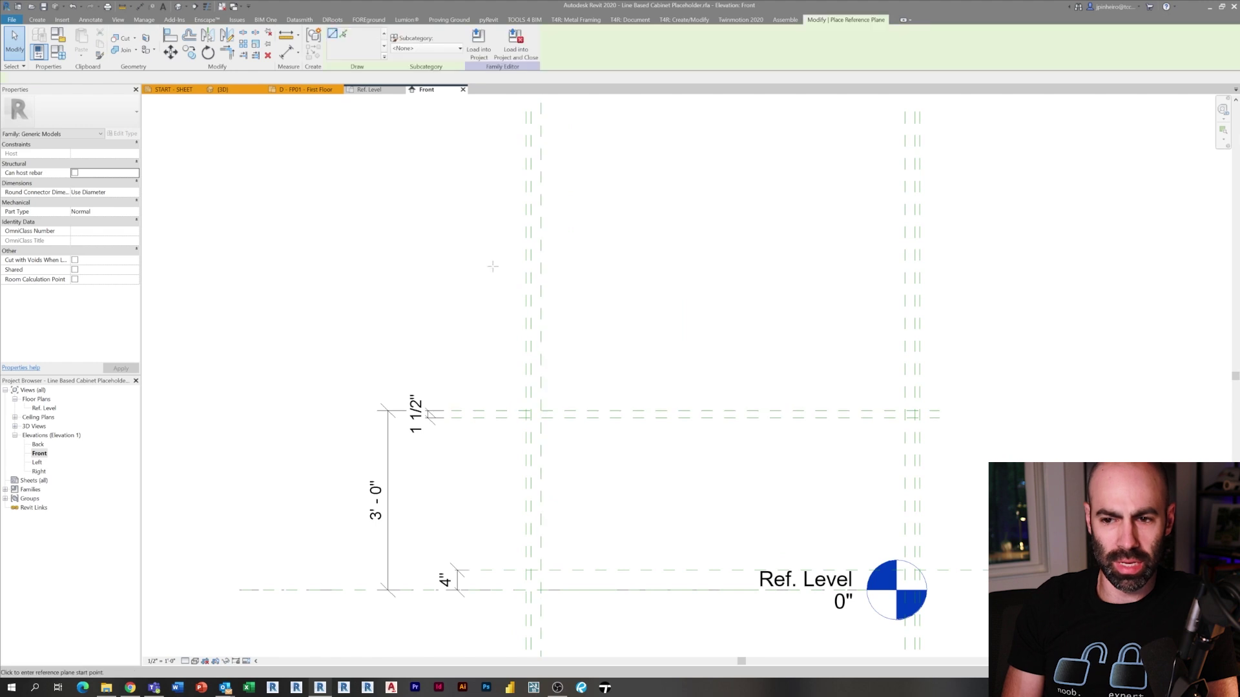
pyautogui.click(420, 207)
pyautogui.click(1030, 223)
pyautogui.press('Escape')
pyautogui.press('Escape')
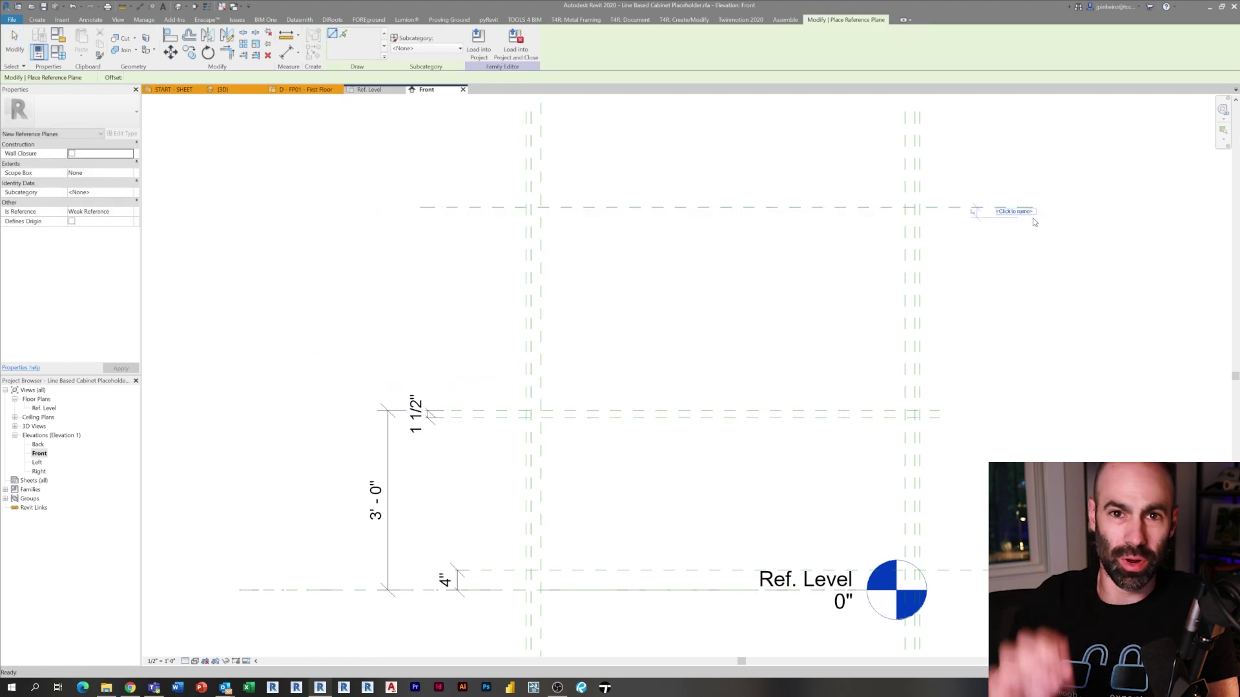
# Dimension the new top reference plane from the Ref. Level and set its height to 7'-0".
pyautogui.press('d')
pyautogui.press('i')
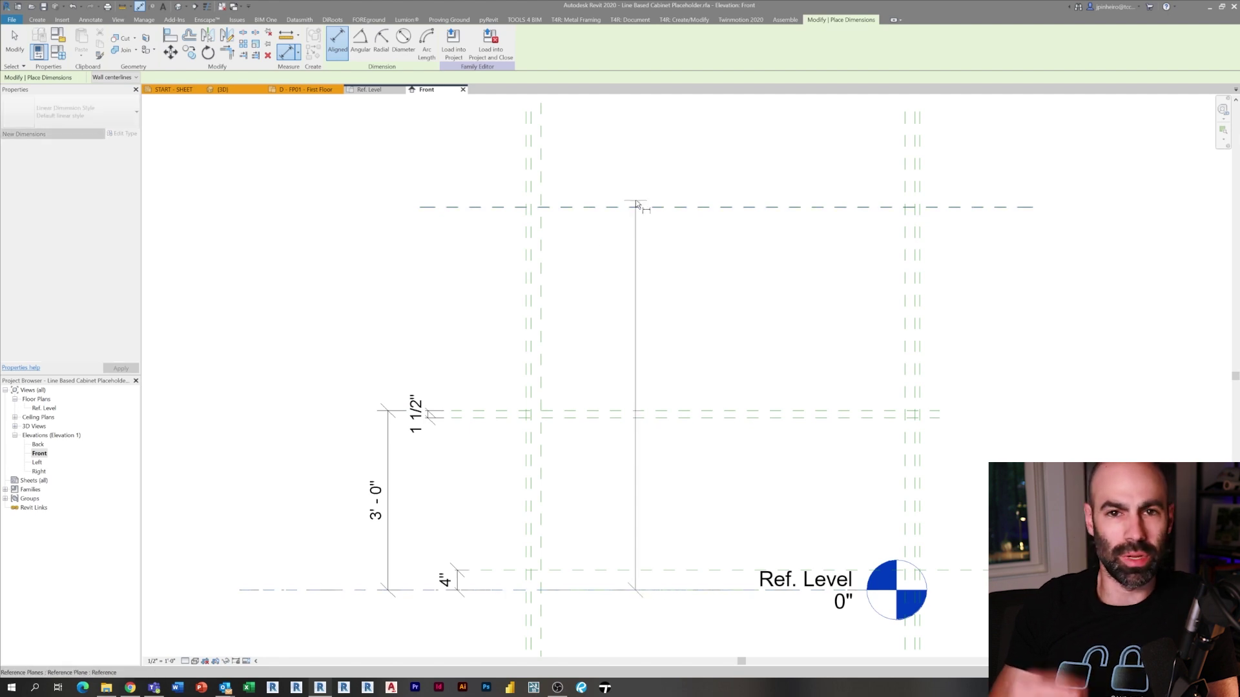
pyautogui.click(346, 245)
pyautogui.press('Escape')
pyautogui.press('Escape')
pyautogui.click(462, 208)
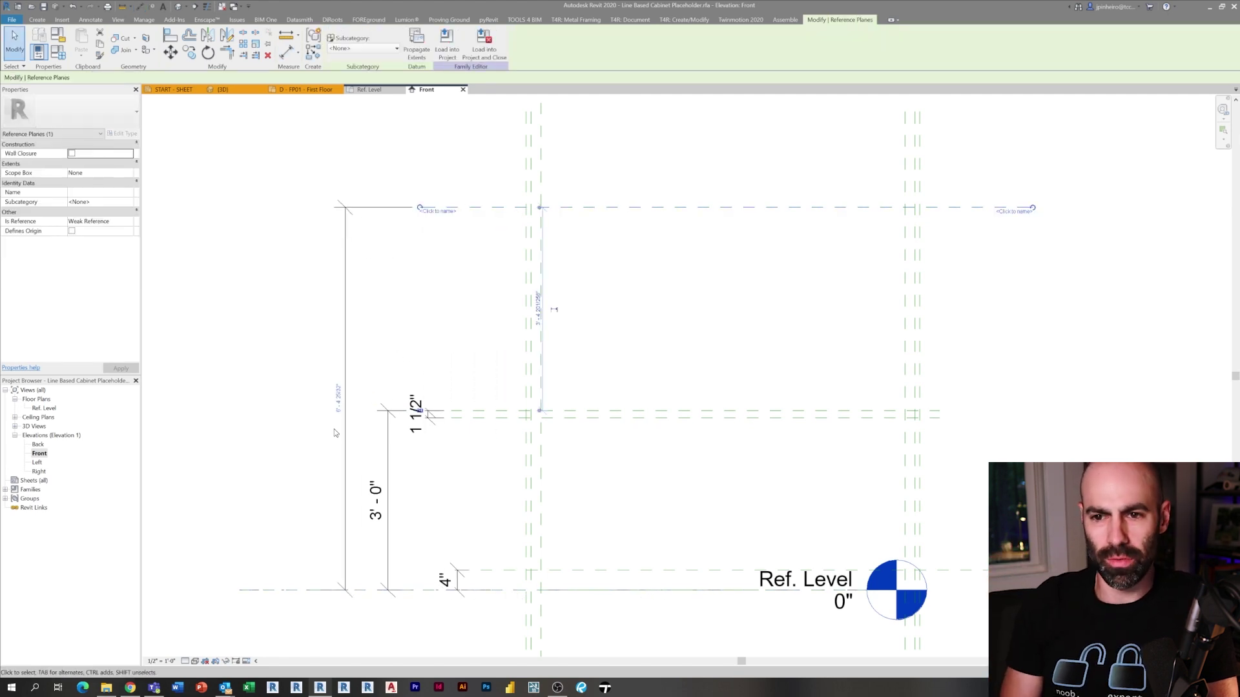
pyautogui.click(333, 397)
pyautogui.write('7')
pyautogui.press('Return')
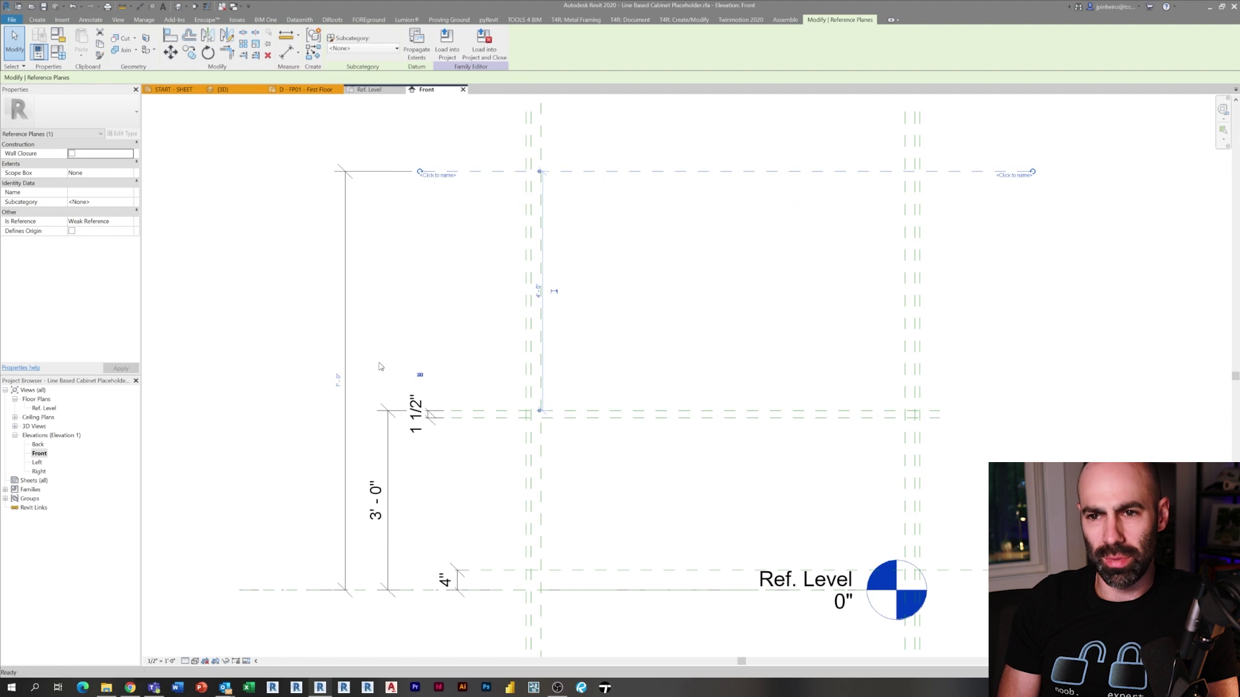
pyautogui.click(379, 366)
# Copy the top reference plane 3'-0" downward, placing the copy above the countertop planes.
pyautogui.click(449, 173)
pyautogui.press('c')
pyautogui.press('o')
pyautogui.click(446, 172)
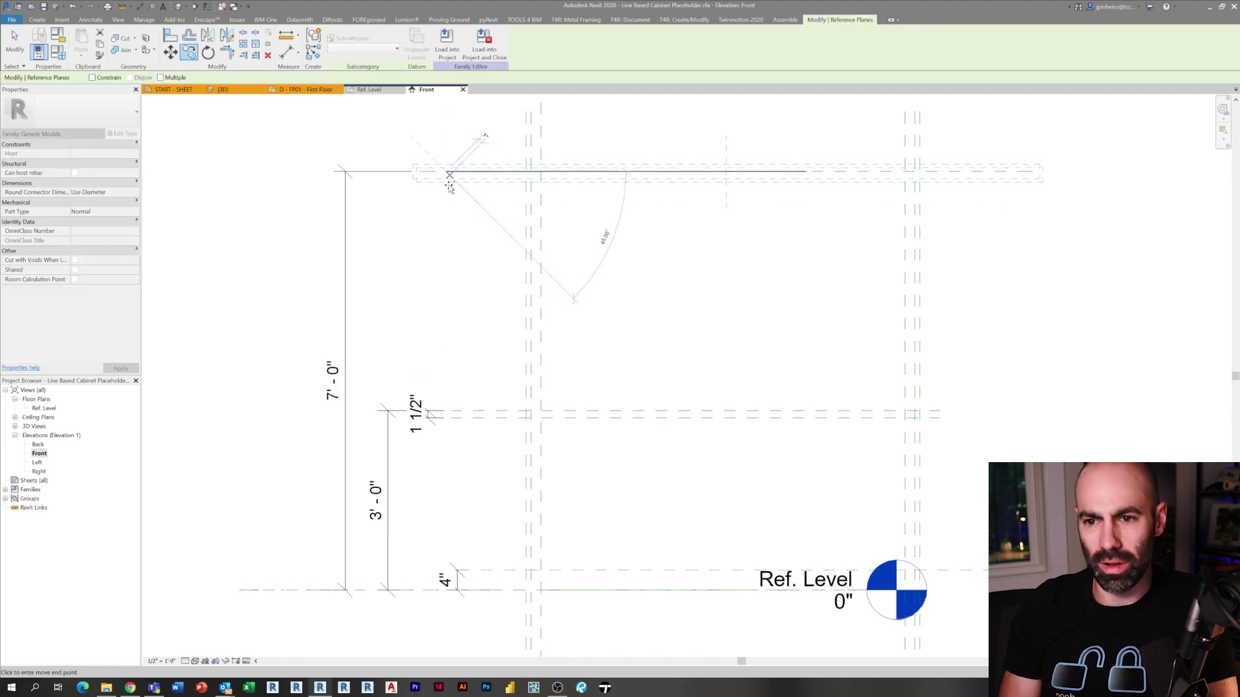
pyautogui.click(438, 407)
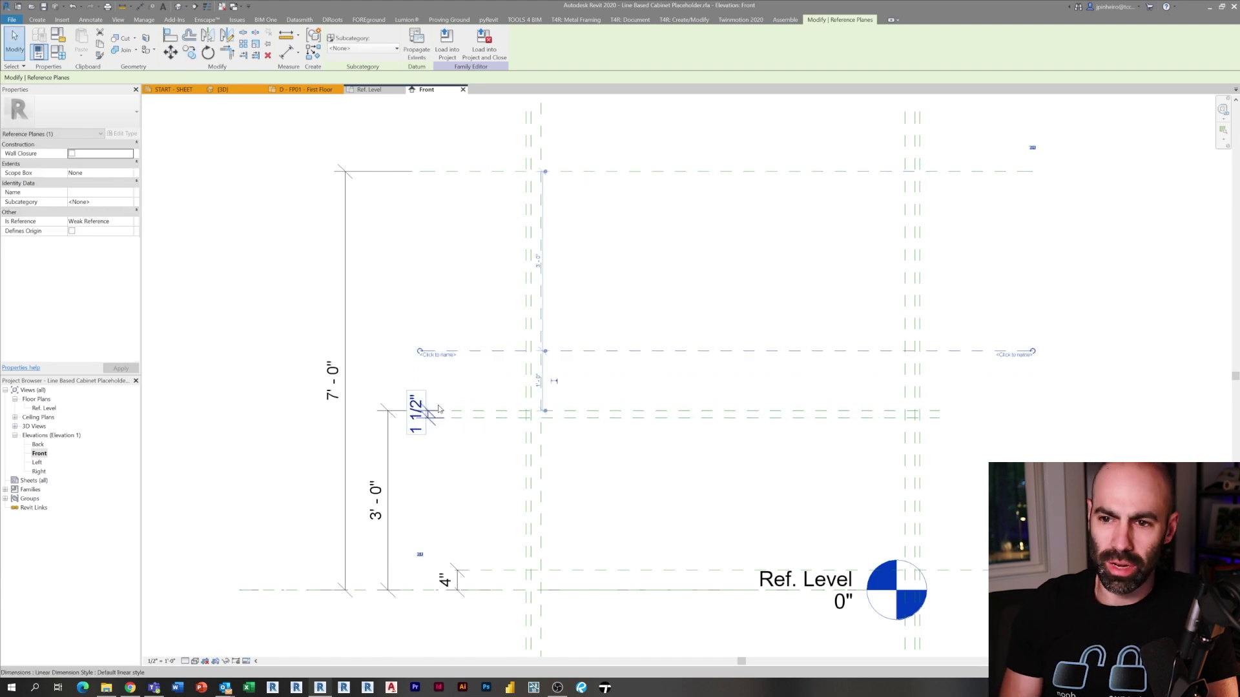
# Dimension the distance between the top reference plane and its copy, placing the dimension beyond the right end planes.
pyautogui.press('d')
pyautogui.press('i')
pyautogui.scroll(-2, 445, 414)
pyautogui.click(689, 368)
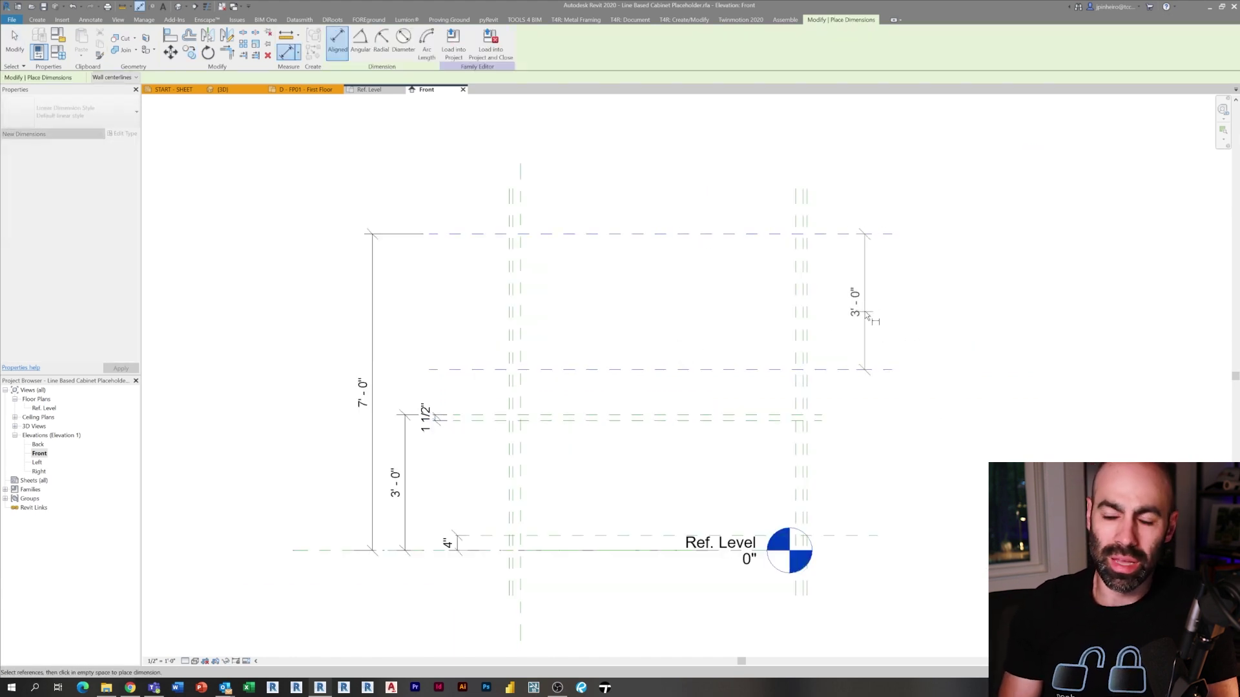
pyautogui.click(865, 311)
pyautogui.press('Escape')
# Label the 1 1/2" dimension with a new type parameter named Countertop Thickness.
pyautogui.scroll(3, 284, 381)
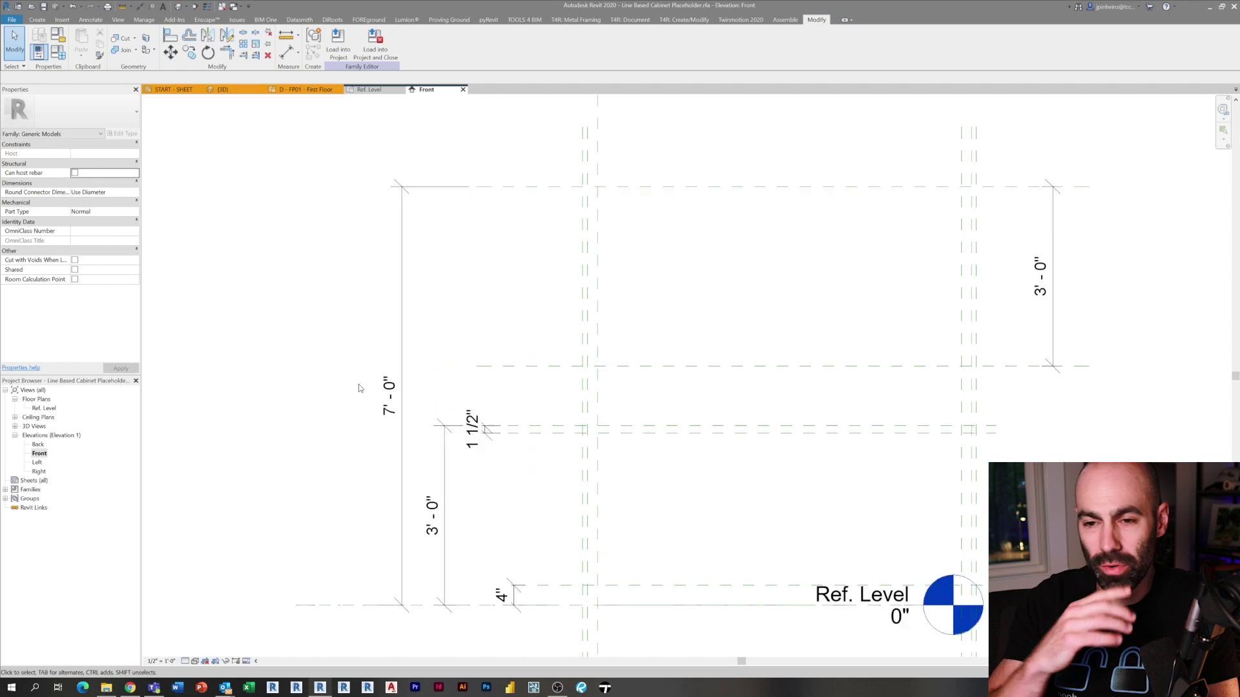
pyautogui.click(404, 336)
pyautogui.moveTo(518, 338); pyautogui.dragTo(482, 304, button='middle')
pyautogui.click(514, 313)
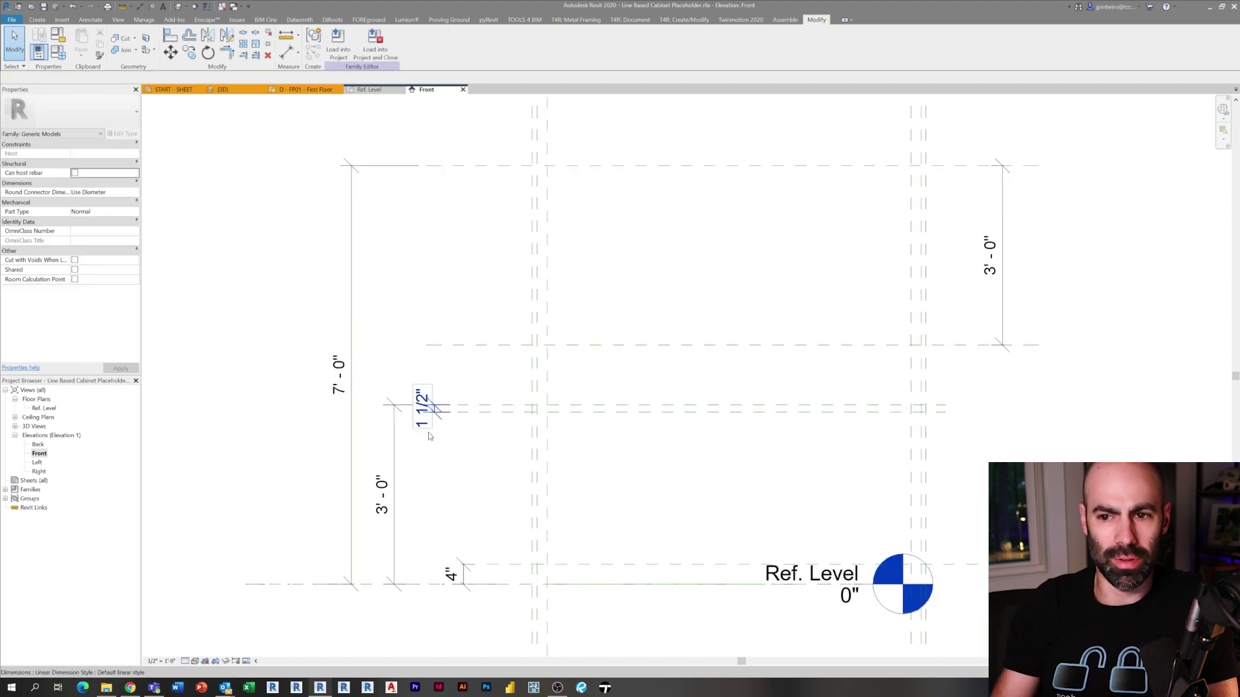
pyautogui.click(420, 404)
pyautogui.click(428, 43)
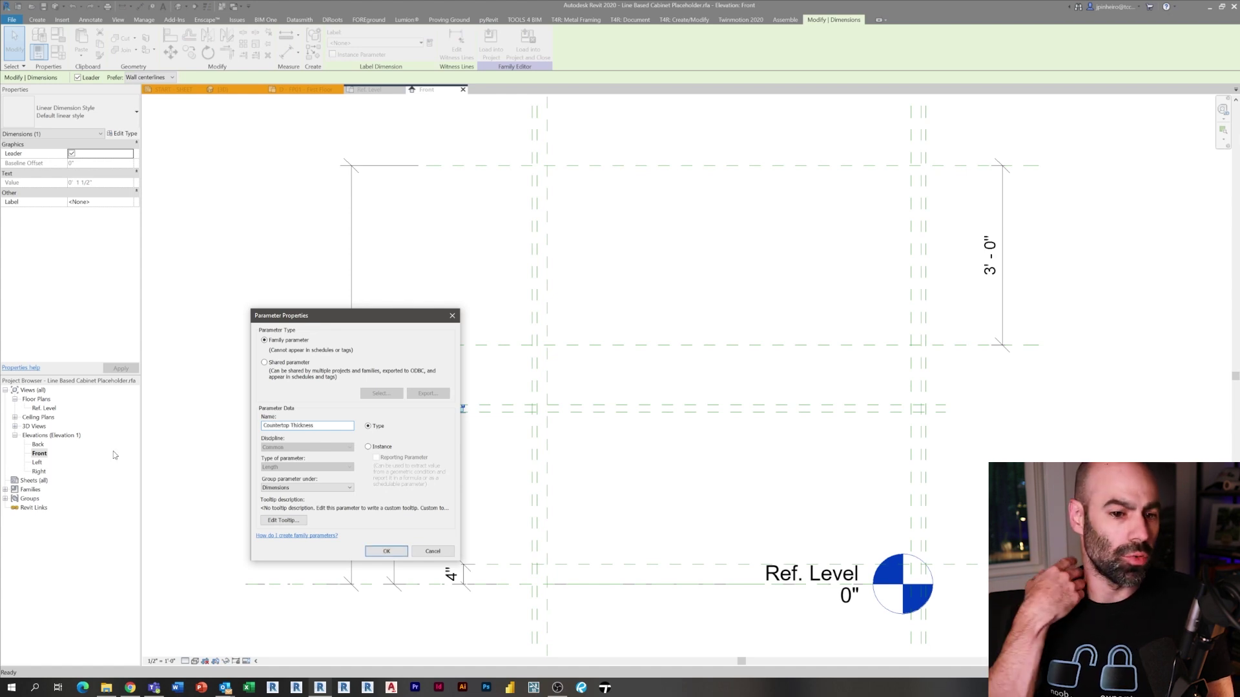
pyautogui.click(386, 550)
# Label the 4" dimension with a new Curb Height parameter and the 3'-0" height from the Ref. Level with a new Counter Height parameter.
pyautogui.click(452, 572)
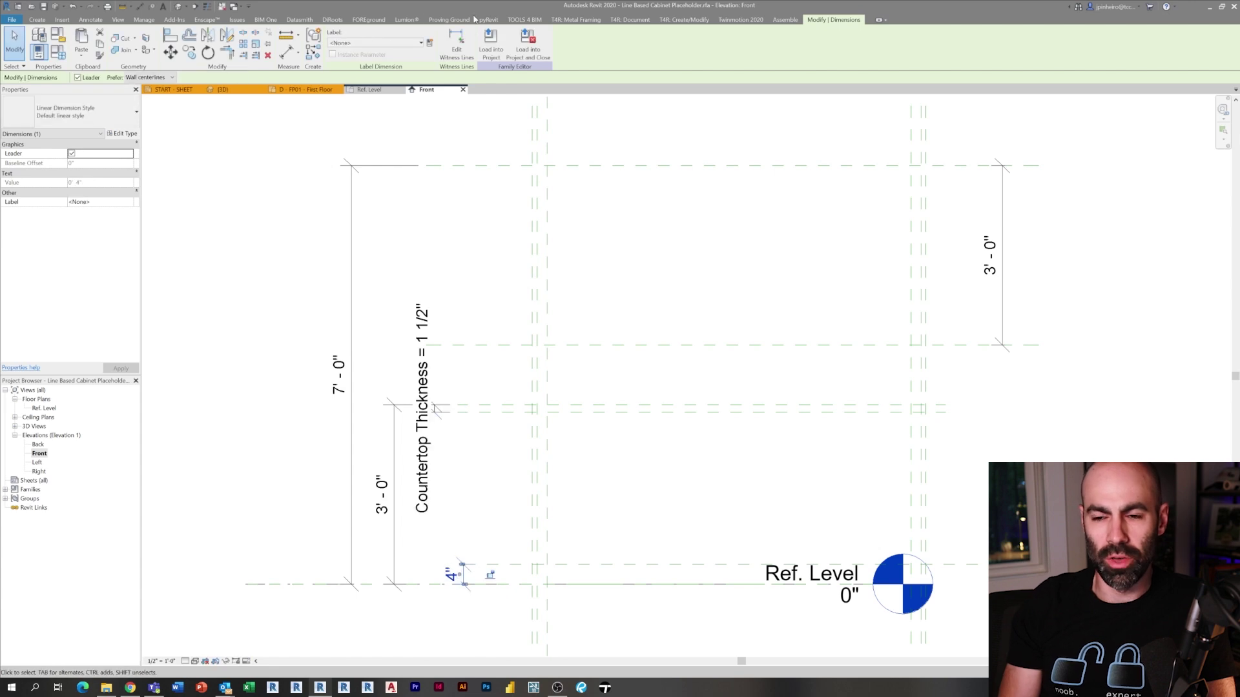
pyautogui.click(432, 44)
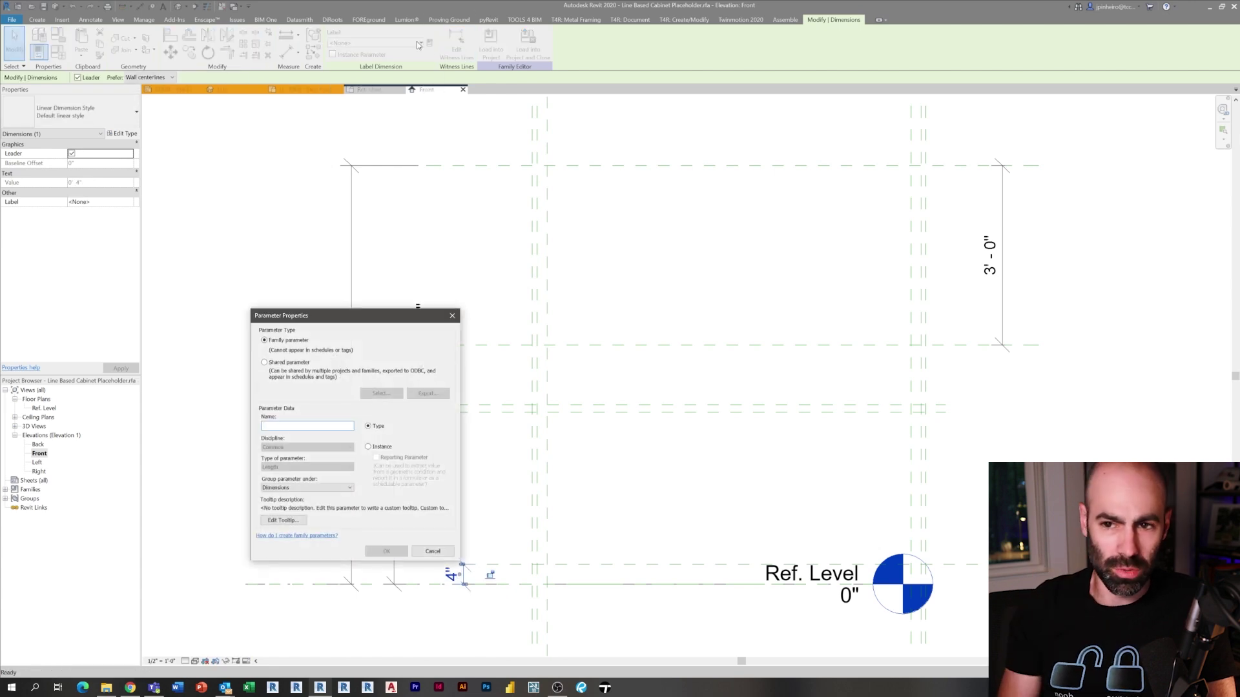
pyautogui.write('Curb Height')
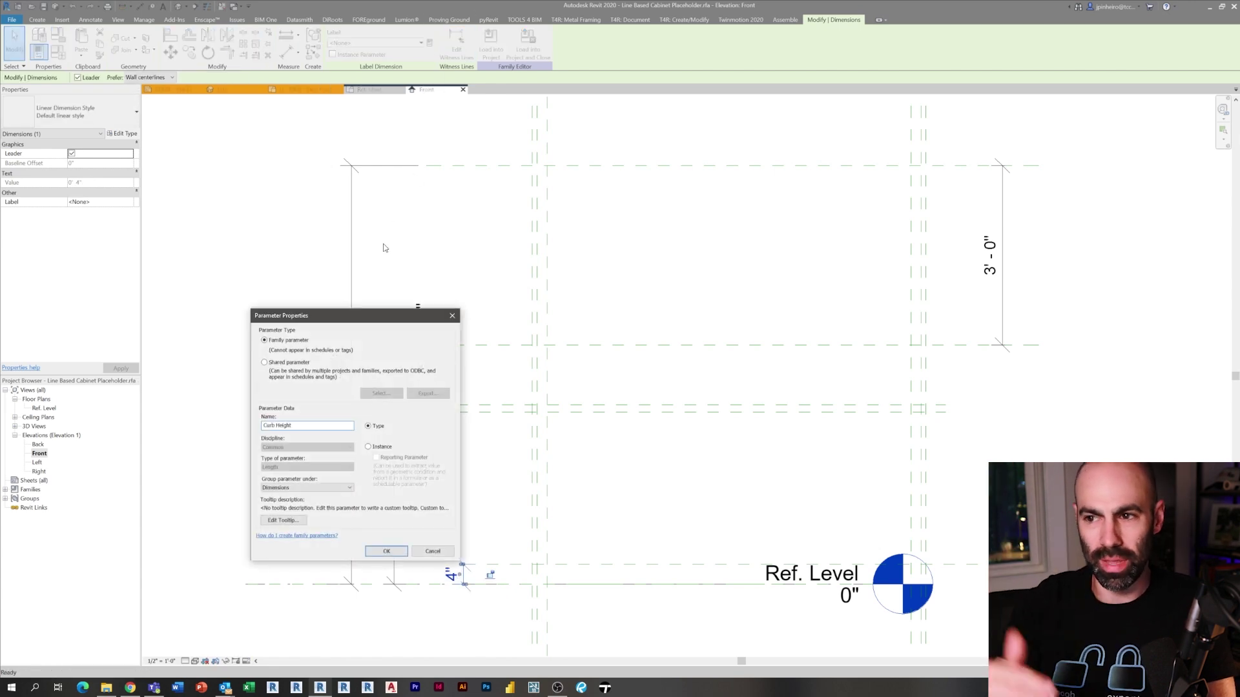
pyautogui.click(387, 551)
pyautogui.click(393, 532)
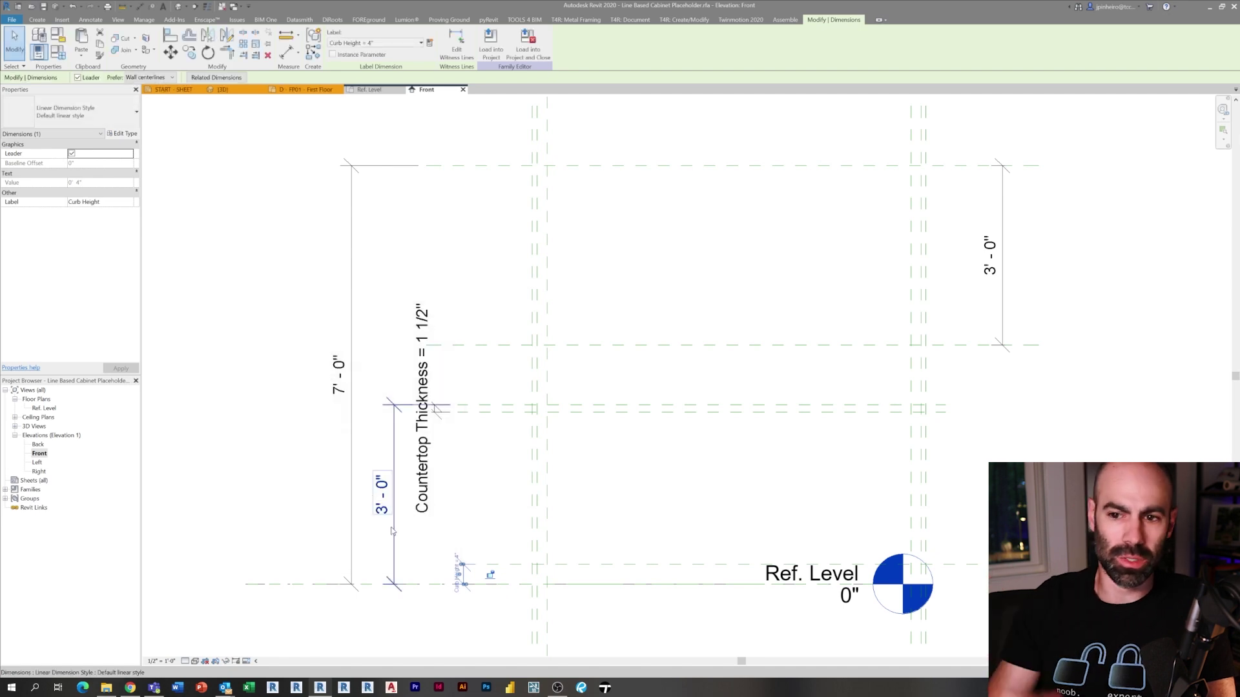
pyautogui.click(429, 45)
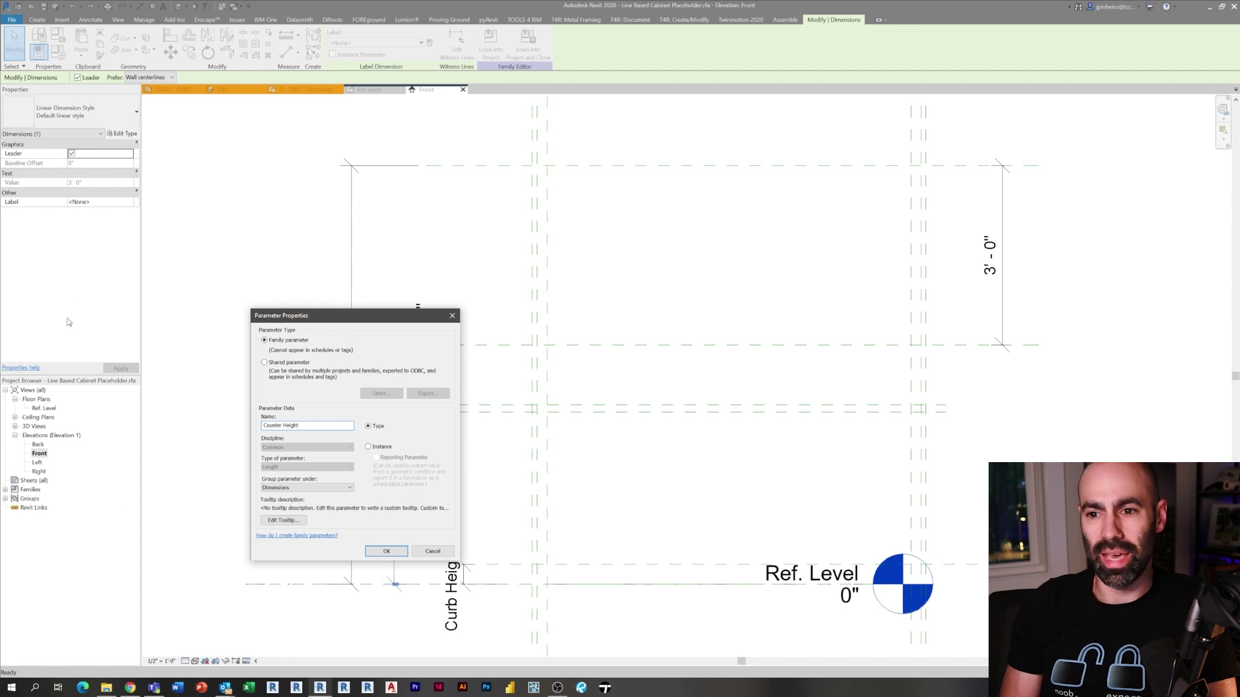
pyautogui.click(388, 552)
pyautogui.click(485, 456)
# Label the 7'-0" dimension Wall Cabinet Height and the 3'-0" dimension between the upper planes Wall Cabinet Height Down.
pyautogui.scroll(-1, 438, 374)
pyautogui.click(362, 371)
pyautogui.click(430, 42)
pyautogui.write('Overall')
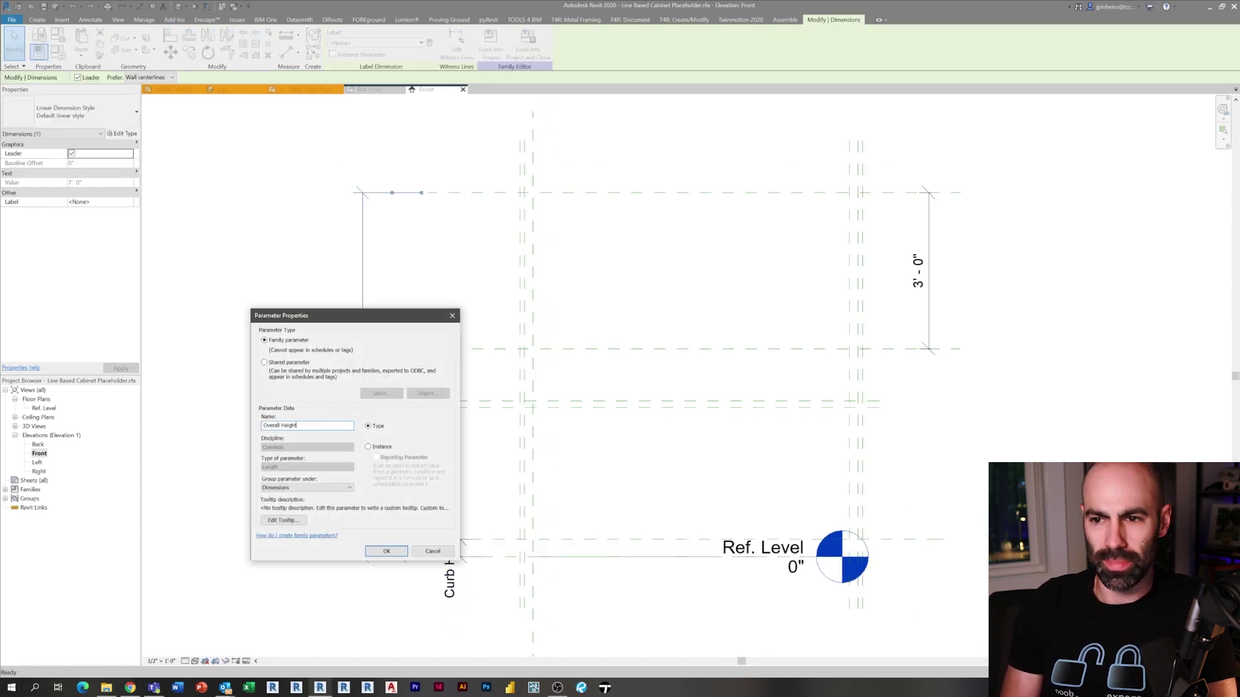
pyautogui.press('Return')
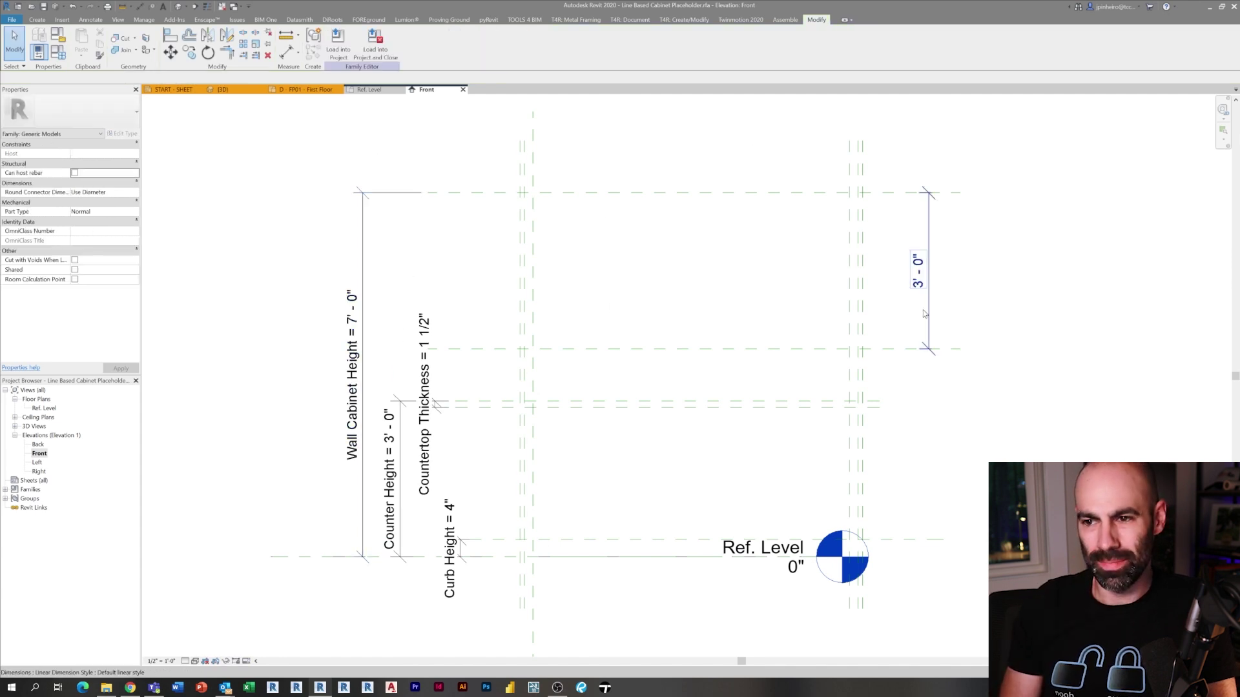
pyautogui.click(927, 314)
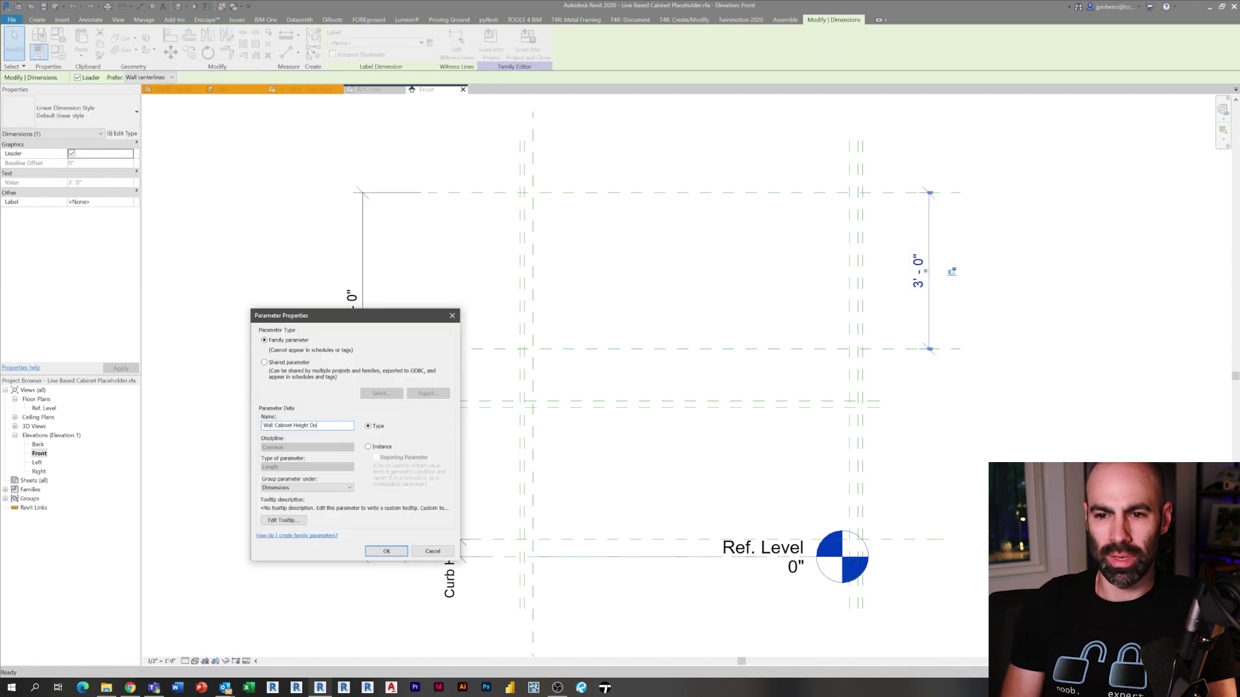
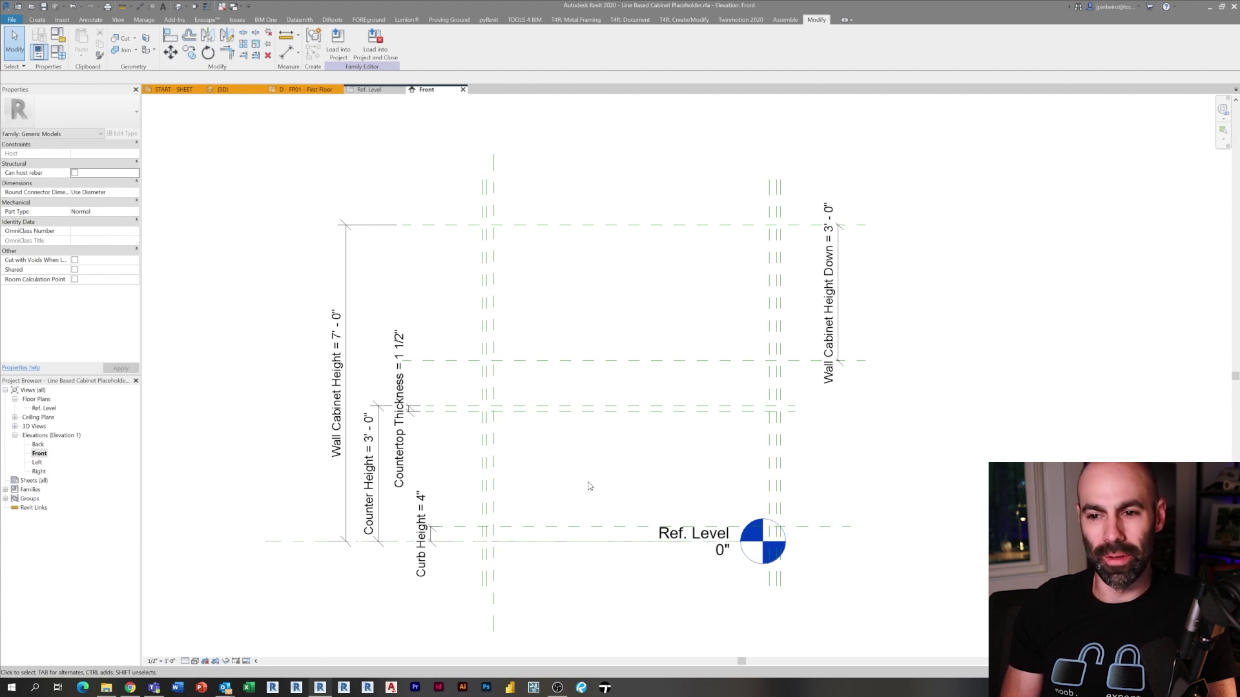
# Open the Ref. Level floor plan and draw a horizontal reference plane about 11" in front of the back plane.
pyautogui.moveTo(592, 436); pyautogui.dragTo(593, 426, button='middle')
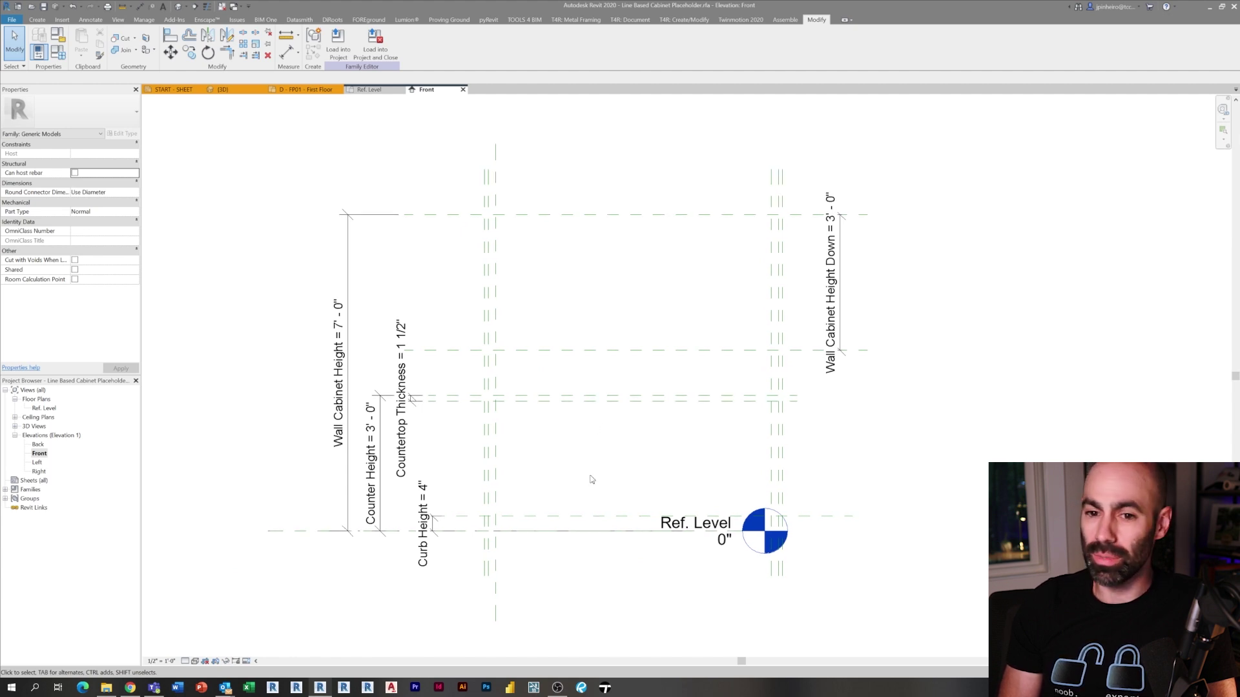
pyautogui.doubleClick(43, 408)
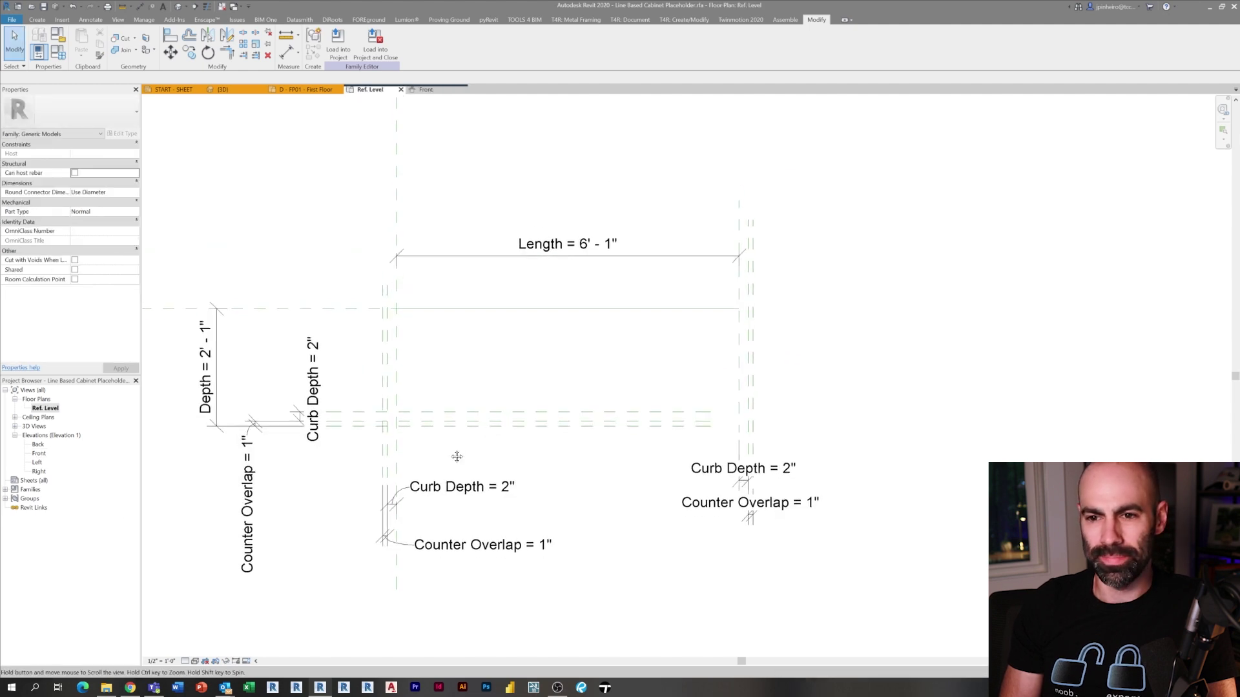
pyautogui.press('r')
pyautogui.press('p')
pyautogui.click(356, 367)
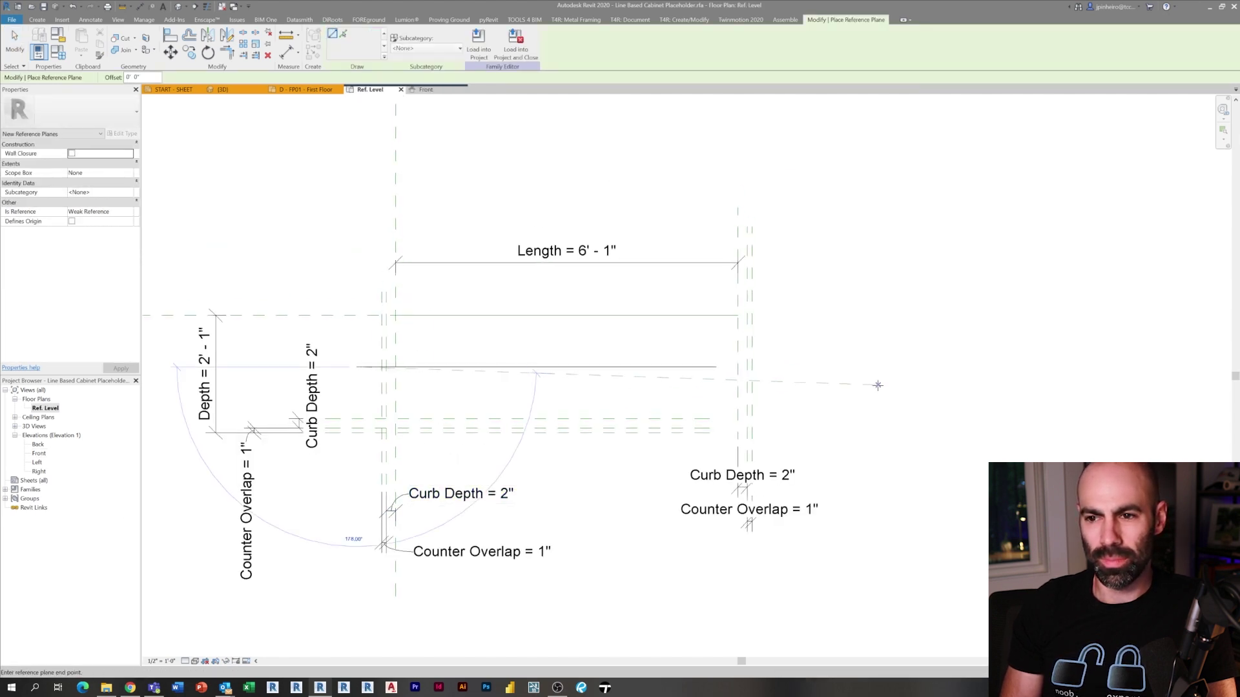
pyautogui.click(869, 367)
# Dimension the new plane from the back reference plane and set the distance to 1'-0".
pyautogui.press('d')
pyautogui.press('i')
pyautogui.click(493, 315)
pyautogui.click(492, 367)
pyautogui.click(880, 437)
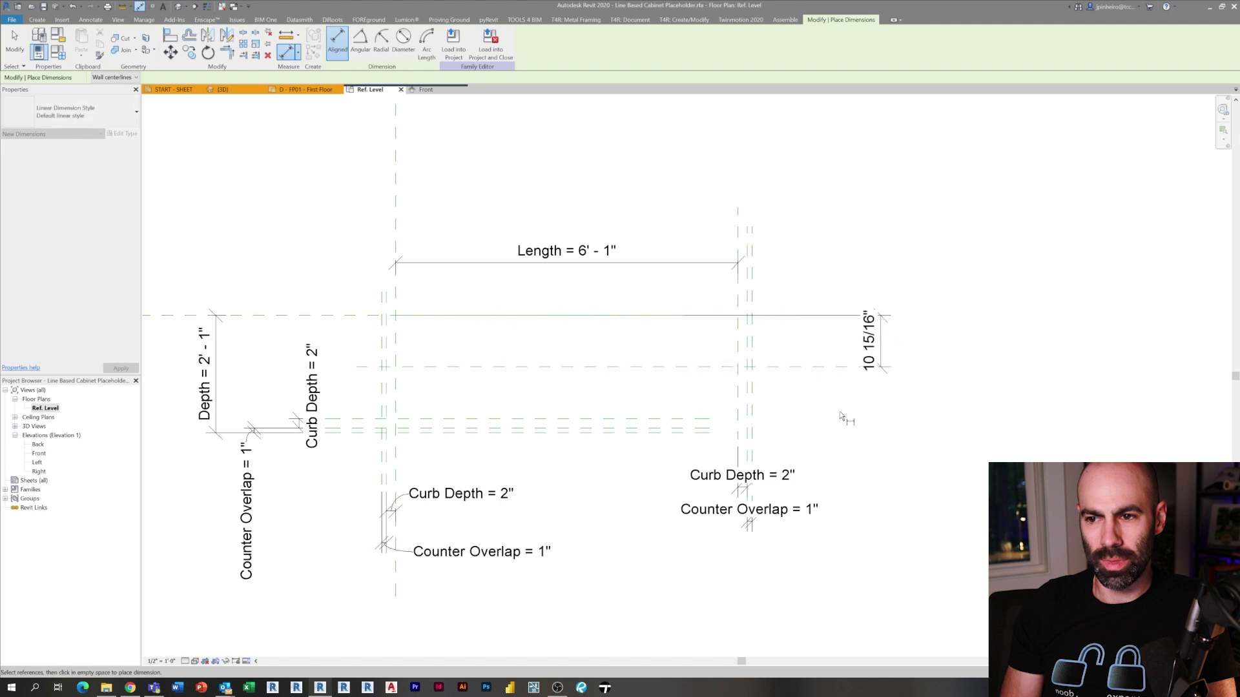
pyautogui.press('Escape')
pyautogui.press('Escape')
pyautogui.click(805, 366)
pyautogui.click(873, 342)
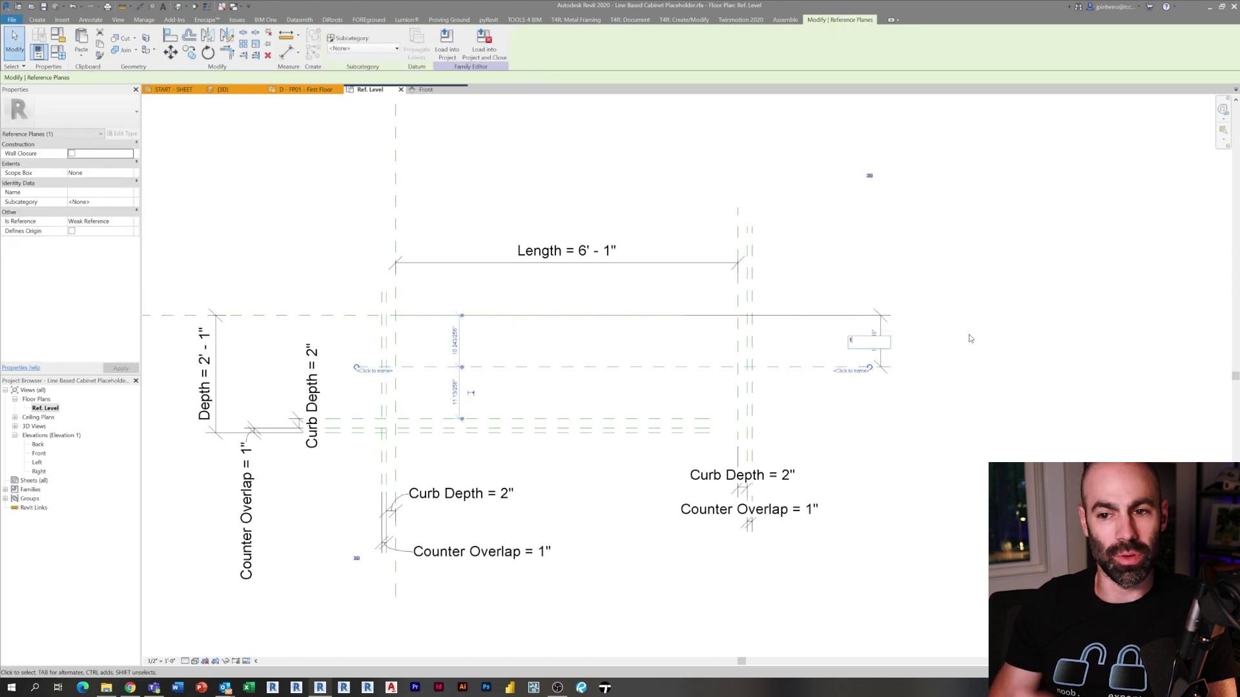
pyautogui.write('1')
pyautogui.press('Return')
# Label the 1'-0" dimension with a new family type parameter named Wall Cabinet Depth.
pyautogui.click(869, 345)
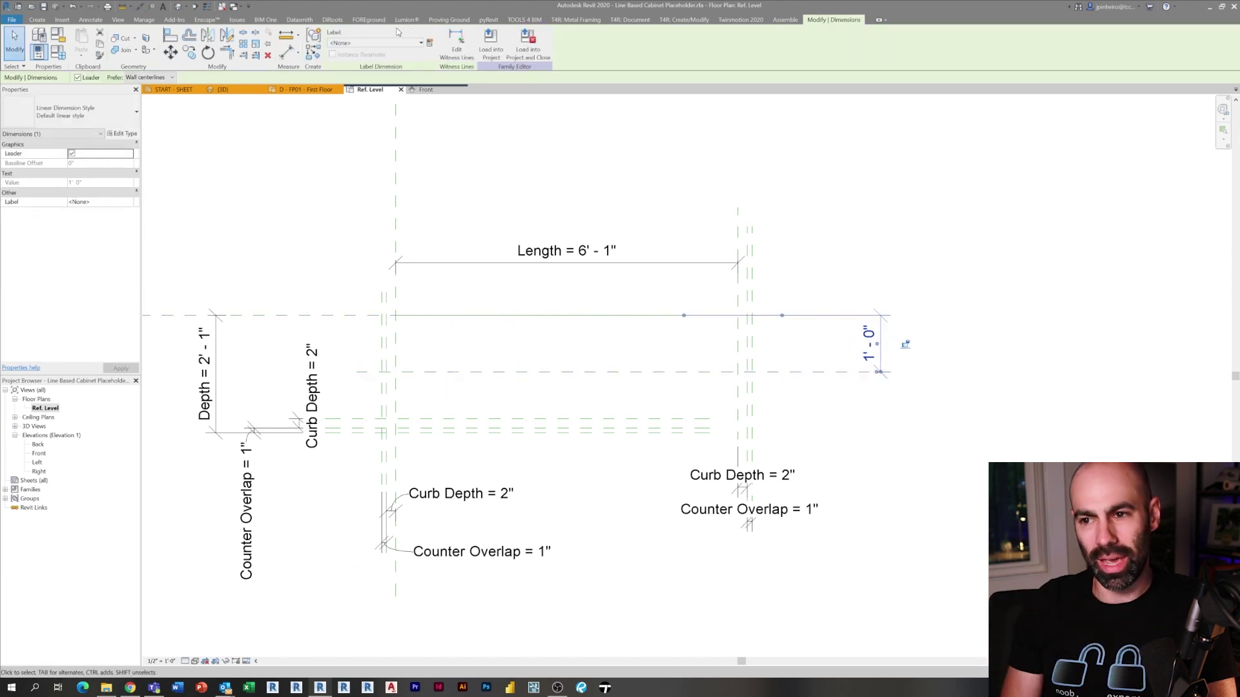
pyautogui.click(428, 45)
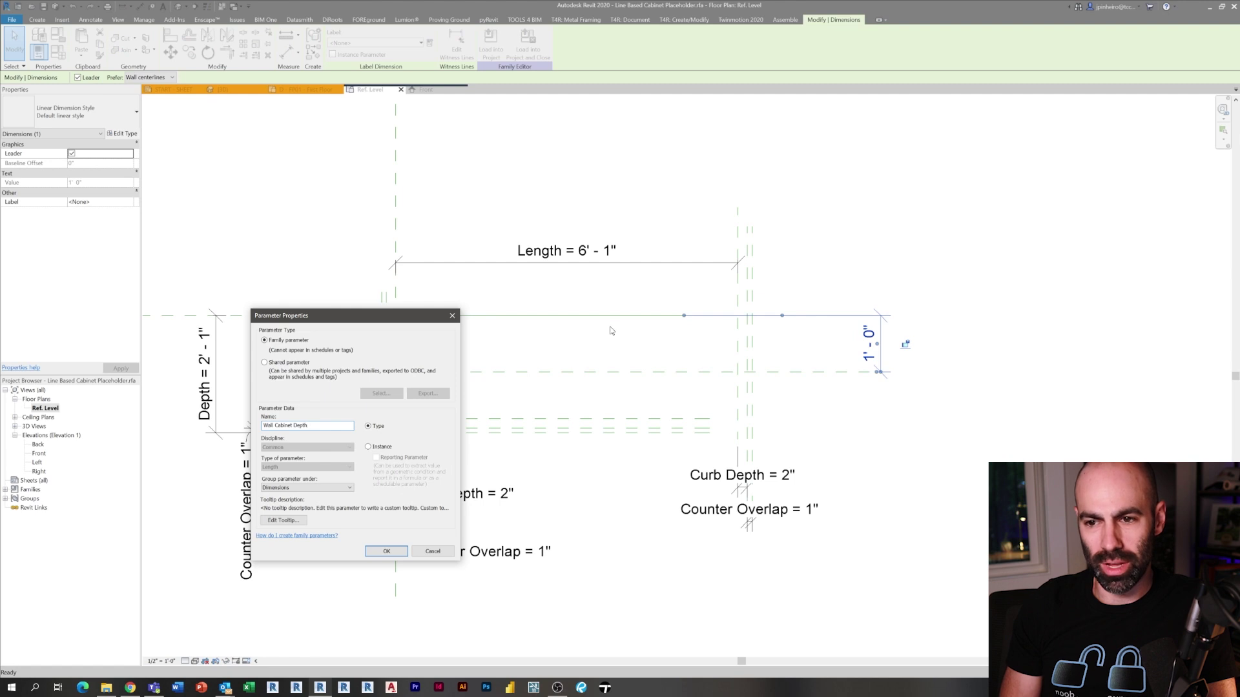
pyautogui.click(385, 552)
pyautogui.press('Escape')
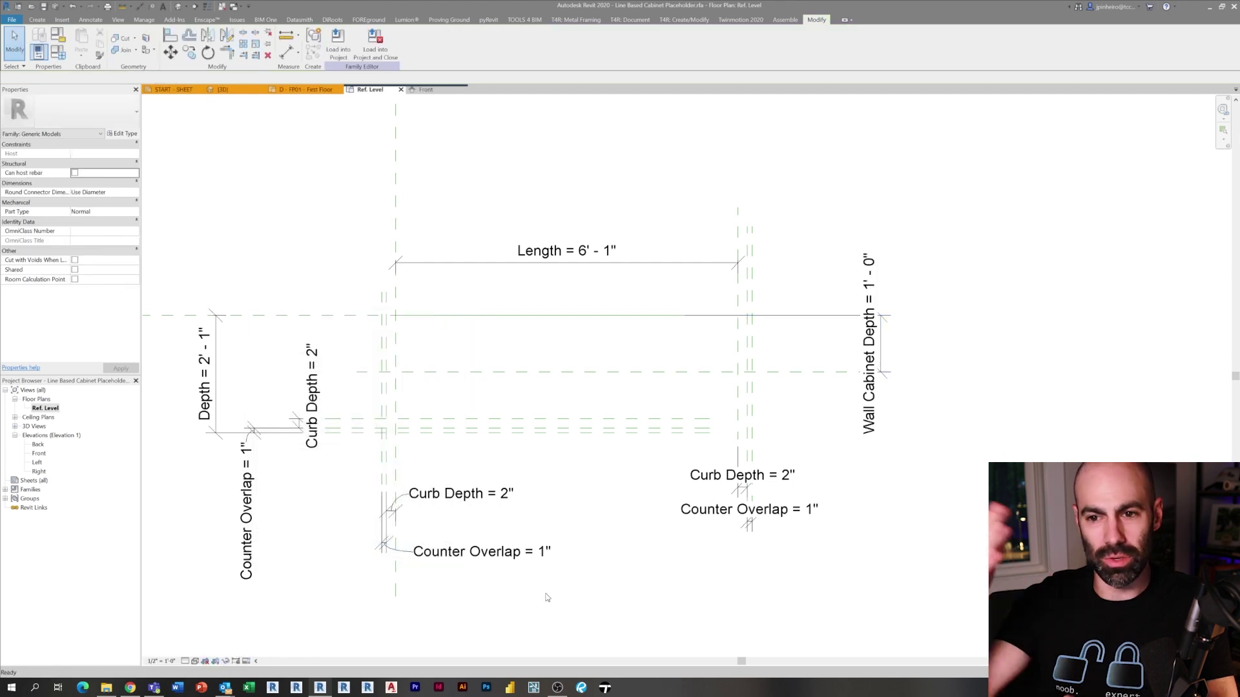
# Tile the open views and frame the cabinet geometry in the Front elevation, Ref. Level plan and 3D view.
pyautogui.click(45, 408)
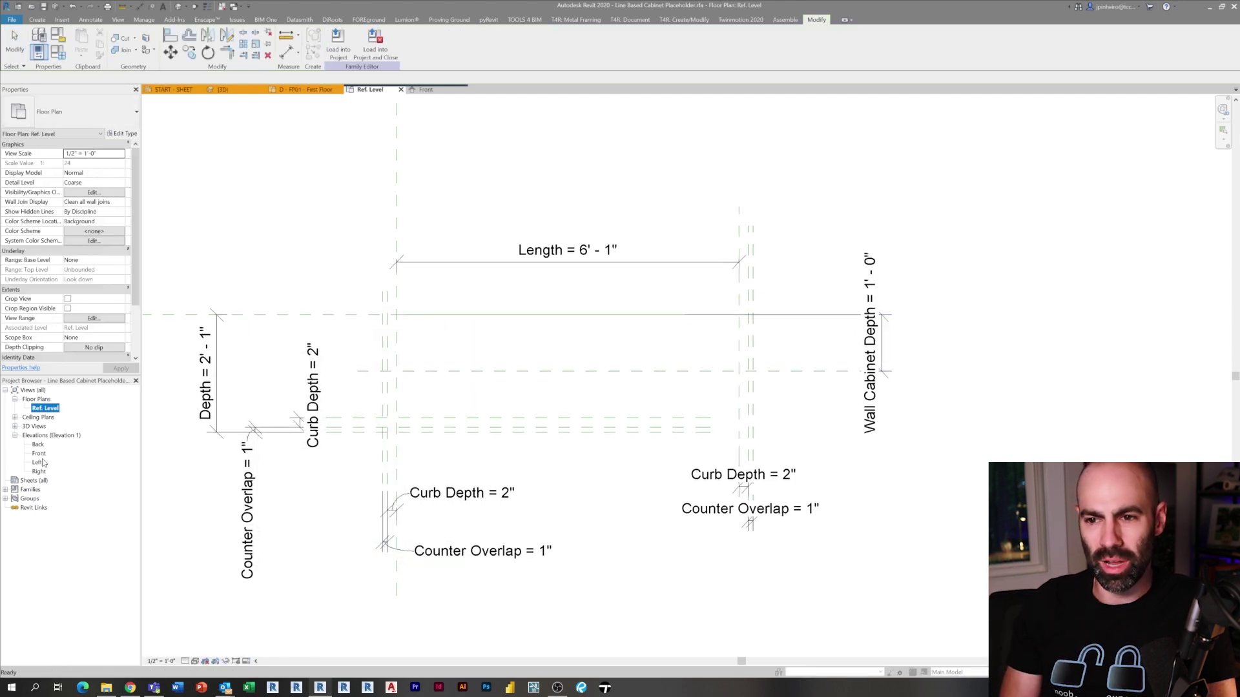
pyautogui.scroll(-1, 395, 371)
pyautogui.click(229, 106)
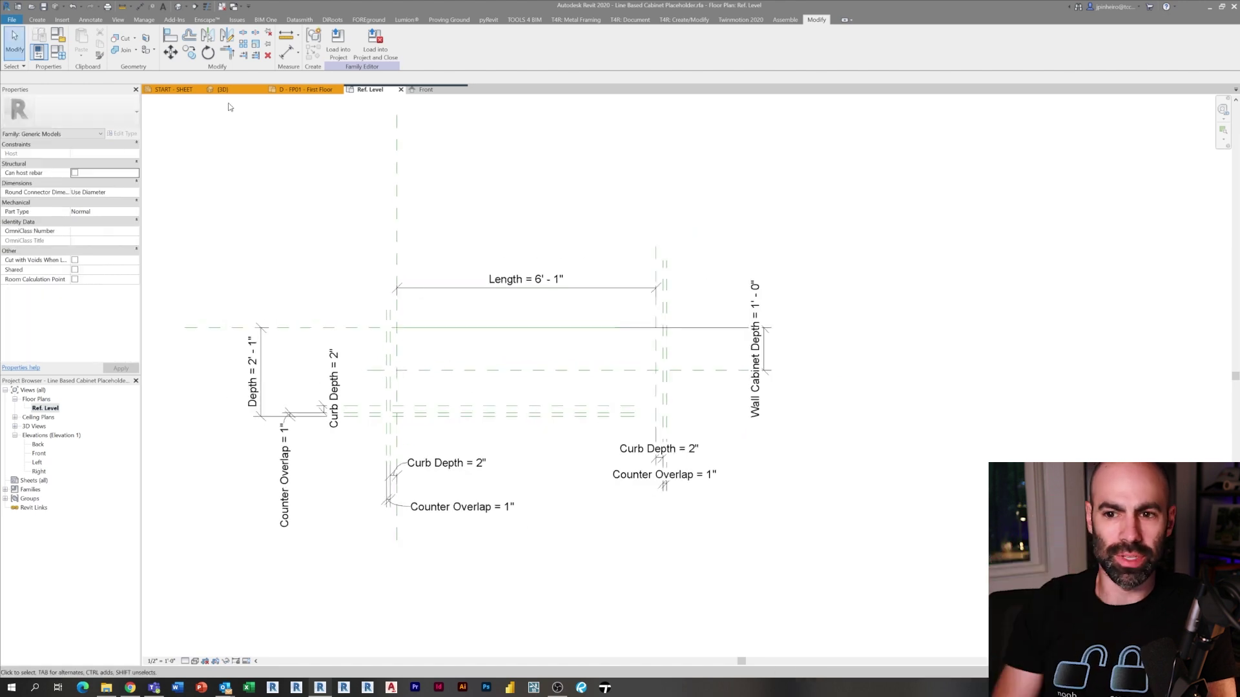
pyautogui.click(209, 7)
pyautogui.press('t')
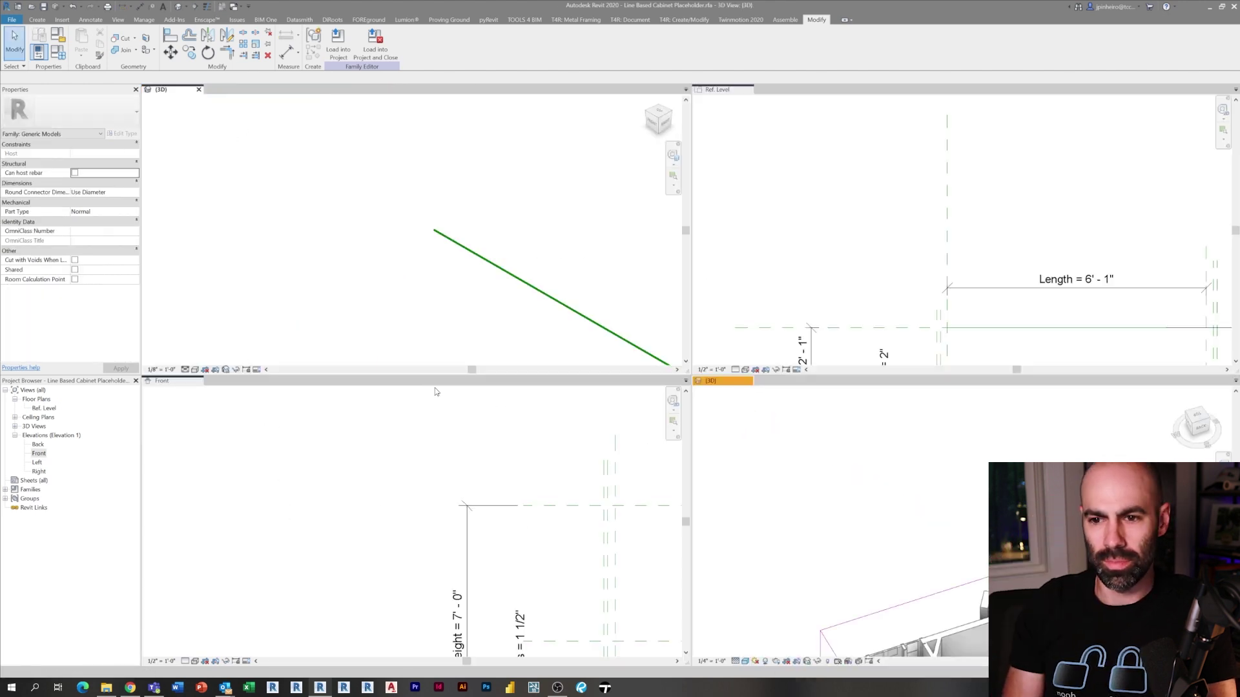
pyautogui.click(535, 467)
pyautogui.scroll(-5, 452, 491)
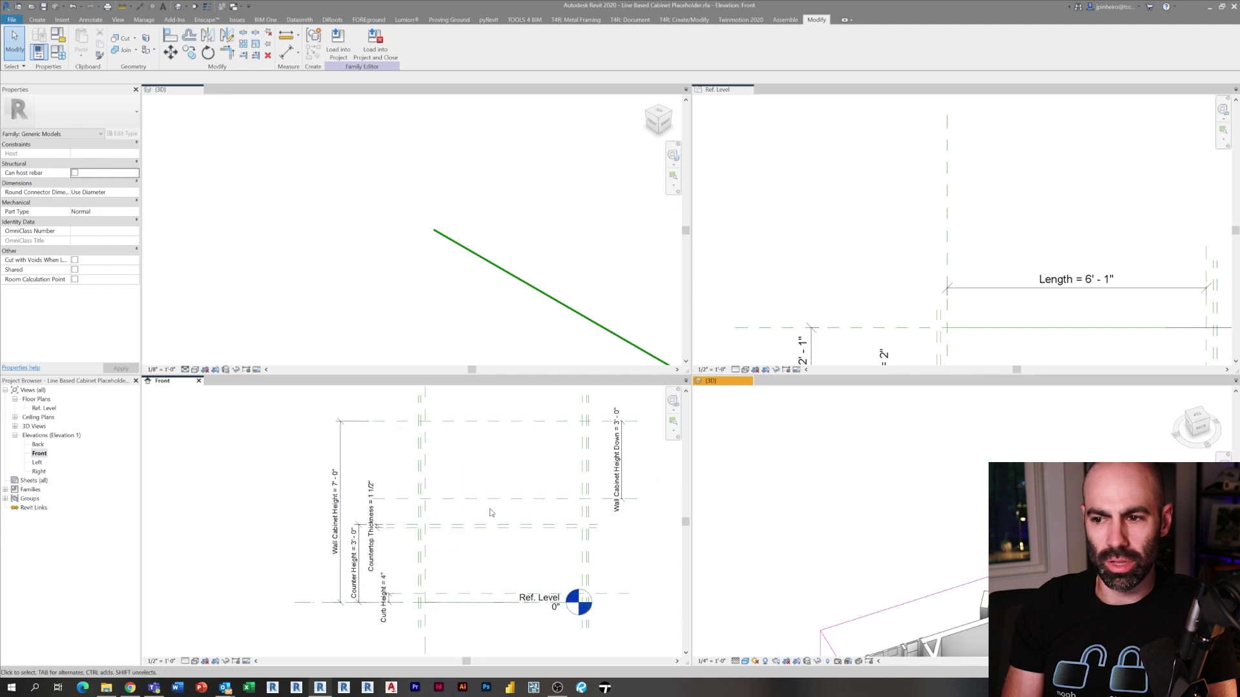
pyautogui.scroll(-1, 416, 514)
pyautogui.click(894, 177)
pyautogui.scroll(-2, 936, 201)
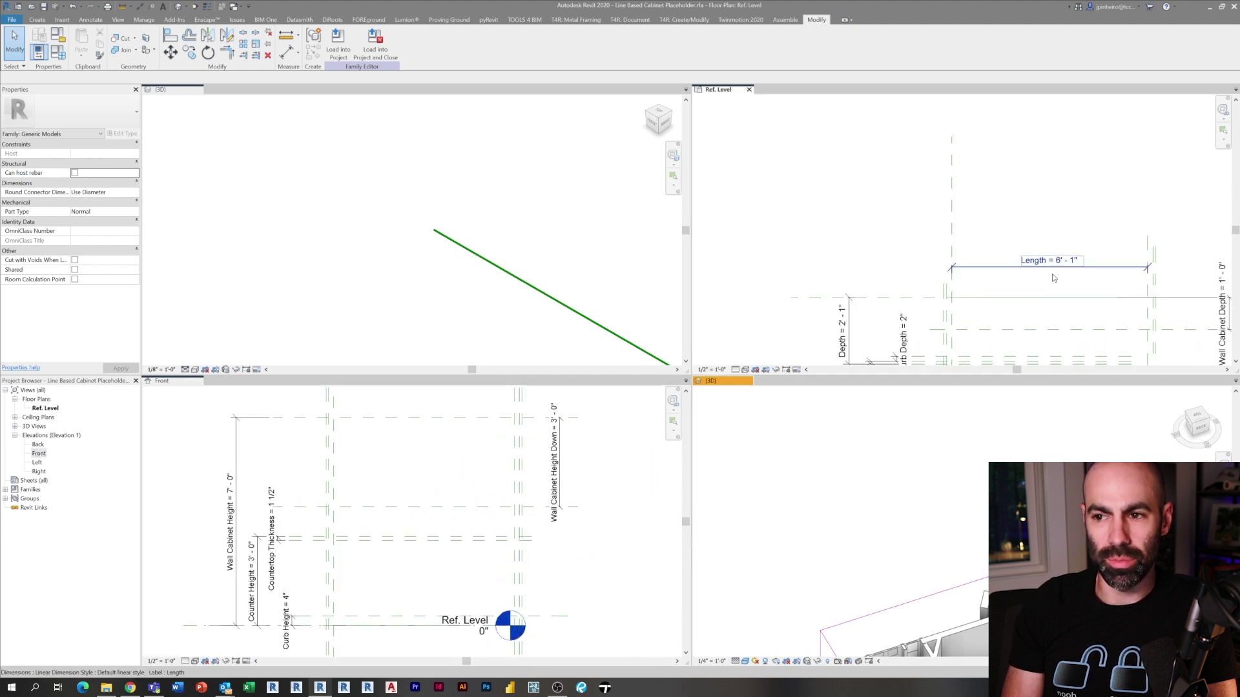
pyautogui.moveTo(949, 283); pyautogui.dragTo(940, 235, button='middle')
pyautogui.moveTo(589, 264); pyautogui.dragTo(522, 189, button='middle')
pyautogui.moveTo(503, 241); pyautogui.dragTo(420, 195, button='middle')
pyautogui.scroll(-4, 426, 200)
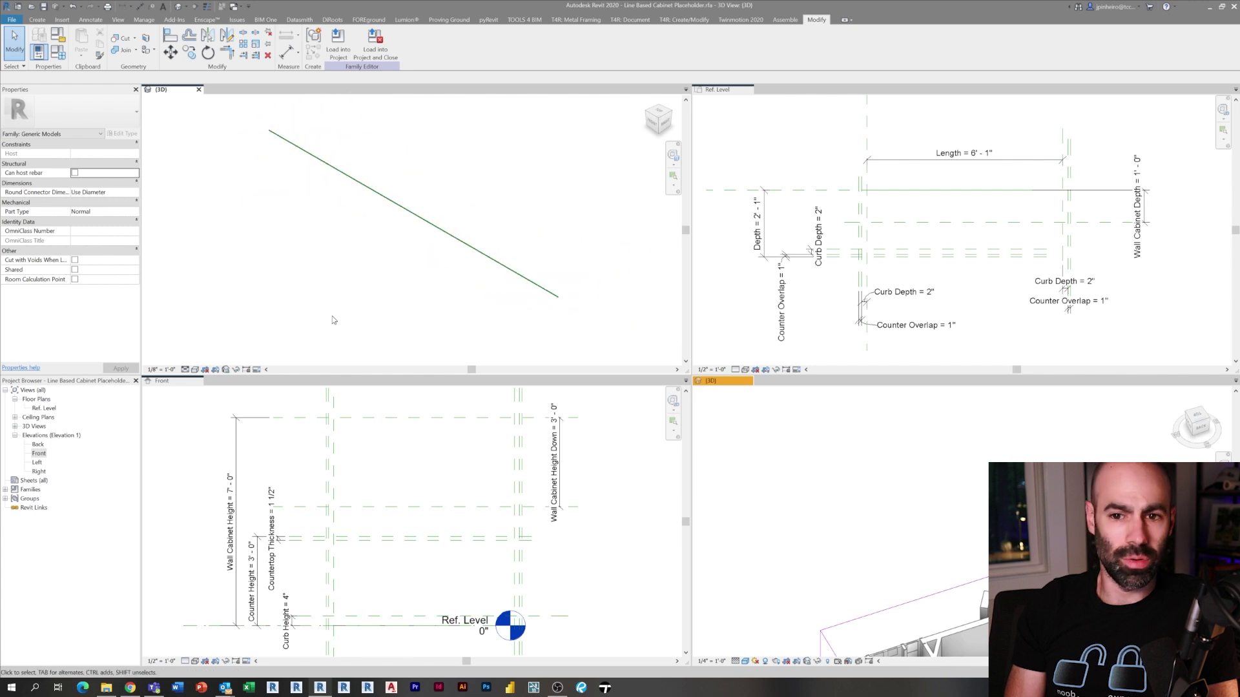
# Open the Left elevation and move it into the pane that holds the project's 3D view.
pyautogui.doubleClick(37, 462)
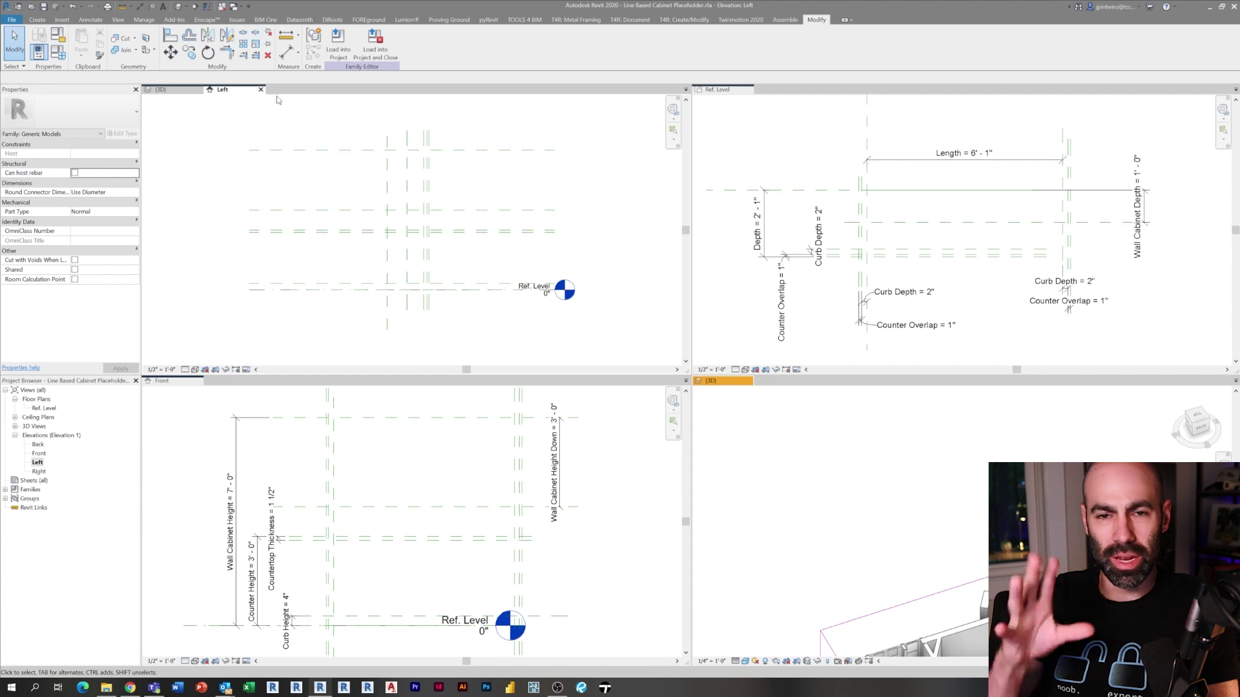
pyautogui.click(261, 90)
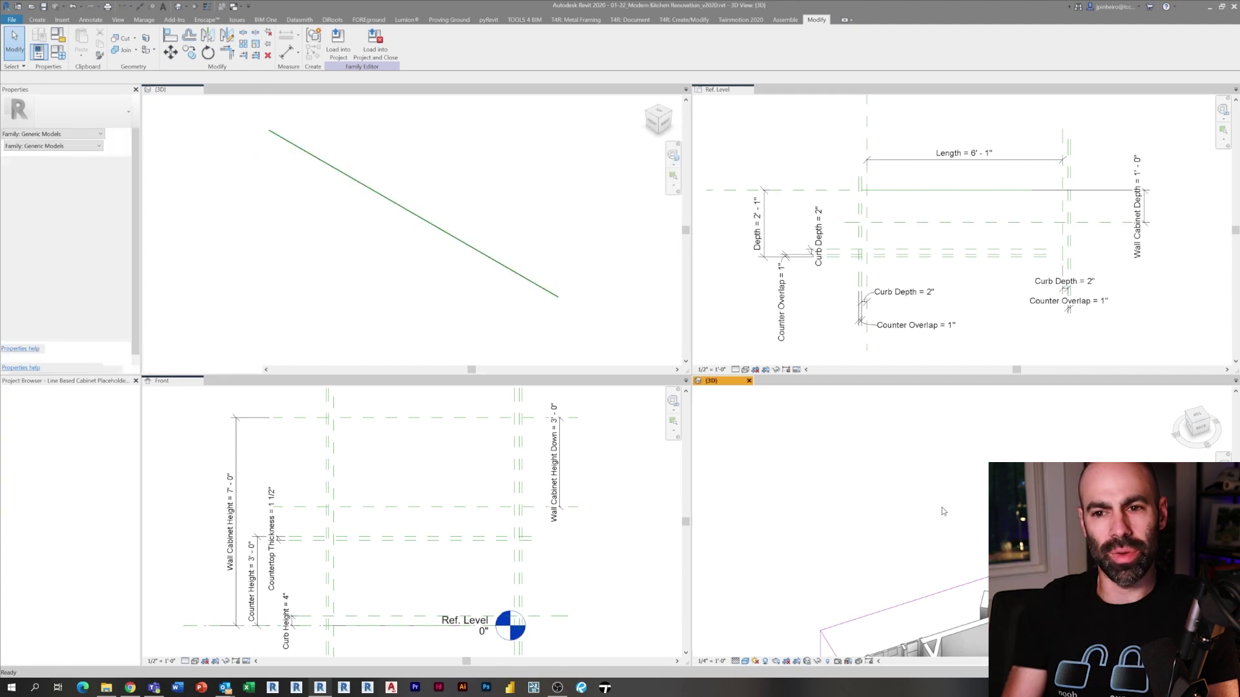
pyautogui.click(616, 463)
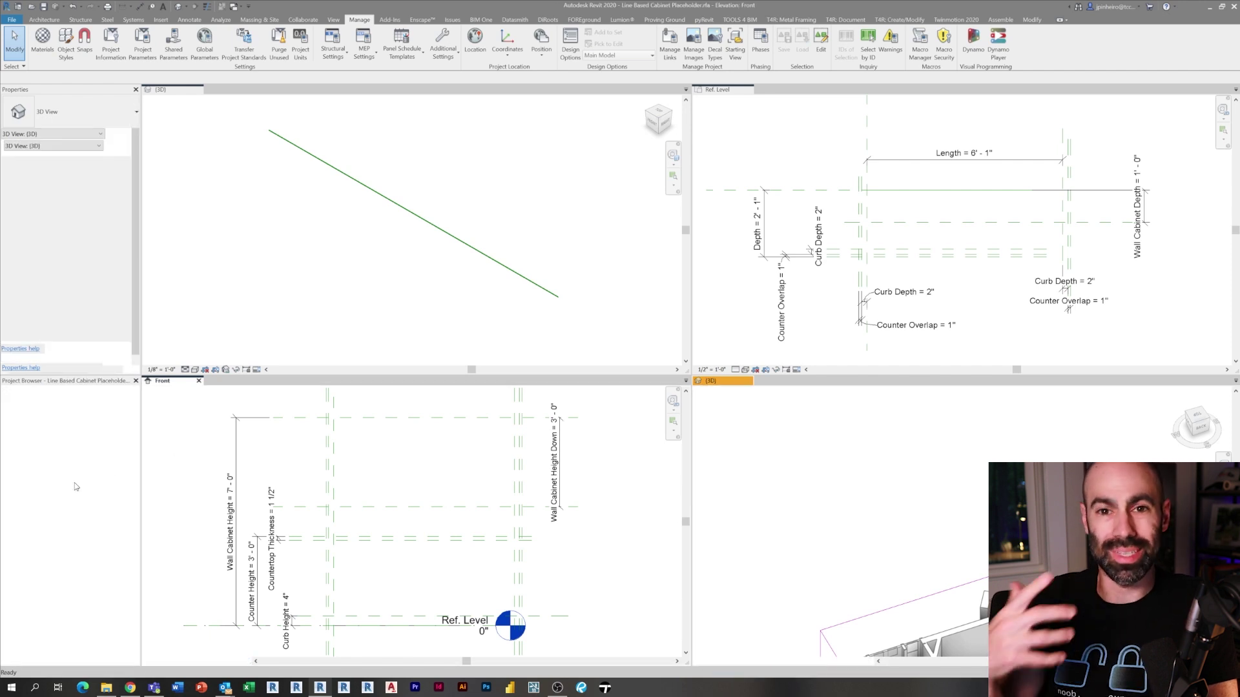
pyautogui.click(36, 462)
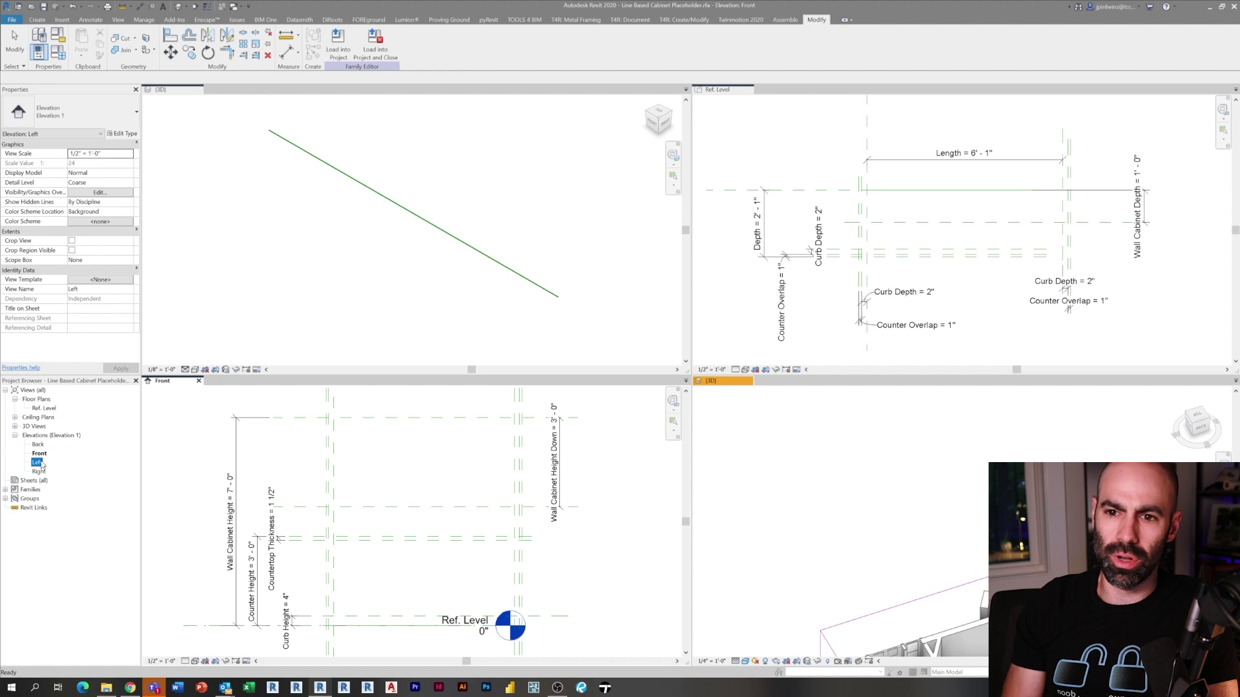
pyautogui.doubleClick(37, 463)
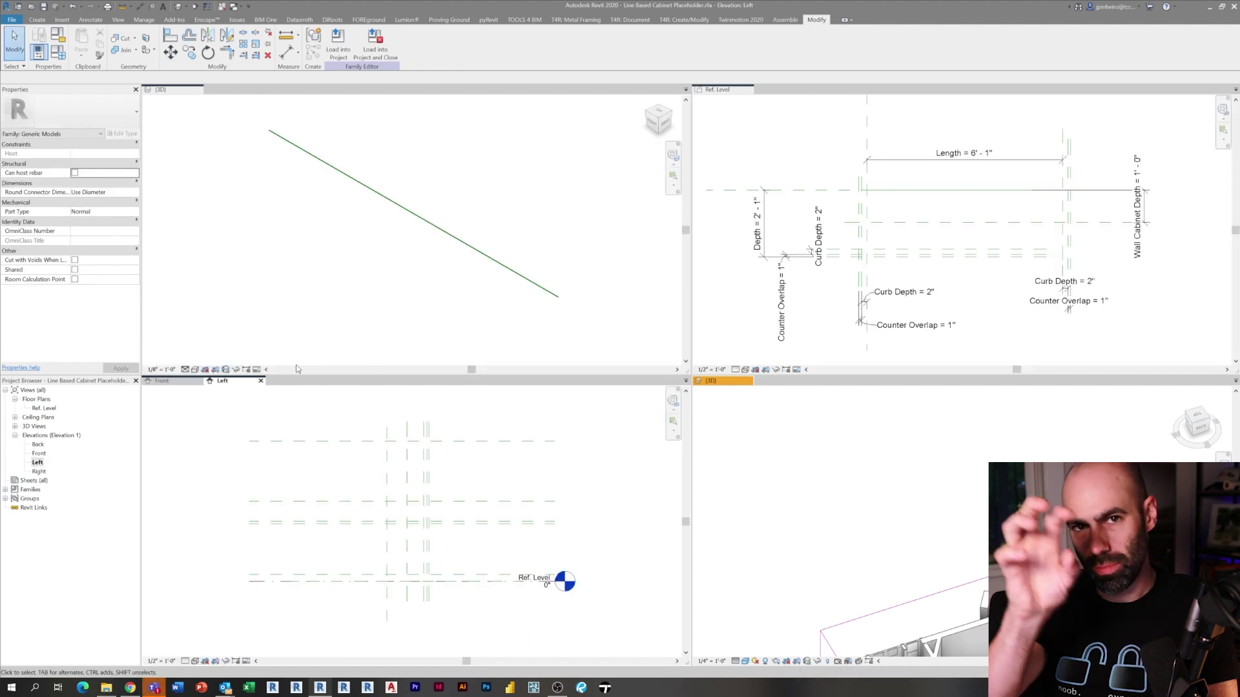
pyautogui.moveTo(246, 382); pyautogui.dragTo(924, 576)
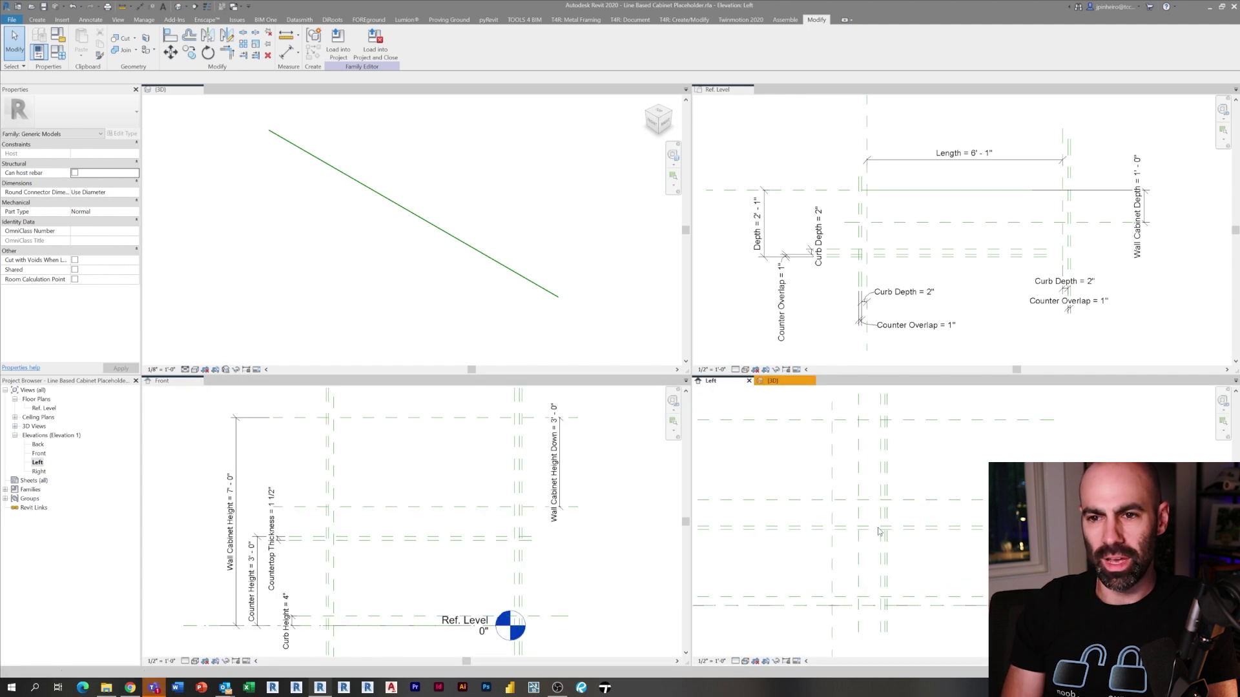
# Start an Extrusion in the Left elevation and sketch the back edge from the Counter Height plane down to the Ref. Level.
pyautogui.click(38, 19)
pyautogui.click(84, 40)
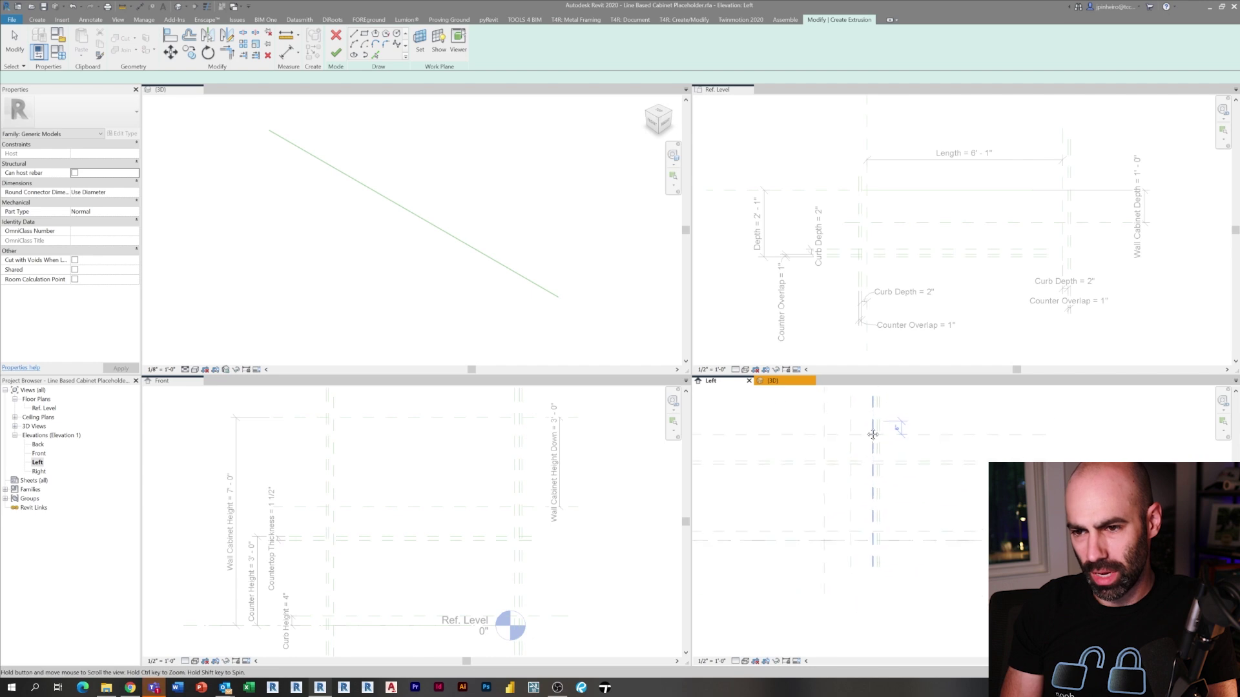
pyautogui.scroll(2, 881, 502)
pyautogui.moveTo(827, 525); pyautogui.dragTo(867, 530, button='middle')
pyautogui.scroll(2, 924, 484)
pyautogui.click(740, 403)
pyautogui.scroll(-2, 766, 509)
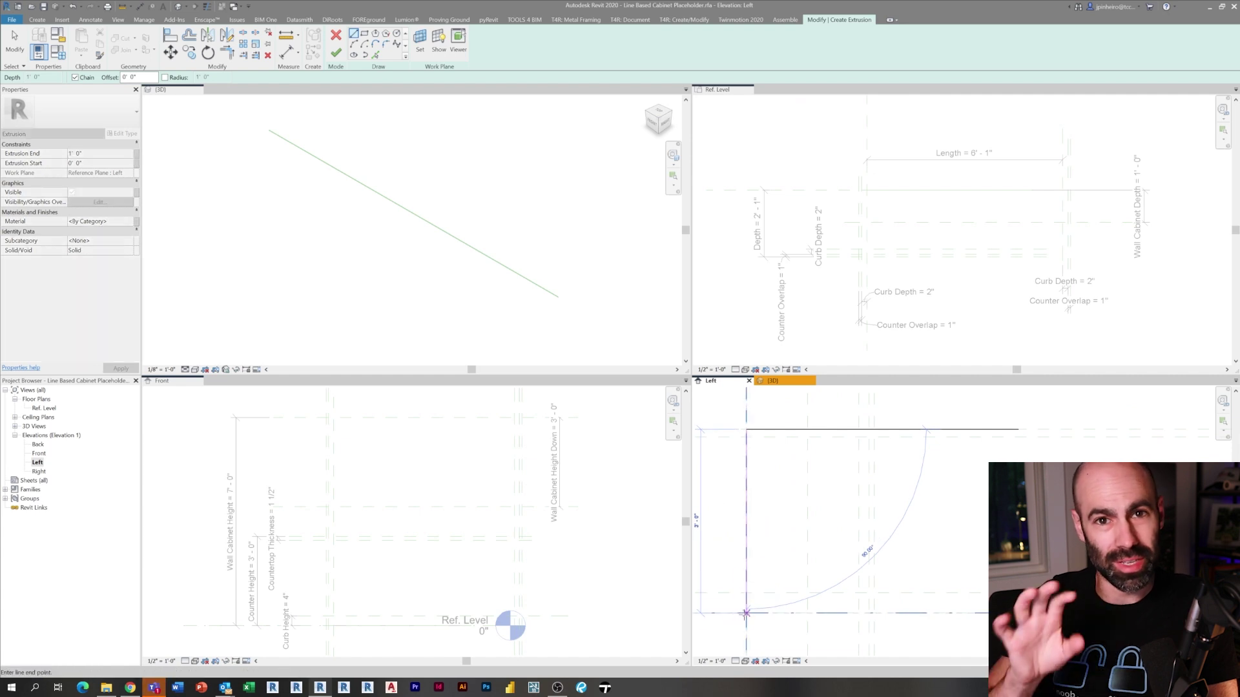
pyautogui.click(746, 613)
# Close the cabinet profile by sketching the bottom, curb recess, front face, countertop overlap and top edge along the reference planes.
pyautogui.scroll(2, 872, 614)
pyautogui.click(845, 610)
pyautogui.click(845, 570)
pyautogui.click(866, 570)
pyautogui.moveTo(902, 455); pyautogui.dragTo(926, 672, button='middle')
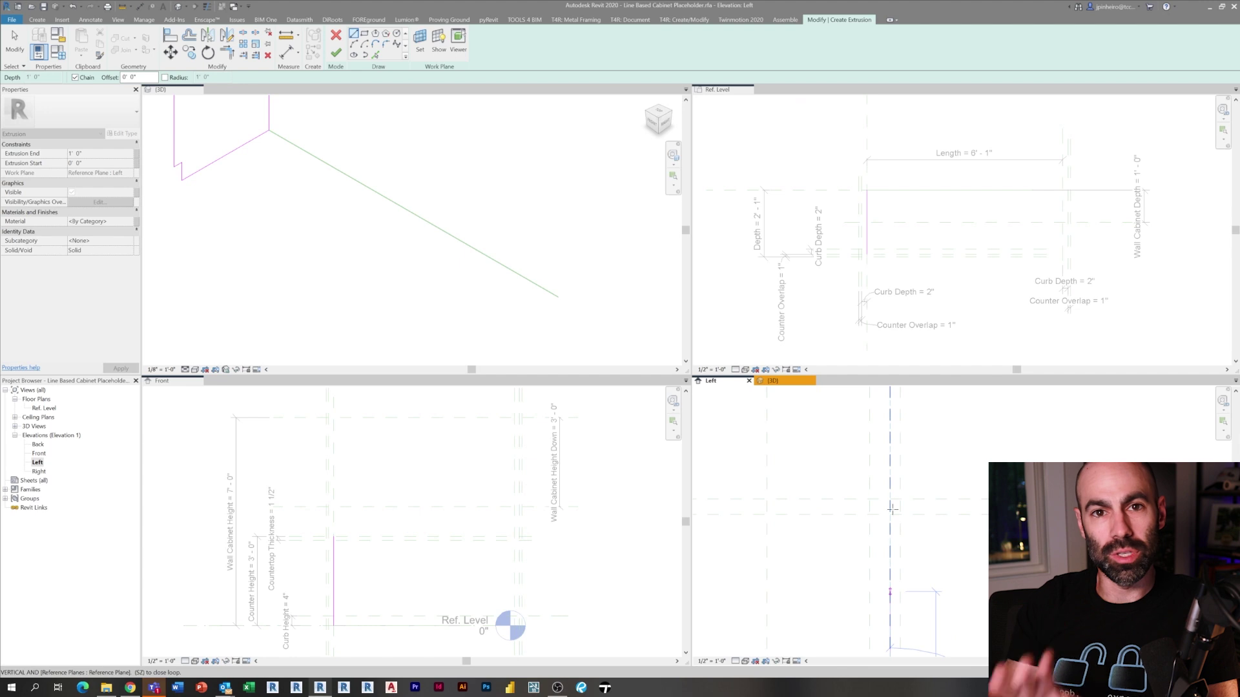
pyautogui.scroll(3, 890, 513)
pyautogui.scroll(-3, 899, 499)
pyautogui.press('Escape')
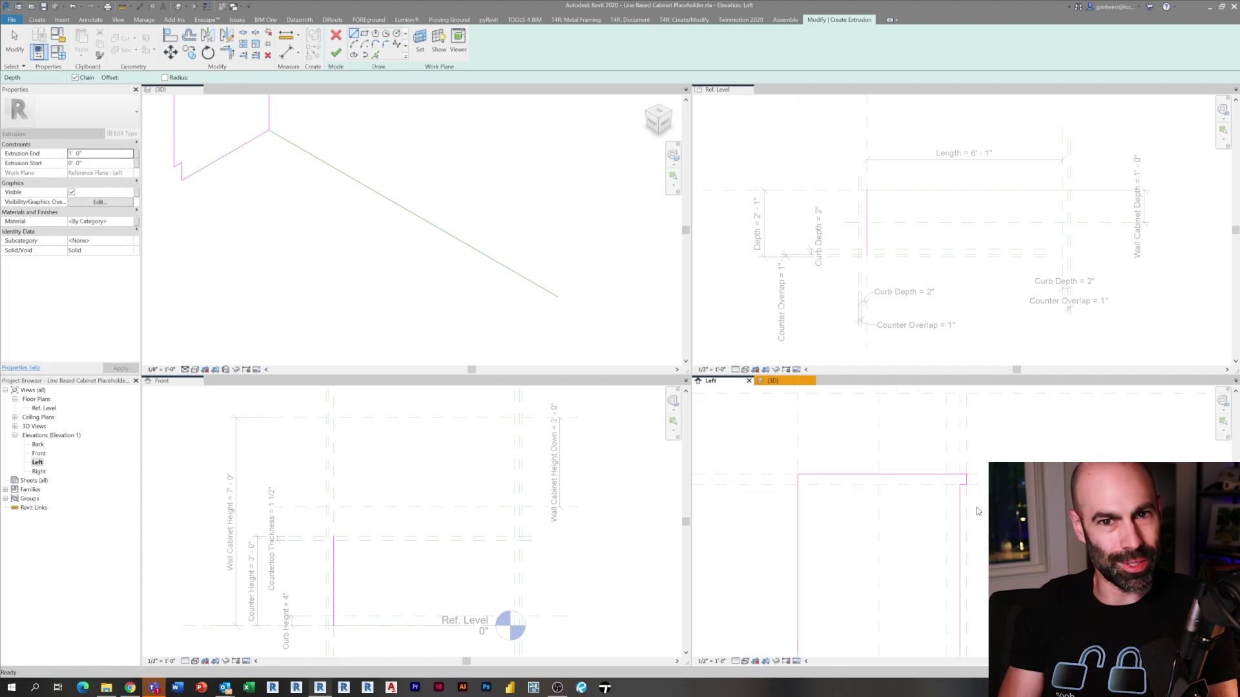
pyautogui.scroll(-3, 936, 510)
pyautogui.press('Escape')
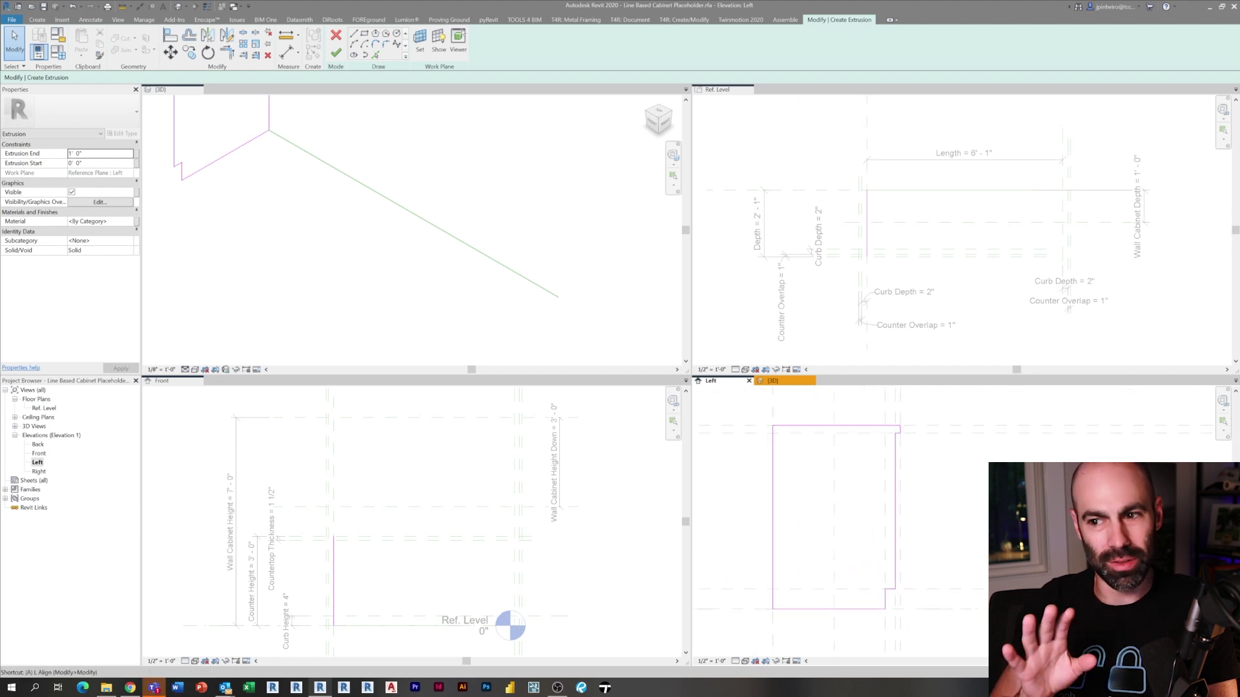
# Align the profile's countertop and front edges to their matching reference planes and lock them.
pyautogui.press('l')
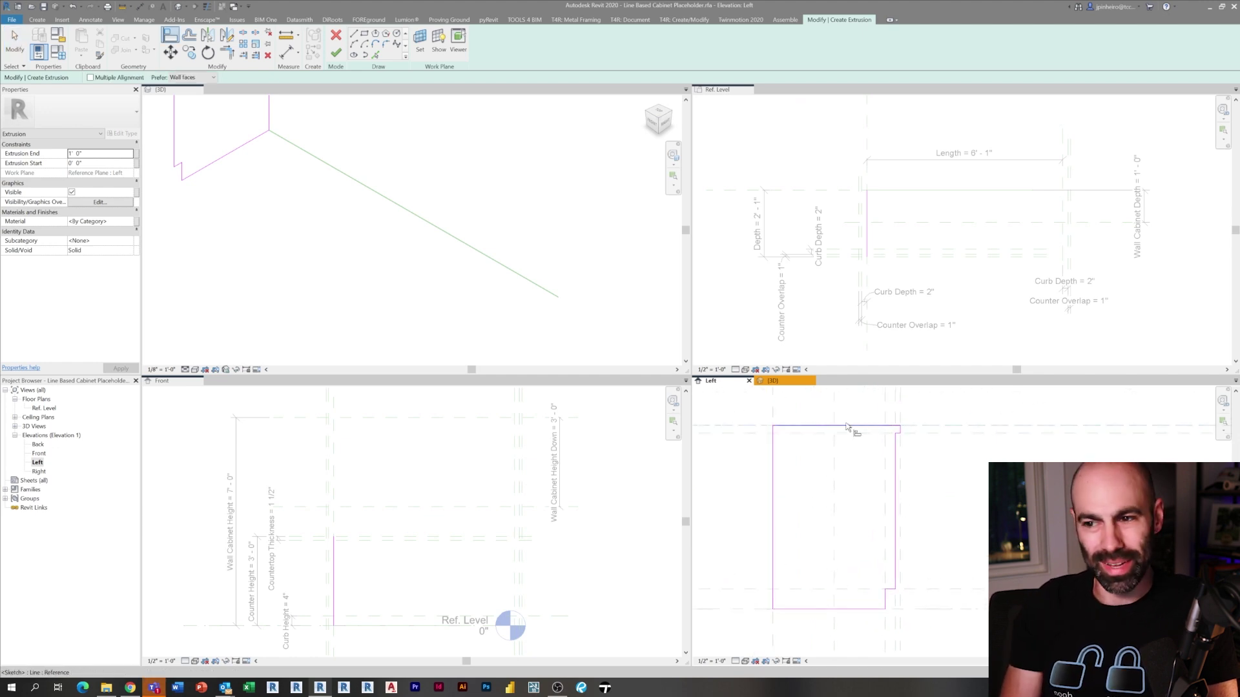
pyautogui.click(947, 426)
pyautogui.scroll(2, 939, 432)
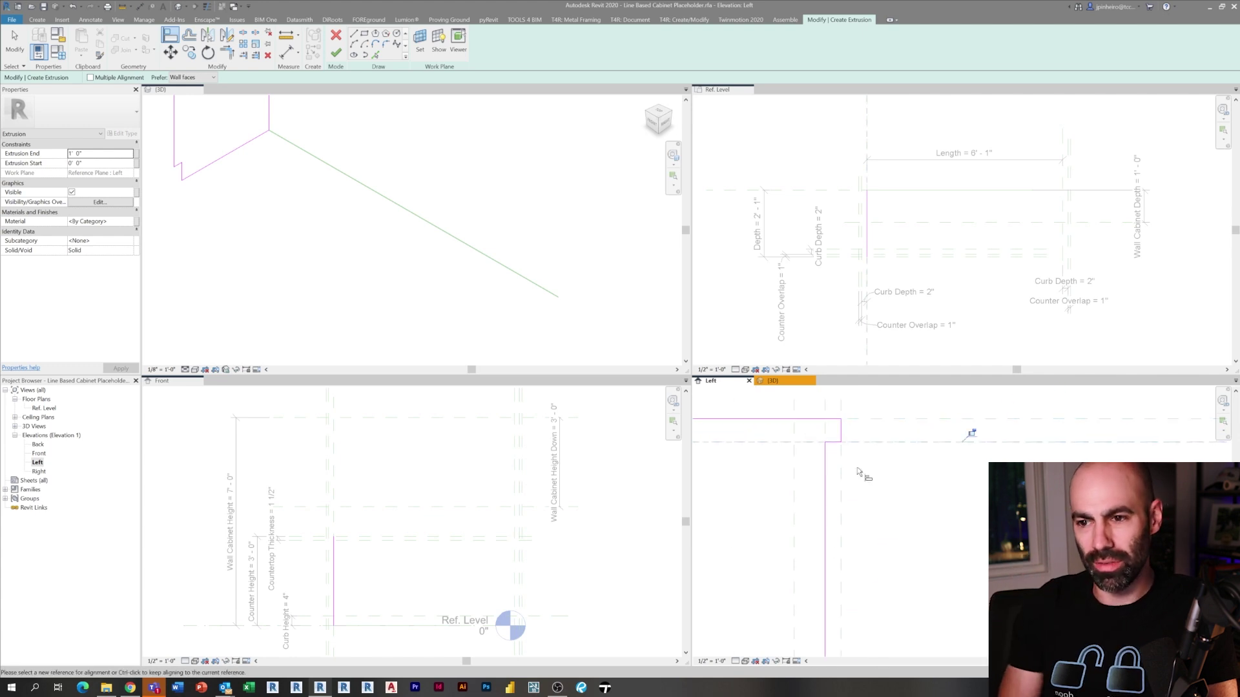
pyautogui.click(835, 448)
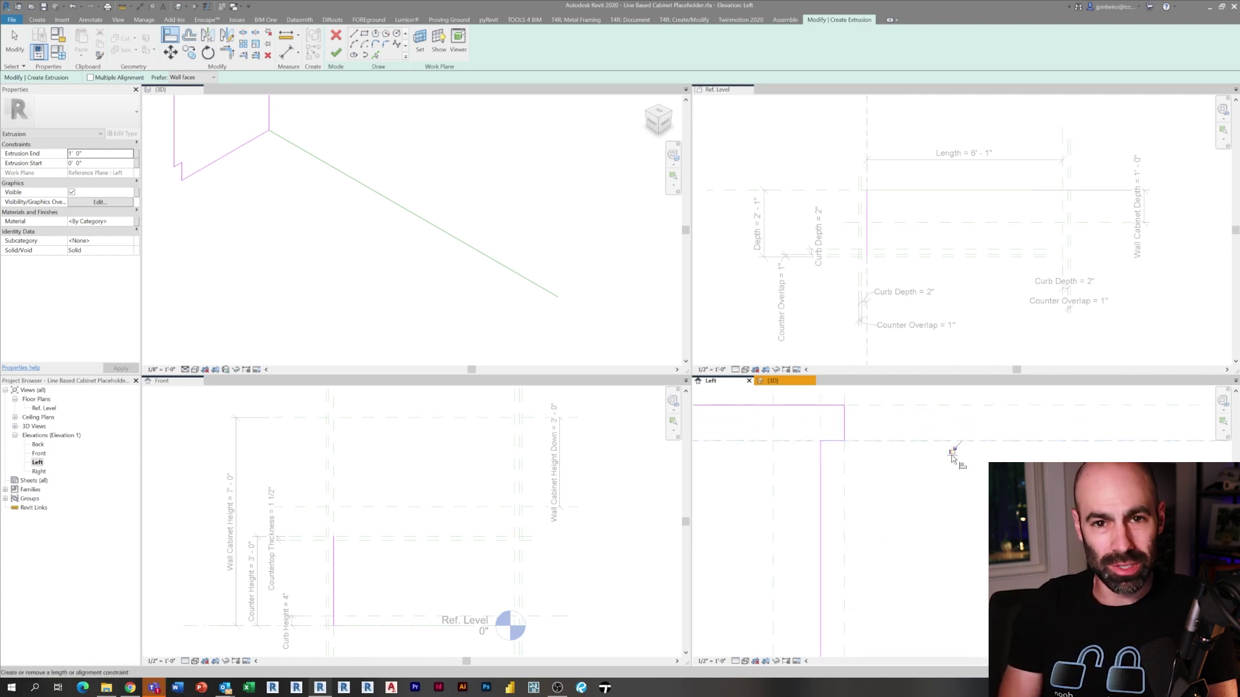
pyautogui.click(953, 452)
pyautogui.click(839, 459)
pyautogui.click(849, 425)
pyautogui.click(854, 531)
pyautogui.moveTo(861, 530); pyautogui.dragTo(860, 498, button='middle')
pyautogui.scroll(-4, 861, 498)
pyautogui.scroll(2, 867, 444)
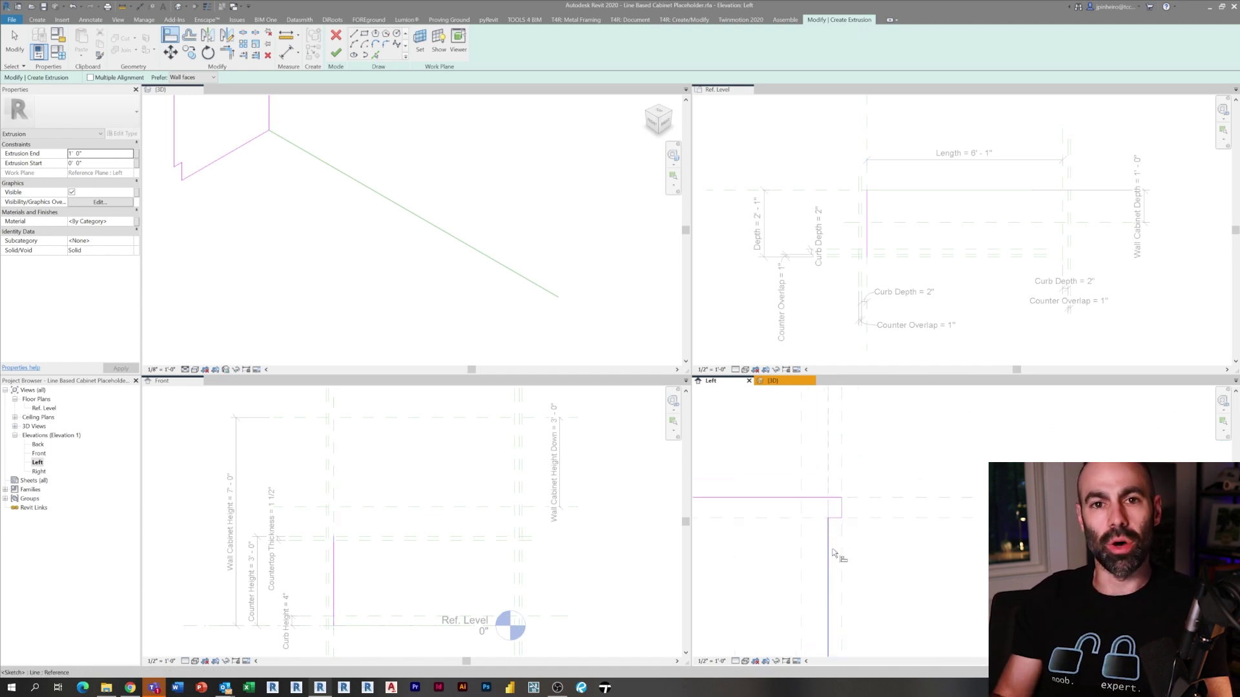
# Align and lock the curb recess and back edges to their reference planes and the bottom edge to the Ref. Level.
pyautogui.moveTo(851, 525); pyautogui.dragTo(858, 394, button='middle')
pyautogui.scroll(-2, 857, 393)
pyautogui.moveTo(868, 632); pyautogui.dragTo(849, 541, button='middle')
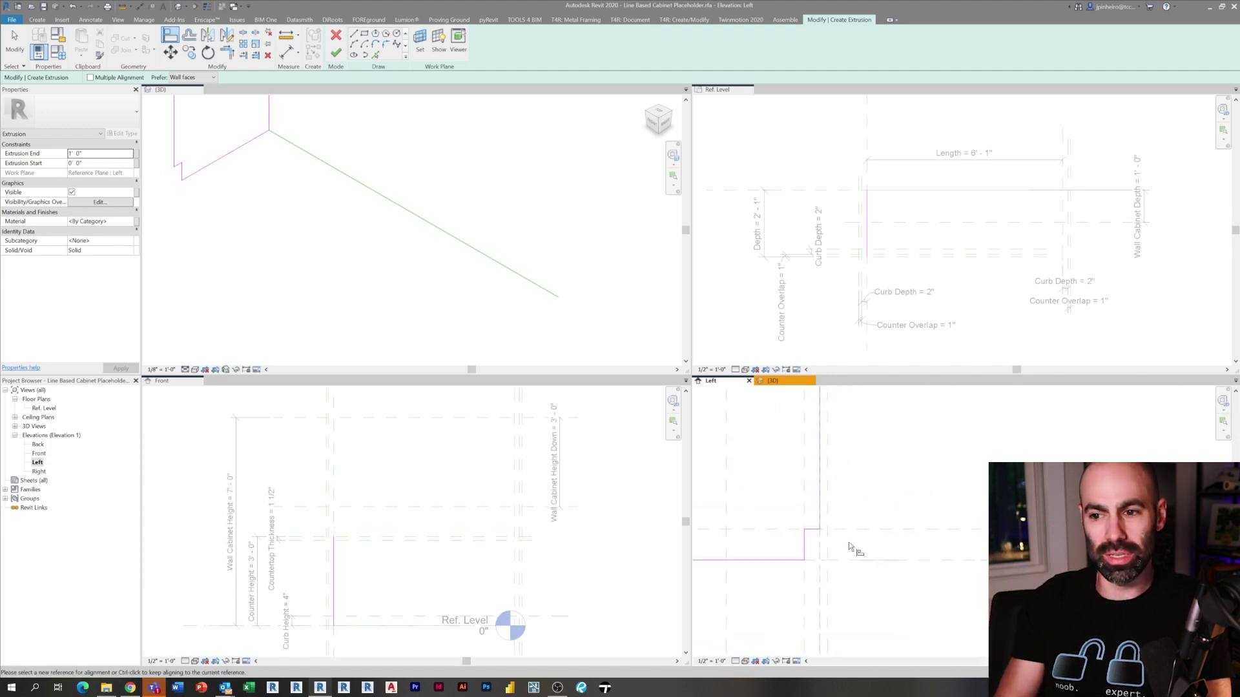
pyautogui.scroll(2, 823, 536)
pyautogui.click(793, 523)
pyautogui.click(951, 532)
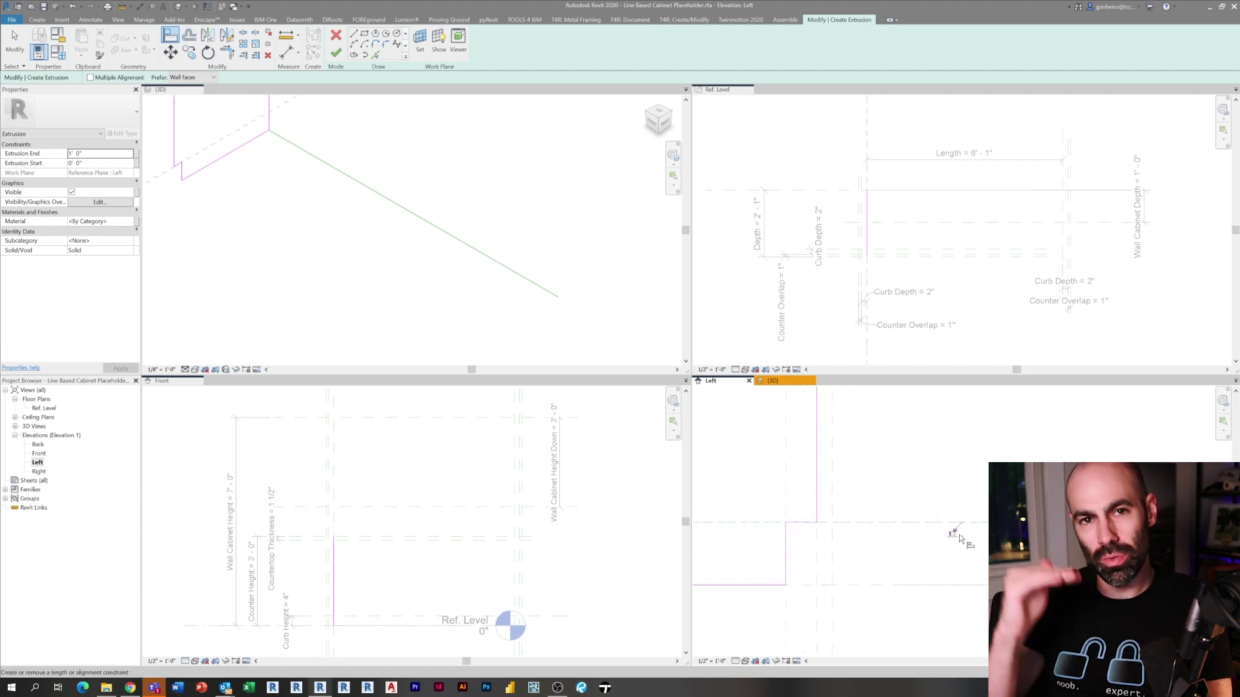
pyautogui.click(873, 586)
pyautogui.click(773, 585)
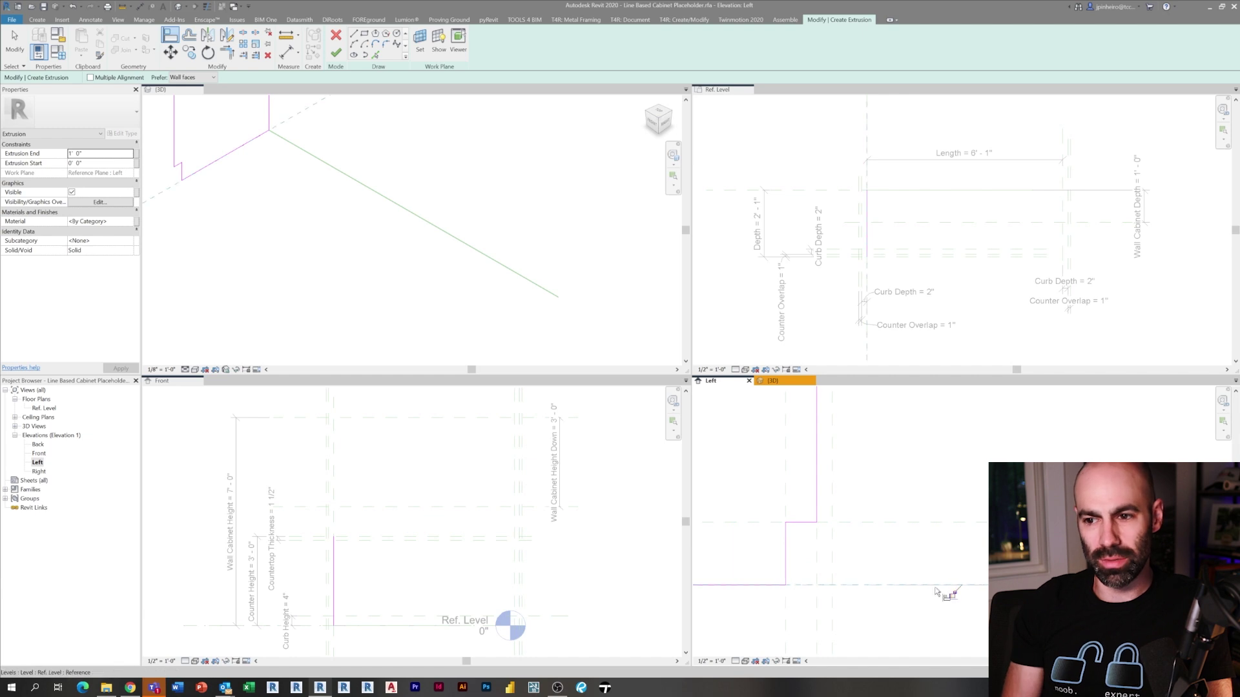
pyautogui.scroll(-2, 865, 572)
pyautogui.moveTo(865, 572); pyautogui.dragTo(1214, 552, button='middle')
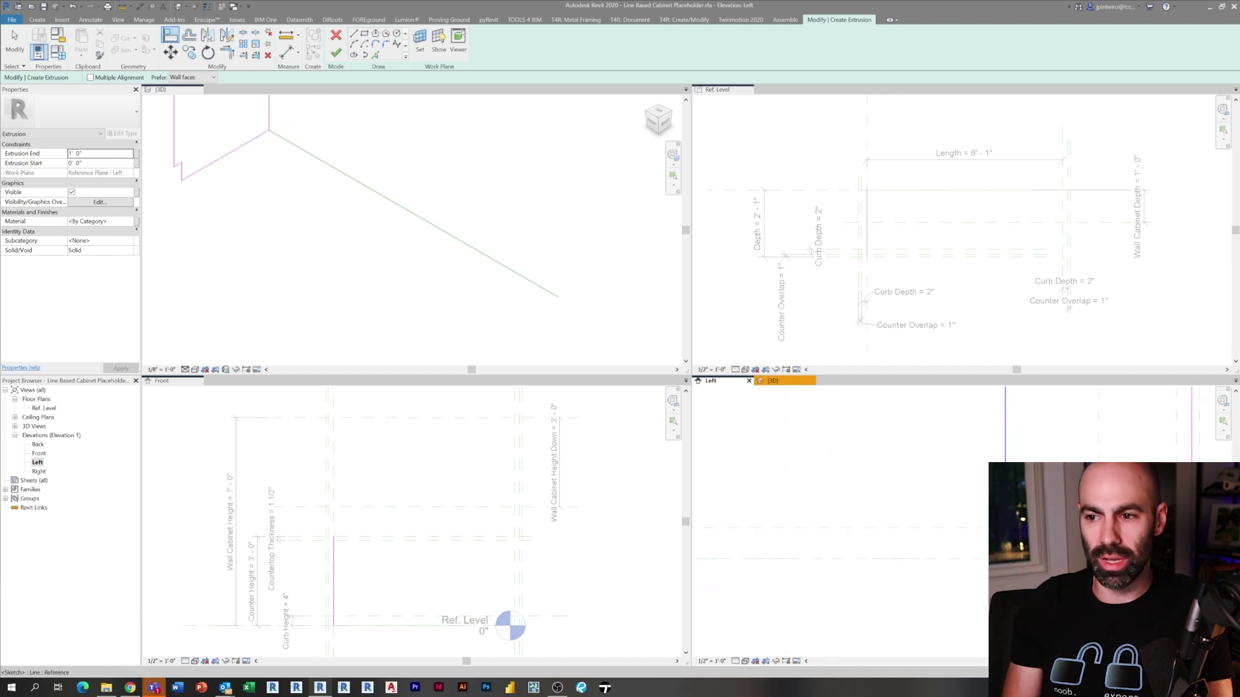
pyautogui.scroll(-3, 863, 576)
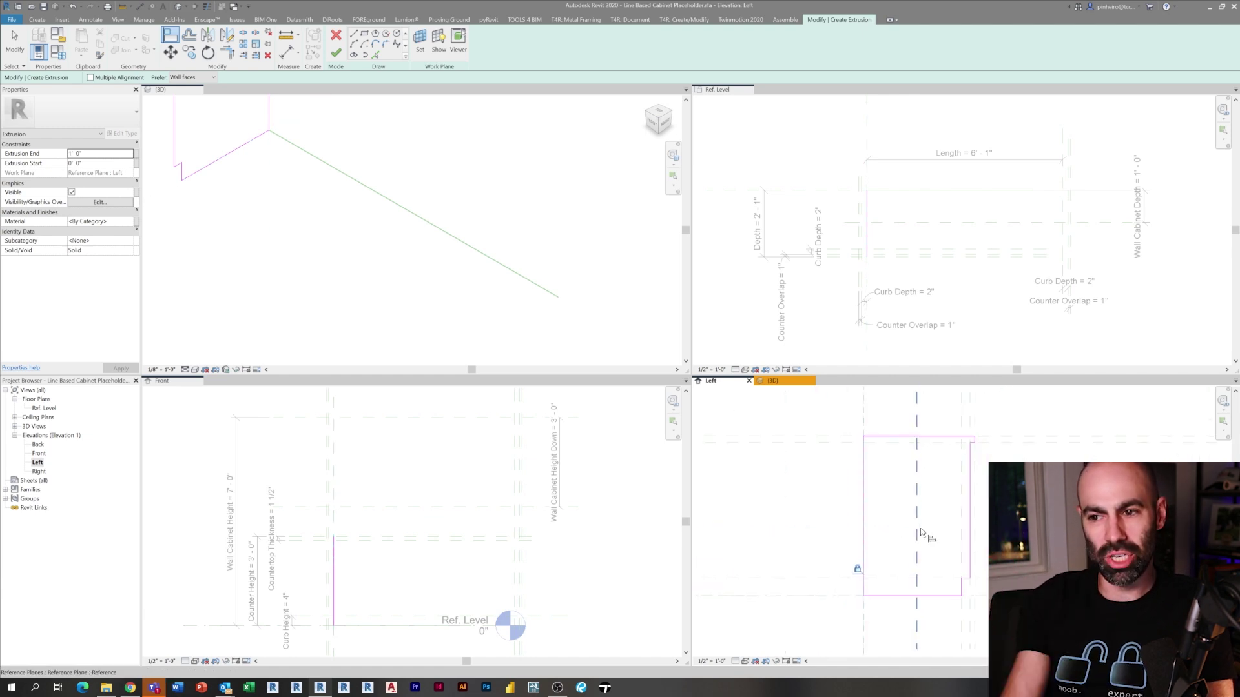
# Check the aligned edges of the closed profile and finish the sketch to create the base cabinet extrusion.
pyautogui.press('Escape')
pyautogui.click(943, 437)
pyautogui.moveTo(942, 478); pyautogui.dragTo(887, 465, button='middle')
pyautogui.scroll(2, 927, 501)
pyautogui.moveTo(938, 526); pyautogui.dragTo(932, 599, button='middle')
pyautogui.scroll(2, 908, 469)
pyautogui.scroll(-3, 942, 466)
pyautogui.click(965, 536)
pyautogui.scroll(-1, 972, 557)
pyautogui.moveTo(972, 559); pyautogui.dragTo(981, 550, button='middle')
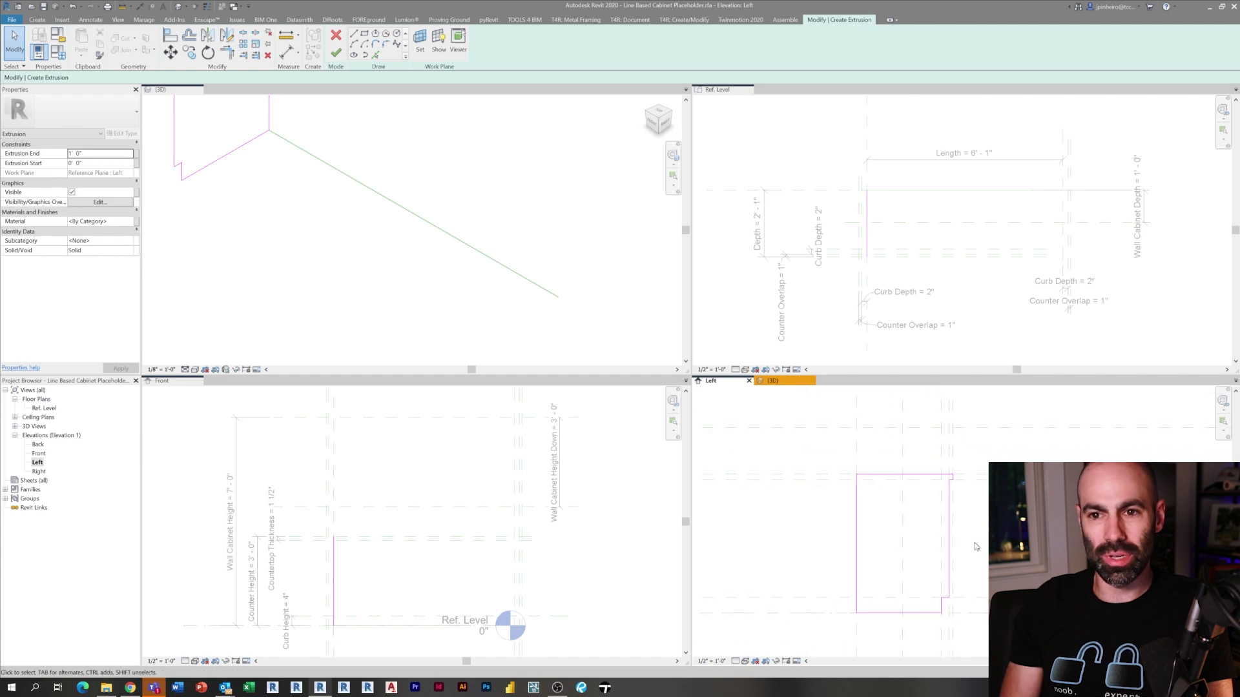
pyautogui.click(339, 54)
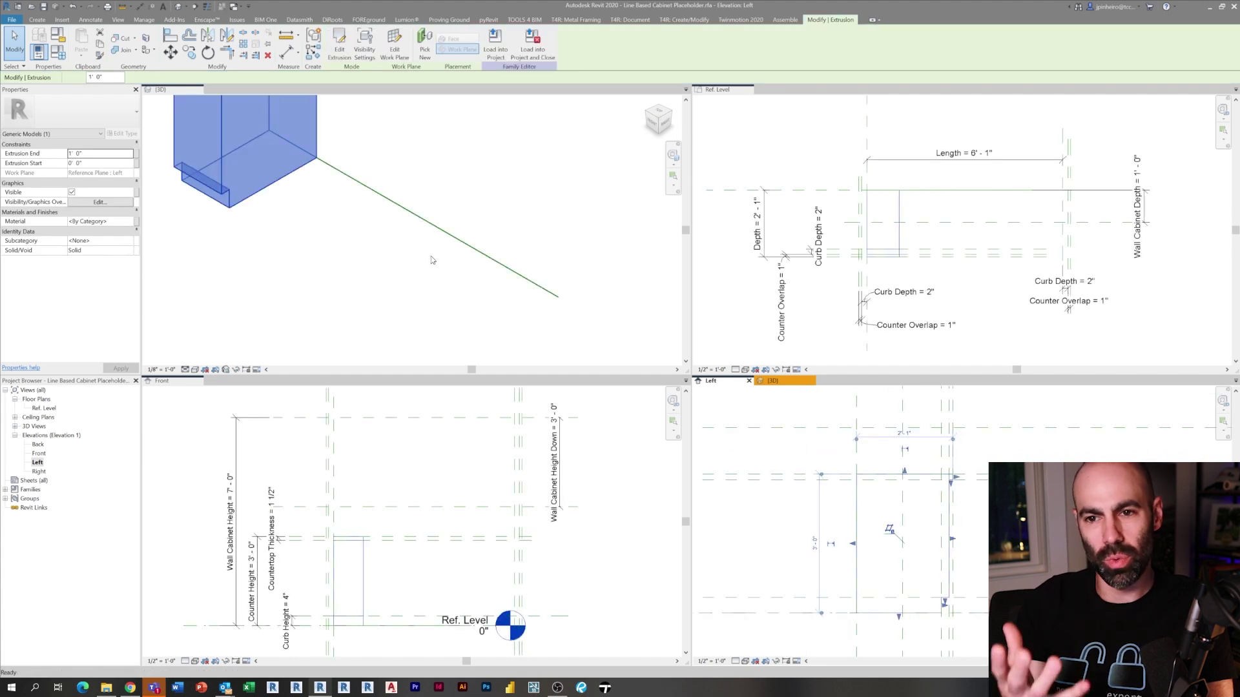
# In the Front elevation, stretch the extrusion to the far Length plane for a 6'-1" depth and lock its left face to the start plane.
pyautogui.scroll(-3, 459, 271)
pyautogui.click(487, 188)
pyautogui.moveTo(487, 187); pyautogui.dragTo(517, 227, button='middle')
pyautogui.click(468, 531)
pyautogui.scroll(2, 388, 584)
pyautogui.click(348, 574)
pyautogui.moveTo(442, 572); pyautogui.dragTo(432, 510, button='middle')
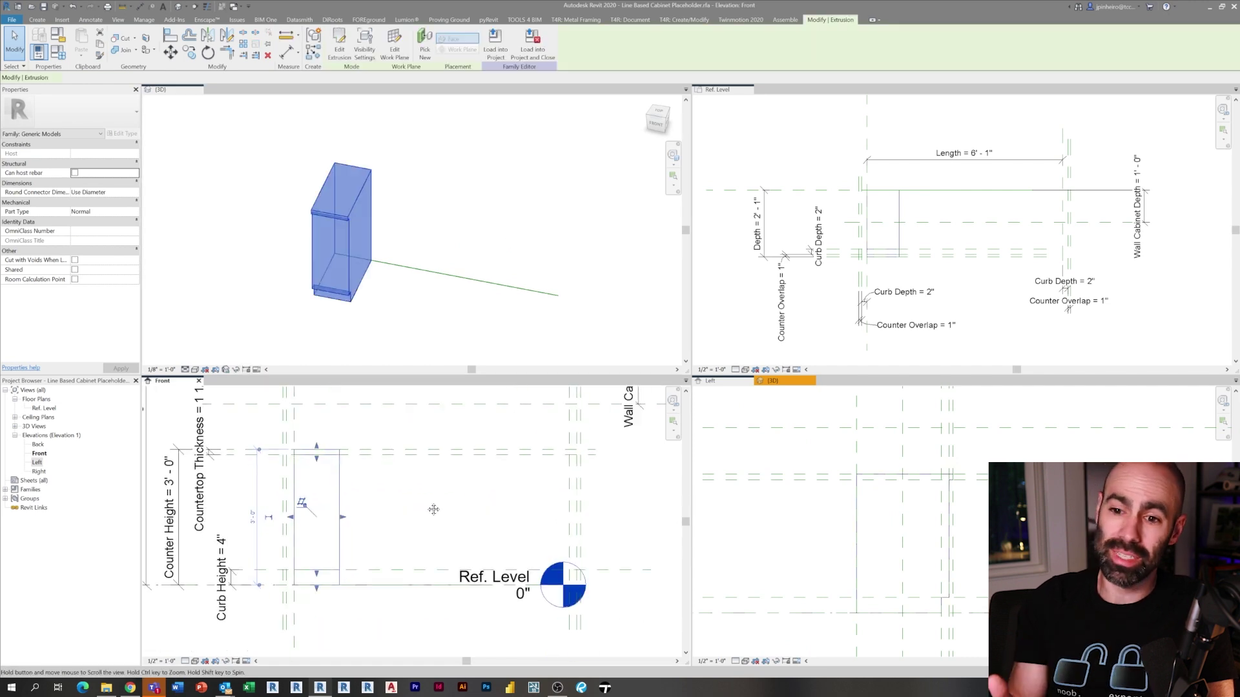
pyautogui.moveTo(343, 517); pyautogui.dragTo(569, 519)
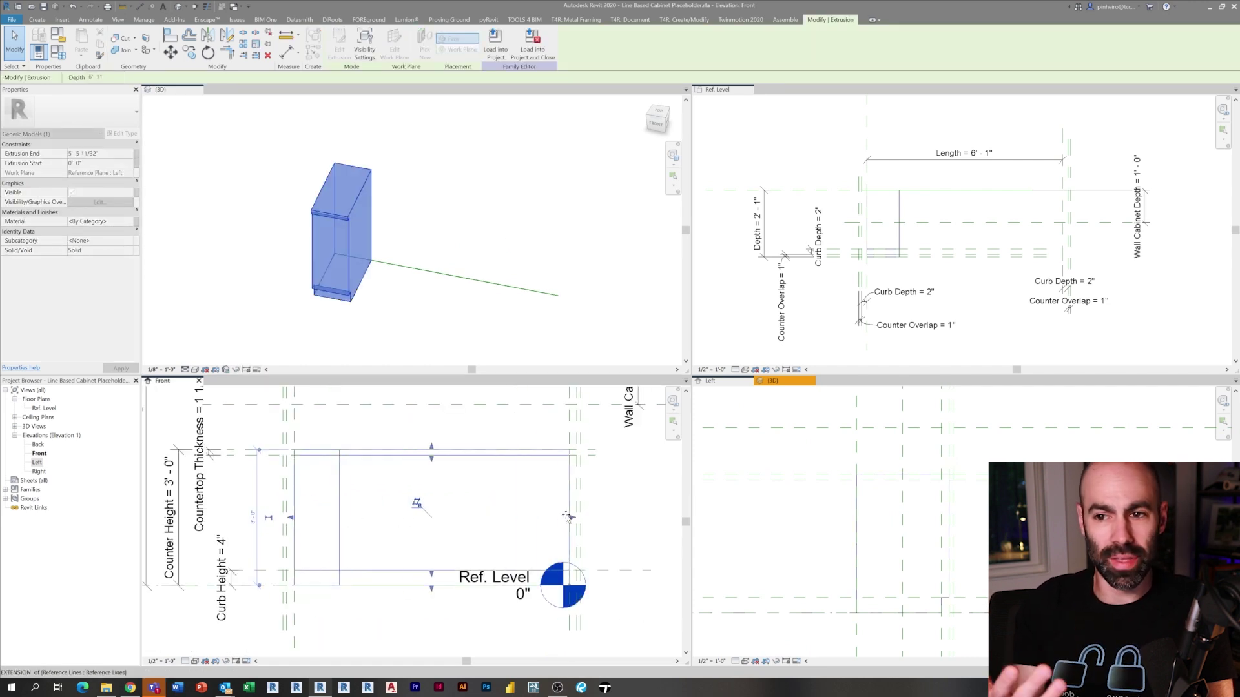
pyautogui.scroll(2, 303, 524)
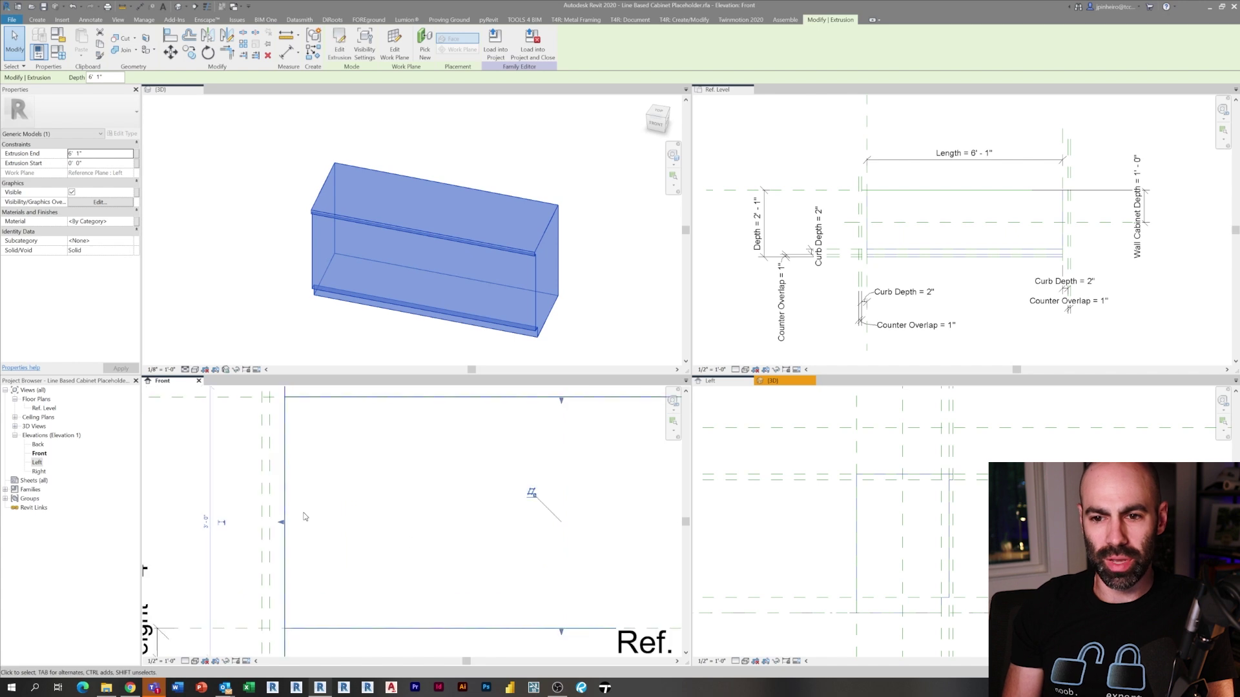
pyautogui.click(277, 512)
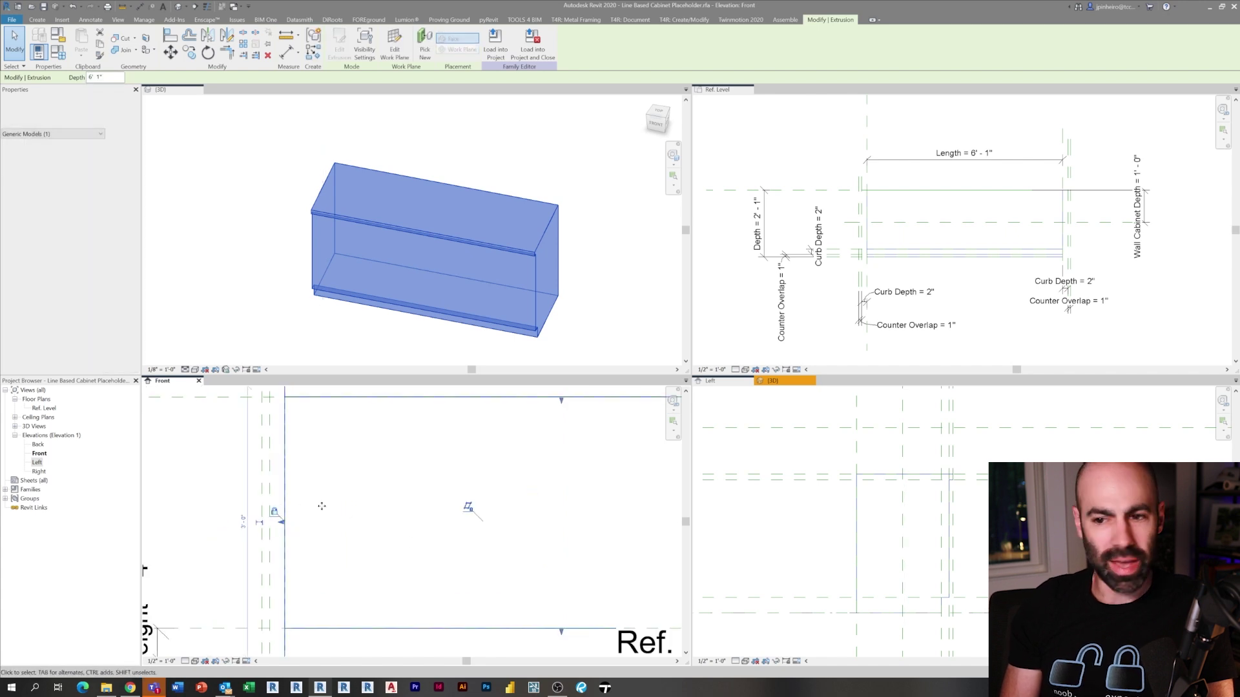
# Associate the base cabinet extrusion's Material with a new type parameter named Generica Cabinet Material.
pyautogui.scroll(-3, 368, 492)
pyautogui.moveTo(489, 480); pyautogui.dragTo(491, 525, button='middle')
pyautogui.scroll(-1, 497, 513)
pyautogui.press('Escape')
pyautogui.moveTo(457, 459); pyautogui.dragTo(391, 483, button='middle')
pyautogui.keyDown('shift'); pyautogui.moveTo(523, 275); pyautogui.dragTo(534, 258, button='middle'); pyautogui.keyUp('shift')
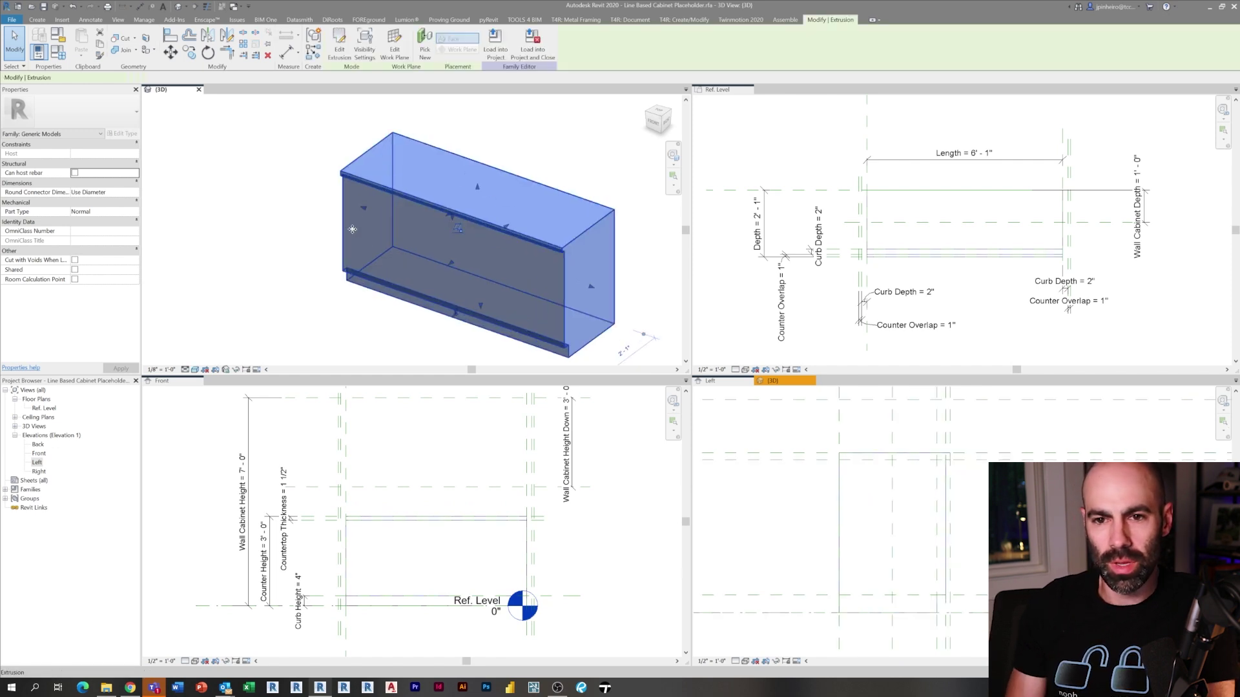
pyautogui.moveTo(352, 227); pyautogui.dragTo(312, 249, button='middle')
pyautogui.click(136, 222)
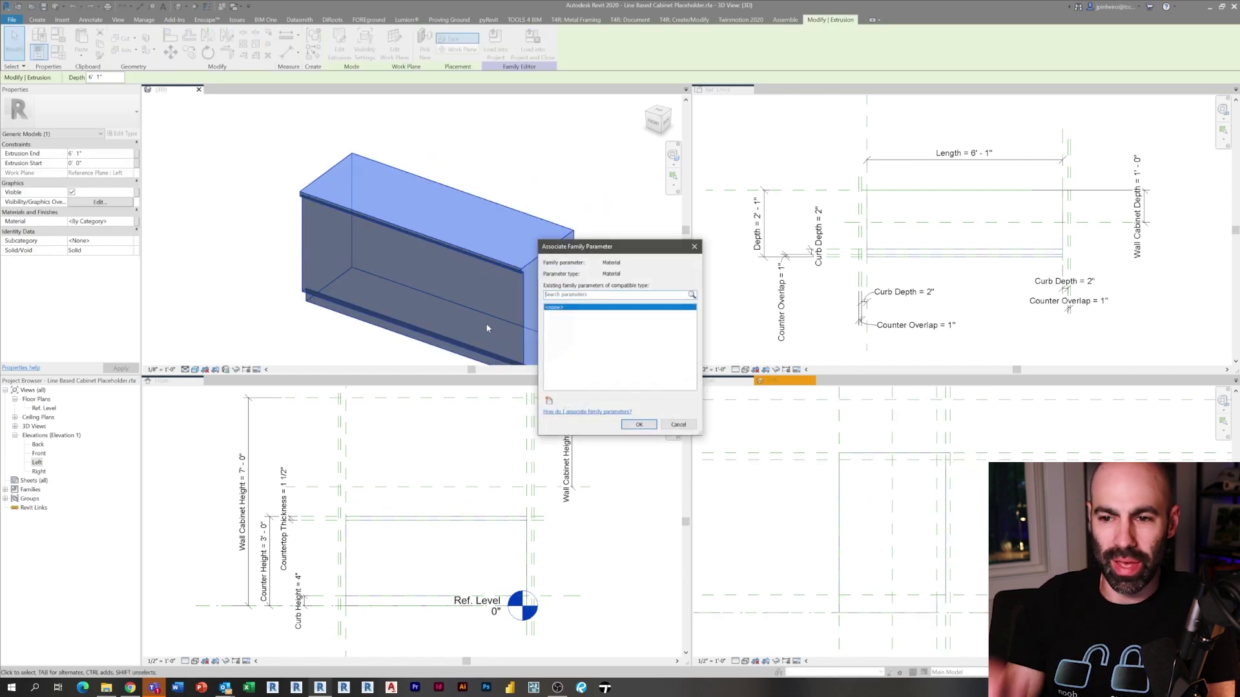
pyautogui.click(548, 400)
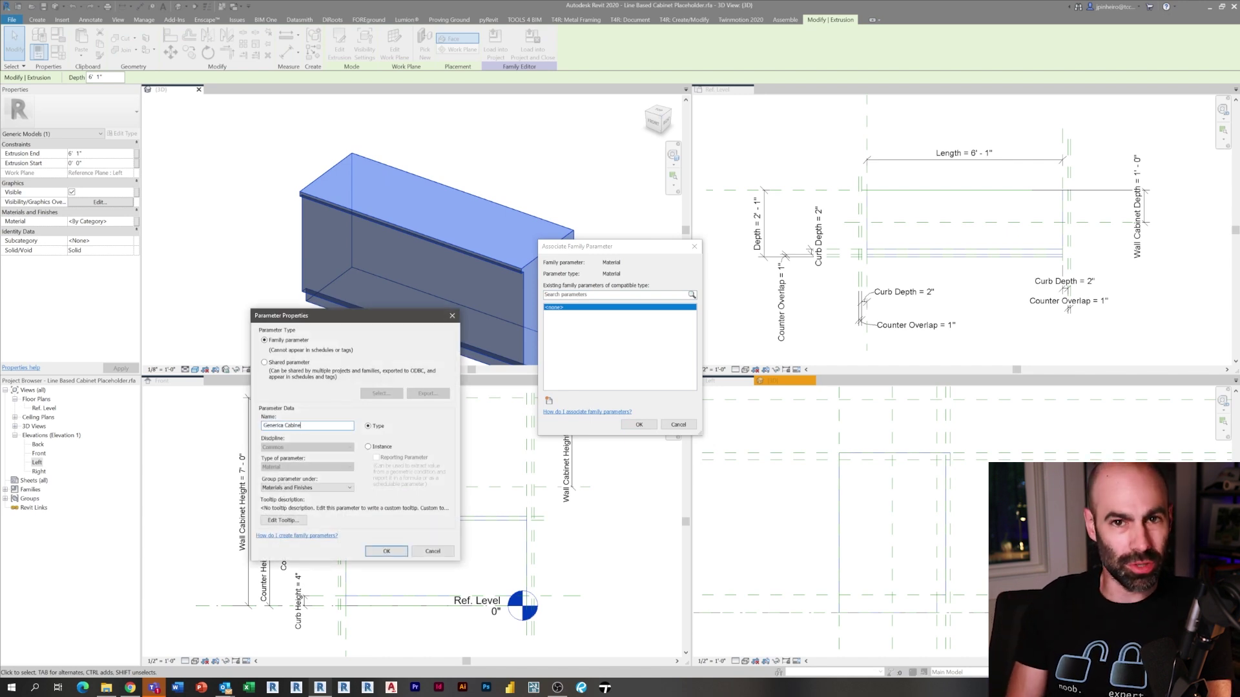
pyautogui.press('Return')
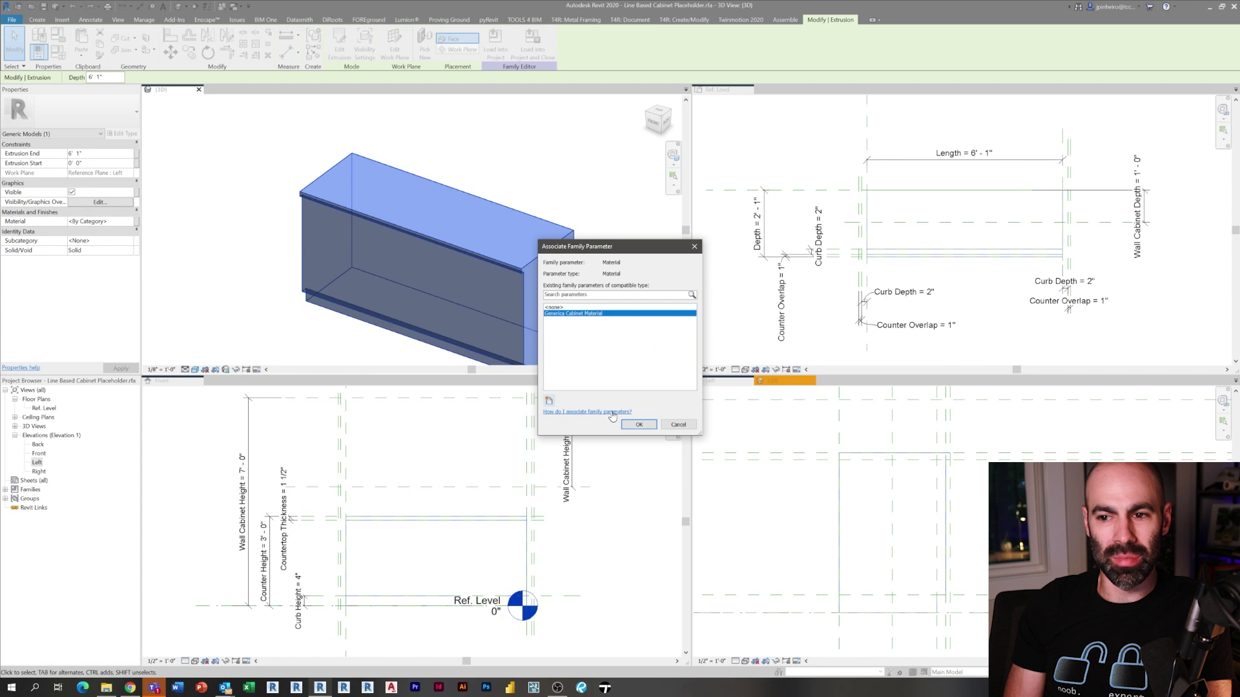
pyautogui.click(639, 425)
pyautogui.click(586, 269)
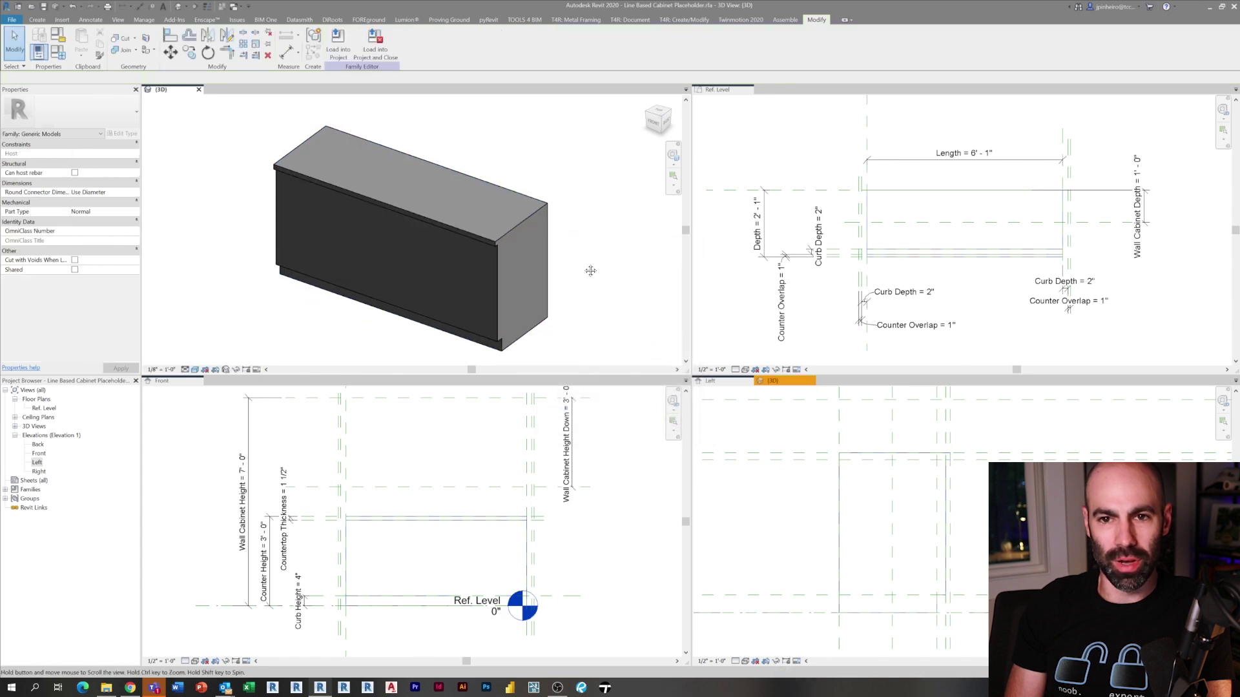
# For the cabinet material parameter in Family Types, create a new material and rename it Generic Cabinet Material.
pyautogui.click(58, 51)
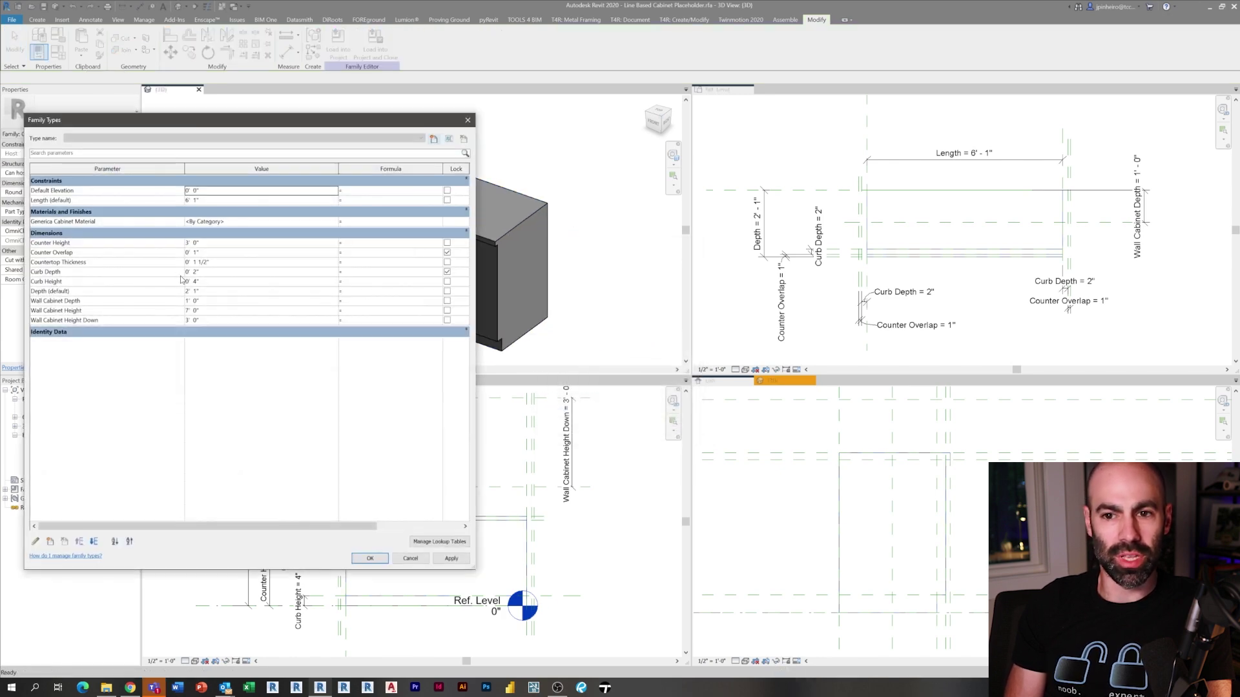
pyautogui.click(278, 221)
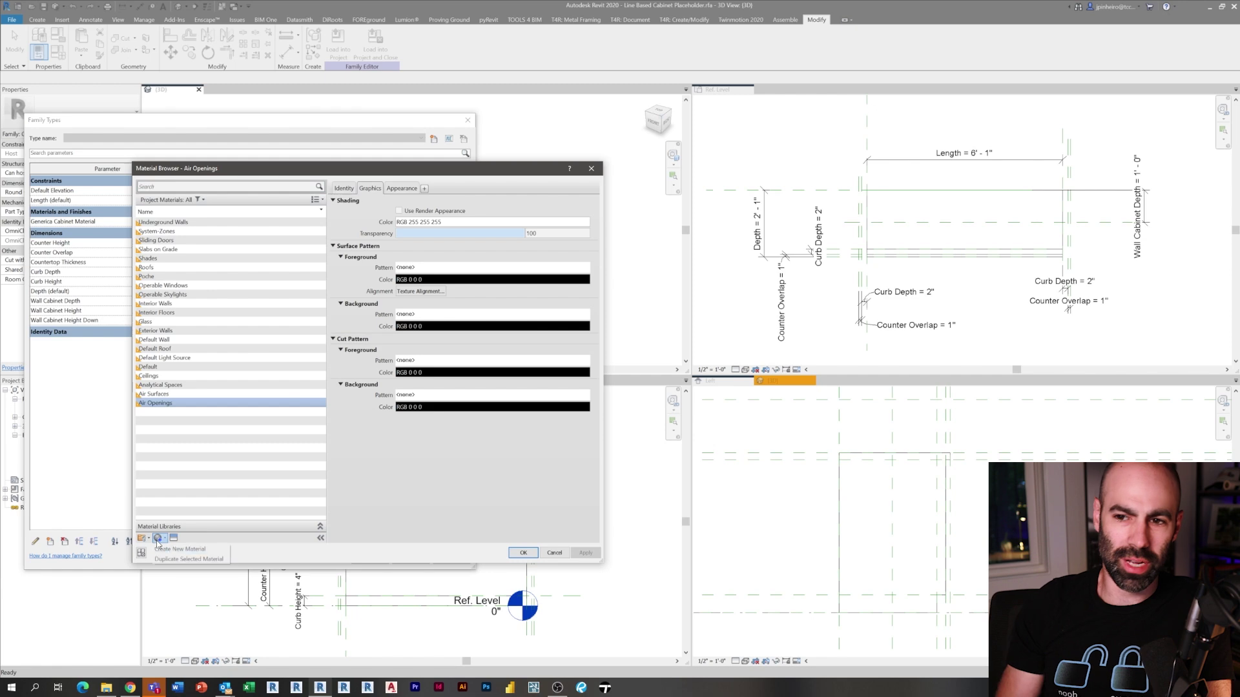
pyautogui.click(159, 538)
pyautogui.click(176, 548)
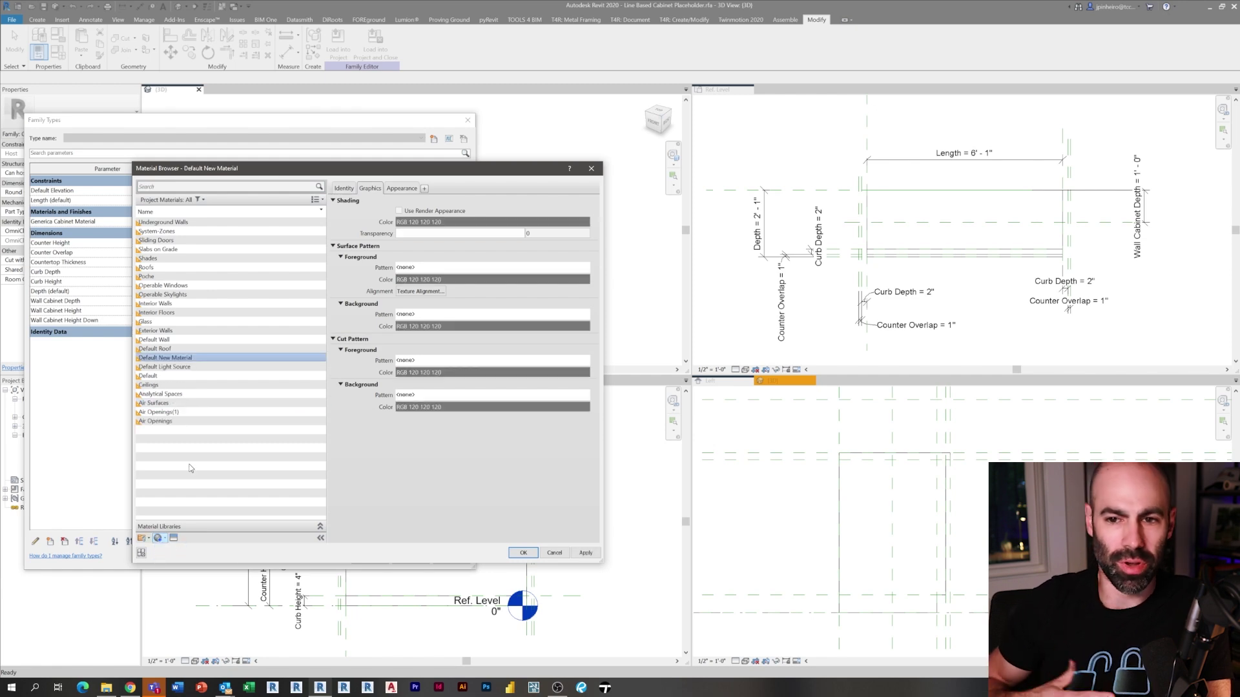
pyautogui.rightClick(186, 360)
pyautogui.click(212, 382)
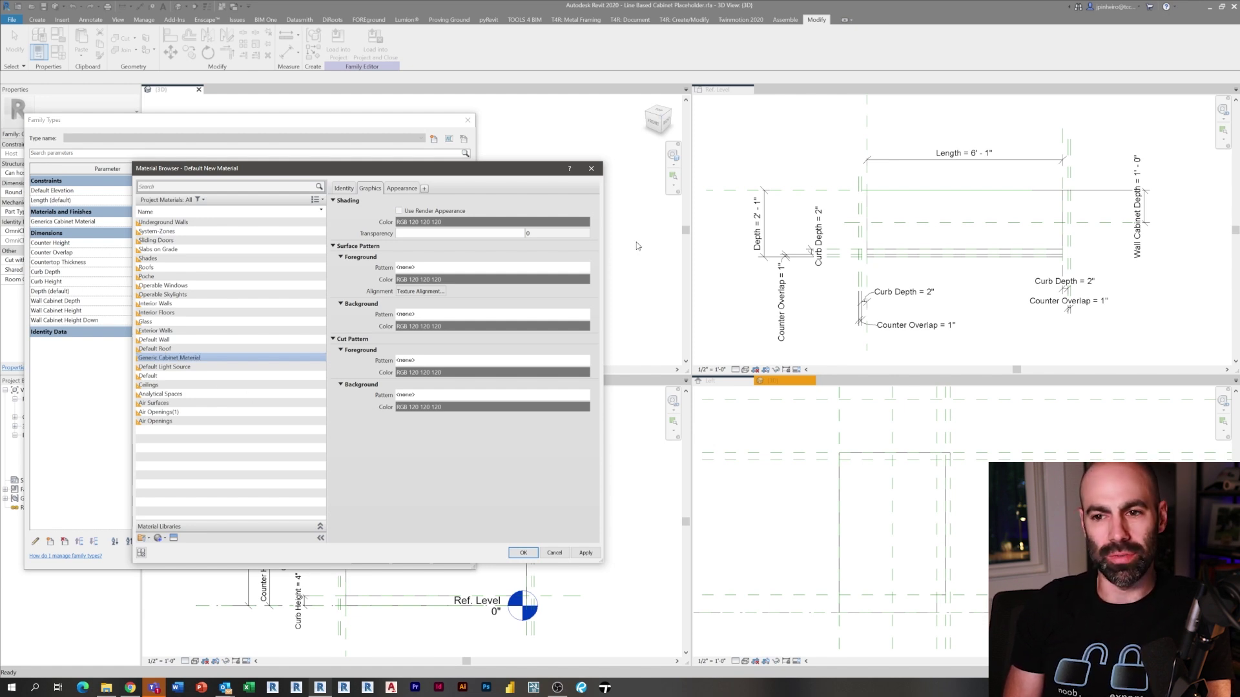
# Set the new material's shading color to white (RGB 255 255 255) and open its appearance color for editing.
pyautogui.click(491, 221)
pyautogui.click(465, 304)
pyautogui.click(480, 296)
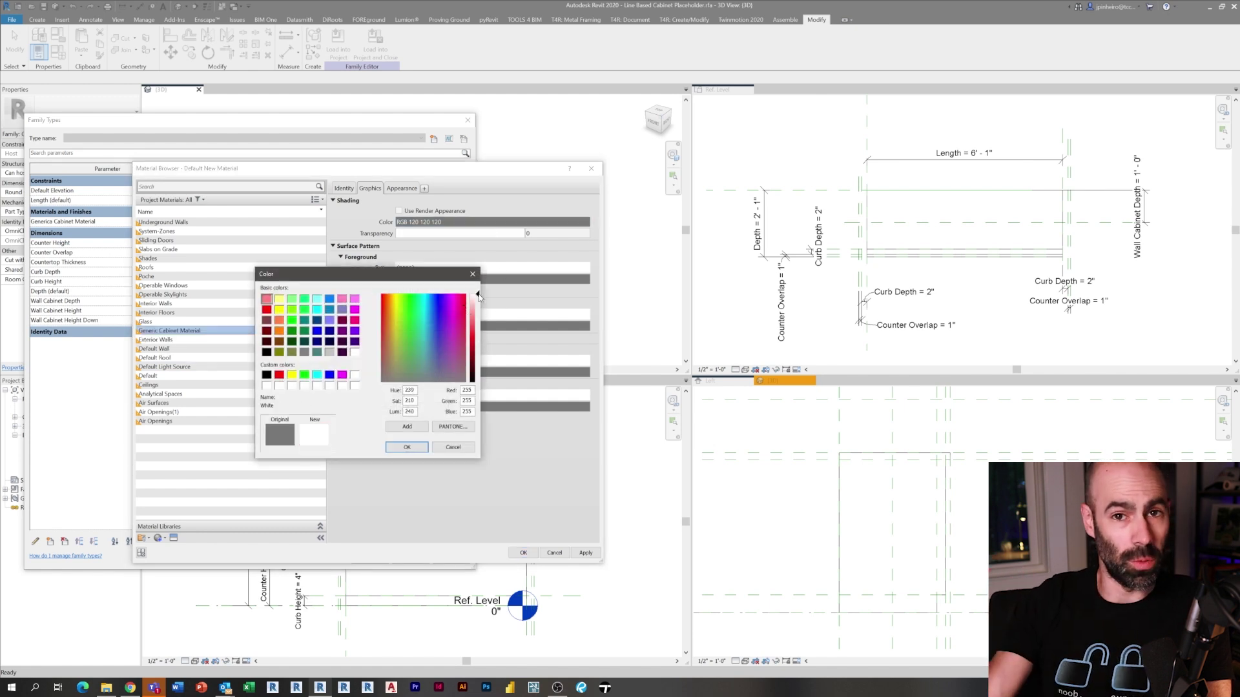
pyautogui.click(406, 447)
pyautogui.click(401, 189)
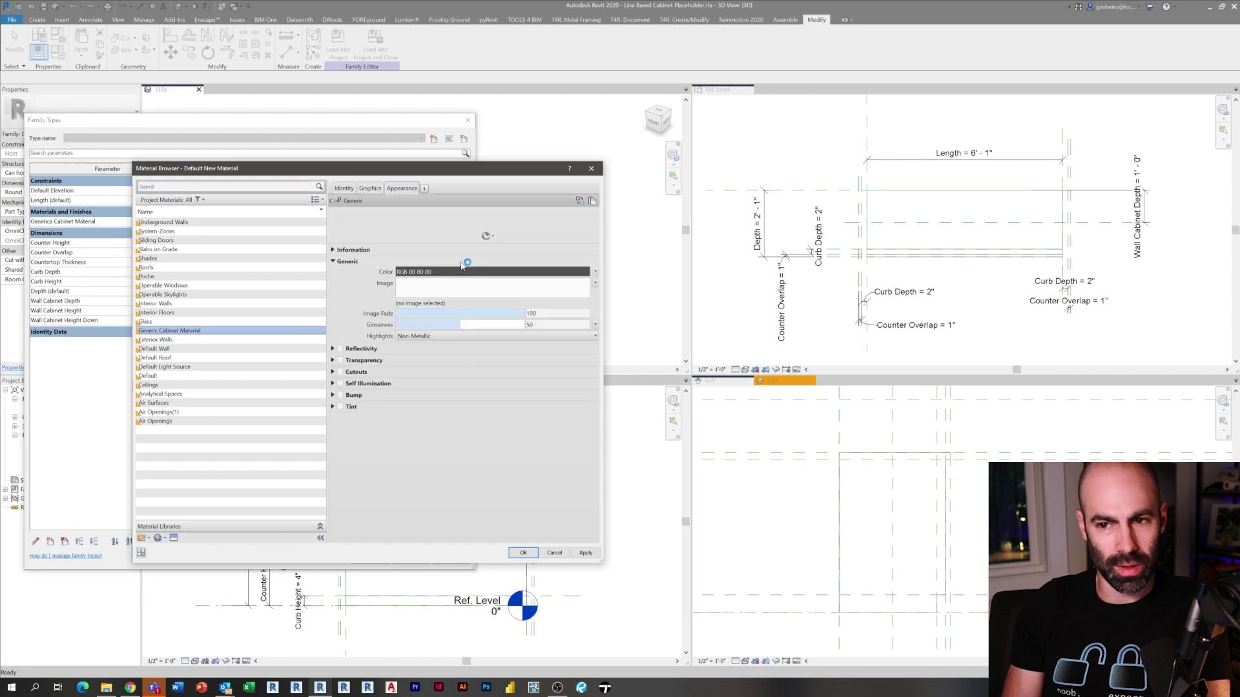
pyautogui.click(449, 271)
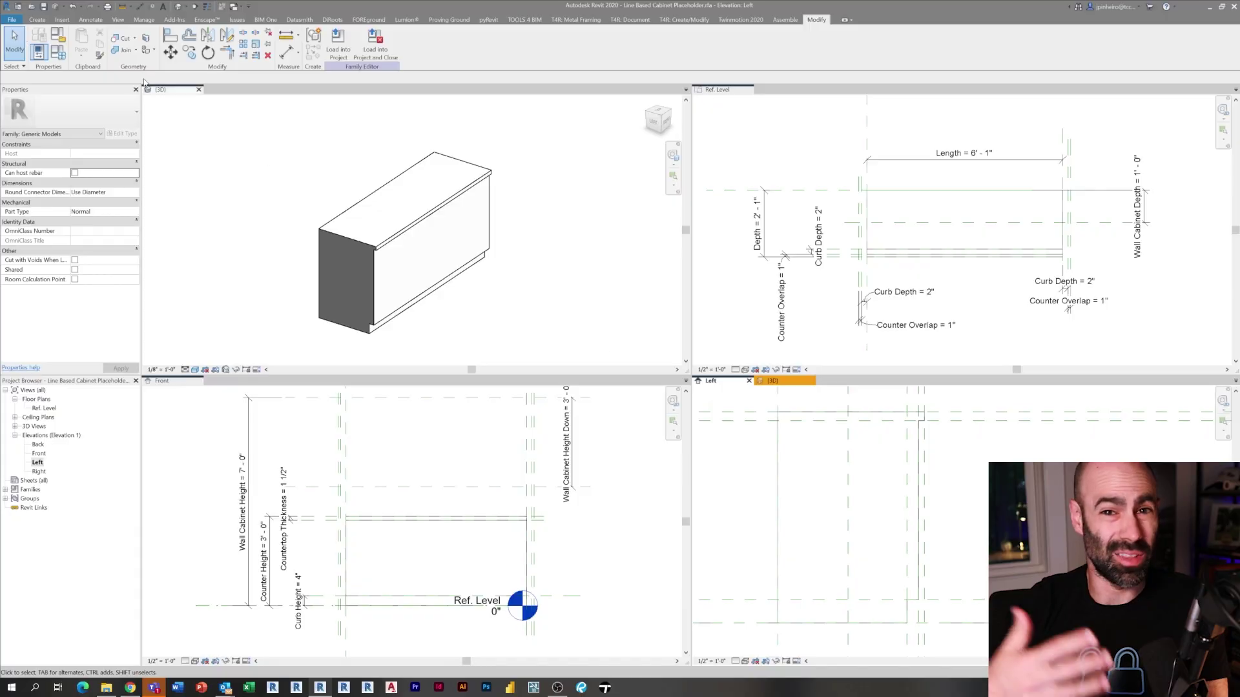
# In the Left elevation, create an extrusion from a rectangle between the curb top and countertop underside, locking its edges to the reference planes.
pyautogui.click(37, 19)
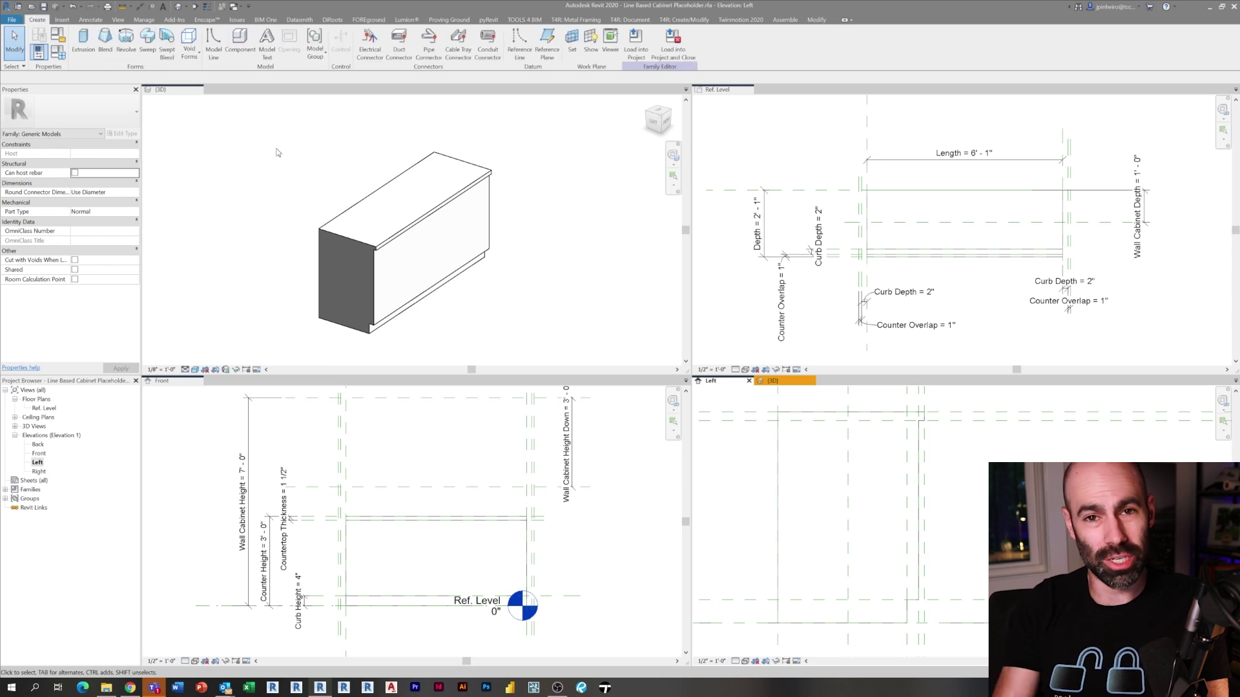
pyautogui.click(83, 40)
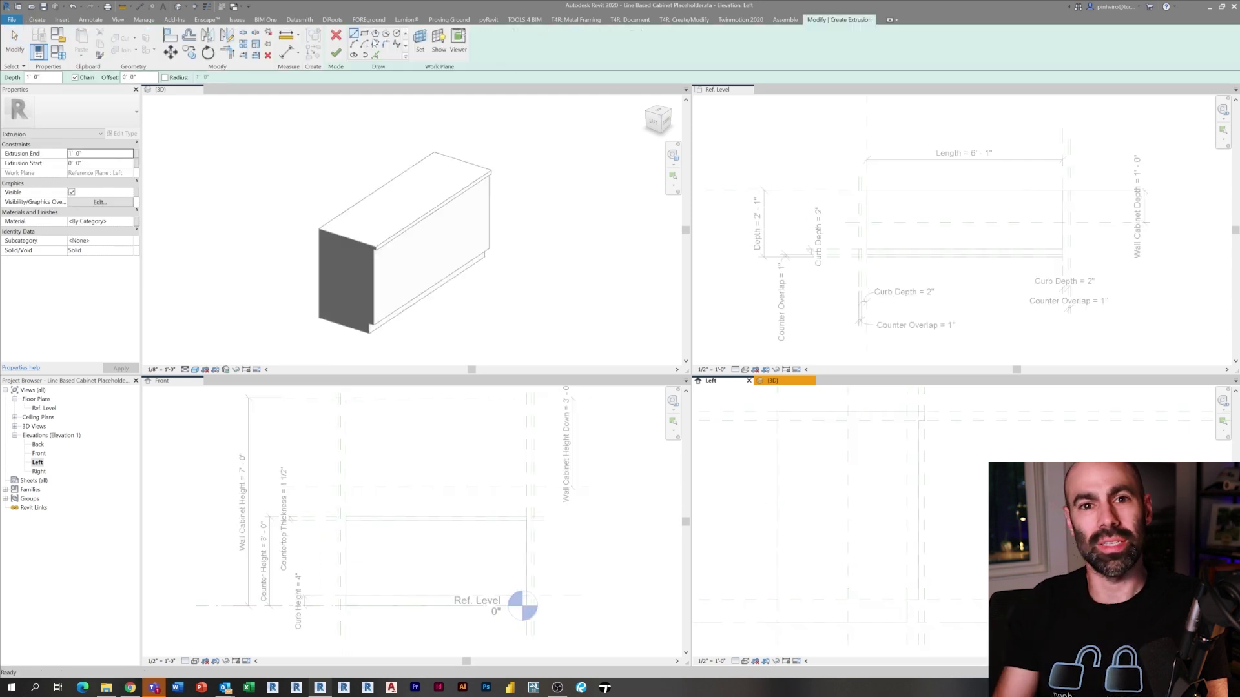
pyautogui.click(365, 35)
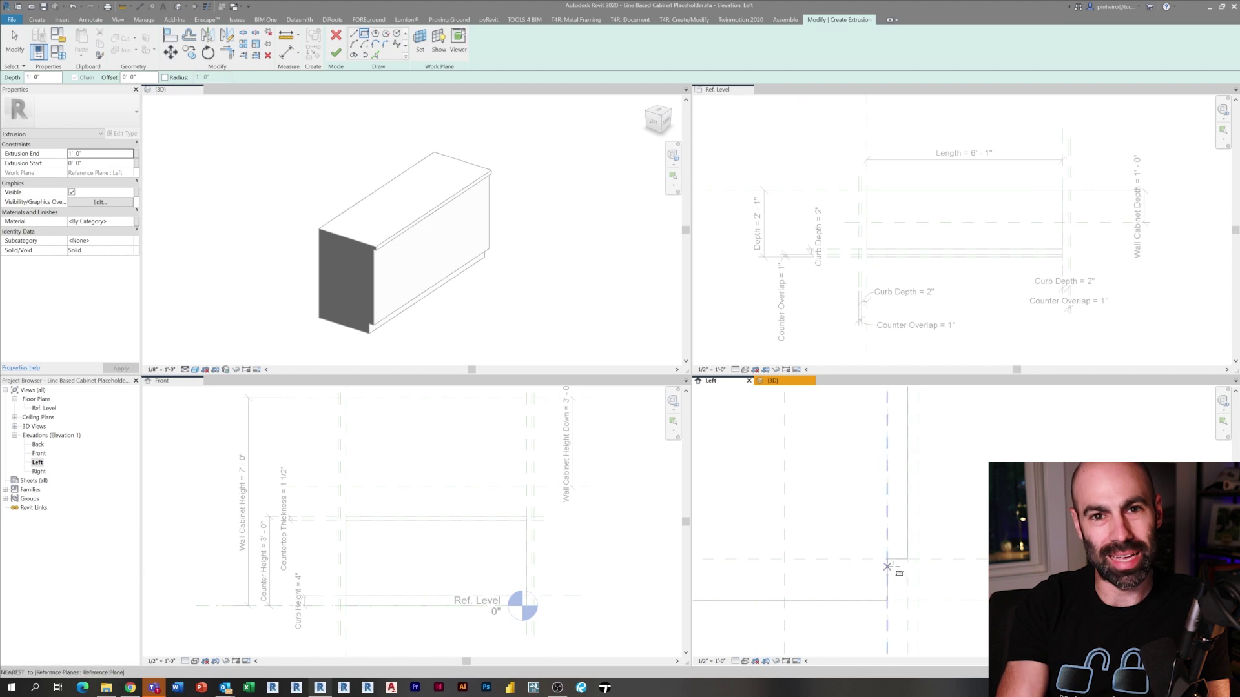
pyautogui.click(907, 559)
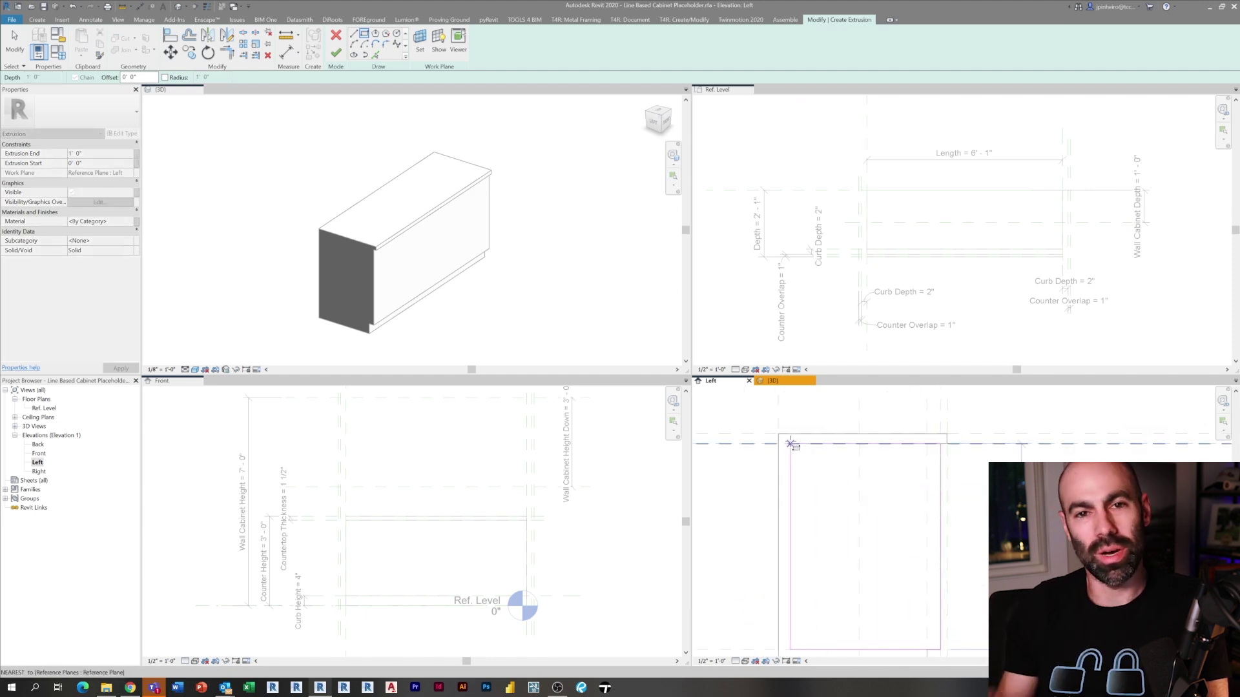
pyautogui.click(778, 444)
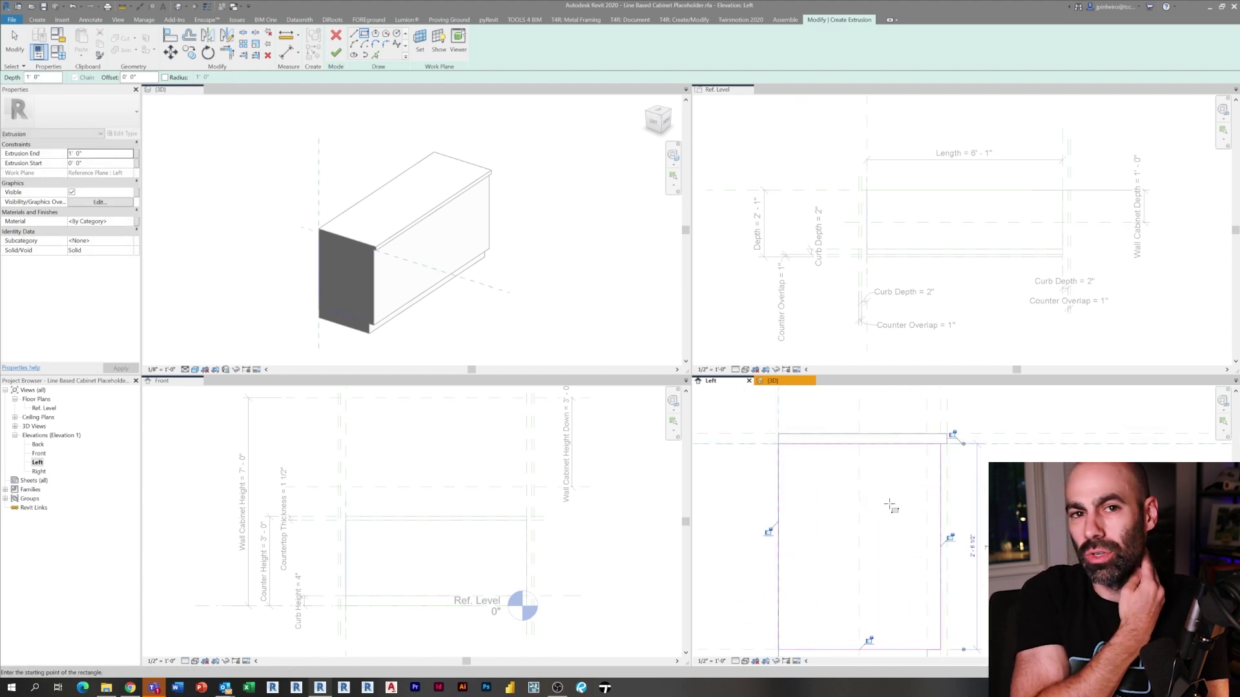
pyautogui.scroll(-1, 890, 506)
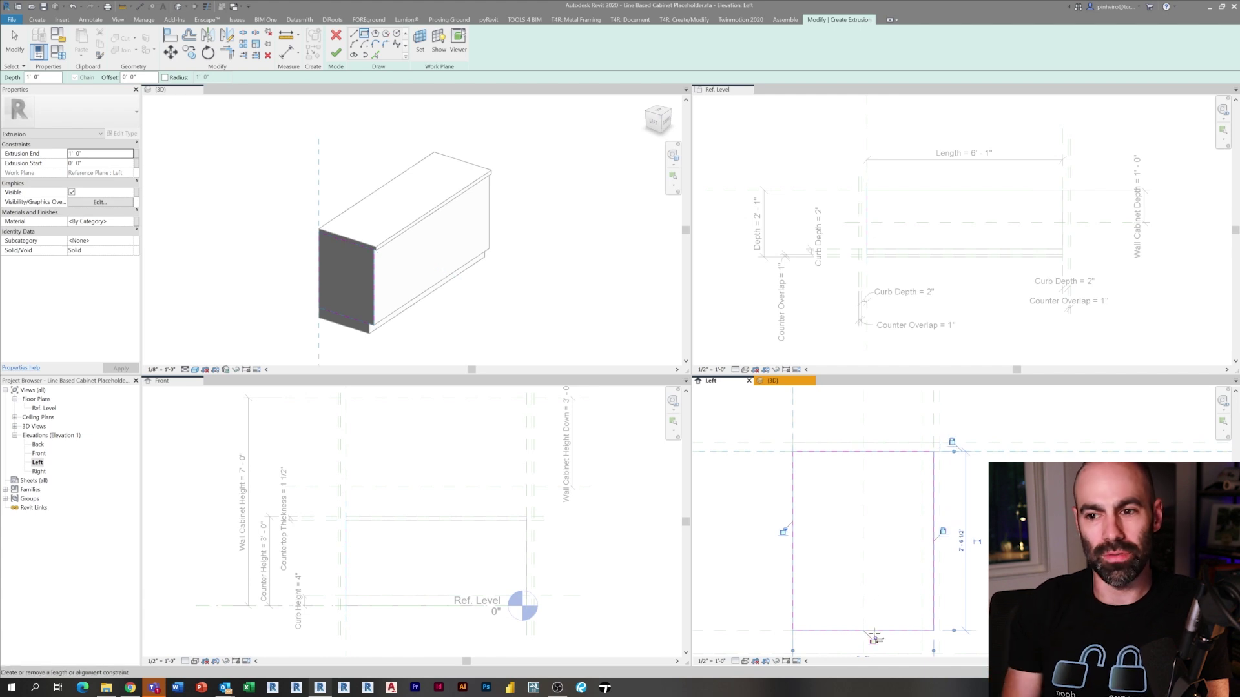
pyautogui.click(336, 53)
# In the Front elevation, stretch the new side panel extrusion outward from the start plane to the Curb Depth plane, for a -2" depth.
pyautogui.scroll(3, 342, 539)
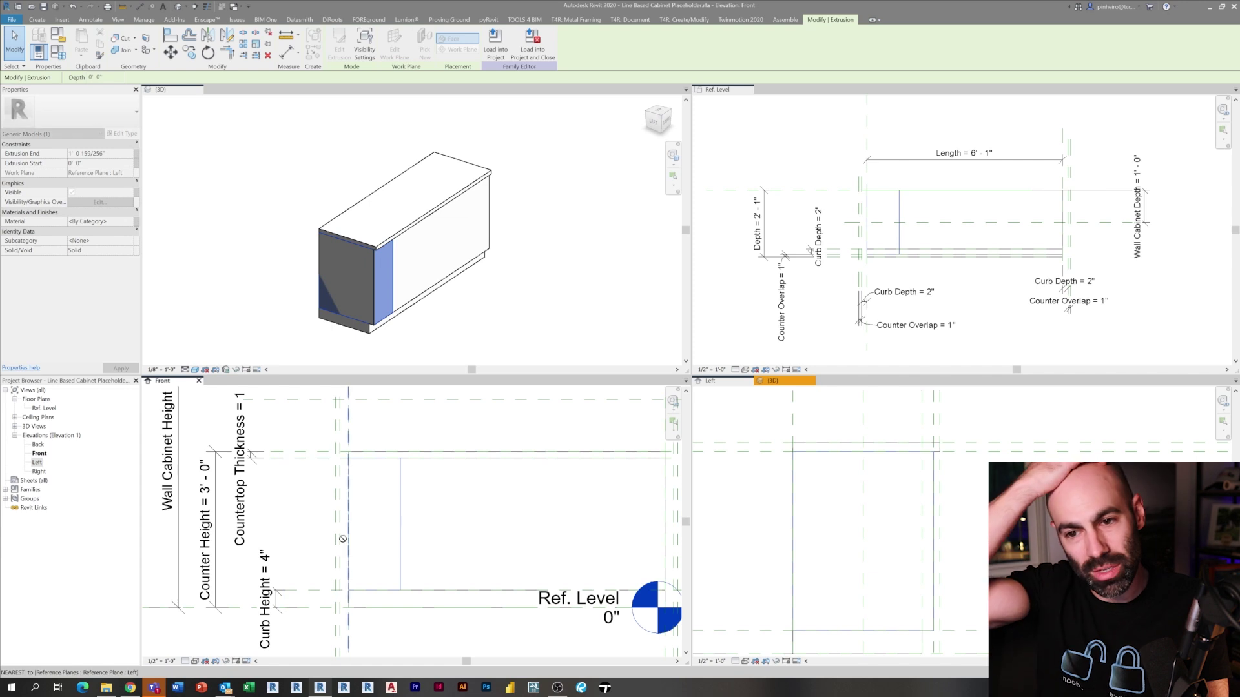
pyautogui.scroll(6, 329, 510)
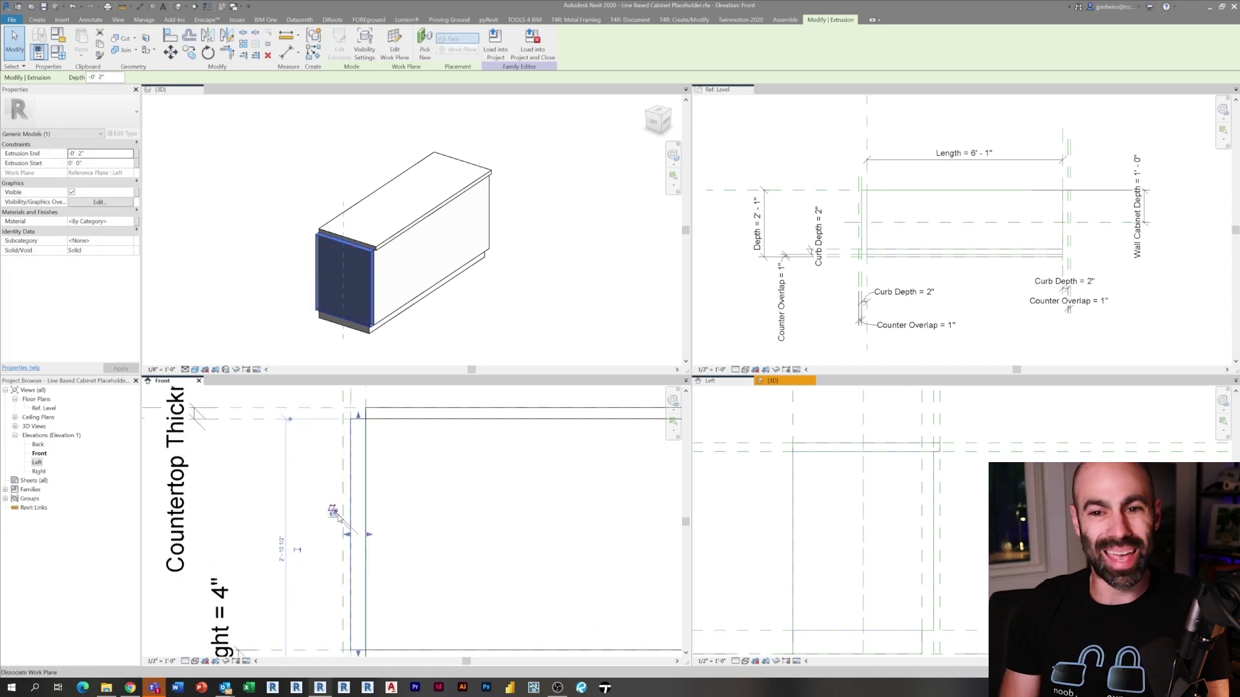
pyautogui.click(460, 569)
pyautogui.scroll(-5, 460, 566)
pyautogui.moveTo(478, 557); pyautogui.dragTo(441, 515, button='middle')
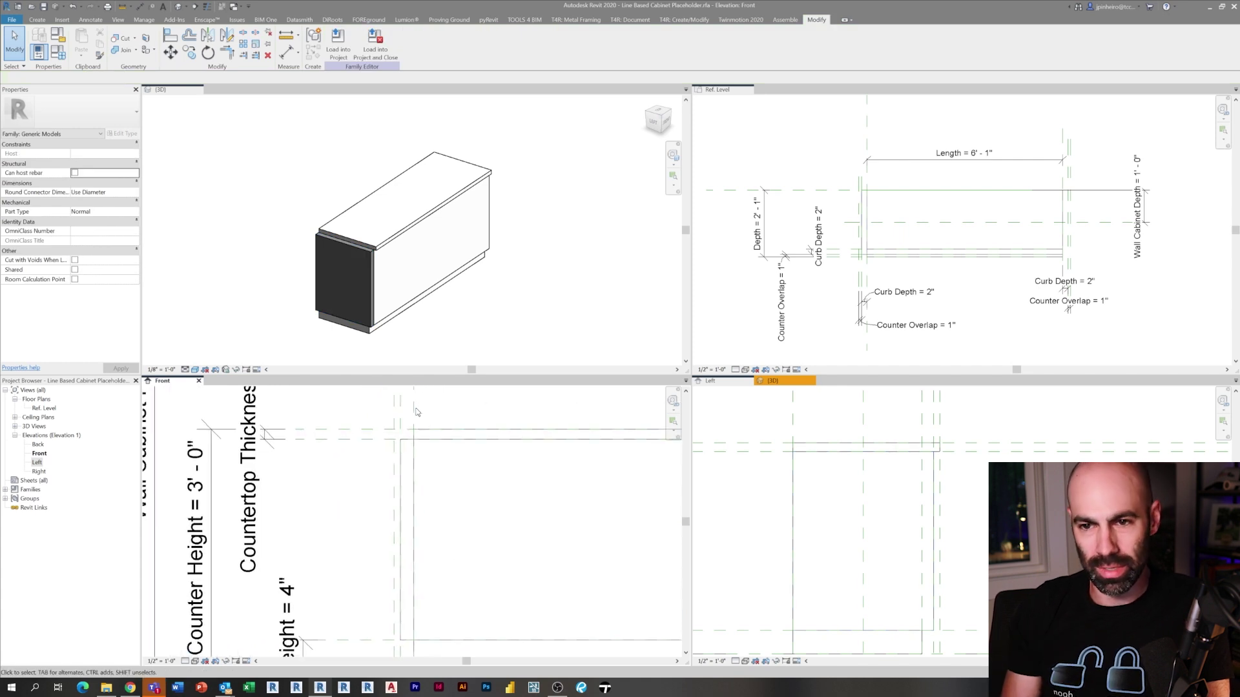
# Try to align the side panel's inner face with the start reference plane in the Front elevation.
pyautogui.press('l')
pyautogui.click(416, 397)
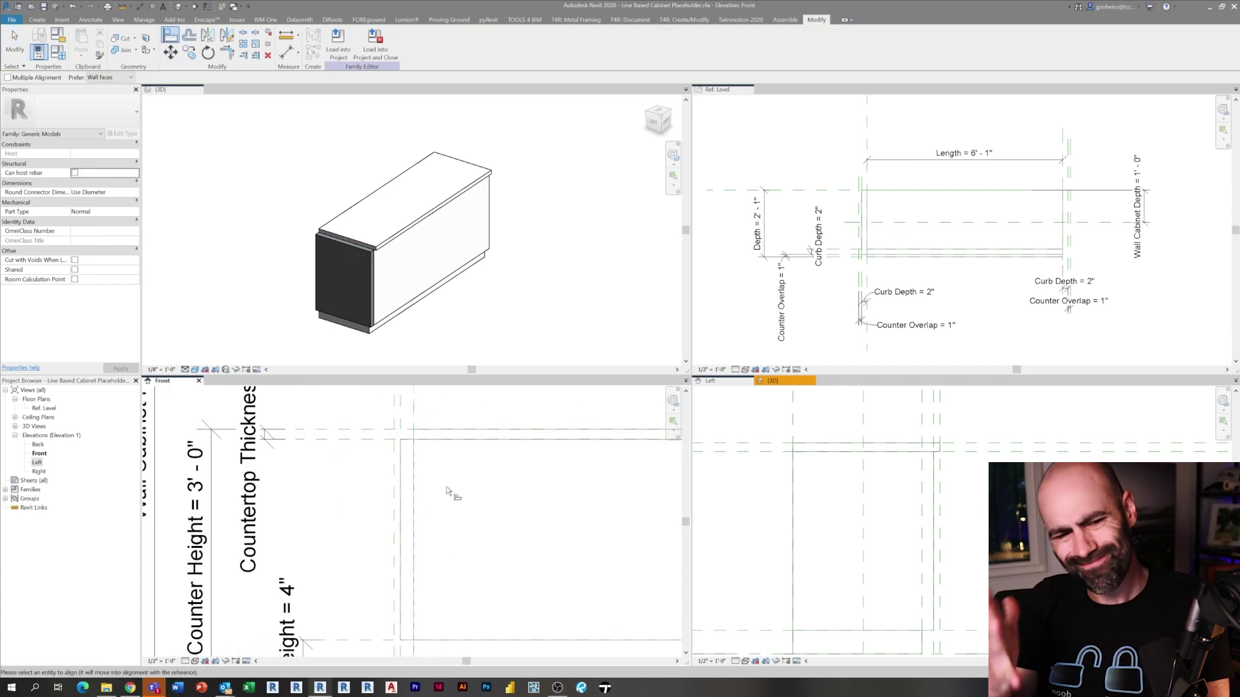
pyautogui.click(423, 508)
pyautogui.scroll(-3, 430, 517)
pyautogui.press('Escape')
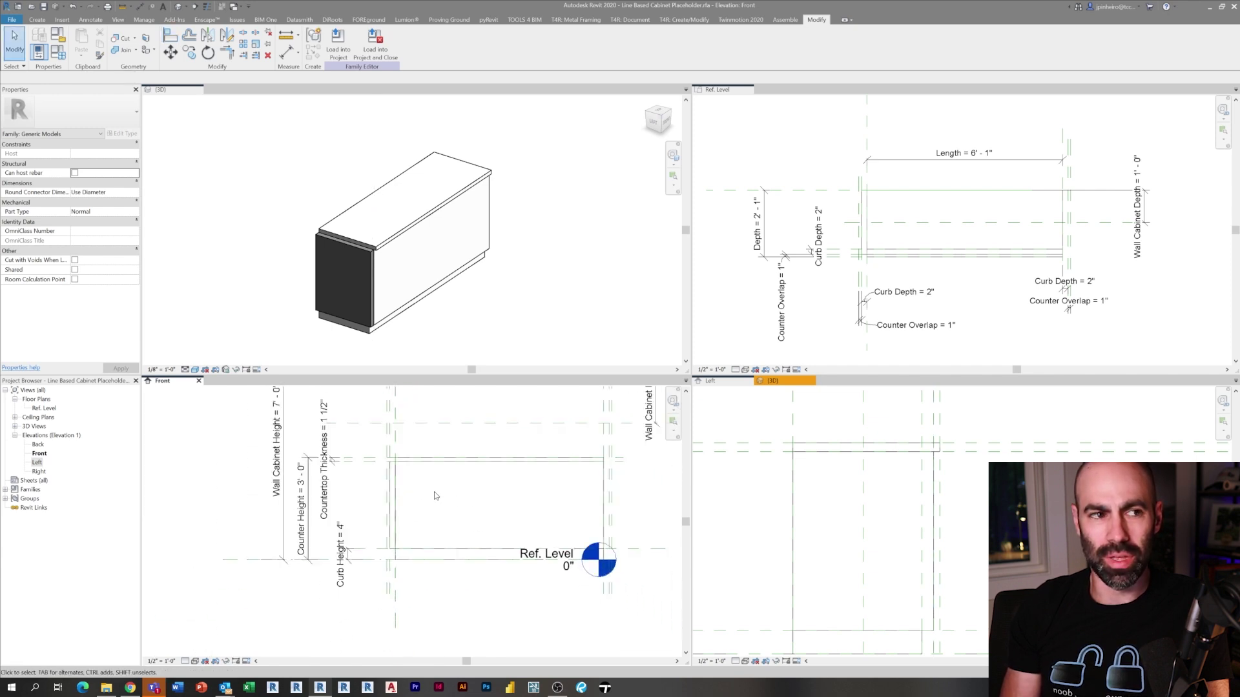
# Examine how the side panel extrusion sits against the curb and counter overlap planes in the Front, Left and Ref. Level views.
pyautogui.moveTo(348, 502); pyautogui.dragTo(342, 516, button='middle')
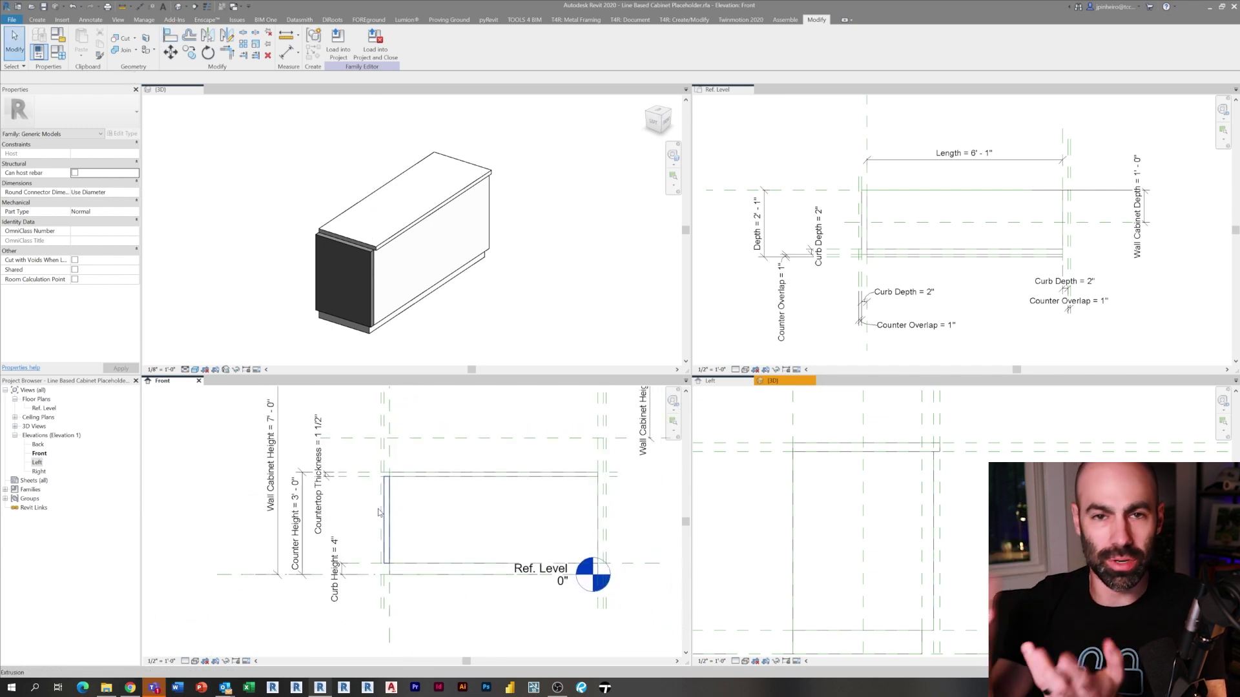
pyautogui.click(381, 512)
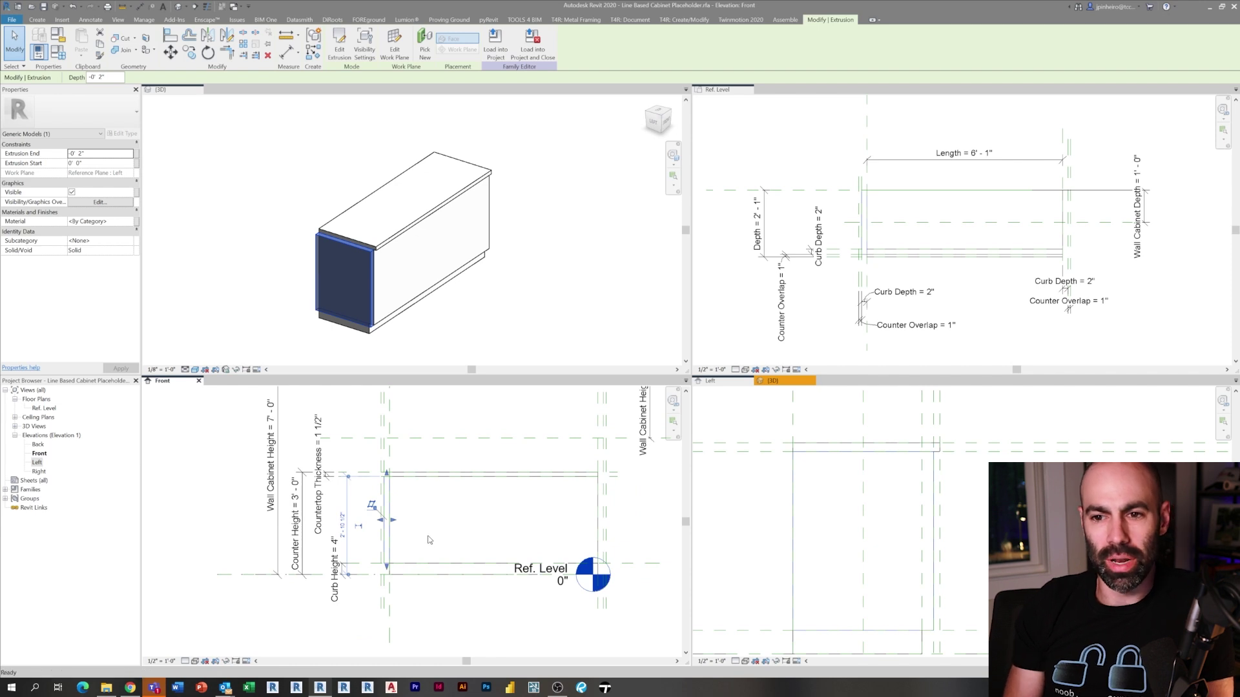
pyautogui.click(428, 540)
pyautogui.click(808, 495)
pyautogui.scroll(-2, 810, 496)
pyautogui.moveTo(821, 499); pyautogui.dragTo(782, 497, button='middle')
pyautogui.click(818, 185)
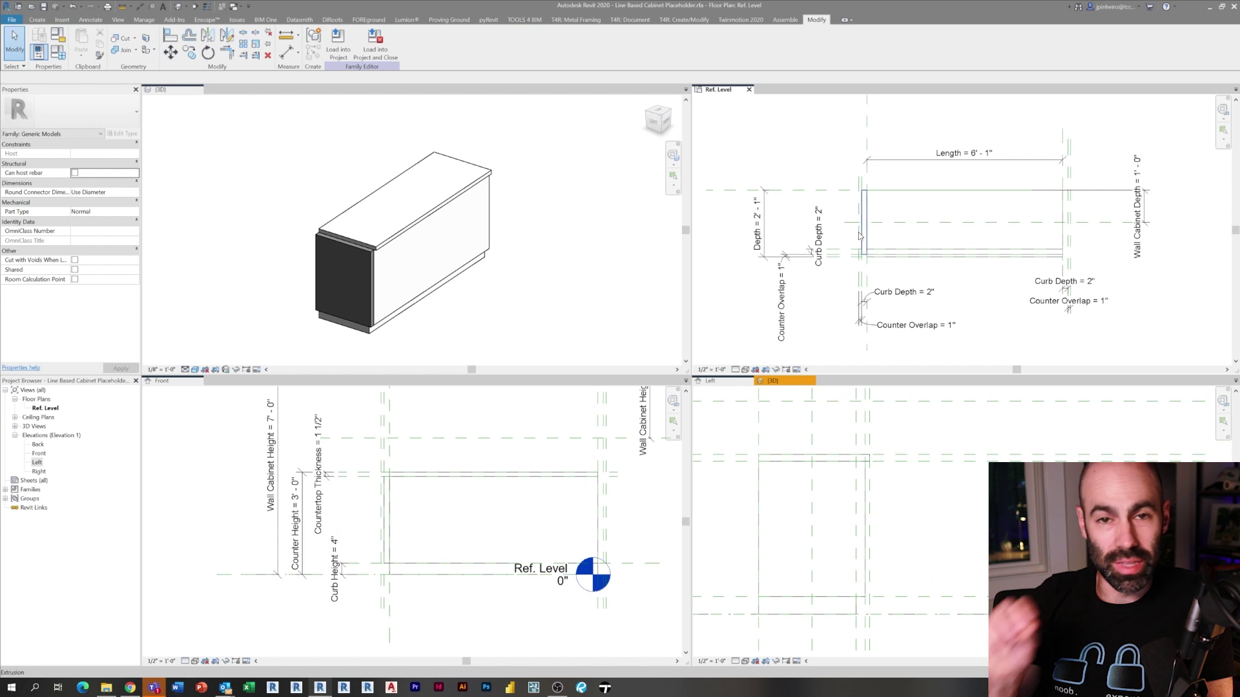
pyautogui.scroll(4, 866, 233)
pyautogui.click(885, 277)
pyautogui.press('Escape')
pyautogui.scroll(-2, 886, 284)
pyautogui.moveTo(888, 301); pyautogui.dragTo(795, 320, button='middle')
pyautogui.scroll(2, 808, 328)
pyautogui.click(835, 507)
pyautogui.click(818, 265)
pyautogui.scroll(1, 822, 265)
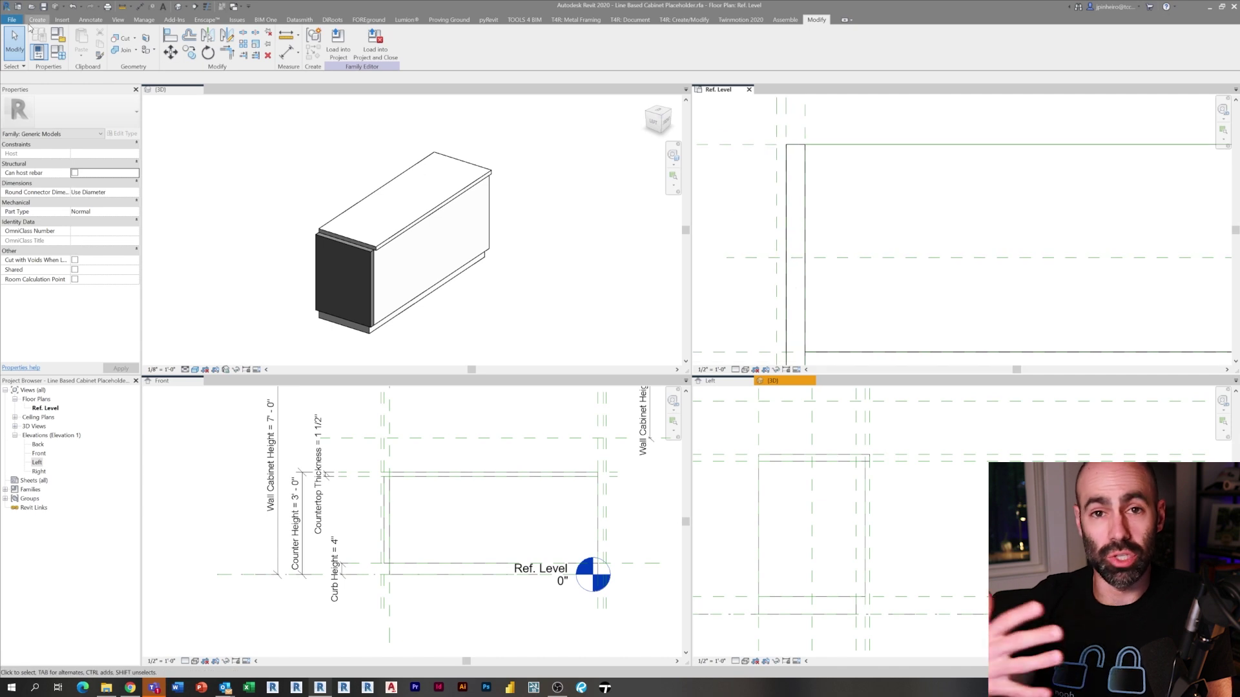
pyautogui.click(30, 25)
pyautogui.click(82, 44)
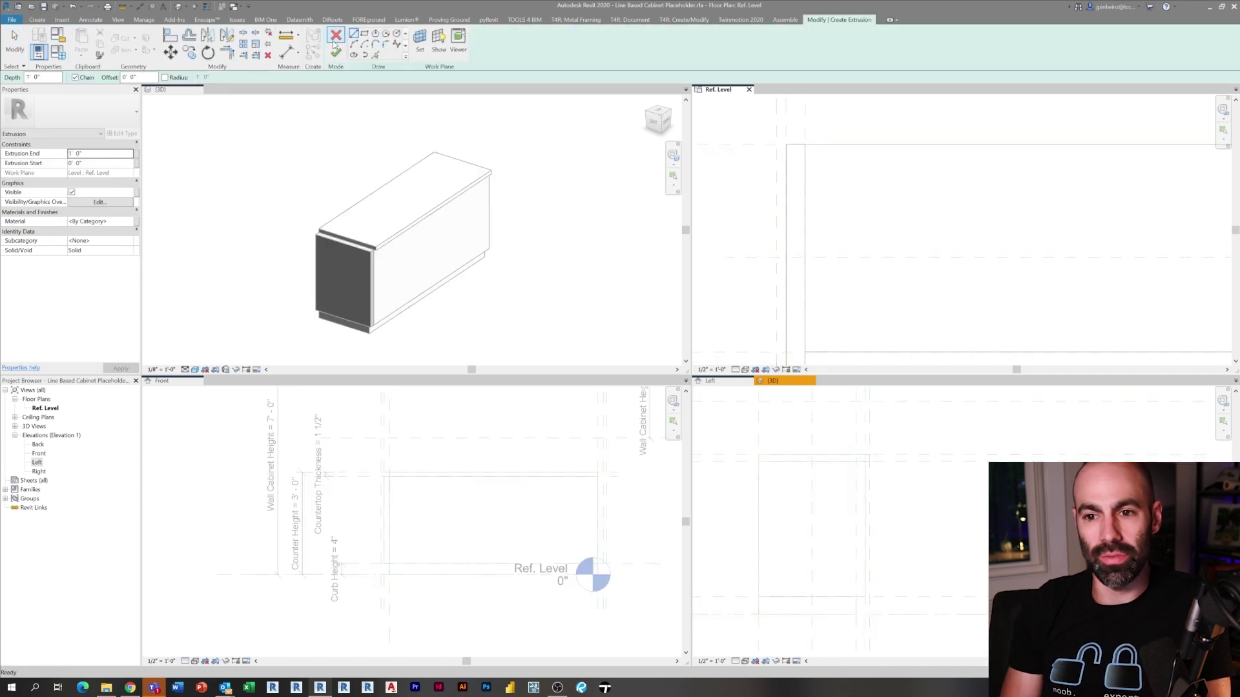
pyautogui.moveTo(798, 258); pyautogui.dragTo(780, 186, button='middle')
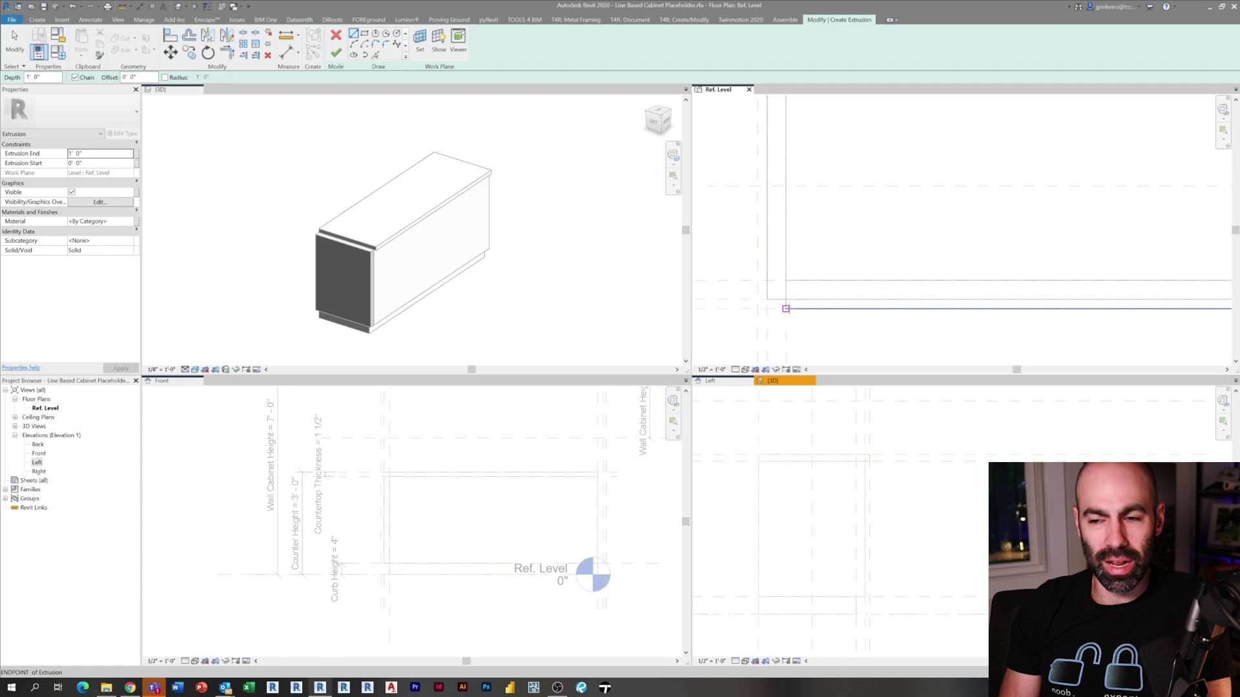
pyautogui.press('Escape')
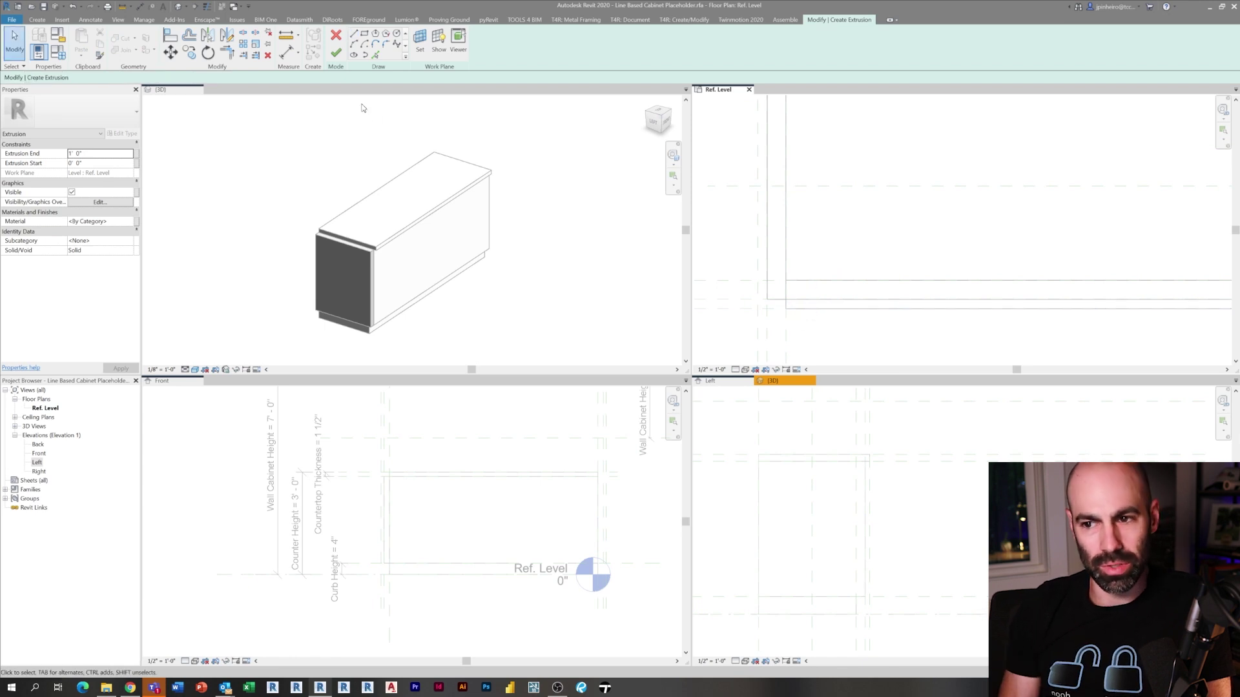
pyautogui.click(337, 37)
# In the Ref. Level plan, start an extrusion and sketch an L-shaped countertop overhang around the cabinet's start end.
pyautogui.scroll(-1, 785, 254)
pyautogui.moveTo(785, 254); pyautogui.dragTo(772, 211, button='middle')
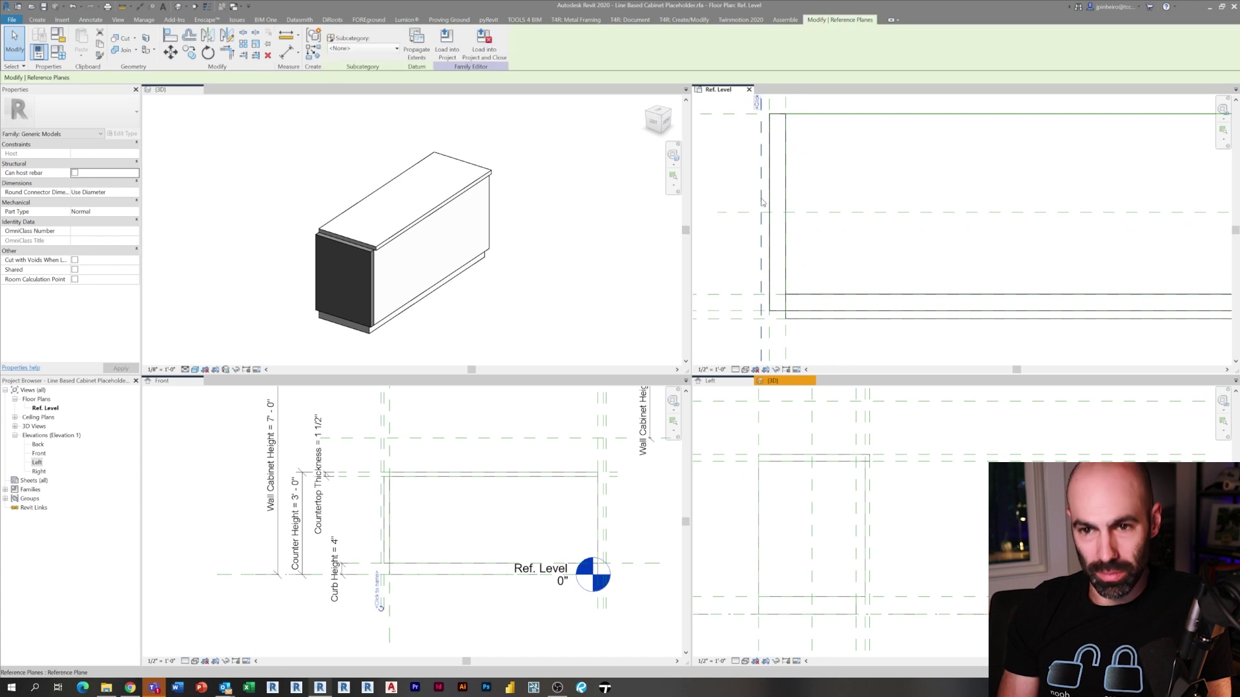
pyautogui.click(37, 19)
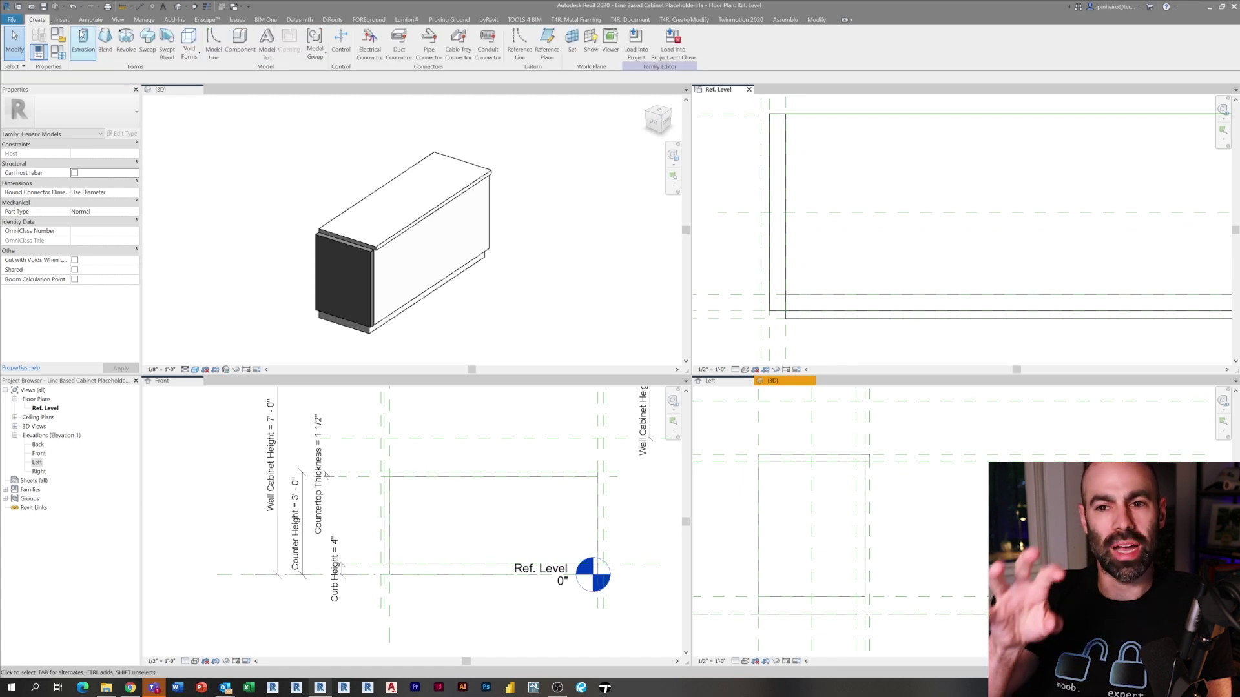
pyautogui.click(83, 40)
pyautogui.scroll(2, 749, 328)
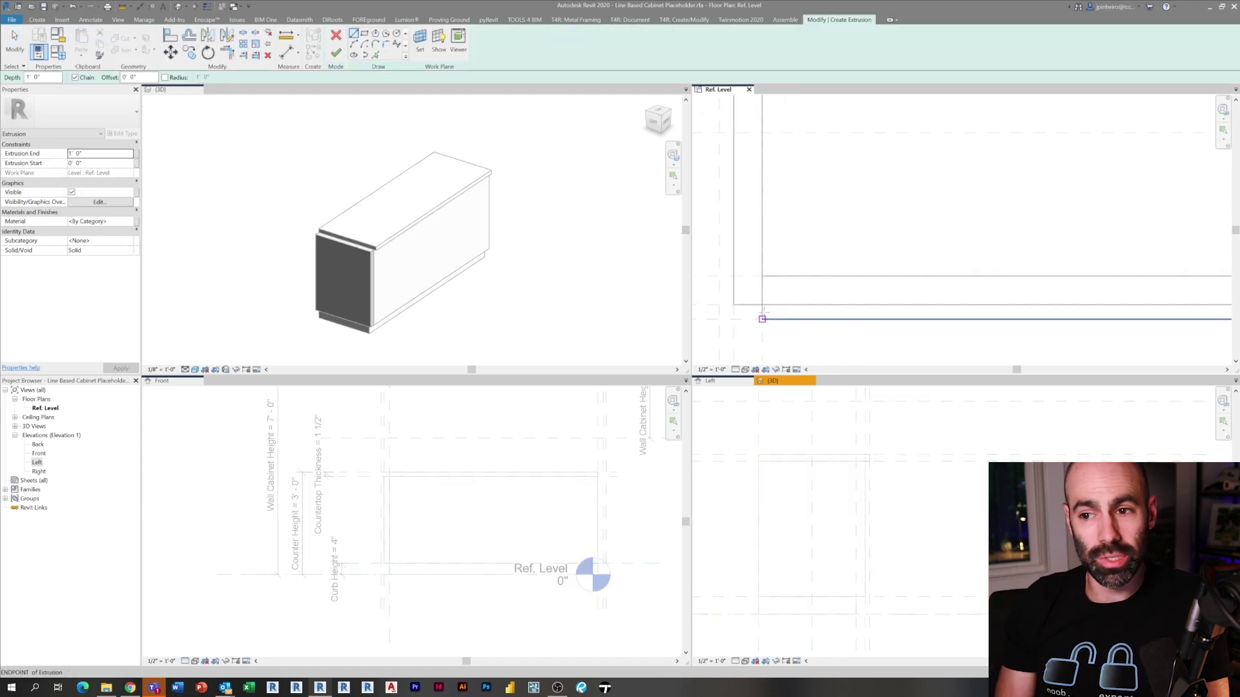
pyautogui.click(762, 319)
pyautogui.click(719, 319)
pyautogui.moveTo(710, 113)
pyautogui.mouseDown(button='middle')
pyautogui.moveTo(750, 307)
pyautogui.moveTo(763, 128)
pyautogui.mouseUp(button='middle')
pyautogui.click(758, 156)
pyautogui.click(772, 155)
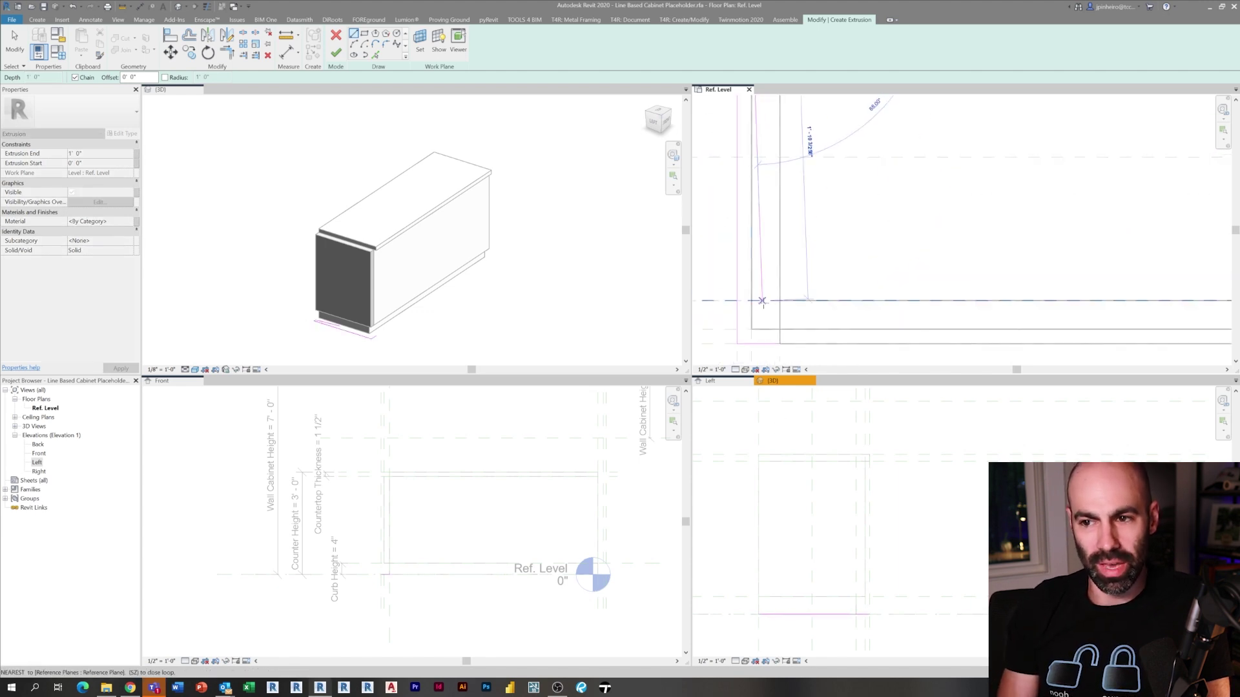
pyautogui.click(751, 329)
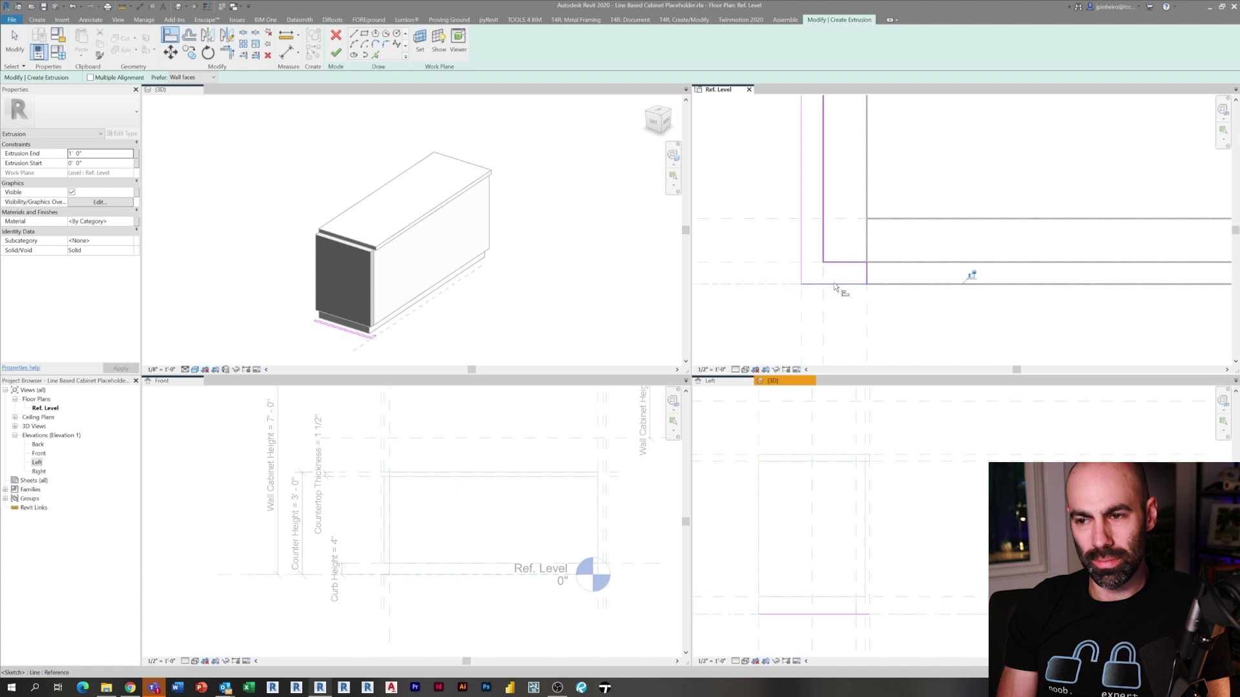
# Align the L-shaped sketch's edges with the overlap and curb reference planes and lock them.
pyautogui.click(972, 274)
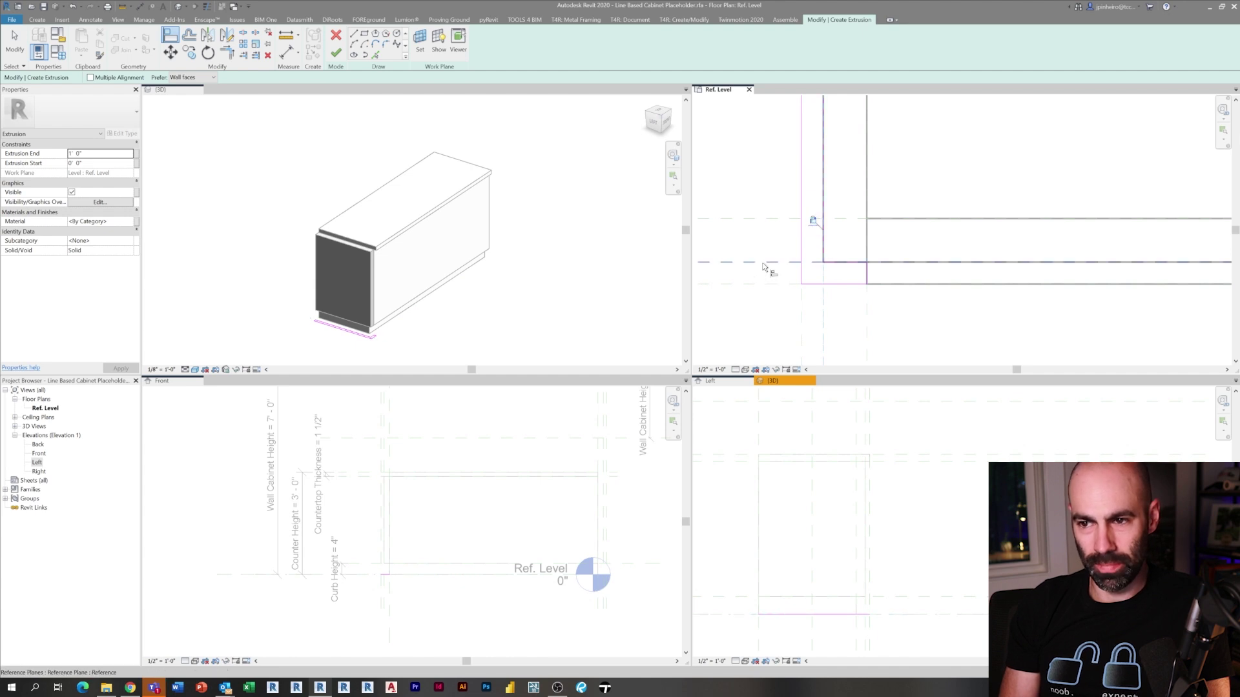
pyautogui.scroll(-2, 980, 254)
pyautogui.moveTo(934, 216); pyautogui.dragTo(899, 456, button='middle')
pyautogui.click(791, 202)
pyautogui.scroll(2, 845, 207)
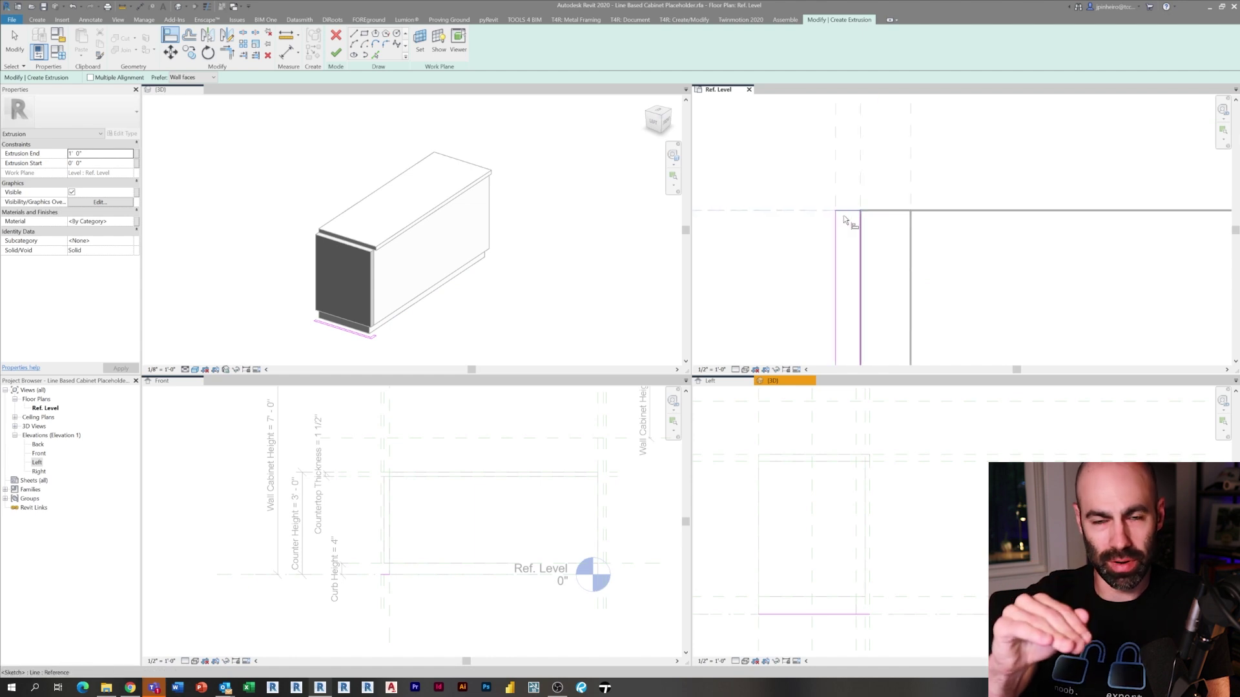
# Check each L-shaped sketch line's lock to its reference plane and finish the extrusion.
pyautogui.press('Escape')
pyautogui.press('Escape')
pyautogui.click(859, 249)
pyautogui.moveTo(880, 263); pyautogui.dragTo(837, 110, button='middle')
pyautogui.scroll(-2, 904, 323)
pyautogui.moveTo(904, 323)
pyautogui.mouseDown(button='middle')
pyautogui.moveTo(866, 205)
pyautogui.moveTo(866, 152)
pyautogui.mouseUp(button='middle')
pyautogui.scroll(-1, 868, 270)
pyautogui.moveTo(882, 290); pyautogui.dragTo(882, 307, button='middle')
pyautogui.click(833, 331)
pyautogui.scroll(2, 887, 354)
pyautogui.press('Escape')
pyautogui.scroll(2, 824, 297)
pyautogui.click(830, 305)
pyautogui.scroll(-3, 876, 259)
pyautogui.moveTo(902, 123); pyautogui.dragTo(891, 317, button='middle')
pyautogui.press('Escape')
pyautogui.moveTo(890, 211); pyautogui.dragTo(893, 230, button='middle')
pyautogui.scroll(2, 852, 151)
pyautogui.click(791, 202)
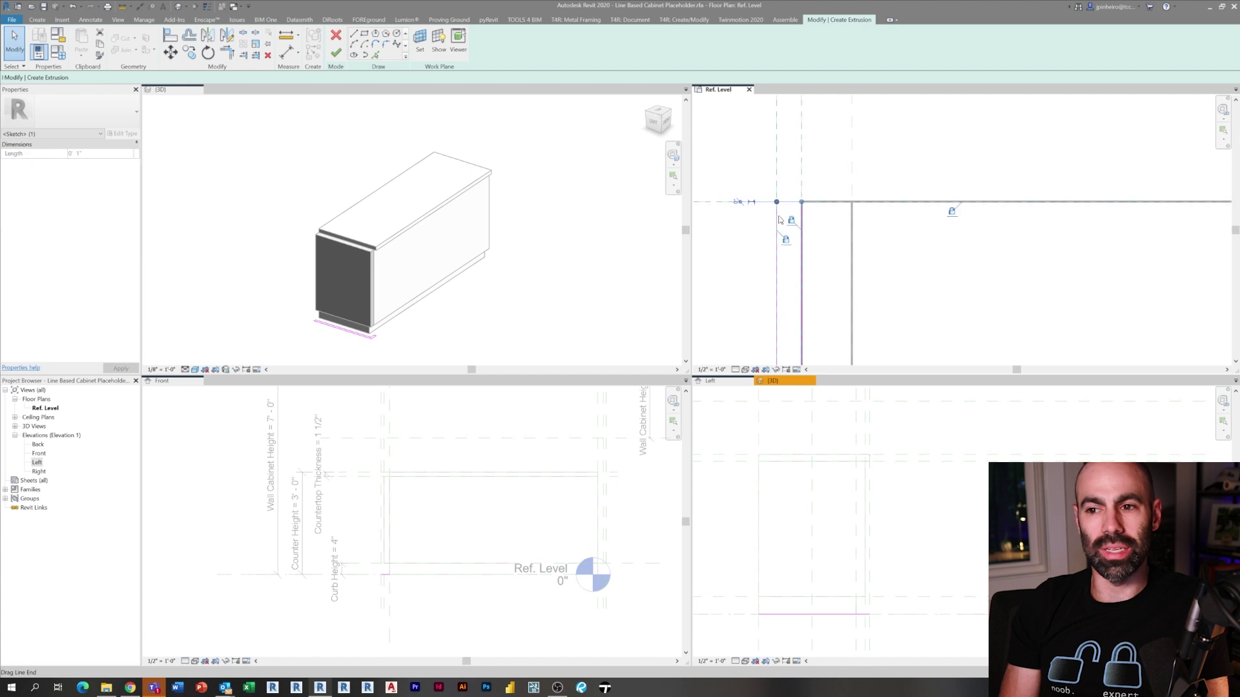
pyautogui.press('Escape')
pyautogui.scroll(-2, 725, 246)
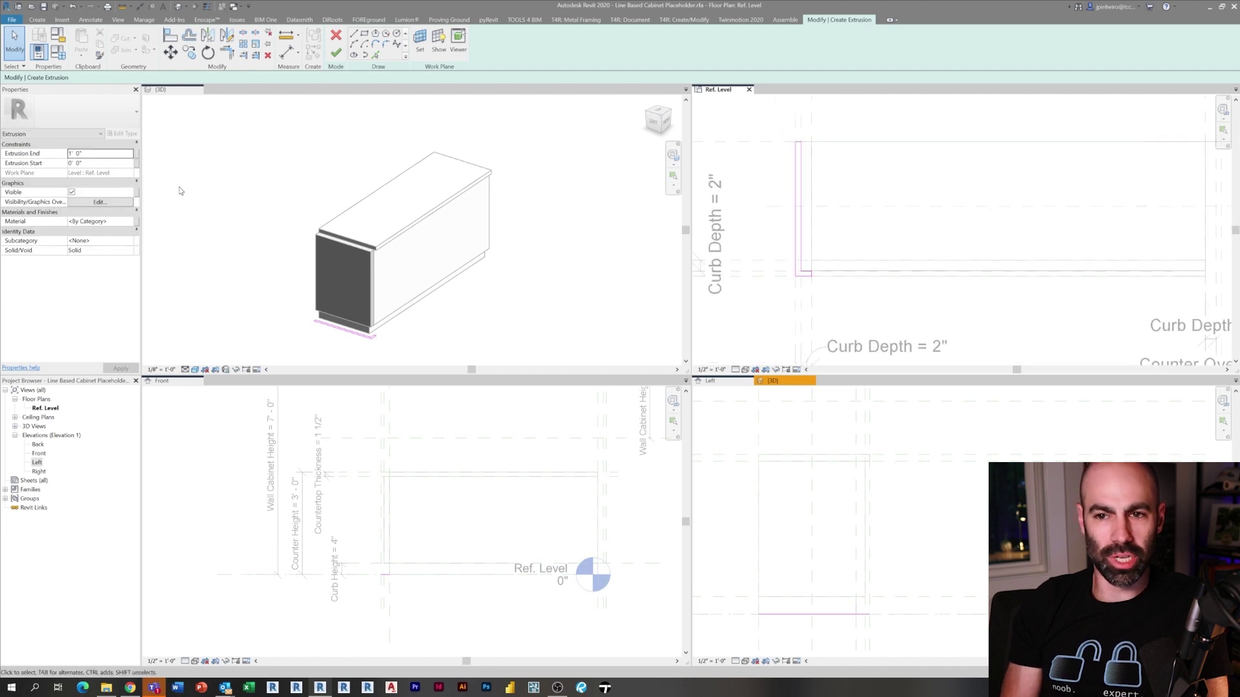
pyautogui.click(335, 53)
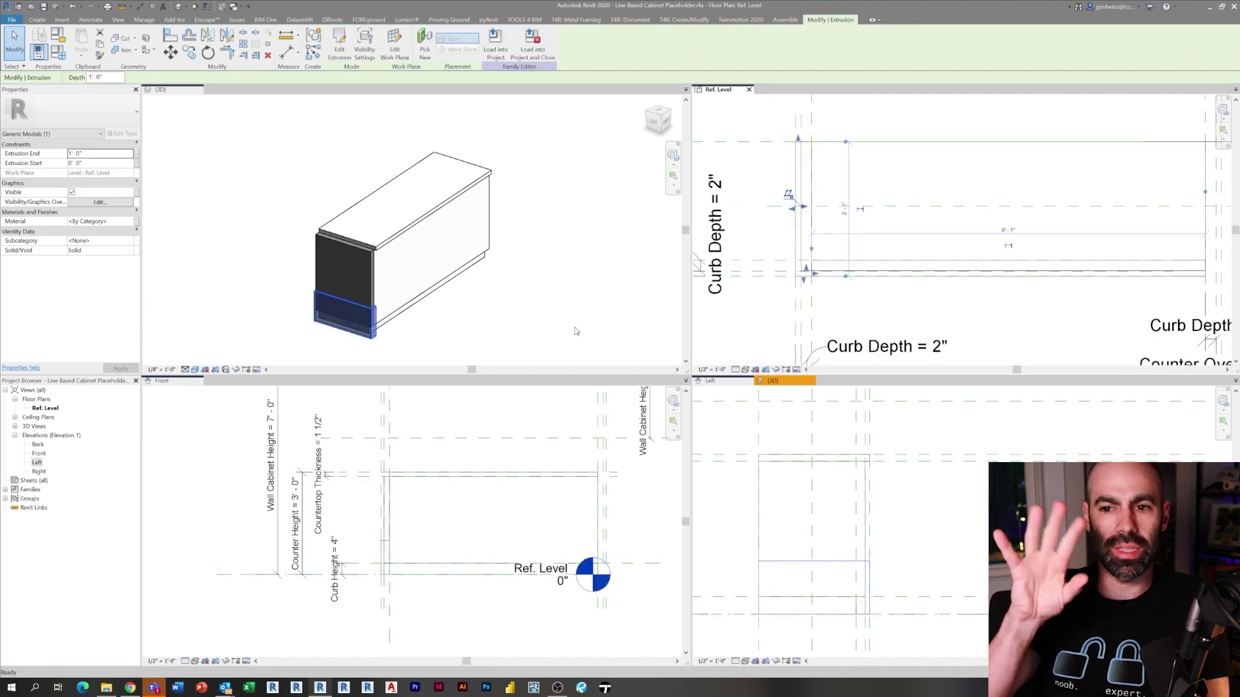
# In the Front elevation, stretch the new extrusion to run from the countertop underside at 2' 10 1/2" to the counter height at 3' 0".
pyautogui.click(384, 554)
pyautogui.click(774, 564)
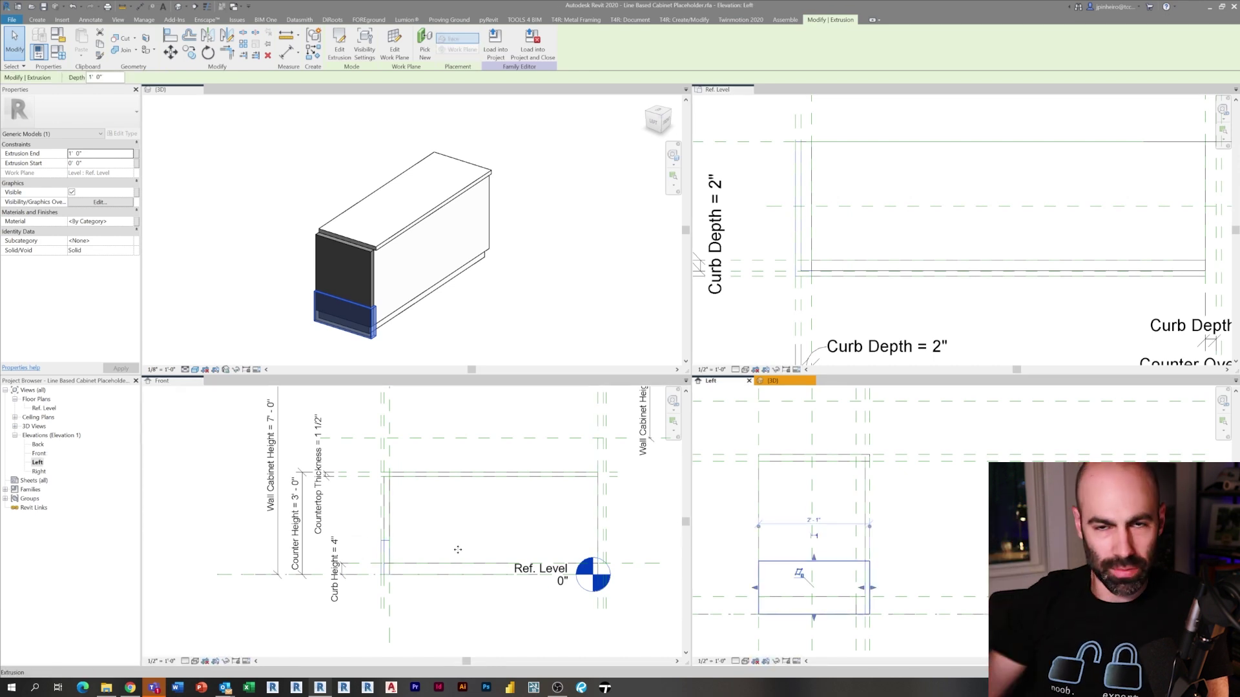
pyautogui.click(391, 559)
pyautogui.scroll(3, 391, 559)
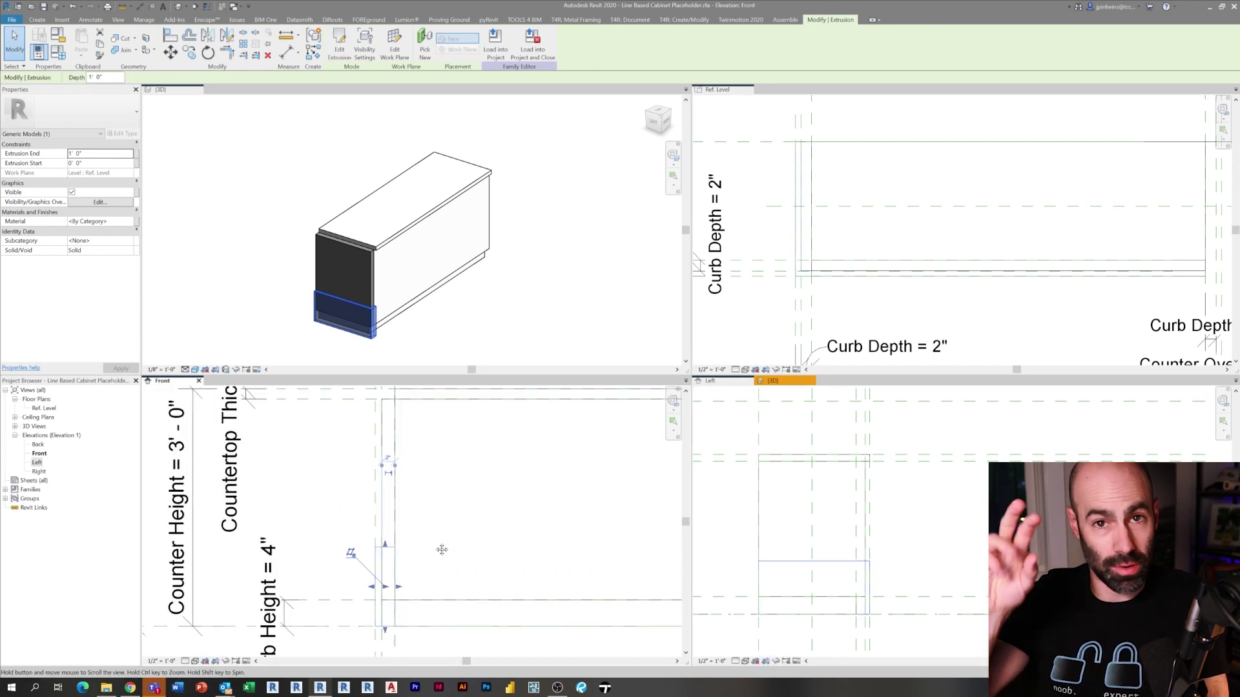
pyautogui.moveTo(386, 571); pyautogui.dragTo(386, 455)
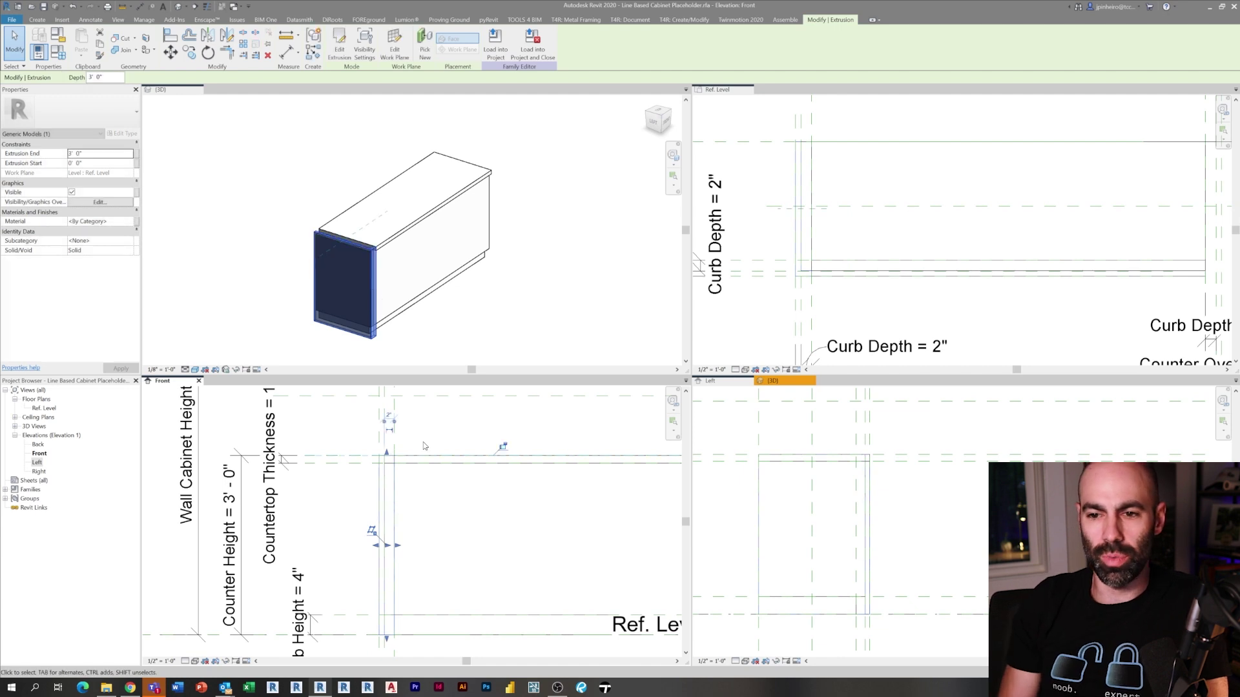
pyautogui.moveTo(493, 487); pyautogui.dragTo(502, 437, button='middle')
pyautogui.moveTo(396, 587); pyautogui.dragTo(399, 413)
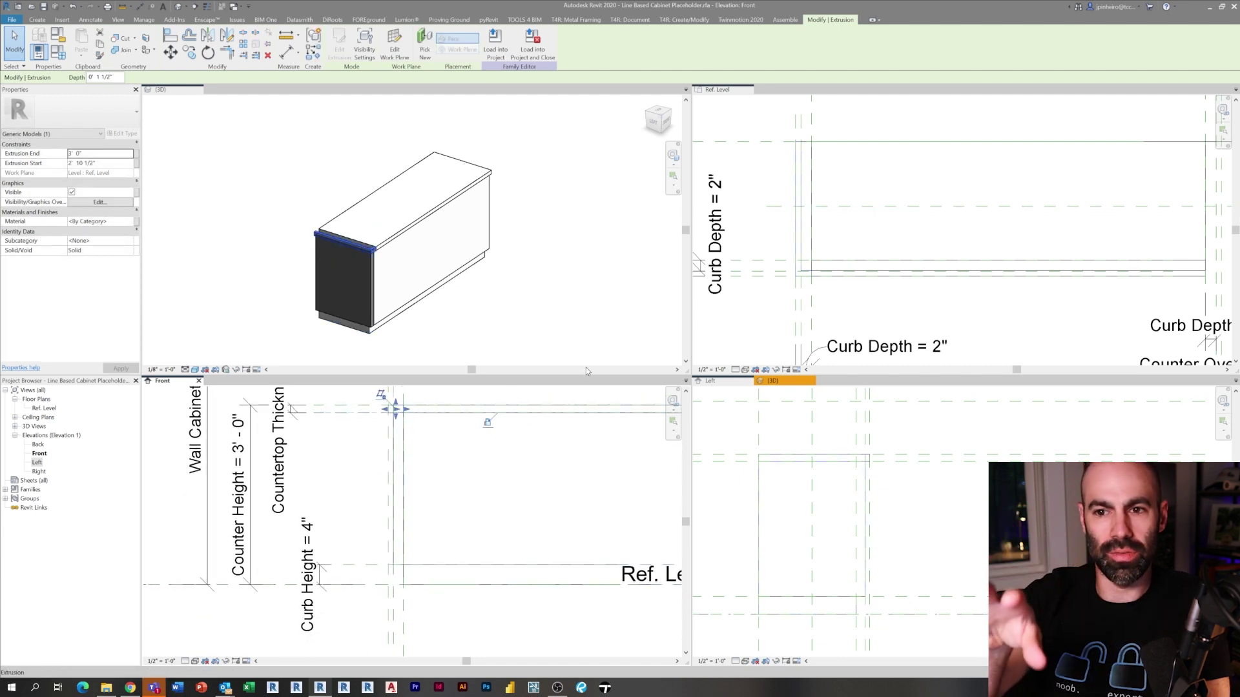
# Replace the countertop end piece's L-shaped sketch with a rectangle from the overlap plane to the cabinet's start plane, locking all four edges.
pyautogui.click(571, 306)
pyautogui.scroll(5, 335, 211)
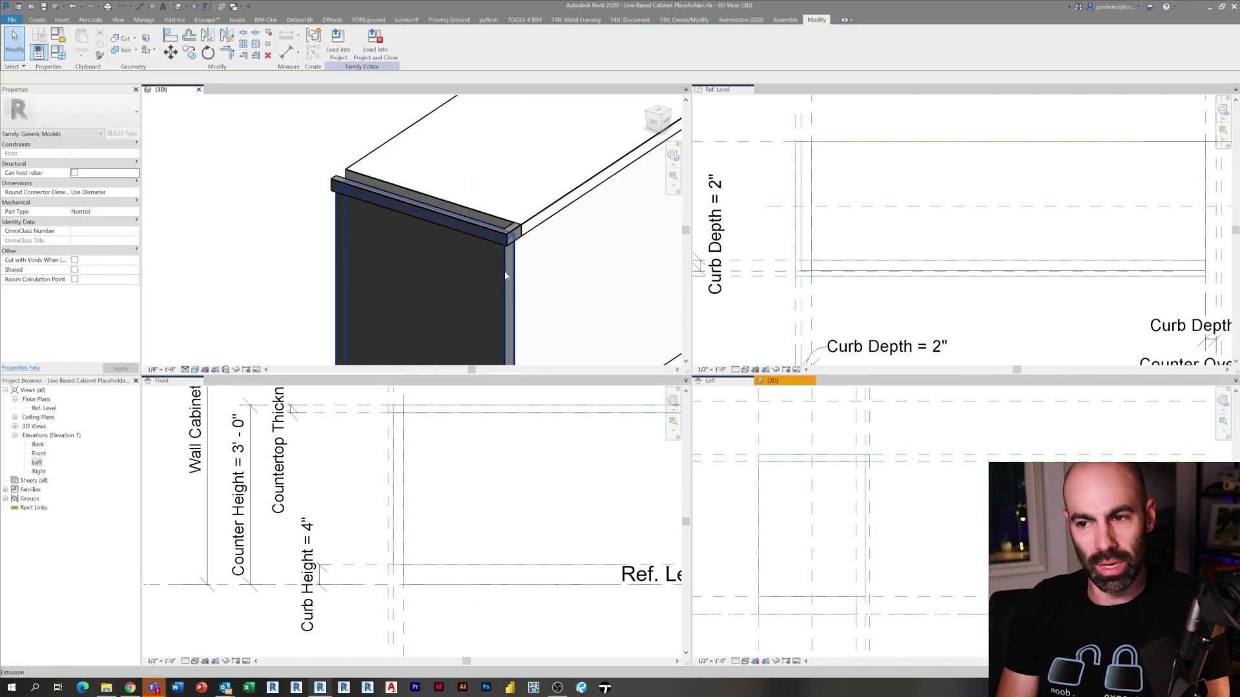
pyautogui.click(514, 240)
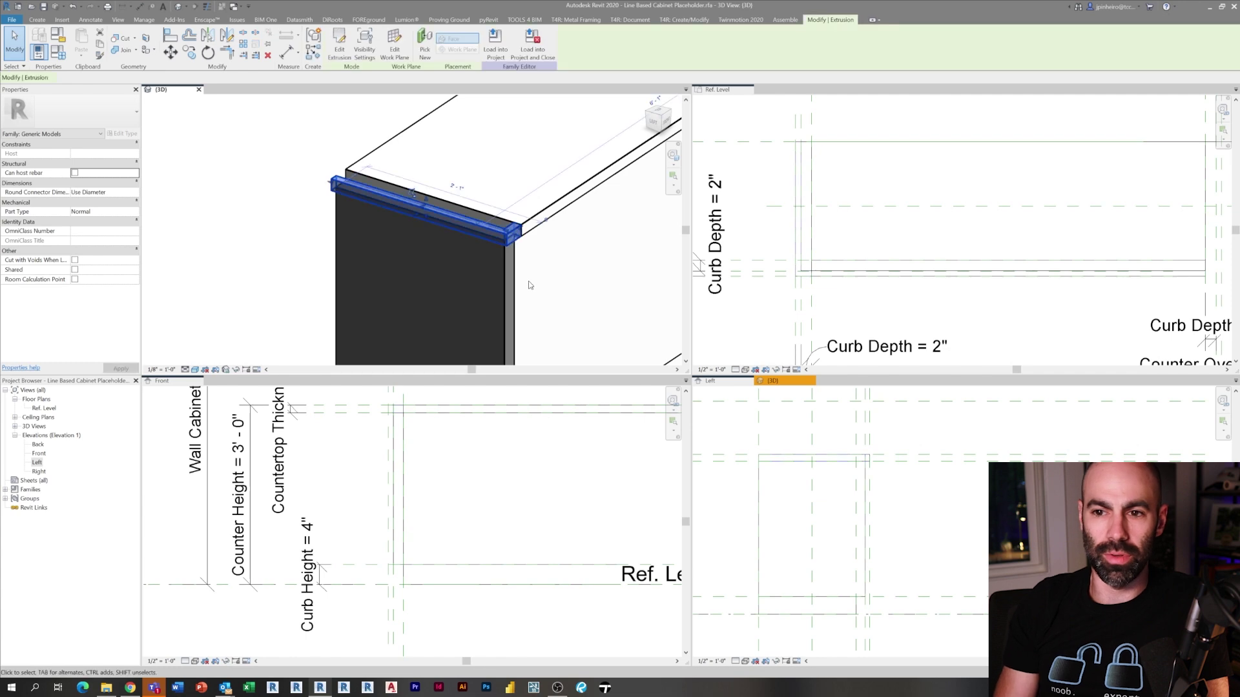
pyautogui.scroll(-2, 463, 260)
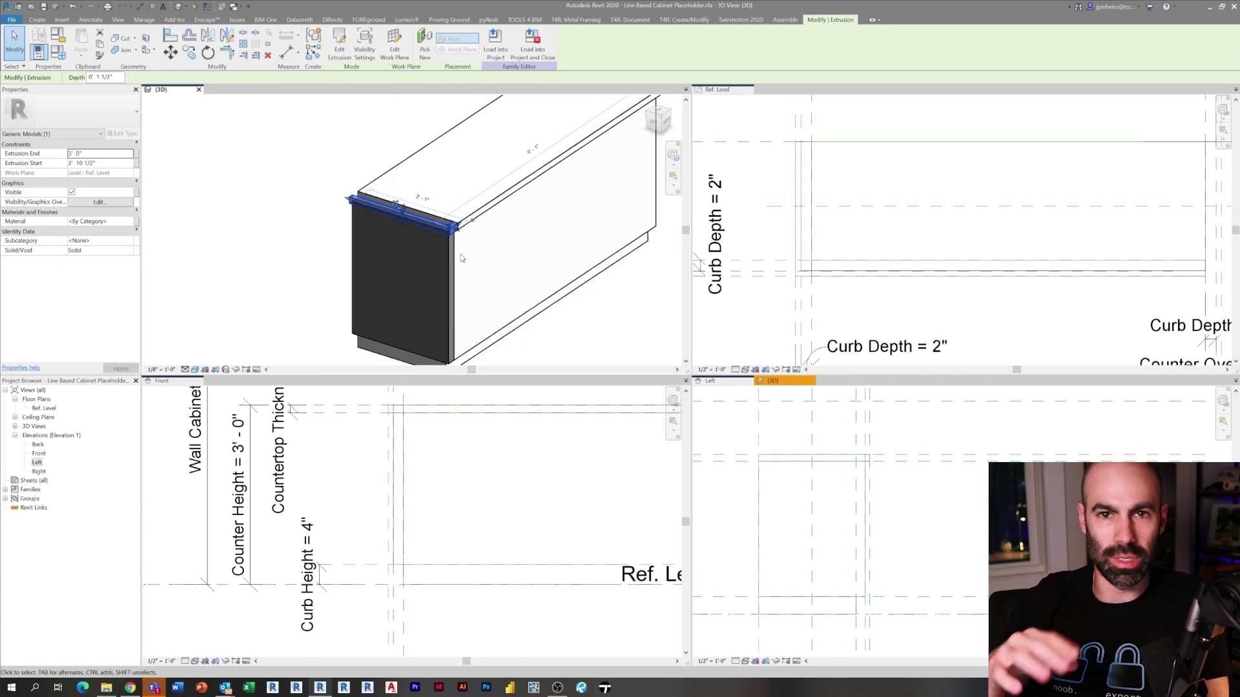
pyautogui.doubleClick(796, 194)
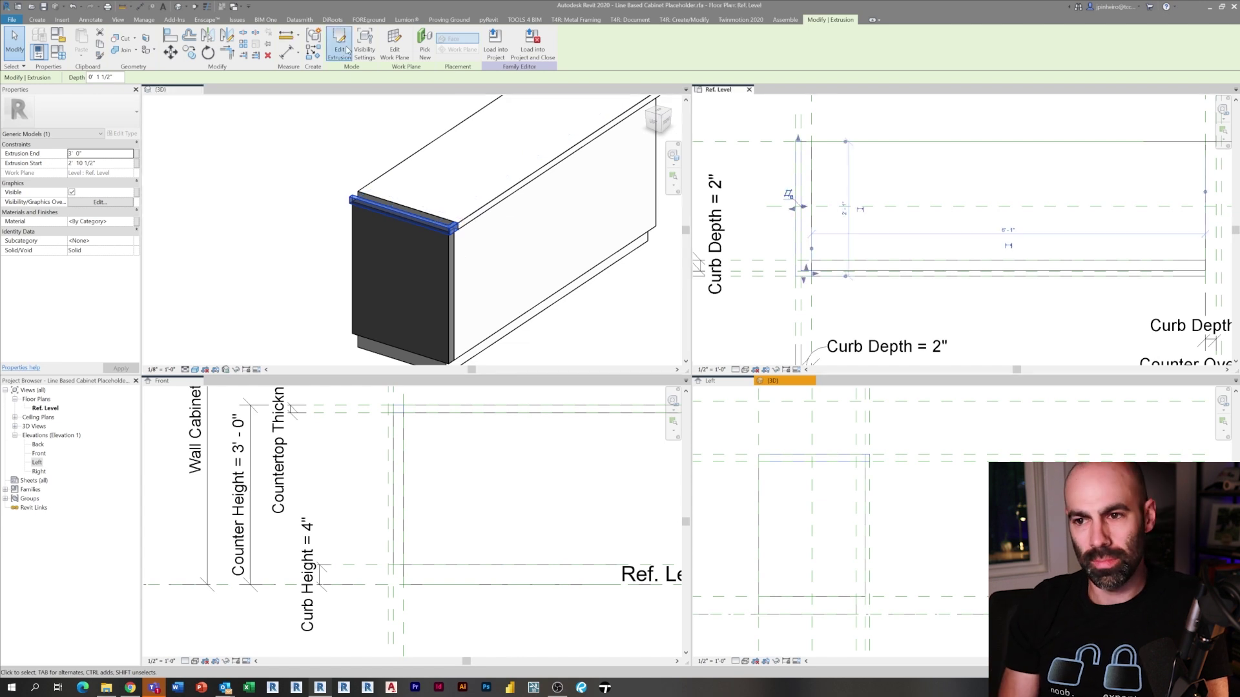
pyautogui.scroll(1, 804, 172)
pyautogui.moveTo(824, 215)
pyautogui.mouseDown(button='middle')
pyautogui.moveTo(818, 282)
pyautogui.moveTo(794, 218)
pyautogui.mouseUp(button='middle')
pyautogui.scroll(-2, 776, 135)
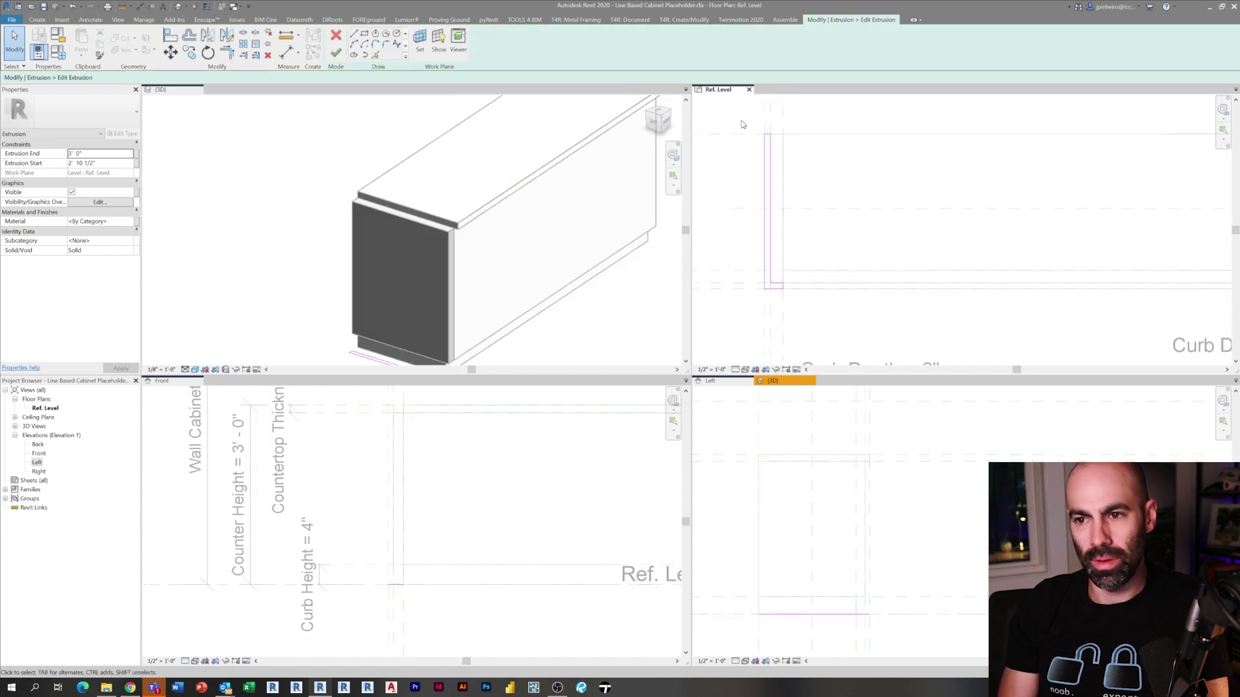
pyautogui.click(365, 33)
pyautogui.click(766, 289)
pyautogui.click(782, 134)
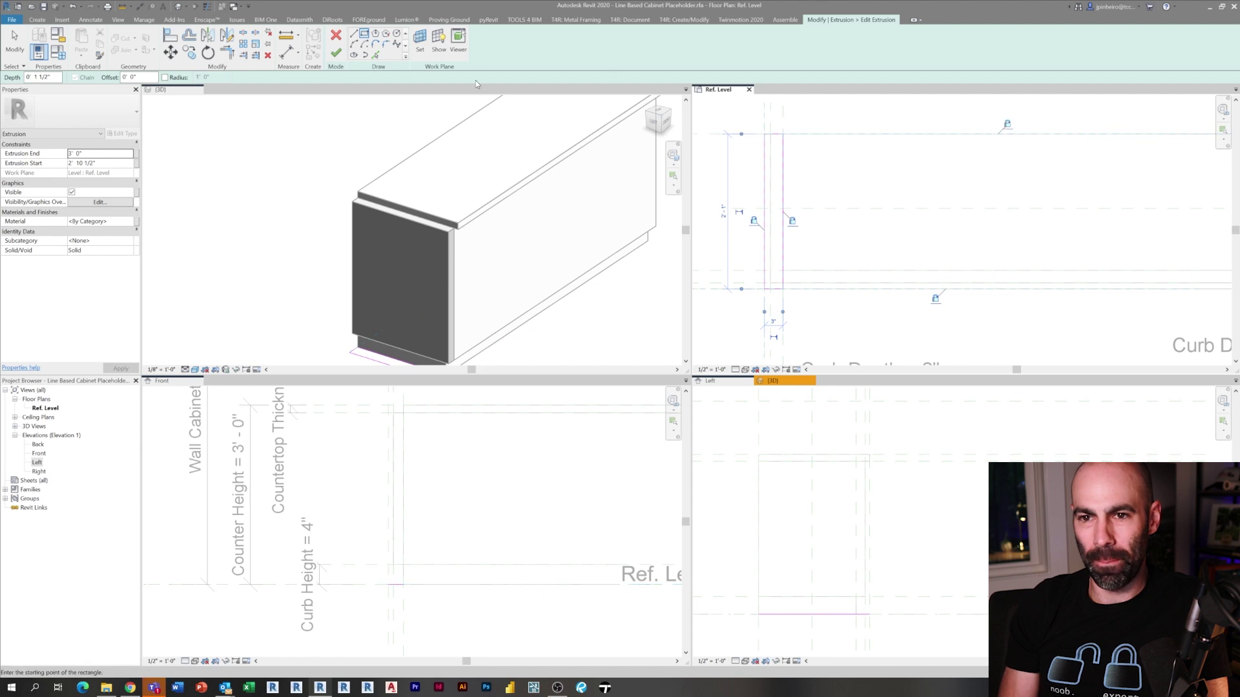
pyautogui.click(336, 53)
# In the Front elevation, align the countertop end piece's underside and top with the countertop thickness and counter height planes and lock them.
pyautogui.scroll(3, 392, 447)
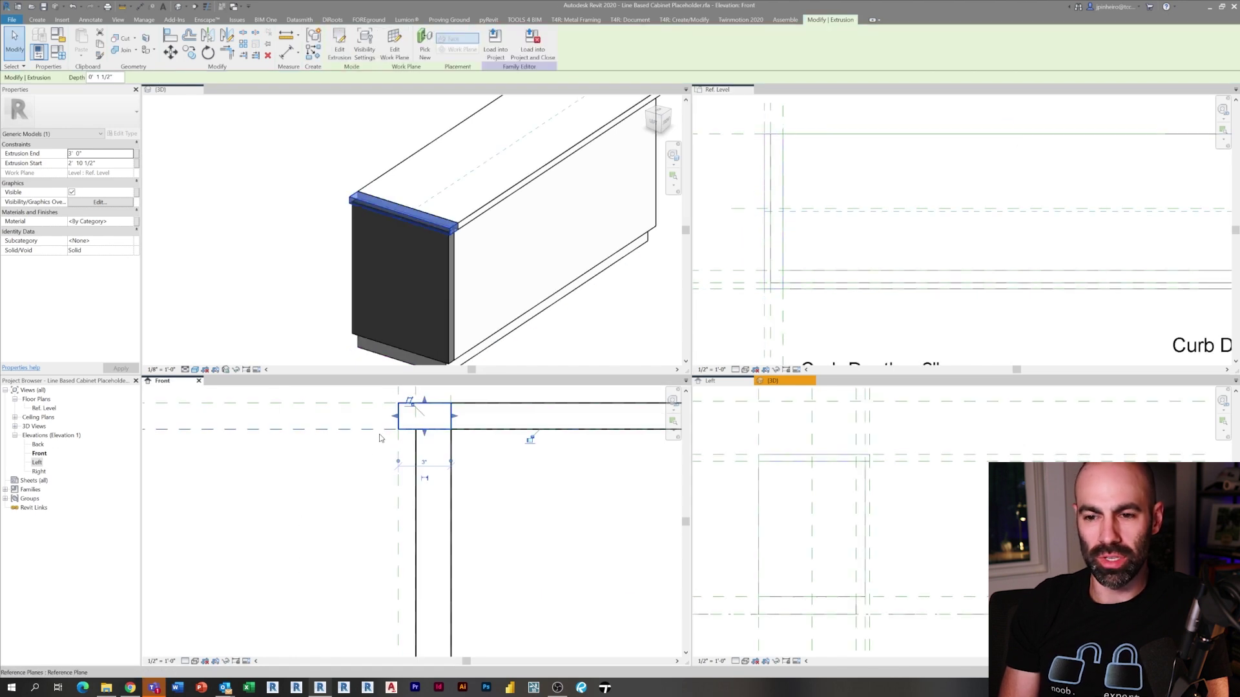
pyautogui.press('l')
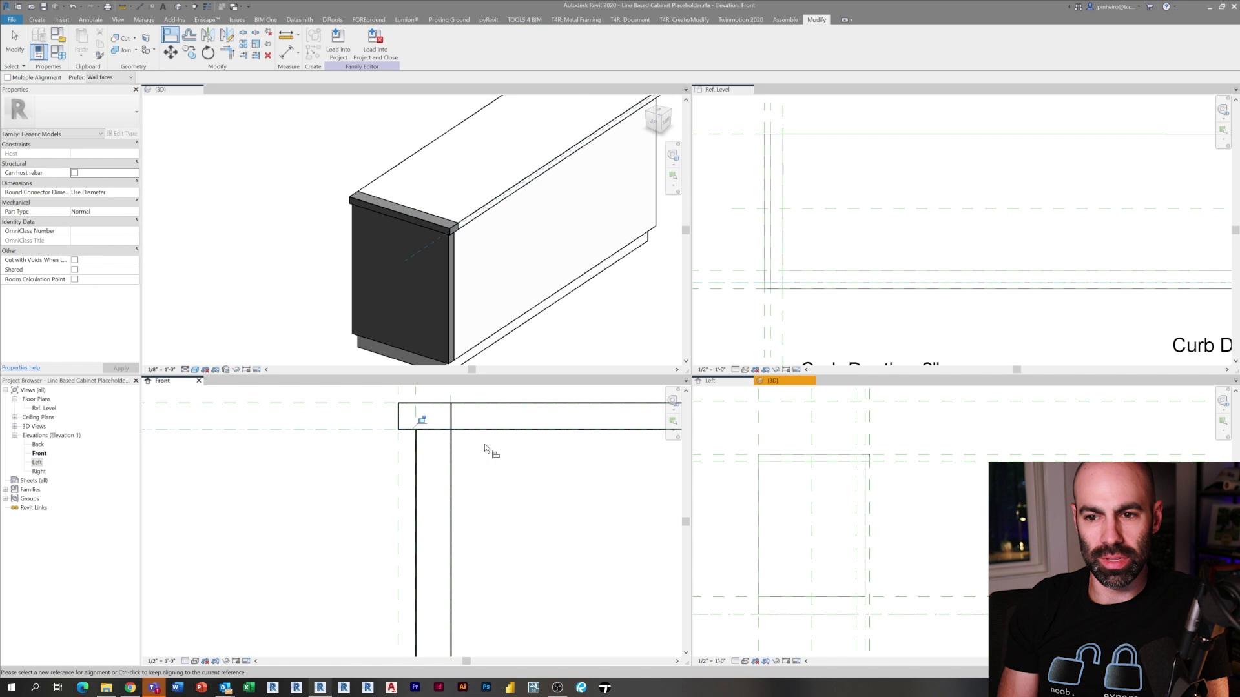
pyautogui.click(370, 401)
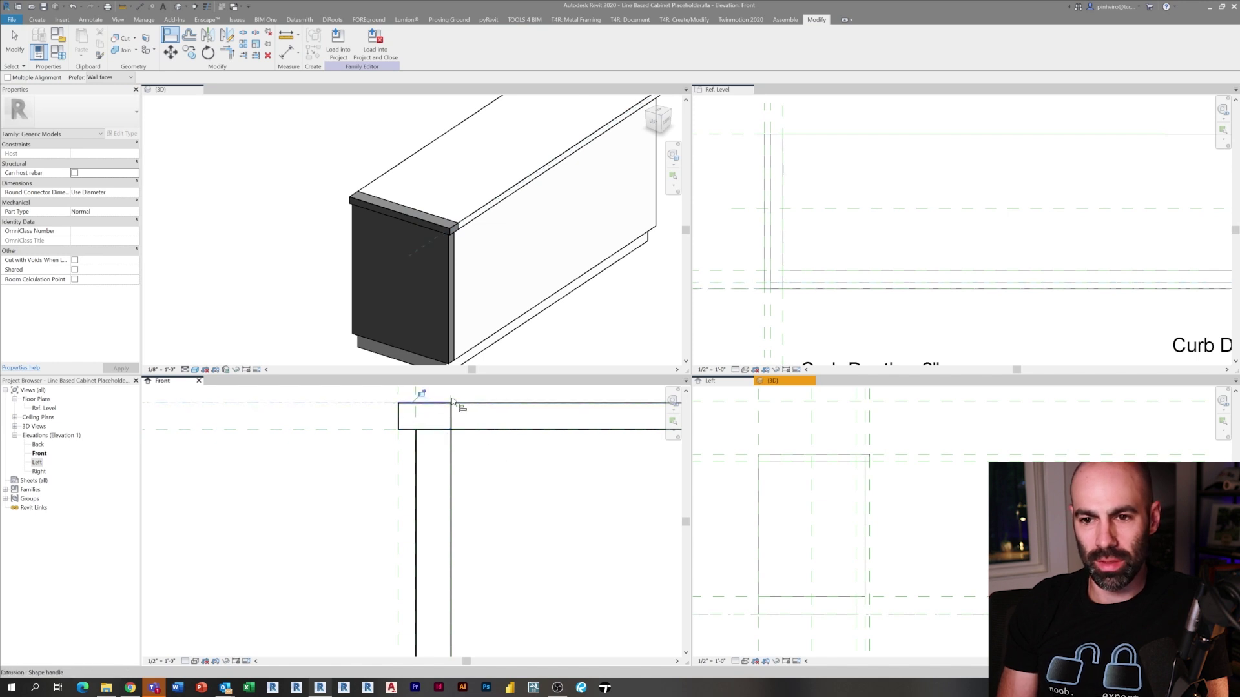
pyautogui.press('Escape')
pyautogui.press('Escape')
pyautogui.moveTo(393, 430); pyautogui.dragTo(431, 493, button='middle')
pyautogui.click(426, 466)
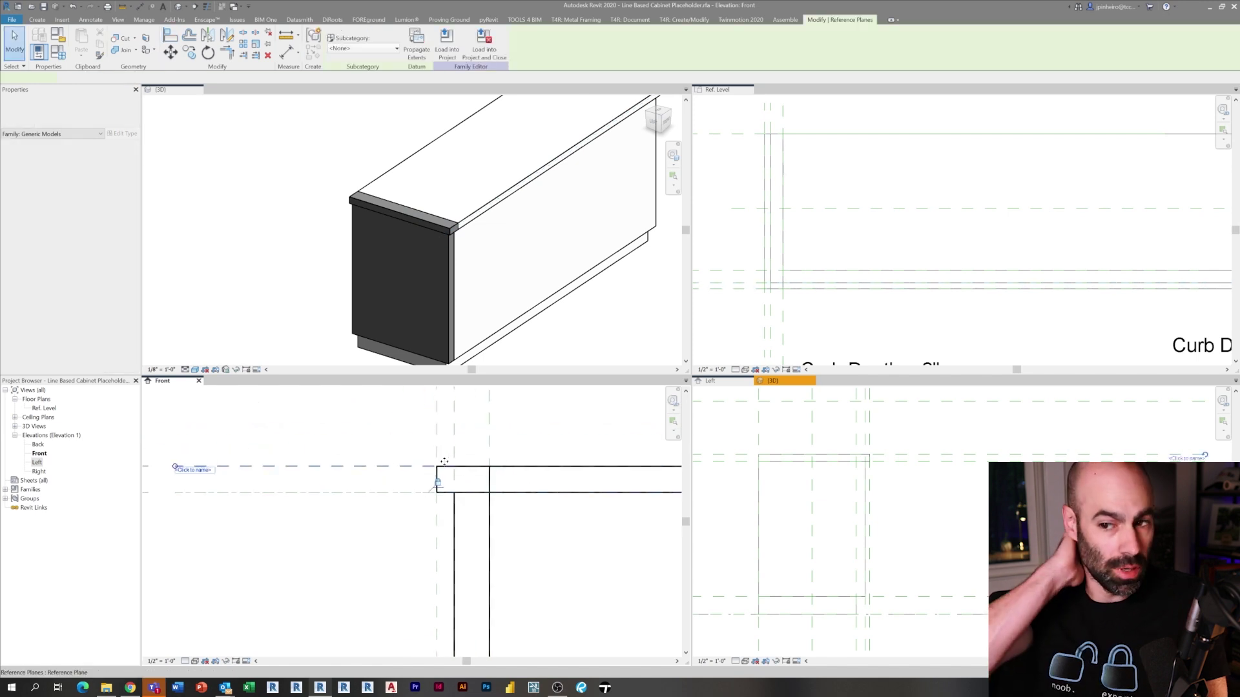
pyautogui.click(417, 486)
pyautogui.press('a')
pyautogui.moveTo(400, 482); pyautogui.dragTo(379, 475, button='middle')
pyautogui.press('l')
pyautogui.click(463, 465)
pyautogui.press('Escape')
pyautogui.press('Escape')
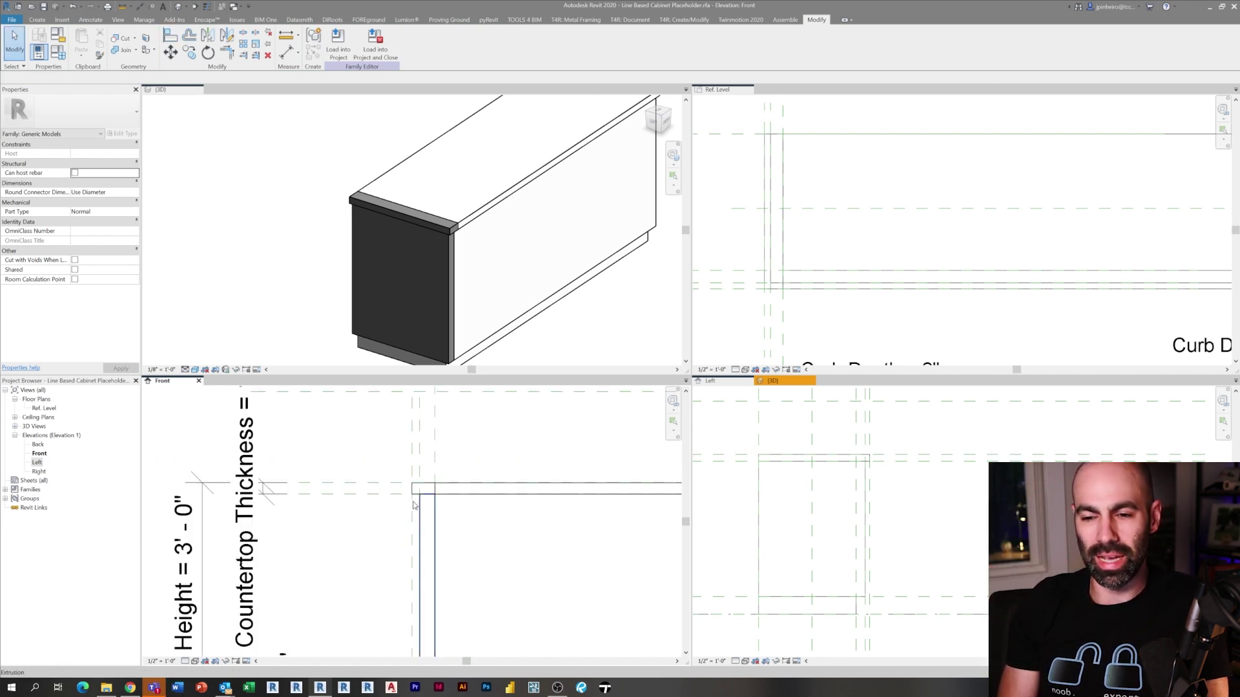
# Associate the material of the side panel and countertop end piece with the Generic Cabinet Material parameter.
pyautogui.scroll(-4, 431, 457)
pyautogui.scroll(-2, 453, 315)
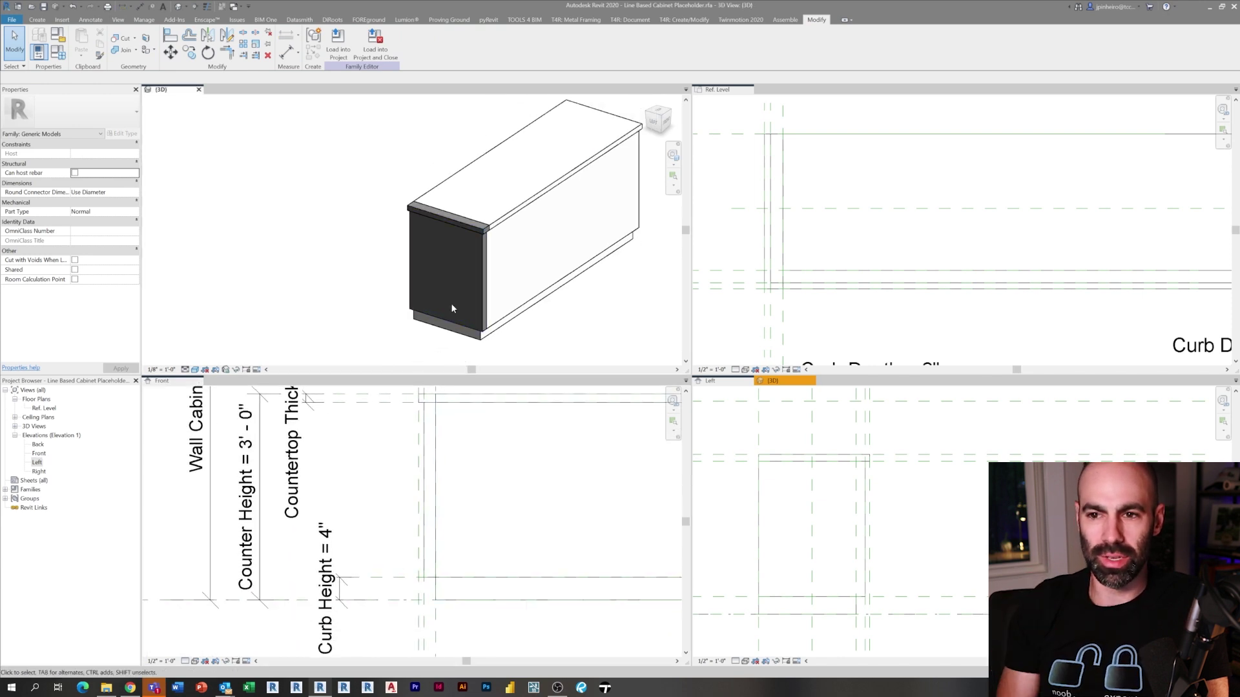
pyautogui.click(477, 269)
pyautogui.scroll(3, 455, 213)
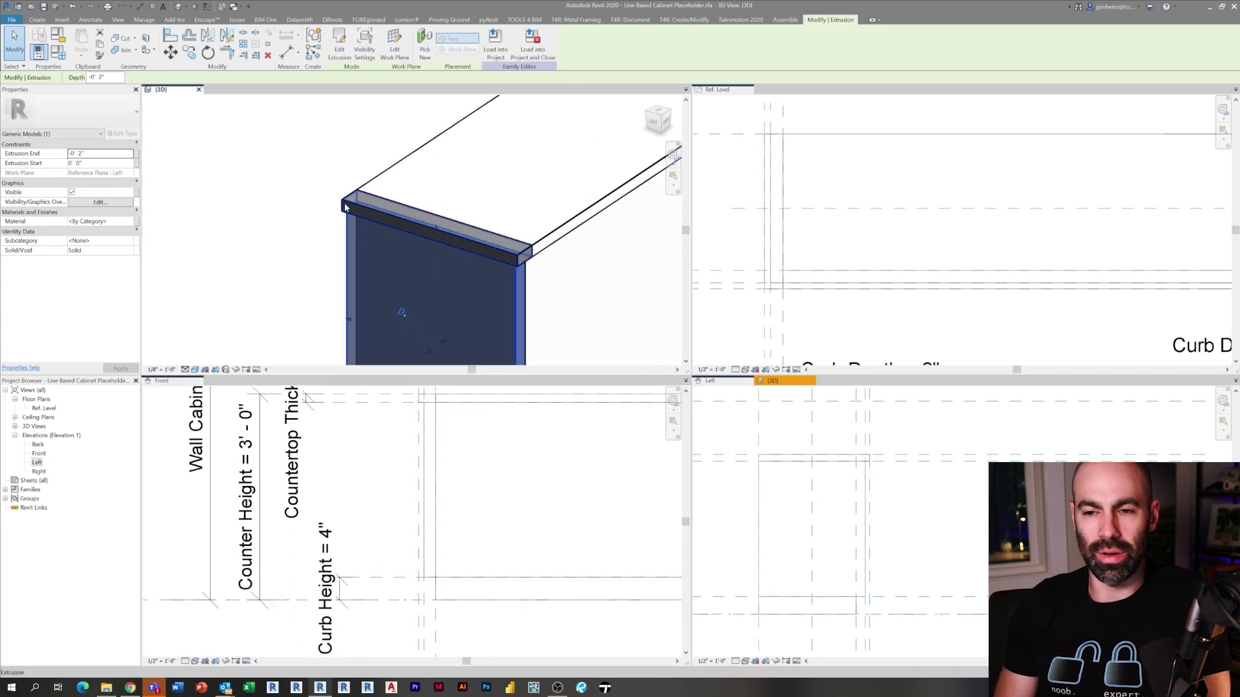
pyautogui.keyDown('ctrl'); pyautogui.click(345, 207); pyautogui.keyUp('ctrl')
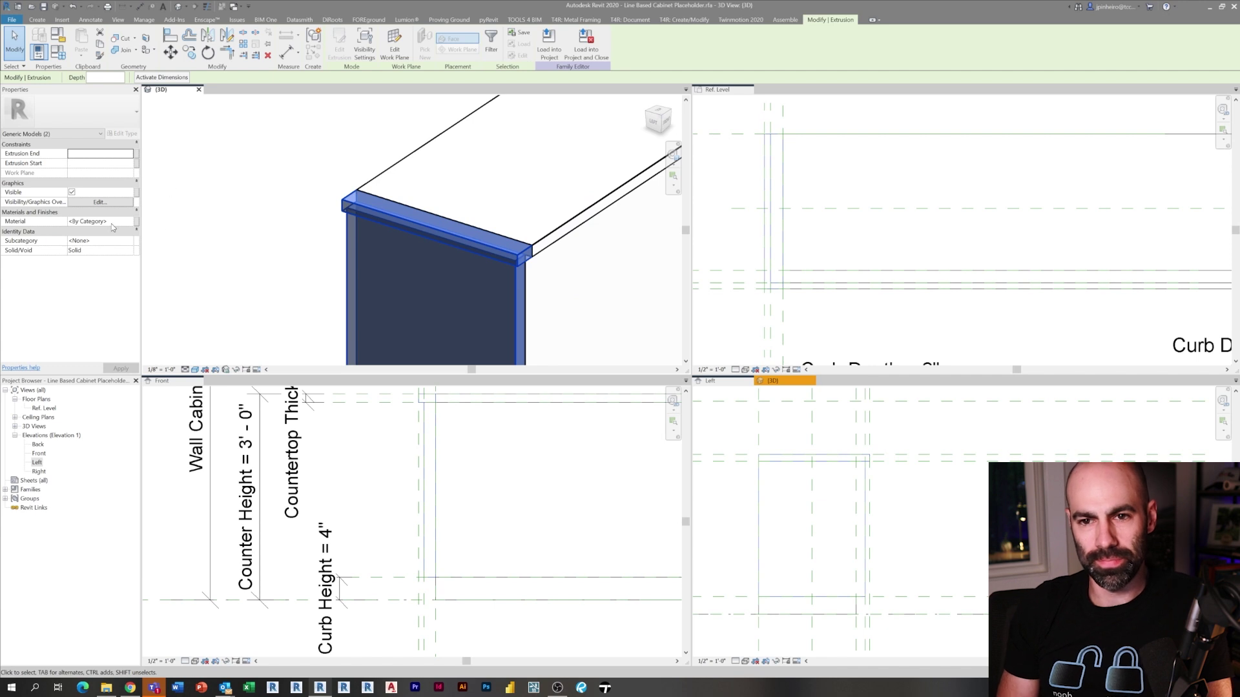
pyautogui.click(137, 224)
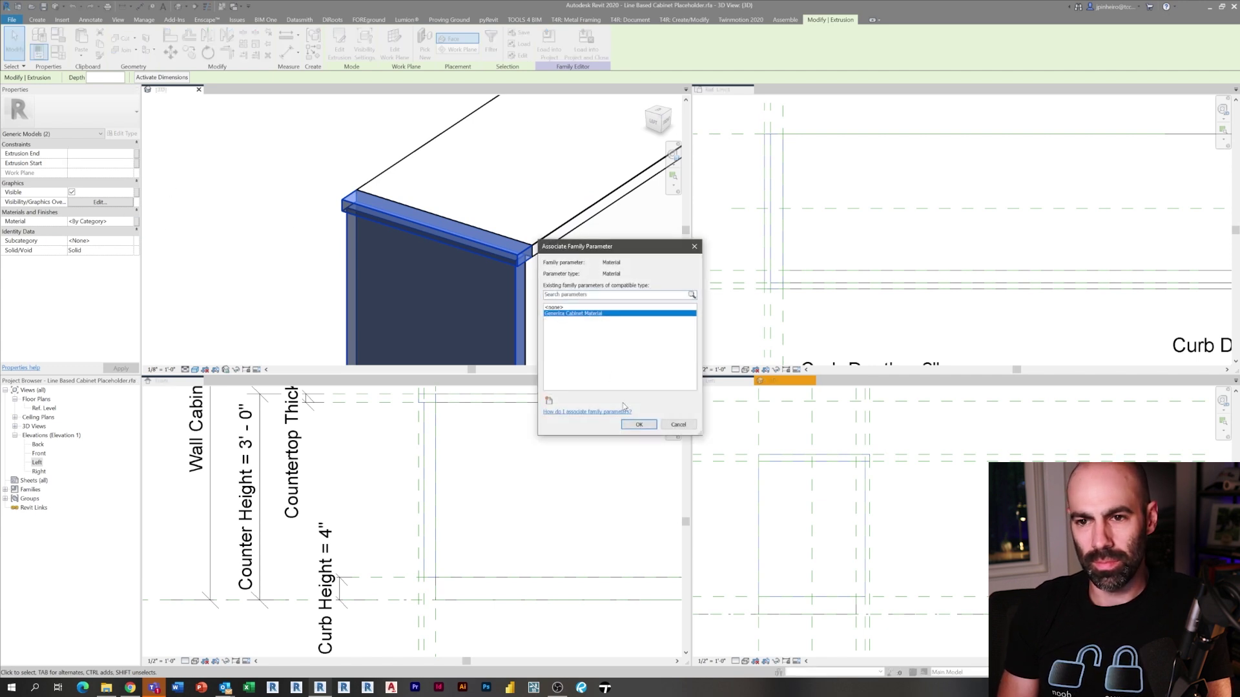
pyautogui.click(636, 425)
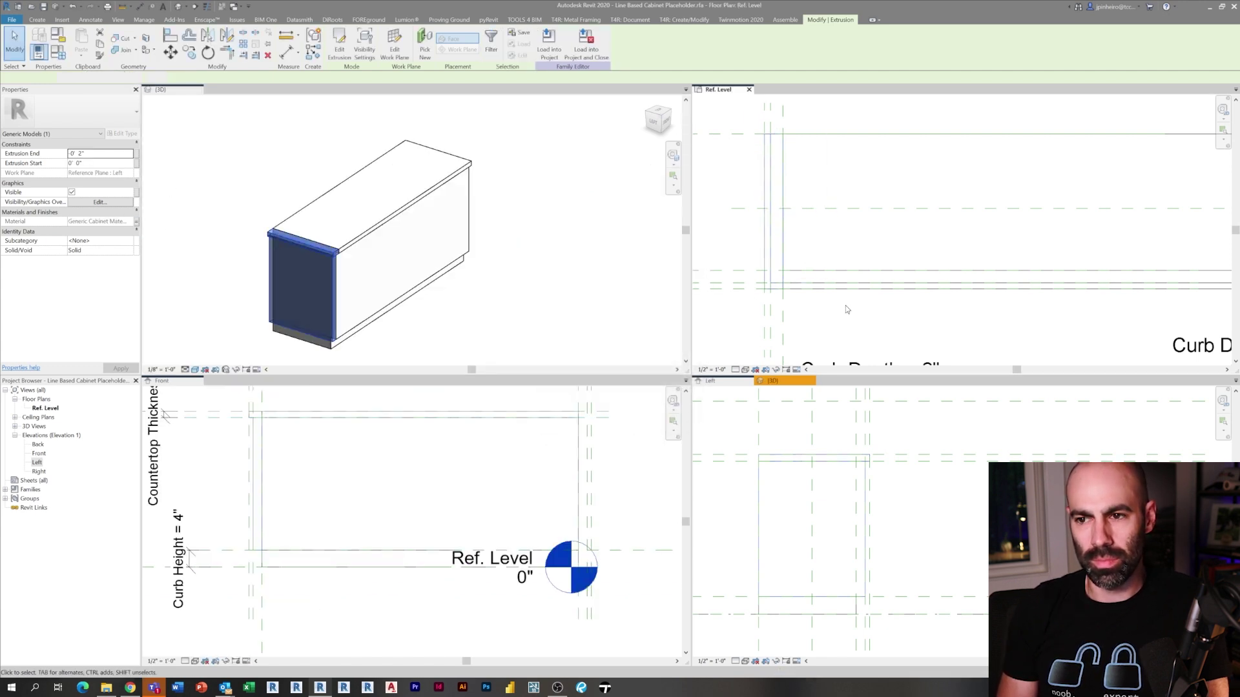
# Copy the side panel and countertop end piece to the opposite end of the cabinet in the Ref. Level plan.
pyautogui.press('c')
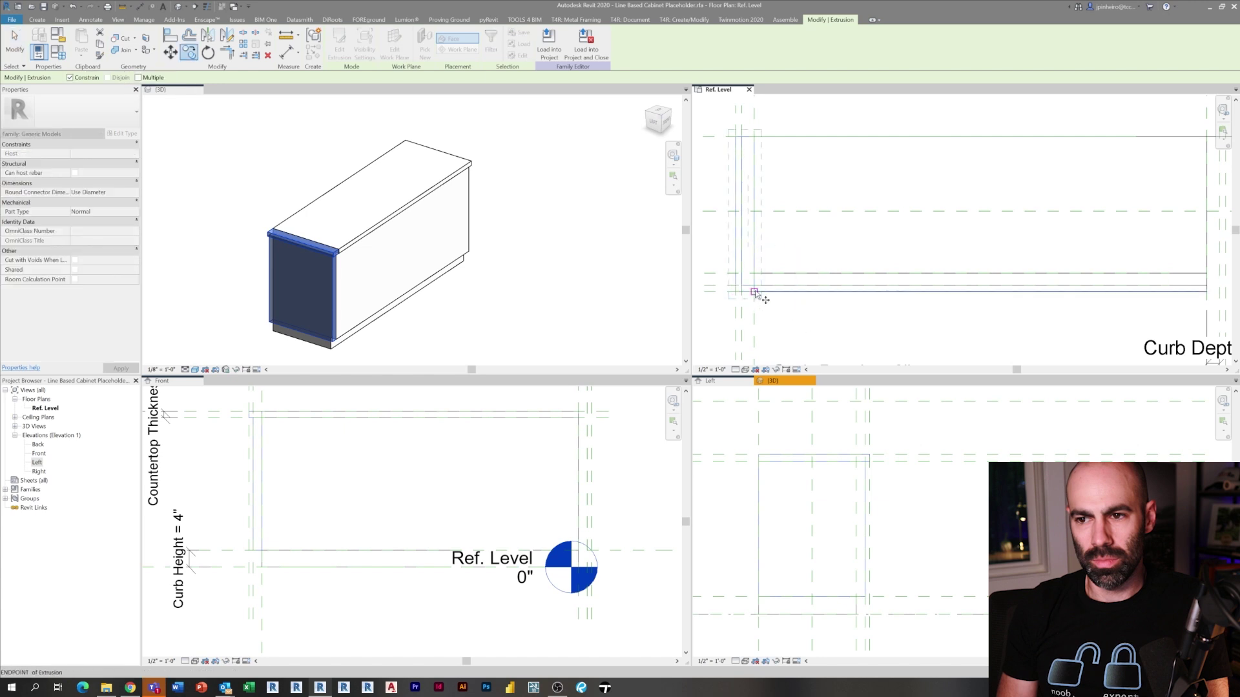
pyautogui.moveTo(1004, 315); pyautogui.dragTo(686, 342, button='middle')
pyautogui.click(875, 316)
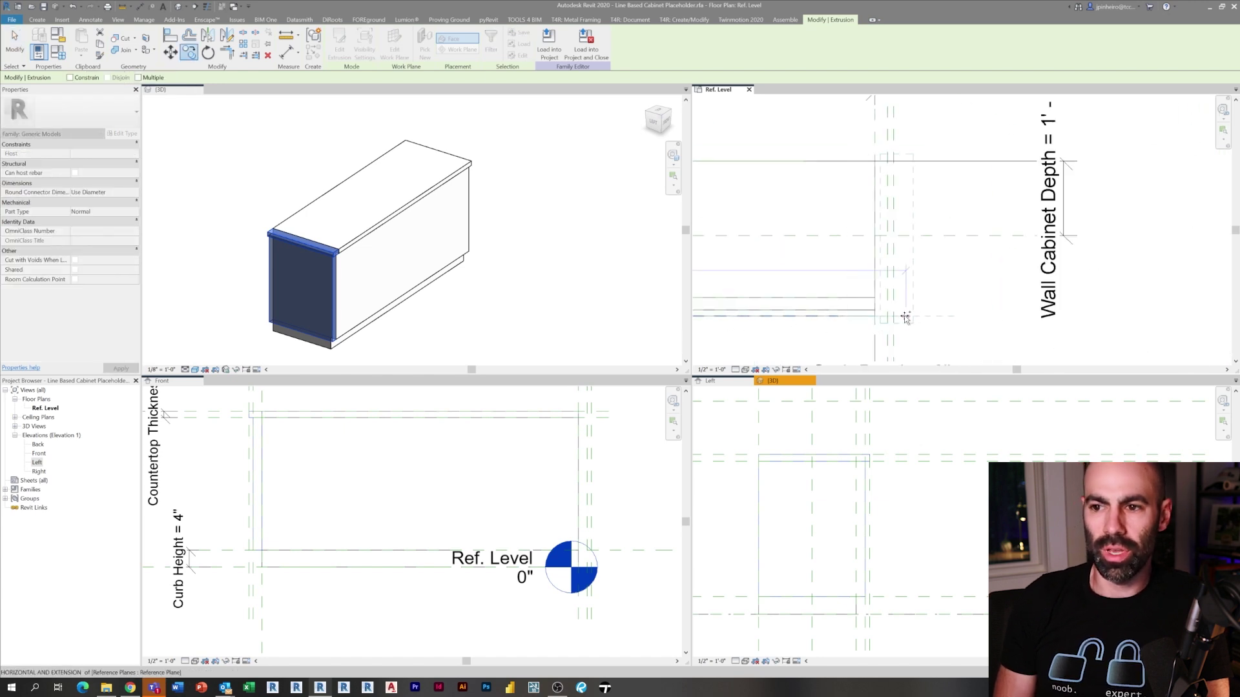
pyautogui.click(891, 317)
pyautogui.press('Escape')
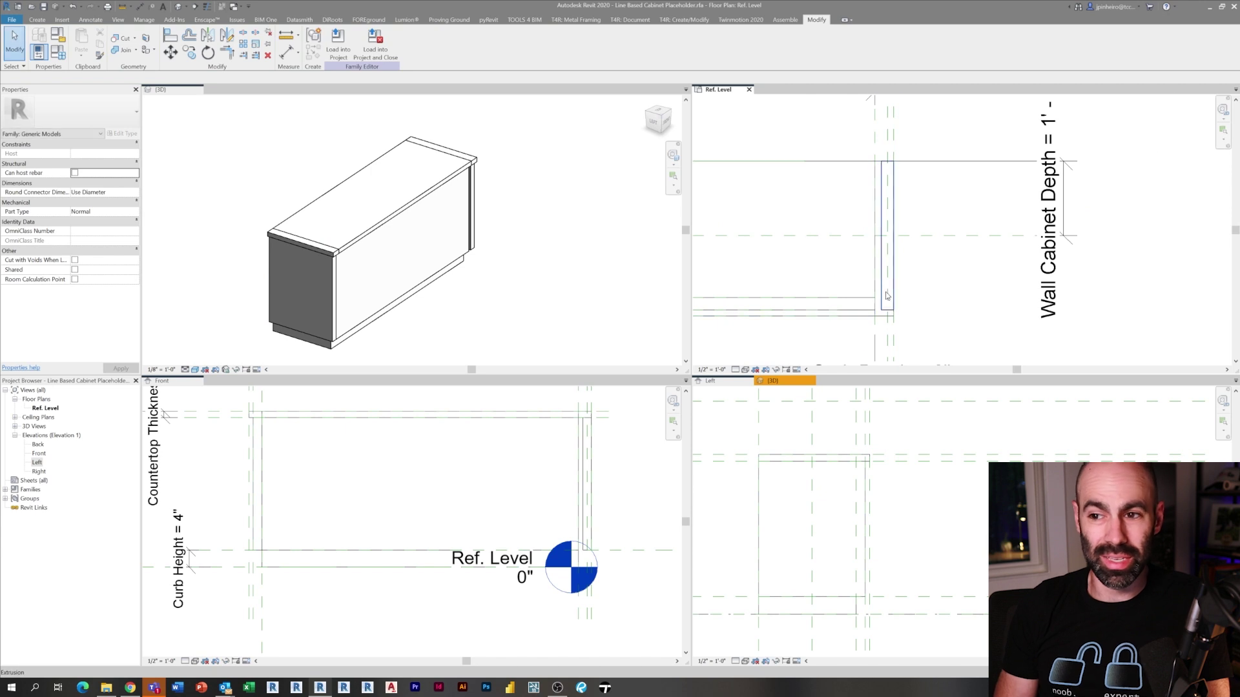
# Reposition the copied side panel against the cabinet's end reference plane, keeping its 2" thickness.
pyautogui.scroll(4, 887, 295)
pyautogui.click(853, 231)
pyautogui.moveTo(853, 231)
pyautogui.mouseDown()
pyautogui.moveTo(832, 223)
pyautogui.moveTo(875, 239)
pyautogui.mouseUp()
pyautogui.scroll(-1, 907, 280)
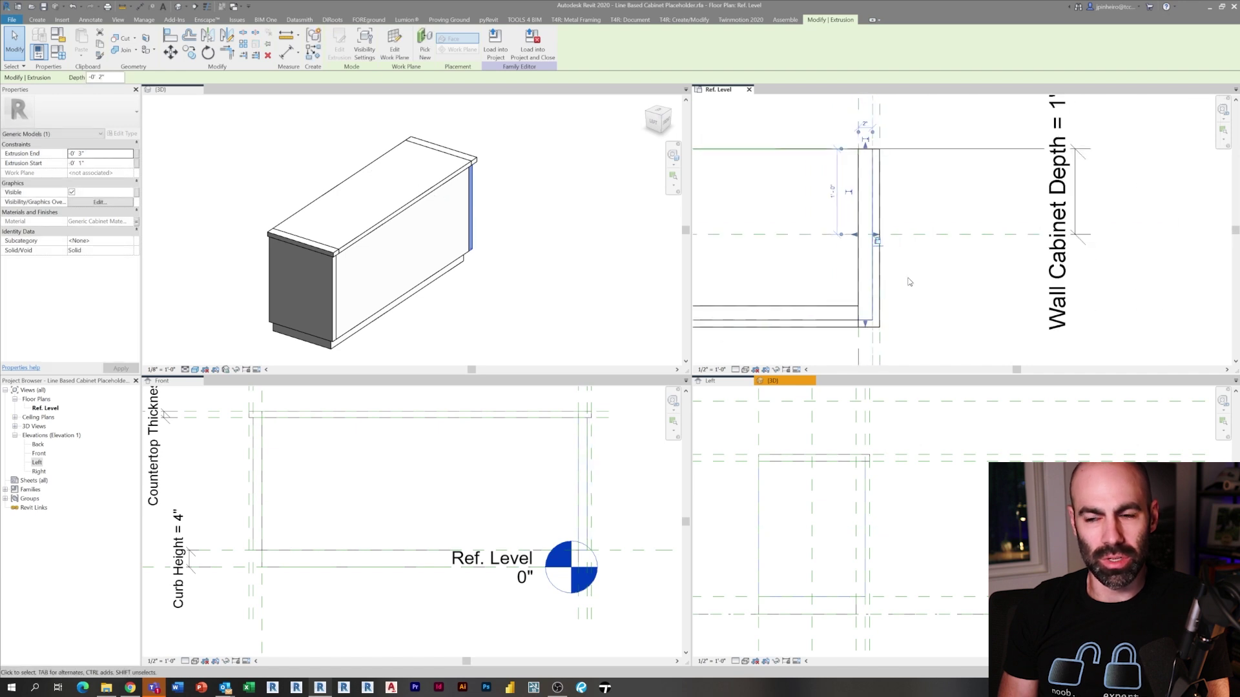
pyautogui.click(907, 277)
pyautogui.moveTo(907, 278); pyautogui.dragTo(889, 264, button='middle')
# Lock the copied countertop end piece's edges to the adjacent reference planes in the Ref. Level plan.
pyautogui.click(861, 301)
pyautogui.scroll(2, 850, 320)
pyautogui.moveTo(851, 308); pyautogui.dragTo(851, 308)
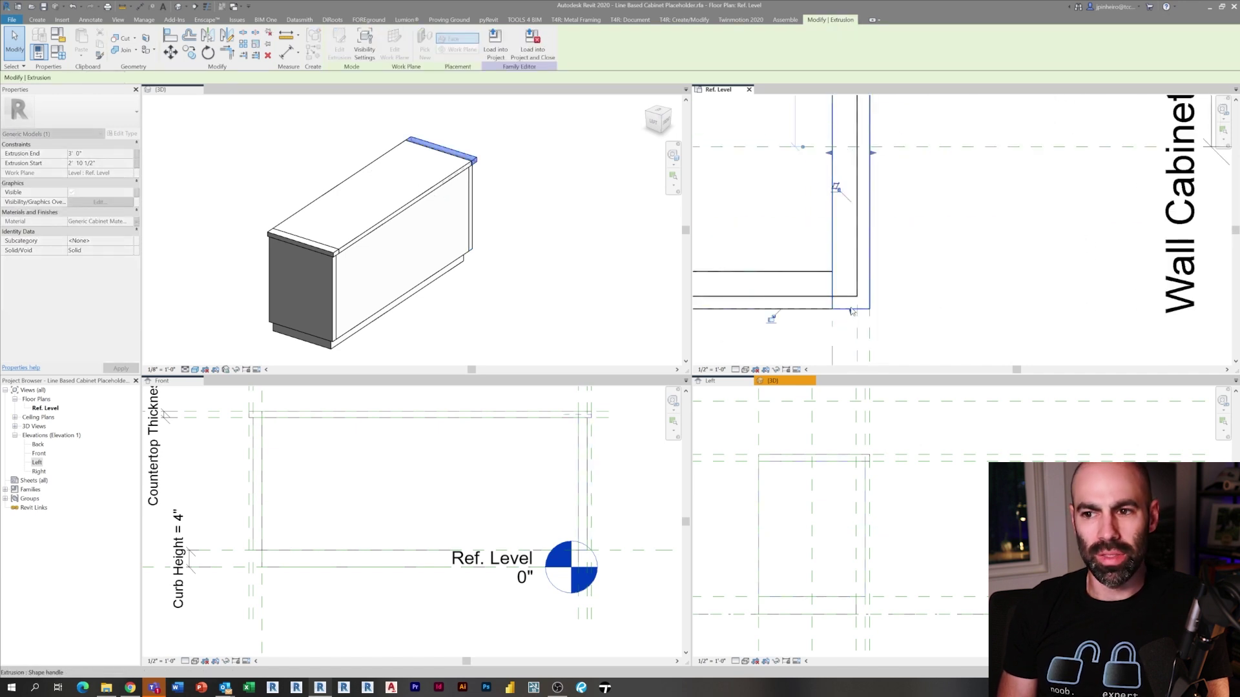
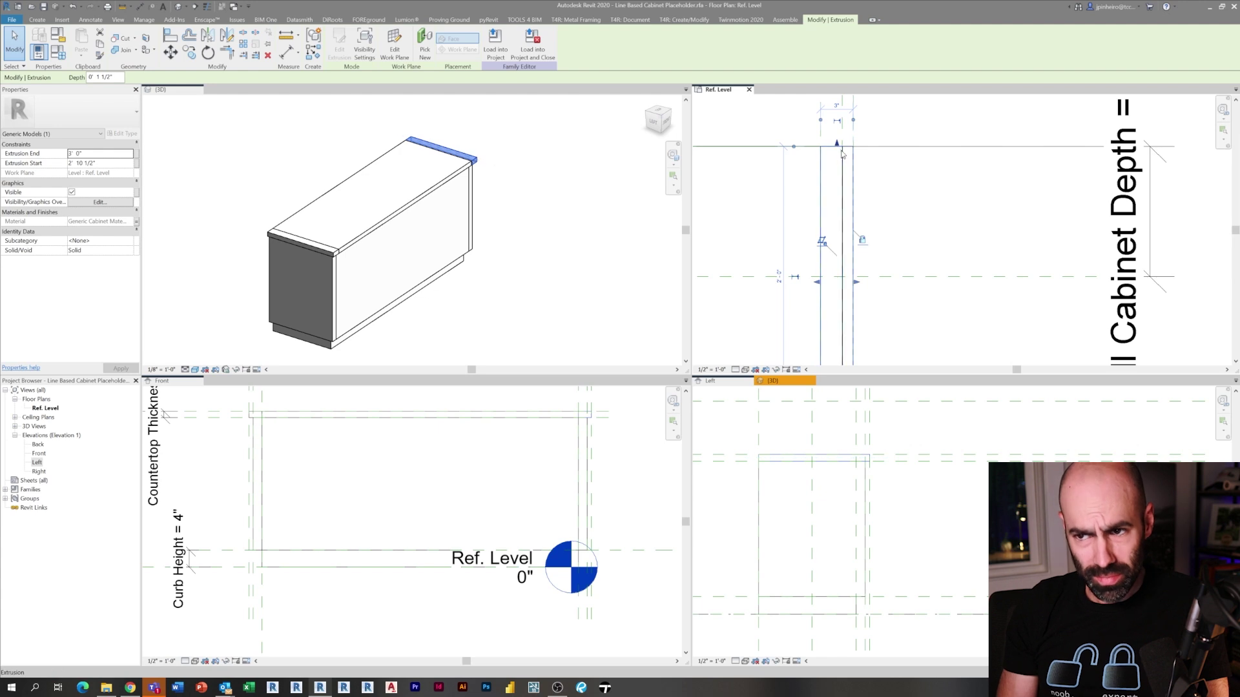
pyautogui.moveTo(837, 143); pyautogui.dragTo(838, 149)
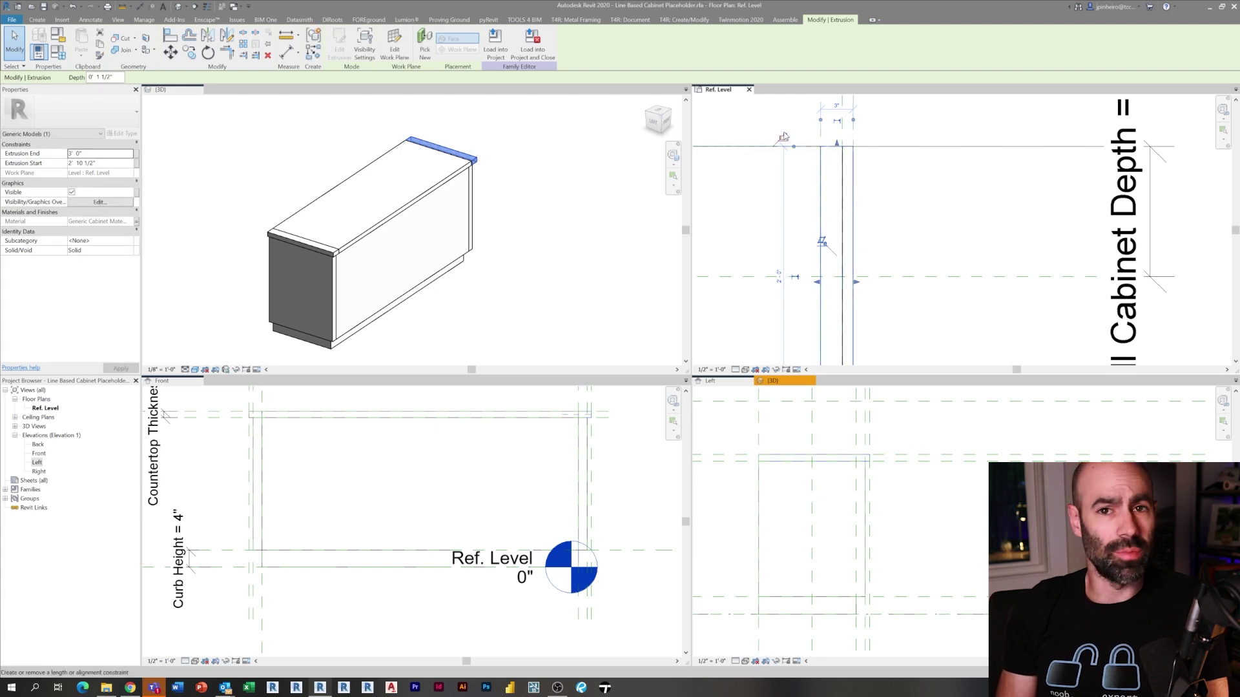
pyautogui.click(923, 249)
pyautogui.scroll(-3, 923, 248)
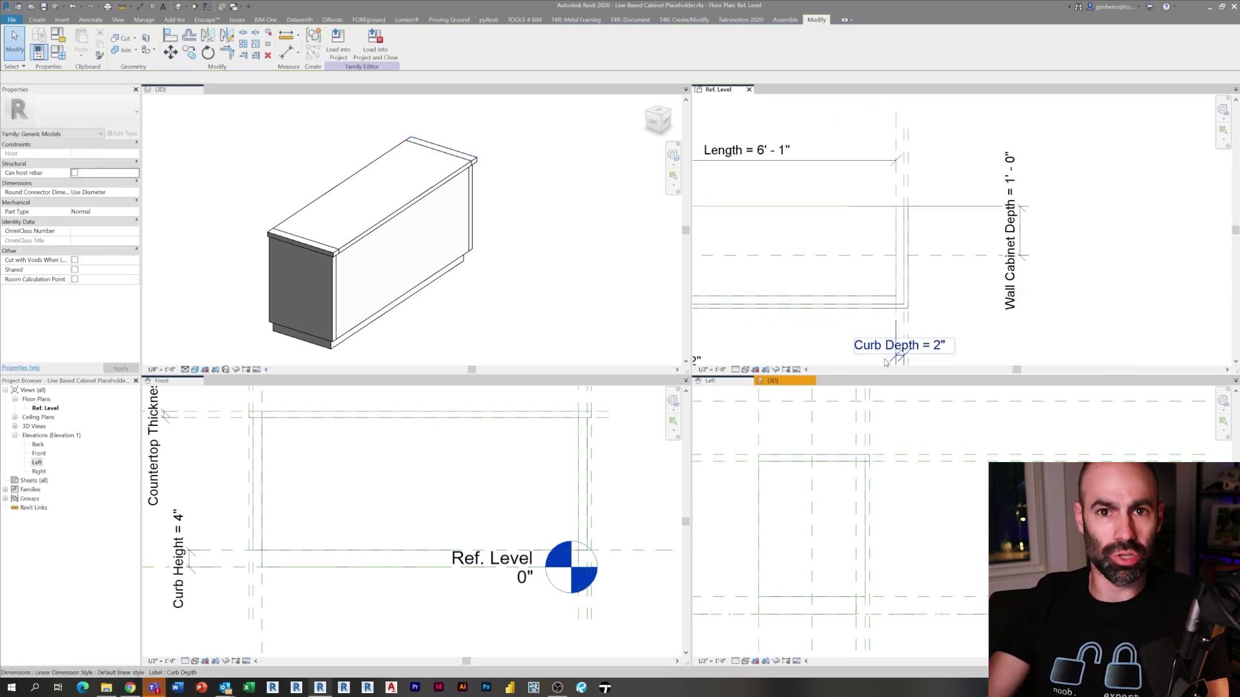
# Associate the visibility of the right side panel and its countertop end piece with a new Yes/No type parameter named Right End Panel.
pyautogui.click(493, 185)
pyautogui.scroll(5, 354, 193)
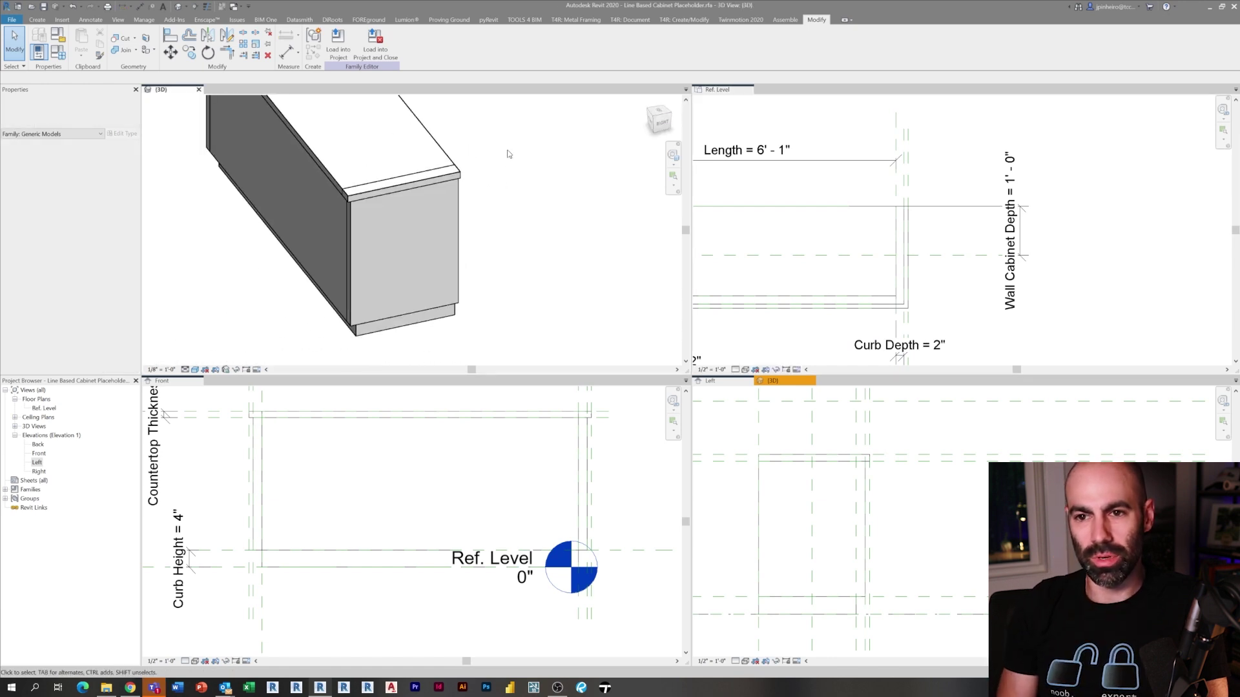
pyautogui.click(484, 276)
pyautogui.scroll(3, 563, 118)
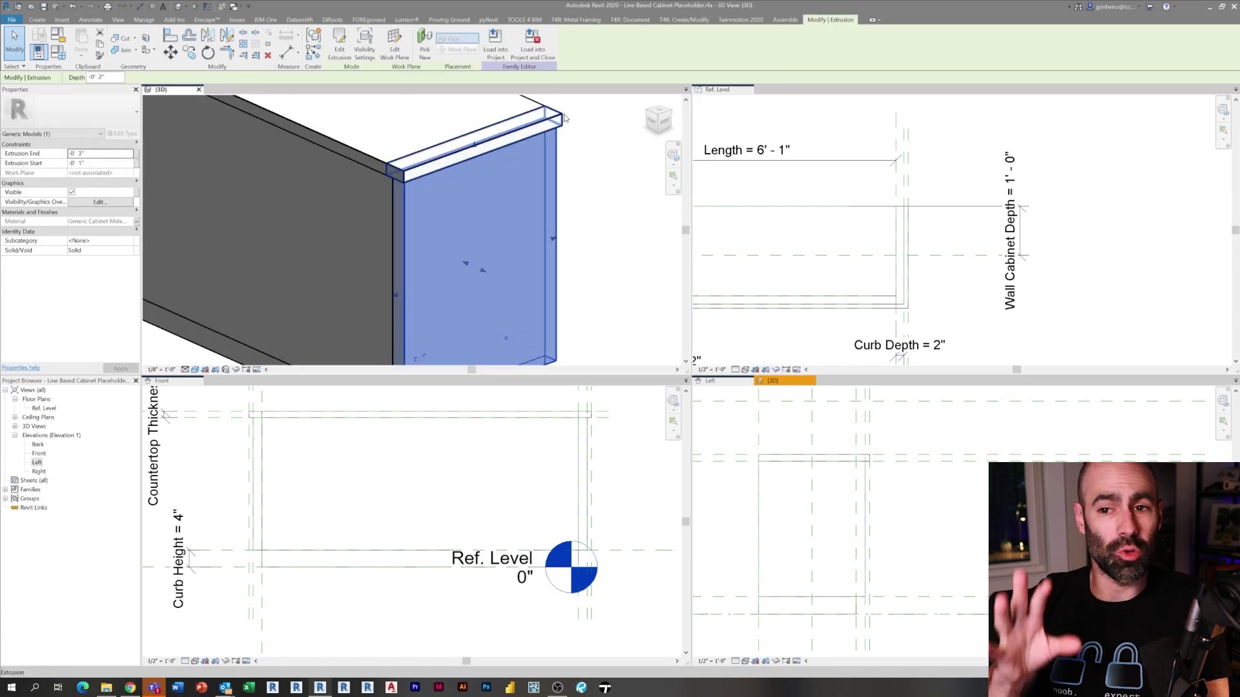
pyautogui.keyDown('ctrl'); pyautogui.click(557, 129); pyautogui.keyUp('ctrl')
pyautogui.scroll(-3, 554, 152)
pyautogui.keyDown('shift'); pyautogui.moveTo(516, 216); pyautogui.dragTo(570, 216, button='middle'); pyautogui.keyUp('shift')
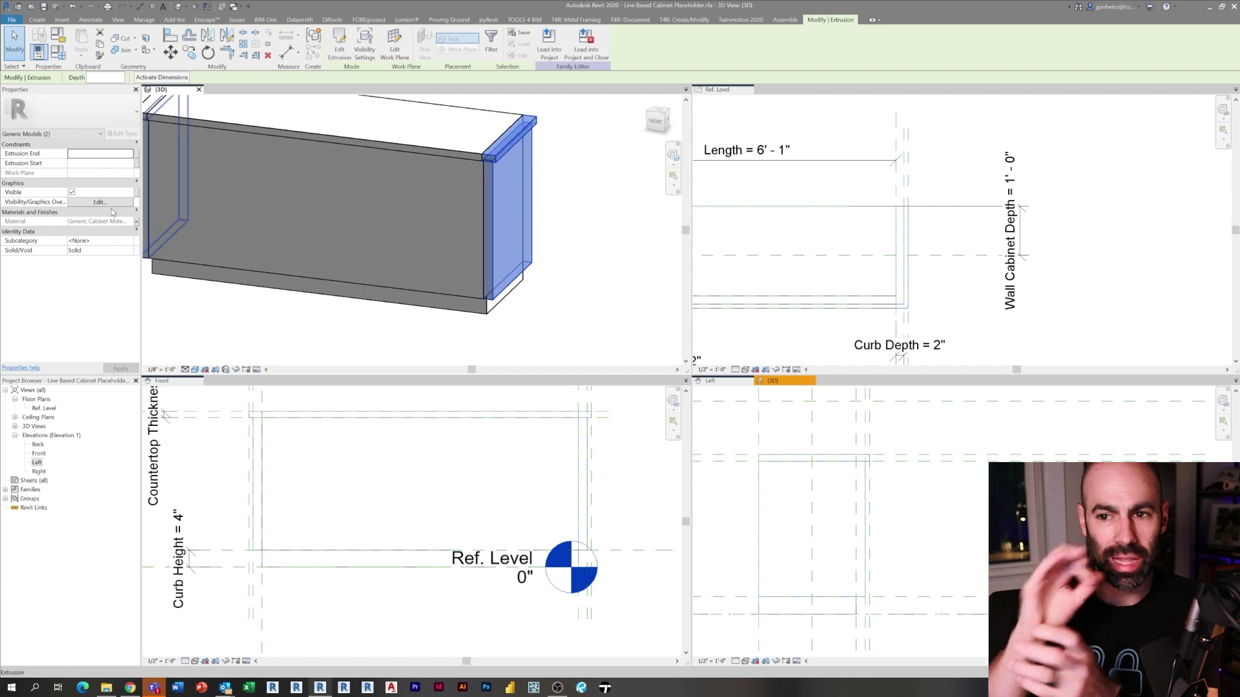
pyautogui.scroll(-3, 416, 283)
pyautogui.keyDown('shift'); pyautogui.moveTo(417, 283); pyautogui.dragTo(362, 283, button='middle'); pyautogui.keyUp('shift')
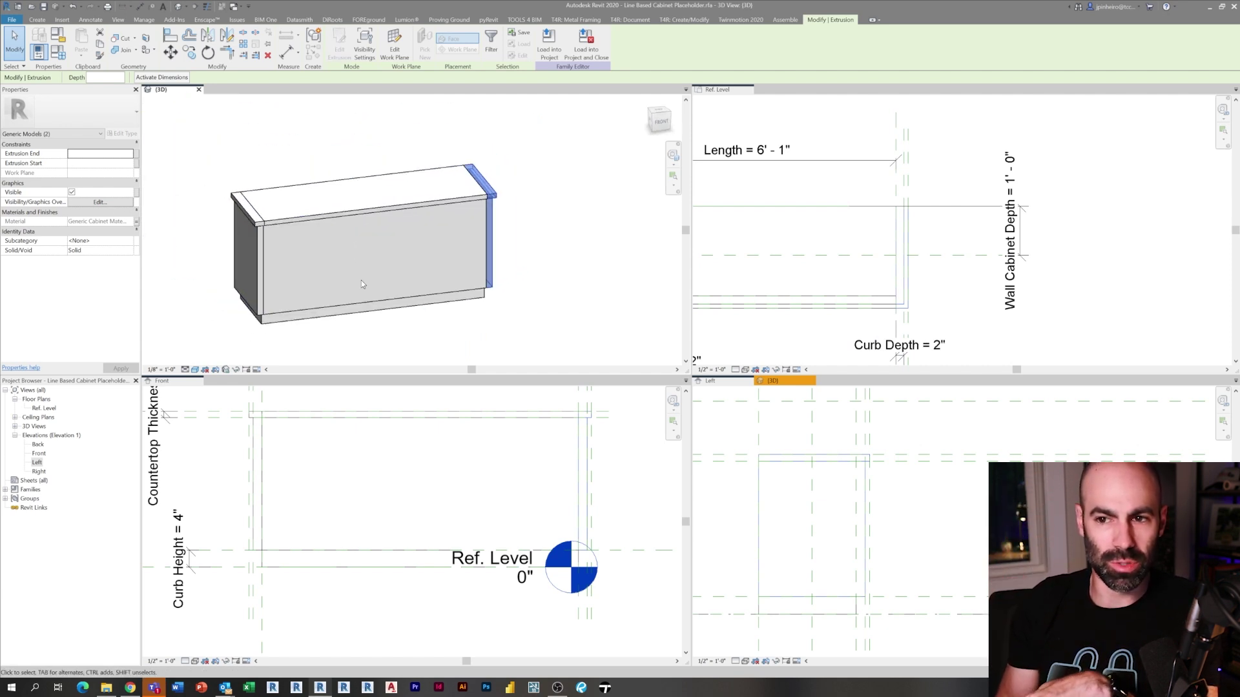
pyautogui.click(136, 193)
pyautogui.click(550, 401)
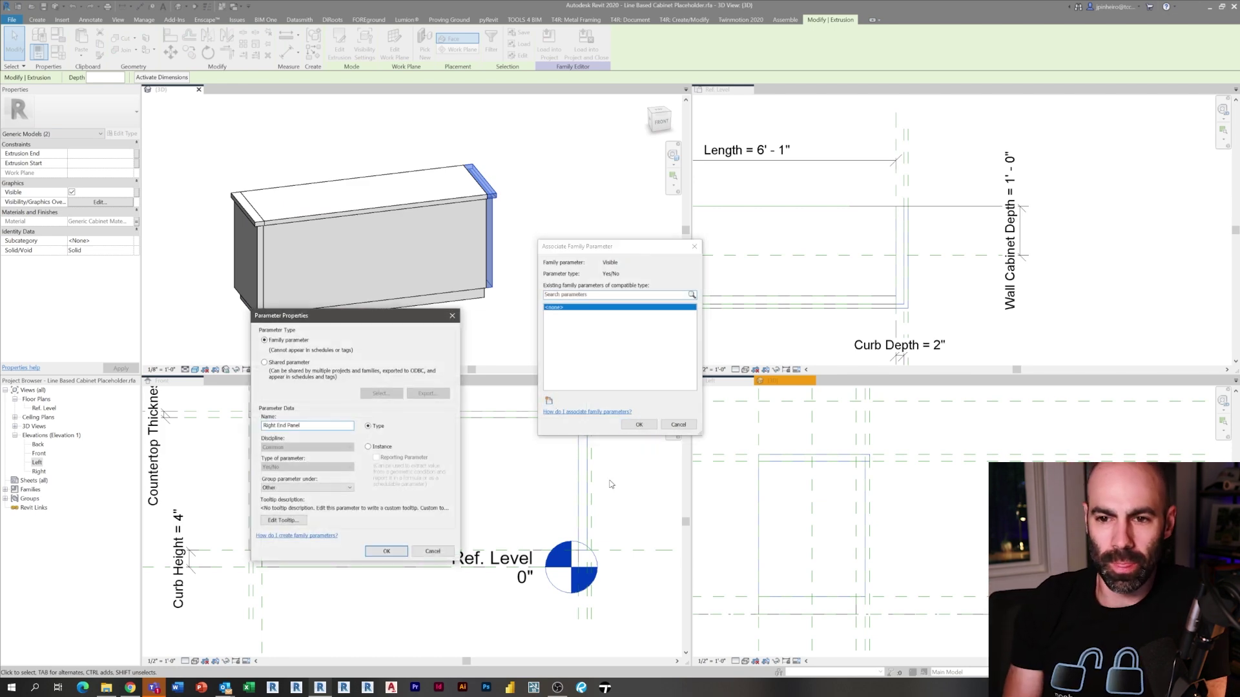
pyautogui.click(381, 554)
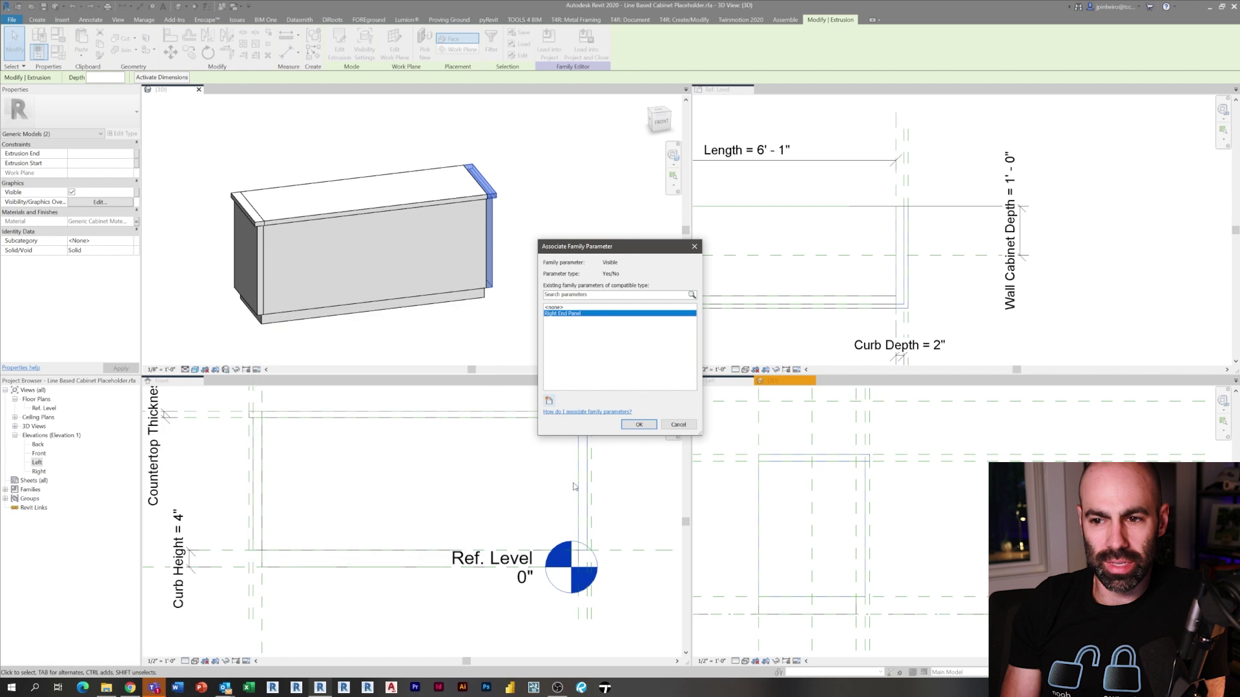
pyautogui.click(639, 425)
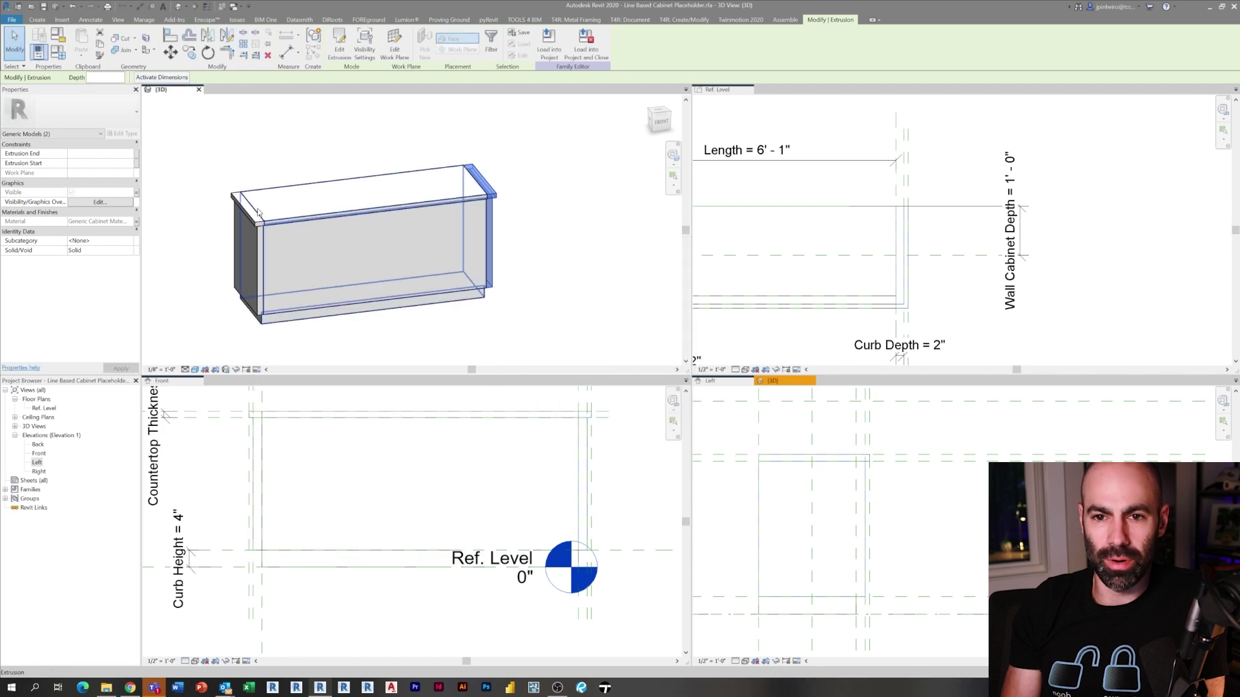
# Associate the visibility of the left side panel and its countertop end piece with a new type parameter named Left End Panel.
pyautogui.scroll(3, 250, 232)
pyautogui.click(250, 233)
pyautogui.scroll(-2, 338, 247)
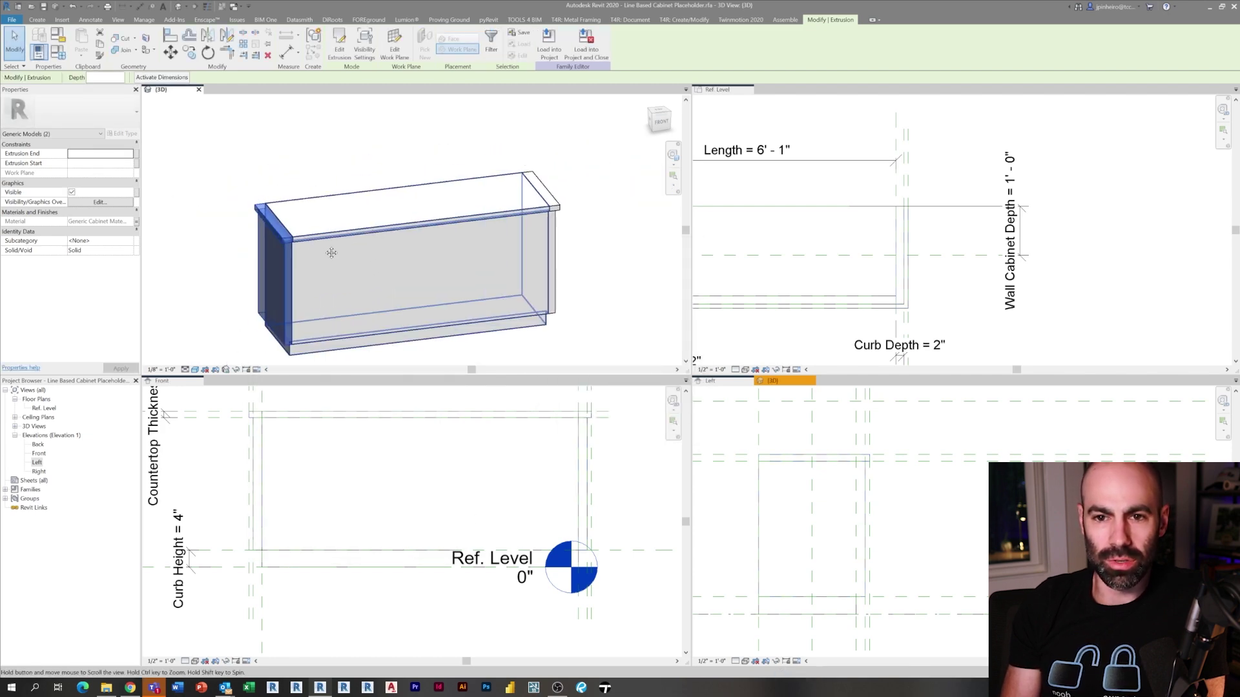
pyautogui.click(137, 192)
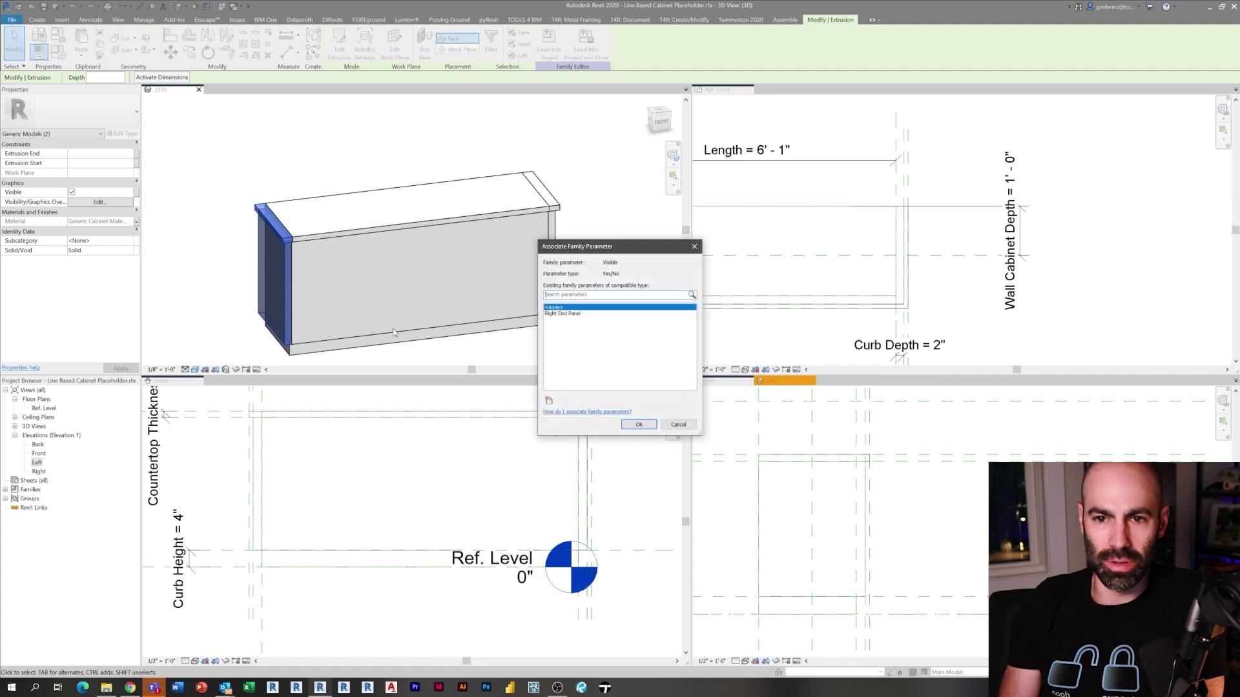
pyautogui.click(549, 400)
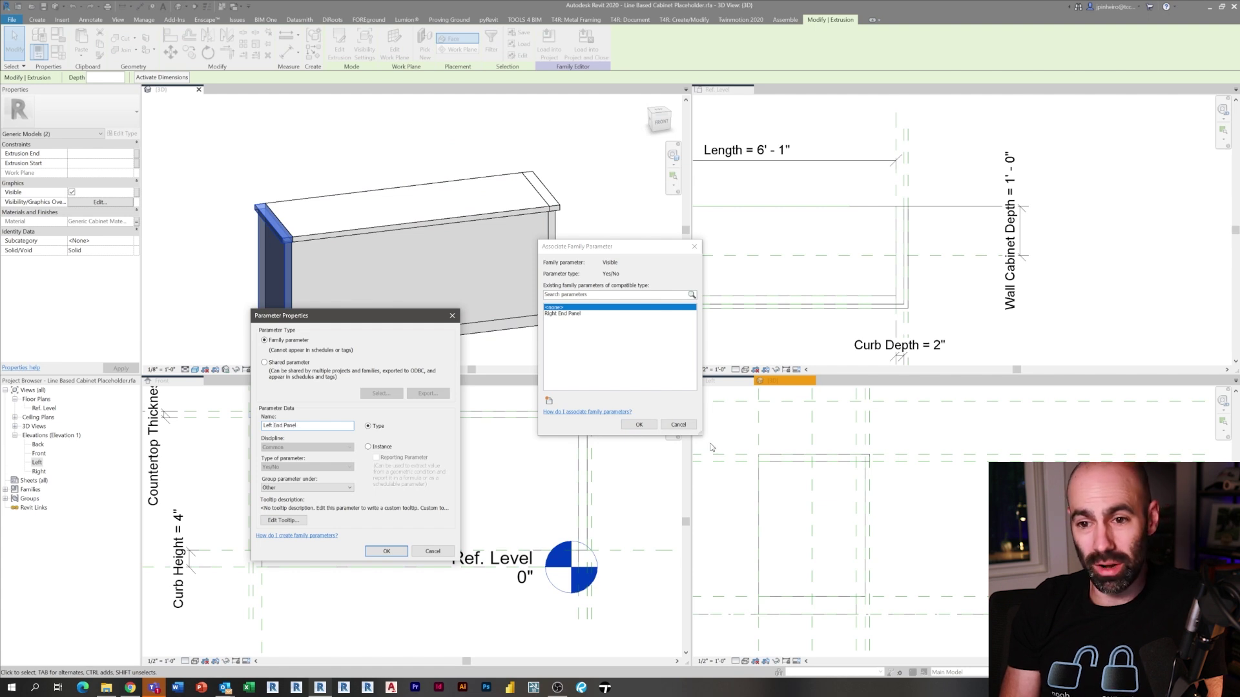
pyautogui.click(382, 553)
pyautogui.click(630, 426)
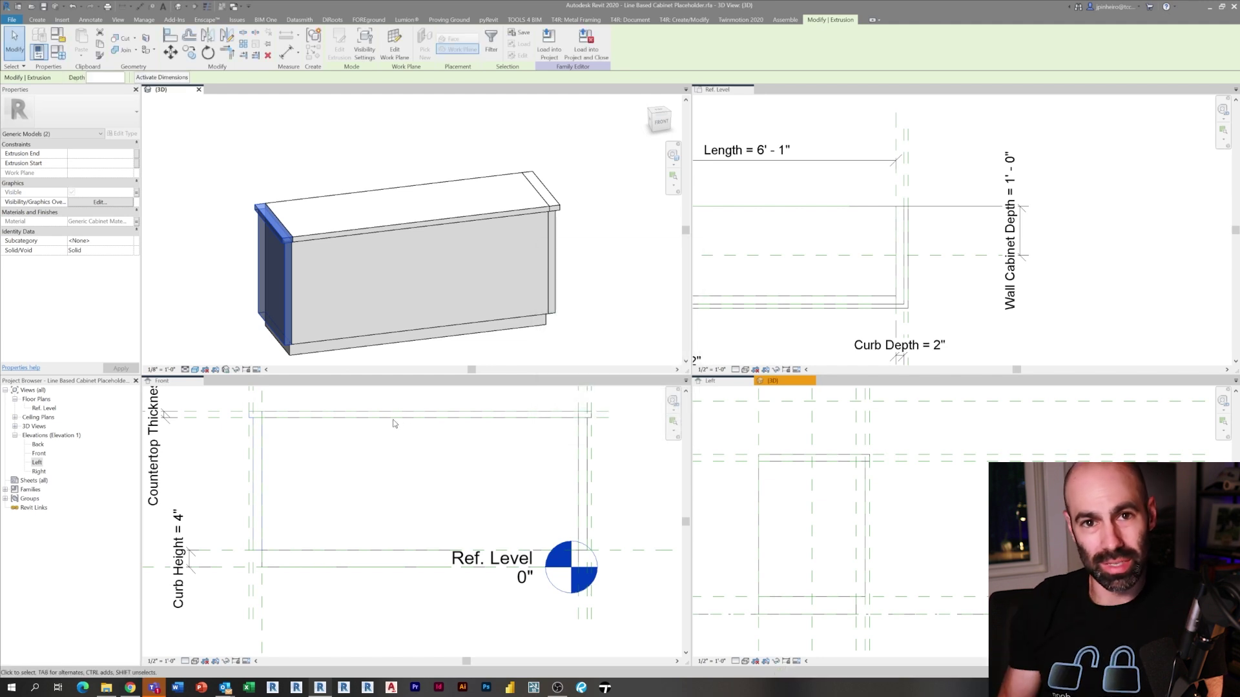
# Draw a horizontal reference plane about 2 3/8" behind the cabinet's back edge in the Ref. Level plan, spanning the full cabinet length.
pyautogui.scroll(-1, 413, 467)
pyautogui.click(742, 188)
pyautogui.scroll(-1, 816, 219)
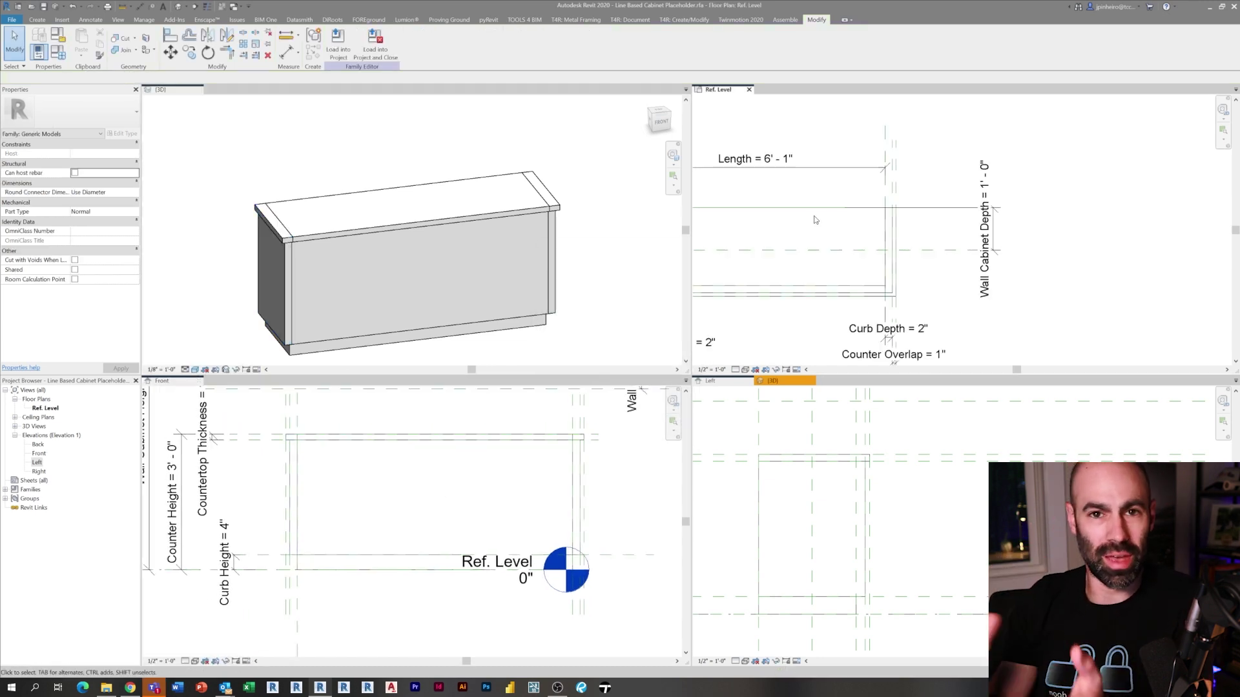
pyautogui.moveTo(816, 221); pyautogui.dragTo(946, 266, button='middle')
pyautogui.click(37, 20)
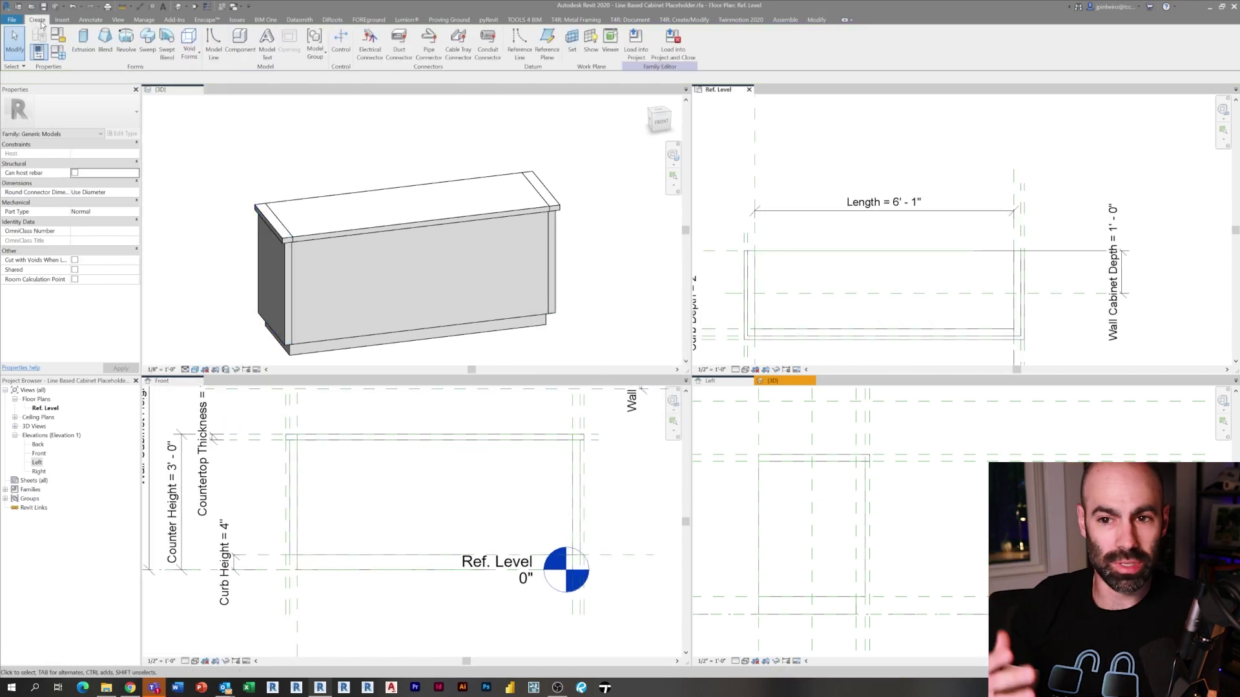
pyautogui.click(741, 250)
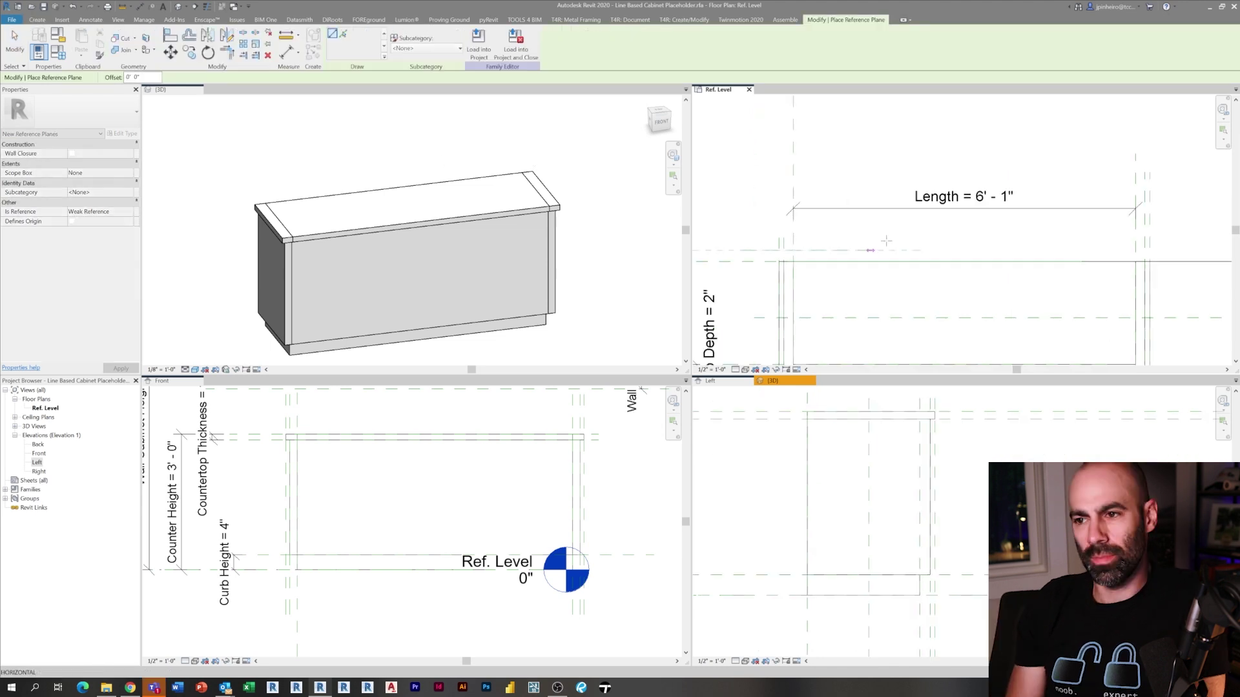
pyautogui.click(1196, 249)
pyautogui.press('Escape')
pyautogui.press('Escape')
pyautogui.moveTo(1098, 242); pyautogui.dragTo(996, 259, button='middle')
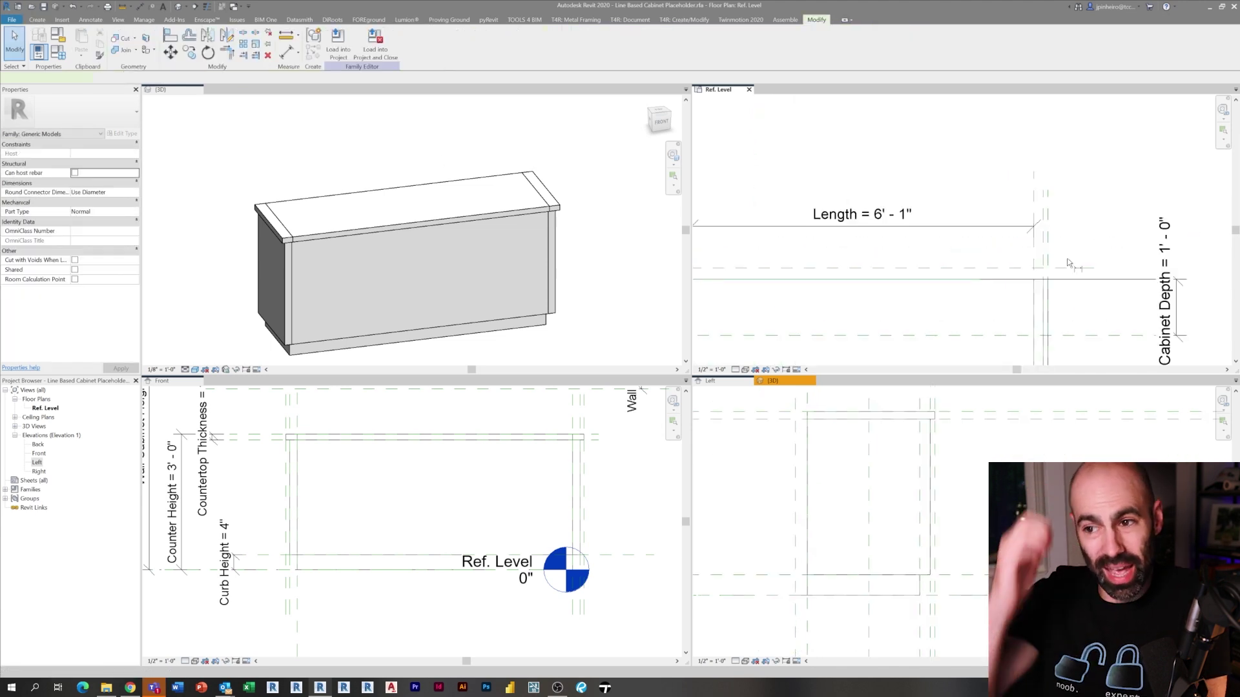
# Dimension the distance between the cabinet's back reference and the reference plane behind it.
pyautogui.press('d')
pyautogui.press('i')
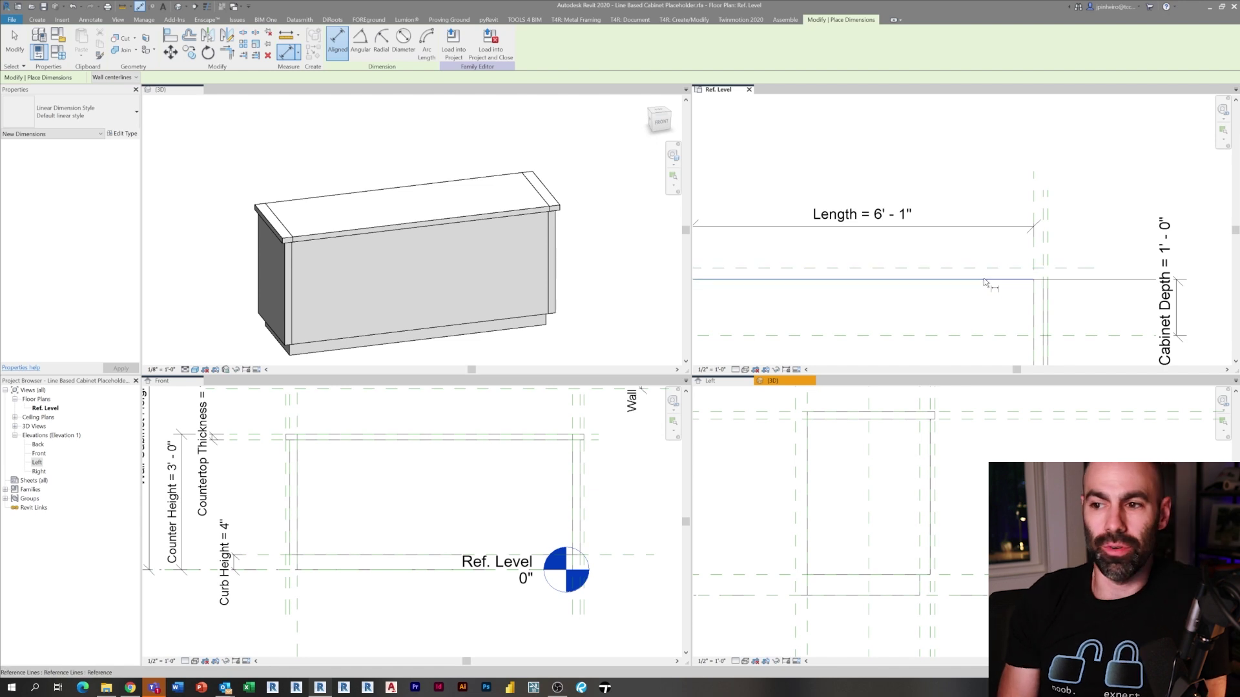
pyautogui.scroll(1, 975, 271)
pyautogui.click(932, 270)
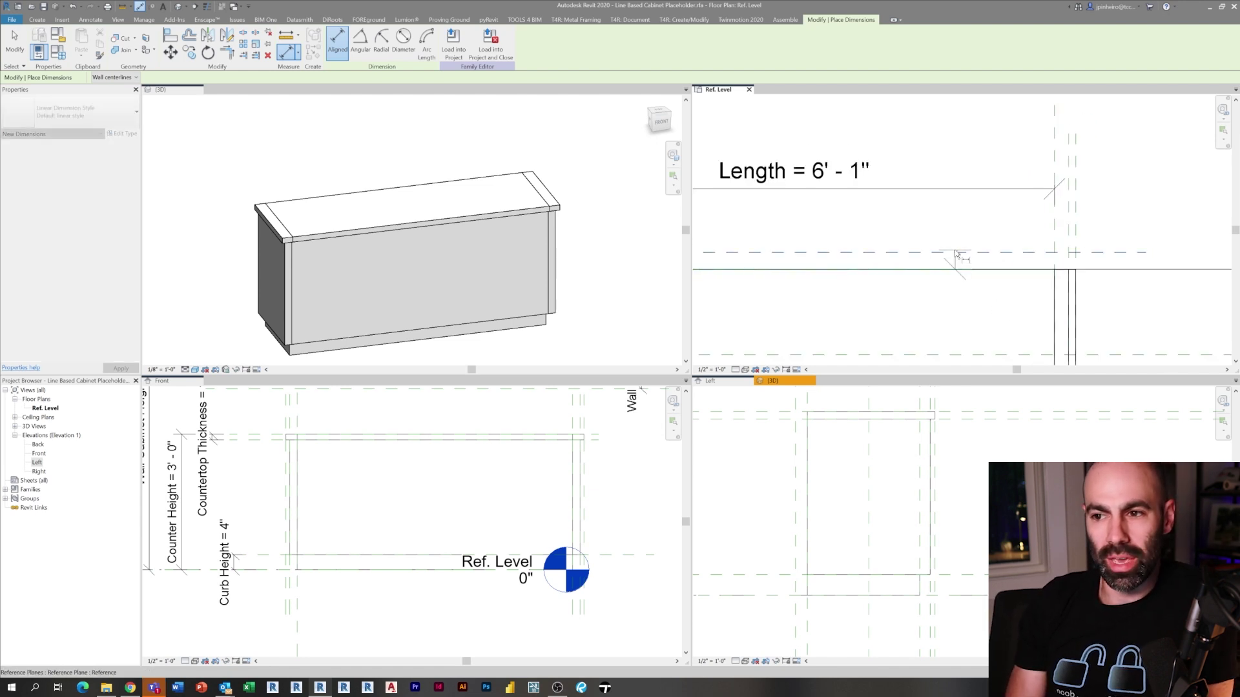
pyautogui.scroll(-3, 932, 266)
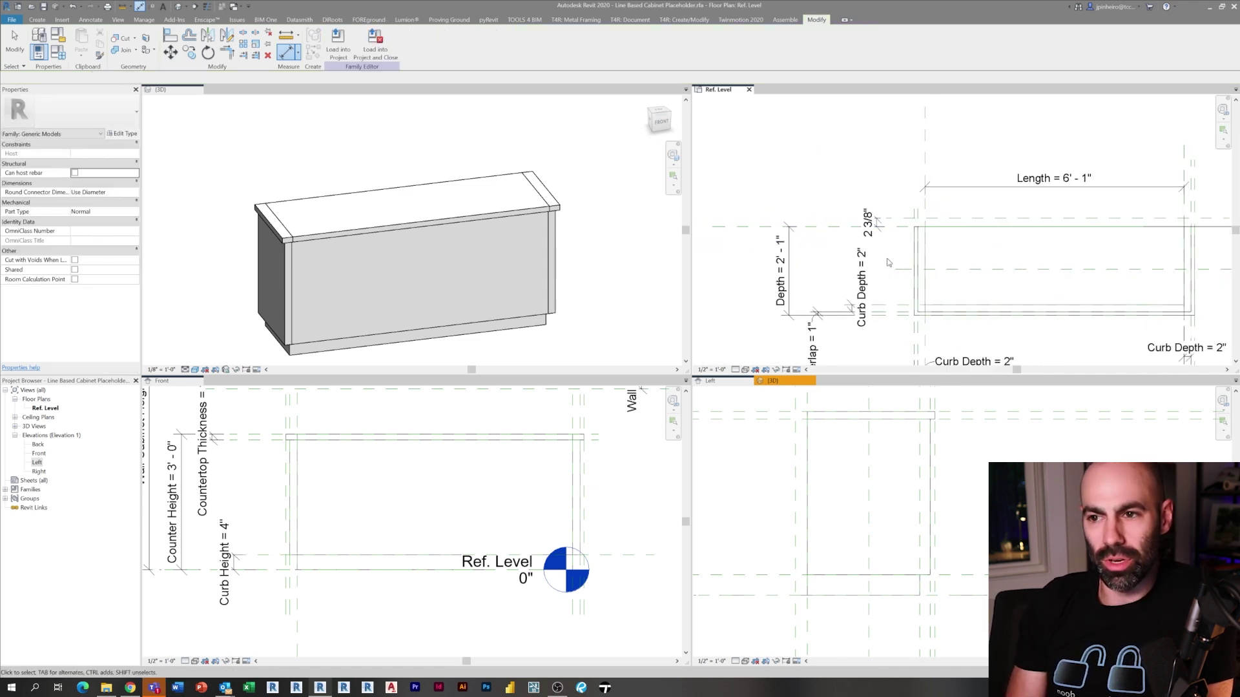
pyautogui.scroll(2, 891, 213)
pyautogui.press('Escape')
pyautogui.press('Escape')
# Label the back reference plane's offset dimension with the Curb Depth parameter.
pyautogui.click(894, 215)
pyautogui.click(875, 236)
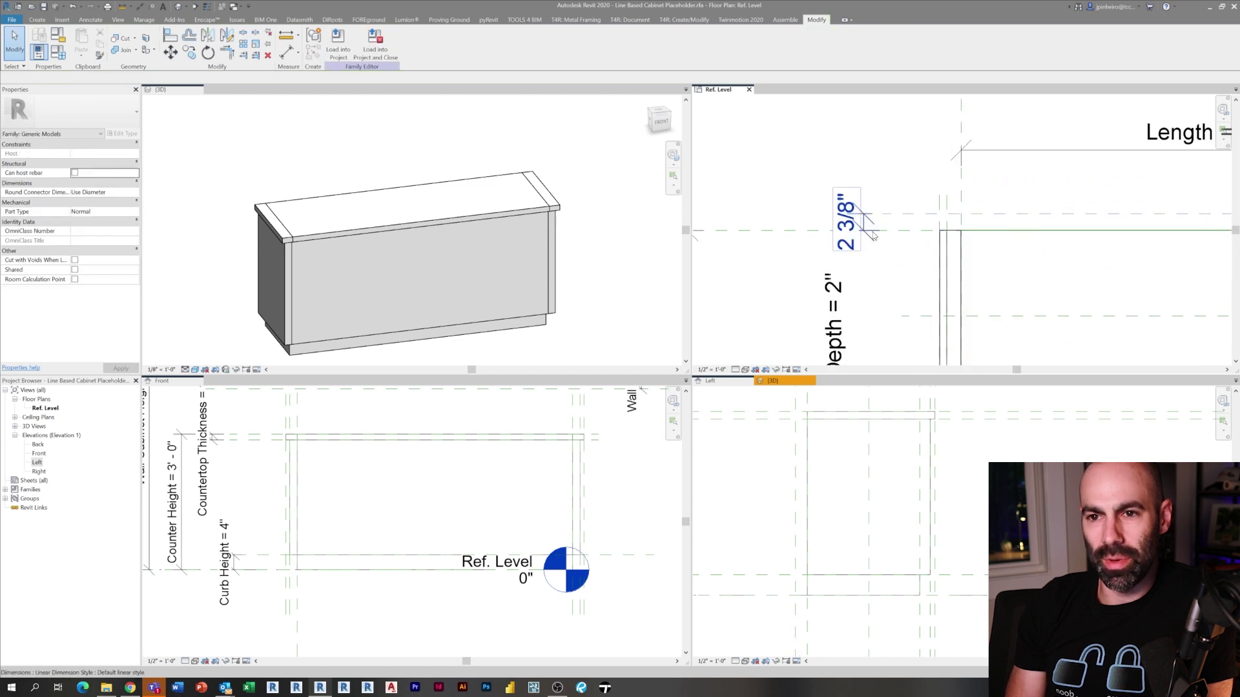
pyautogui.click(374, 45)
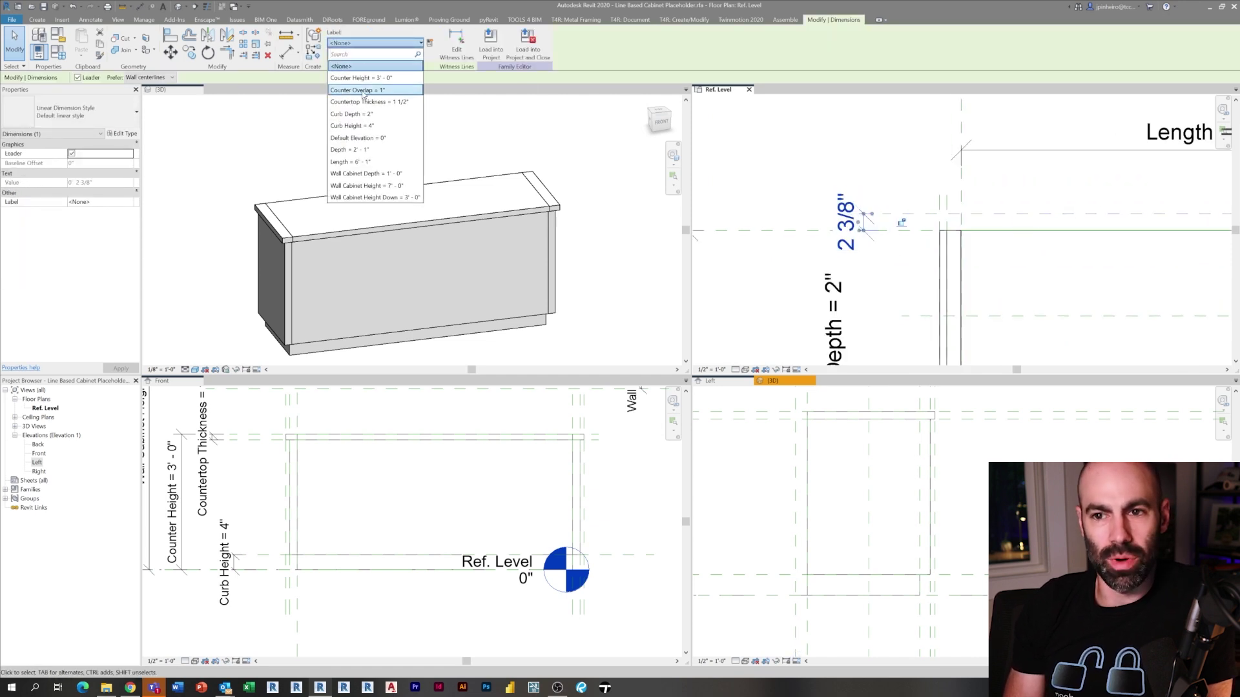
pyautogui.click(366, 118)
pyautogui.press('Escape')
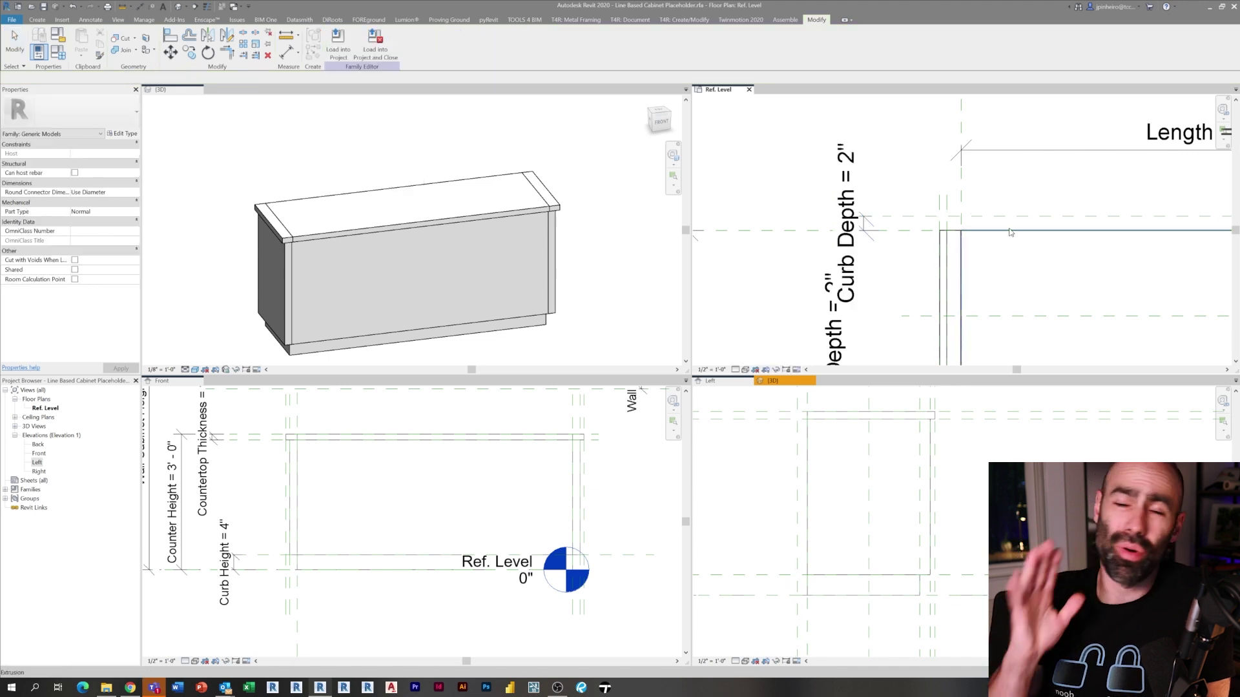
# Copy the curb depth reference plane 1" farther outward from the cabinet's back.
pyautogui.click(1019, 214)
pyautogui.moveTo(933, 232); pyautogui.dragTo(870, 252, button='middle')
pyautogui.press('c')
pyautogui.press('c')
pyautogui.click(934, 235)
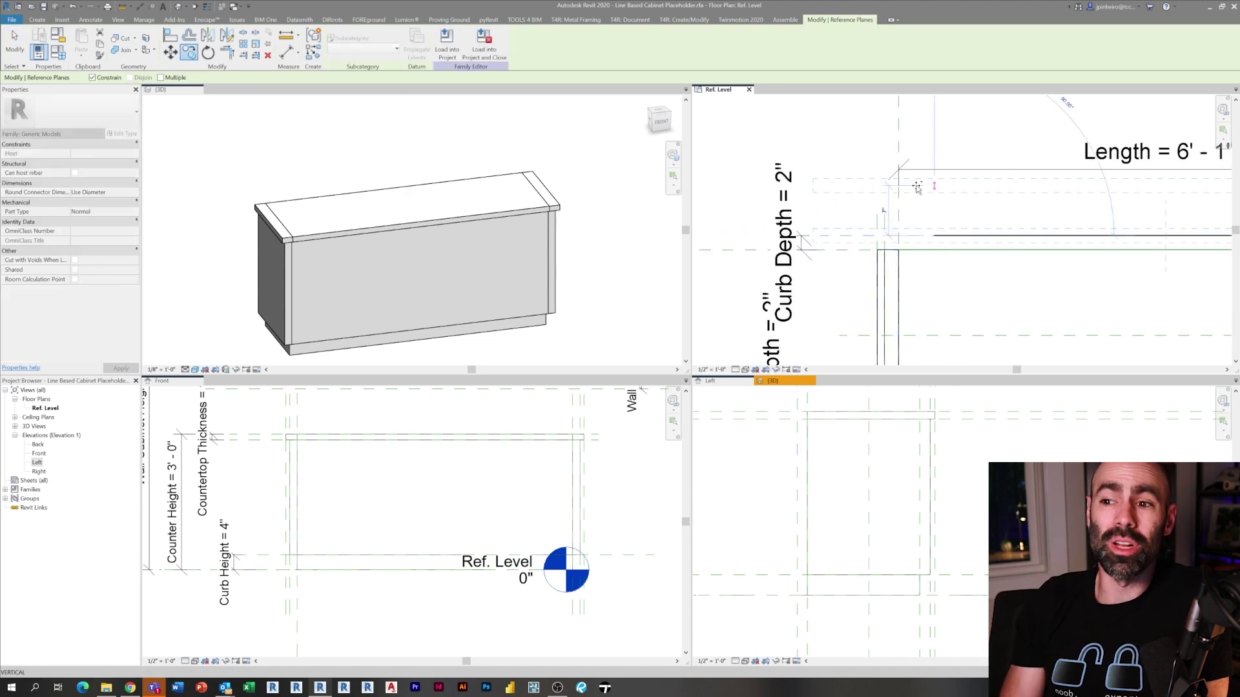
pyautogui.write('1"')
pyautogui.press('Return')
pyautogui.press('Escape')
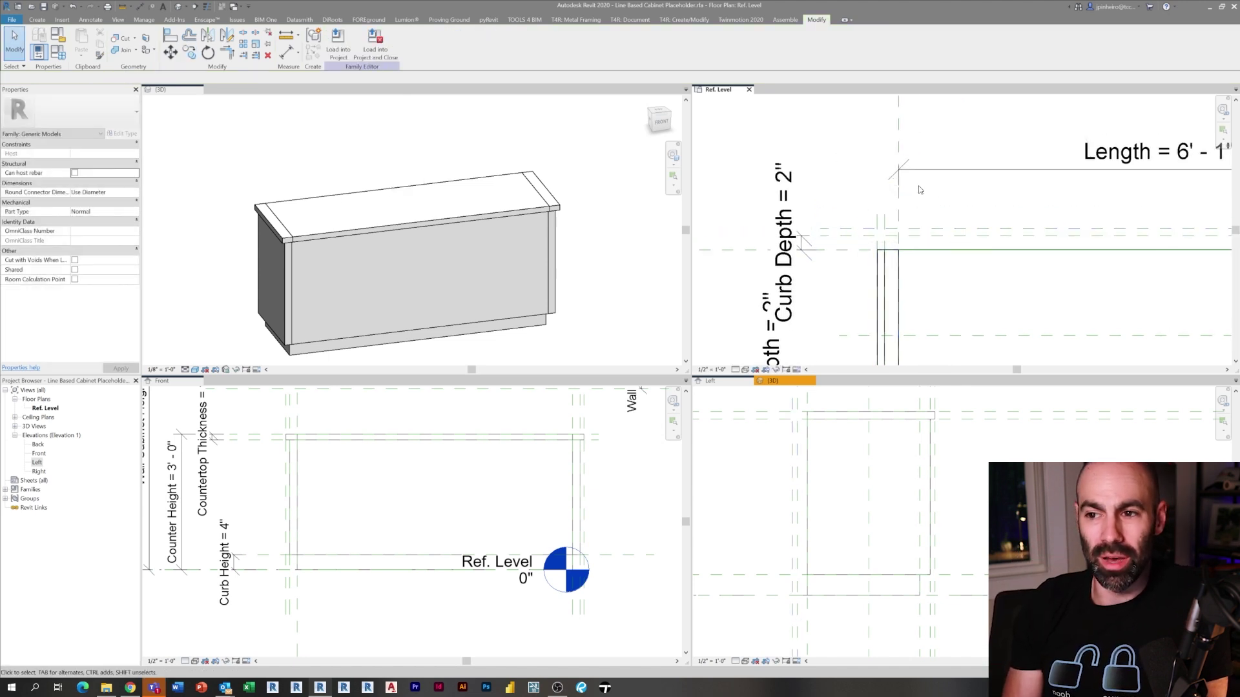
pyautogui.click(979, 228)
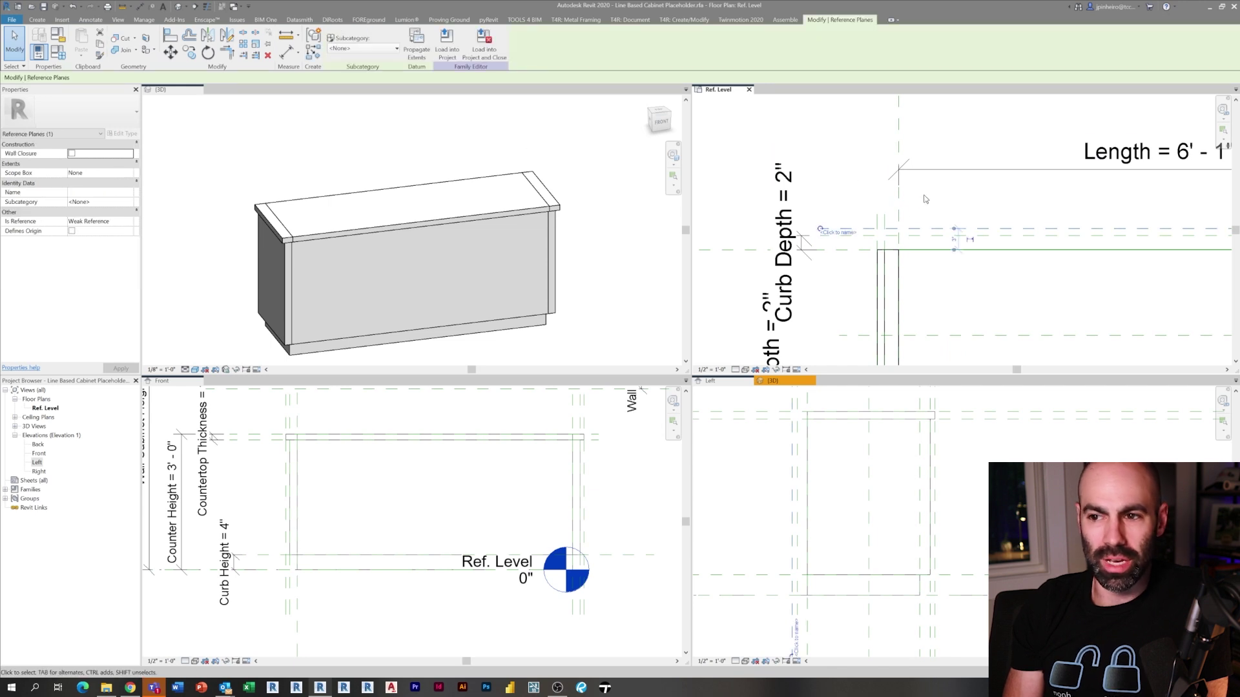
pyautogui.press('Escape')
# Dimension the gap between the two reference planes behind the cabinet.
pyautogui.moveTo(823, 195); pyautogui.dragTo(811, 221, button='middle')
pyautogui.press('d')
pyautogui.press('i')
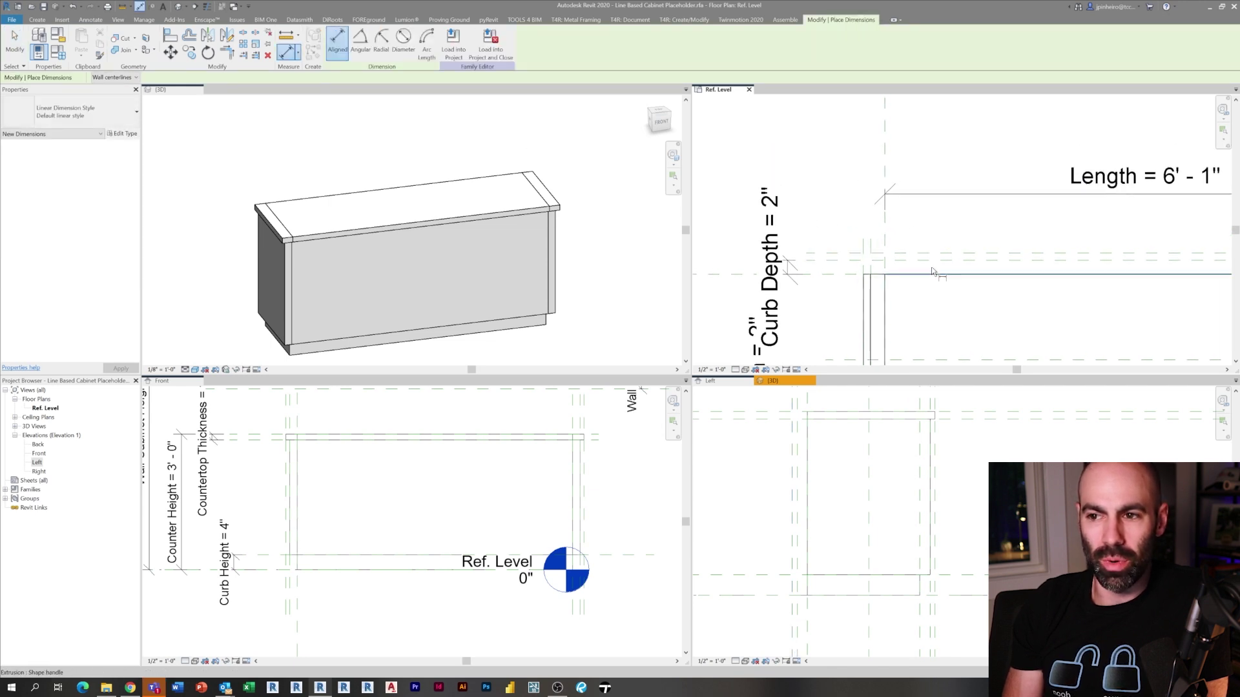
pyautogui.scroll(-2, 911, 253)
pyautogui.click(784, 233)
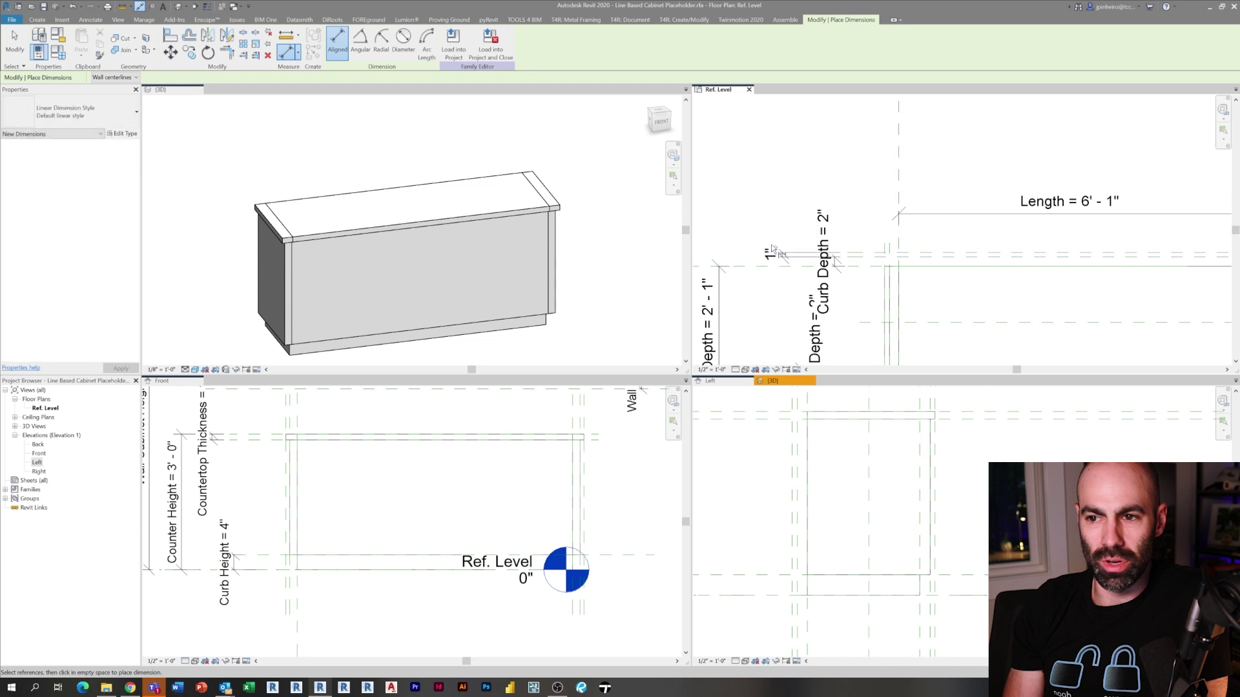
pyautogui.press('Escape')
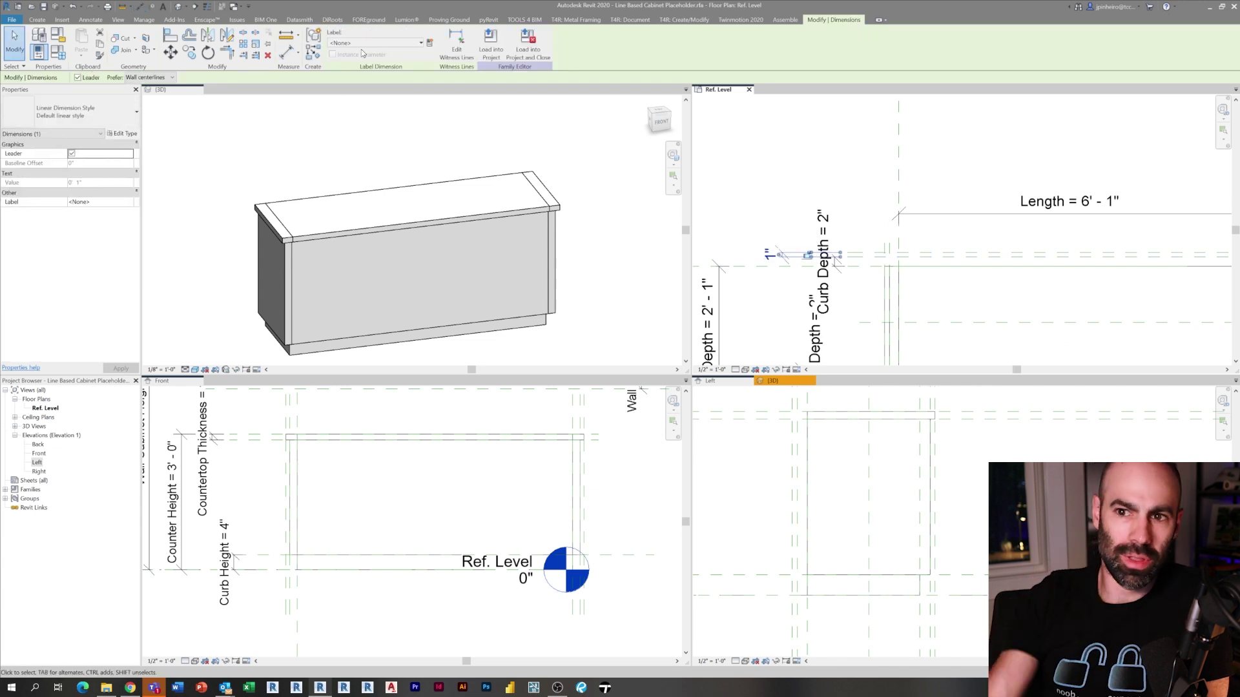
# Label the dimension between the two back reference planes with the Counter Overlap parameter.
pyautogui.click(368, 43)
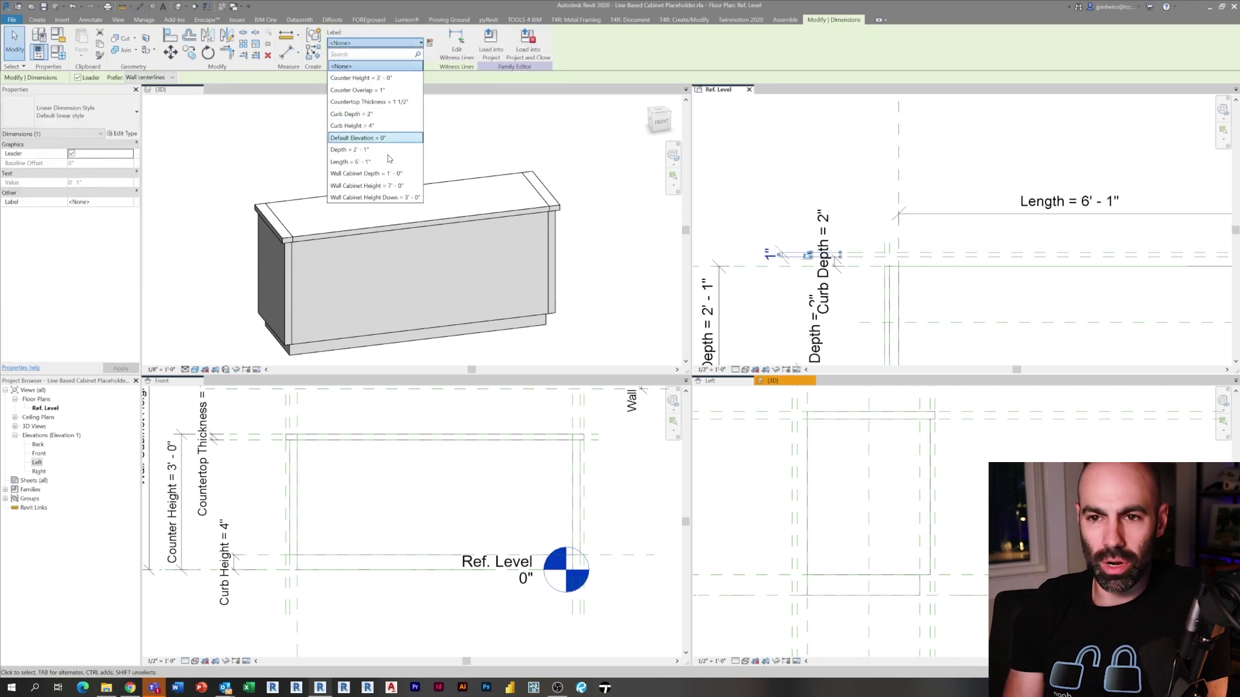
pyautogui.click(386, 91)
pyautogui.click(678, 210)
pyautogui.scroll(-2, 941, 217)
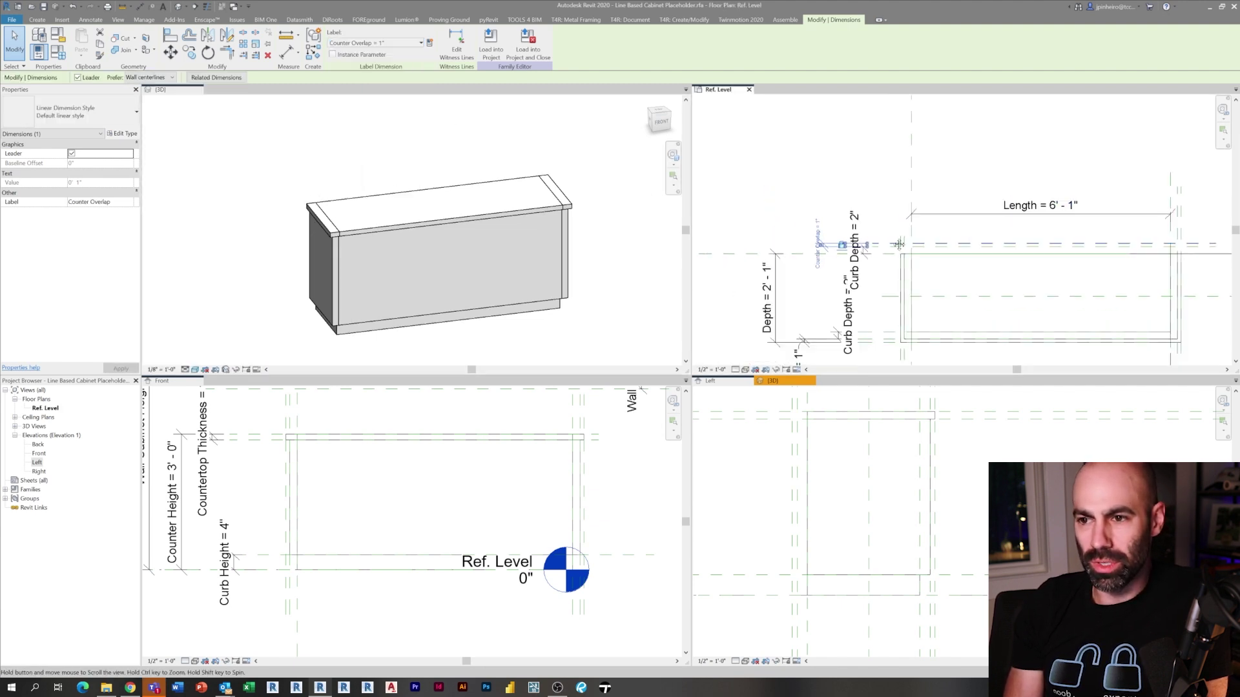
pyautogui.moveTo(938, 242); pyautogui.dragTo(871, 244, button='middle')
pyautogui.press('Escape')
pyautogui.scroll(1, 1051, 286)
pyautogui.moveTo(1052, 286); pyautogui.dragTo(999, 308, button='middle')
pyautogui.click(974, 489)
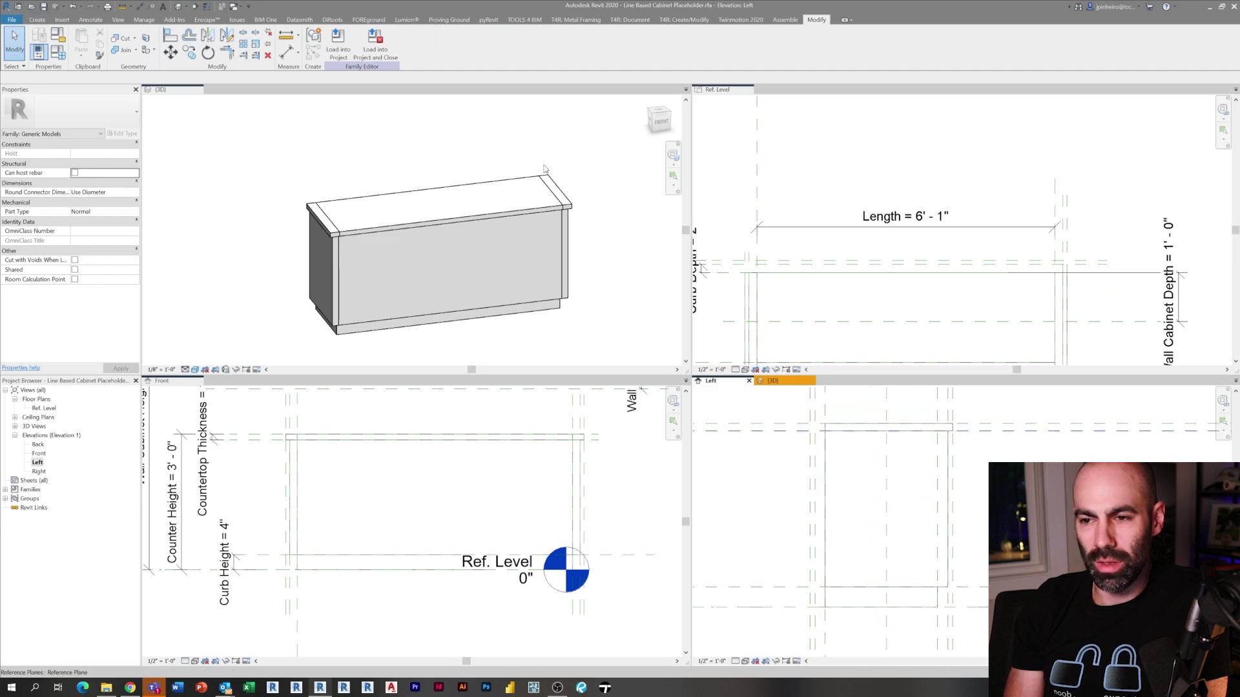
pyautogui.click(885, 289)
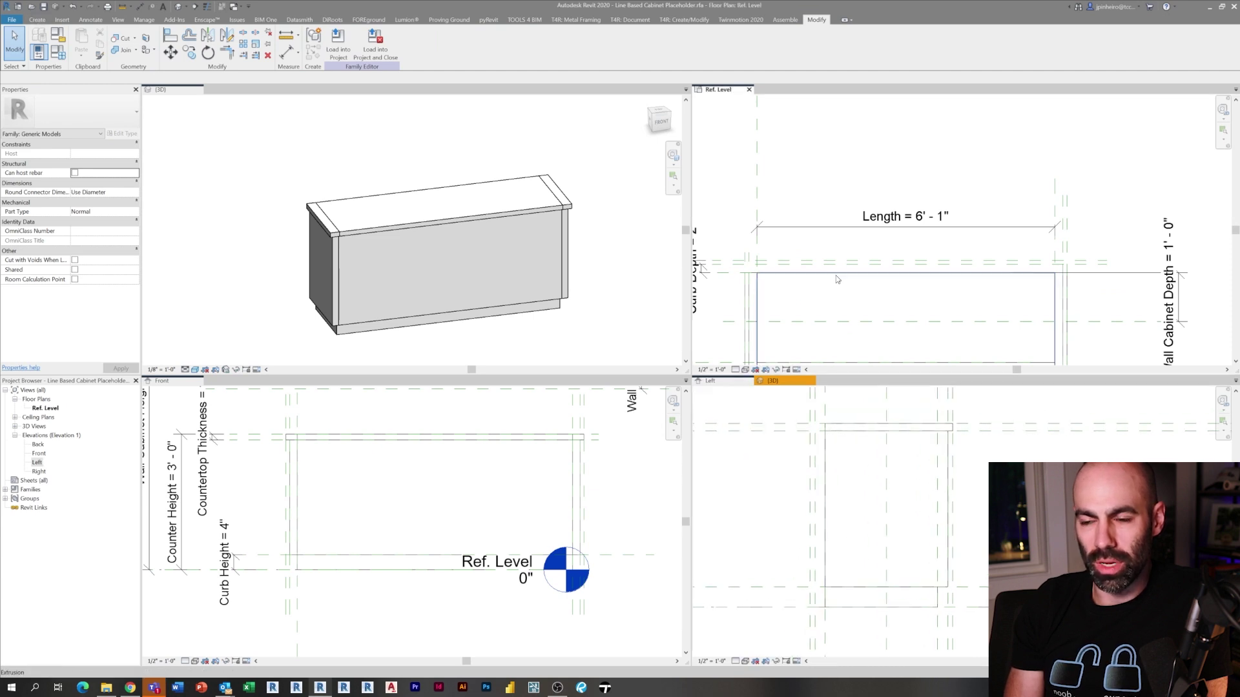
# Start an extrusion in the plan and sketch a thin rectangle along the cabinet's back, spanning from the back face to the outermost reference planes.
pyautogui.click(36, 20)
pyautogui.click(82, 40)
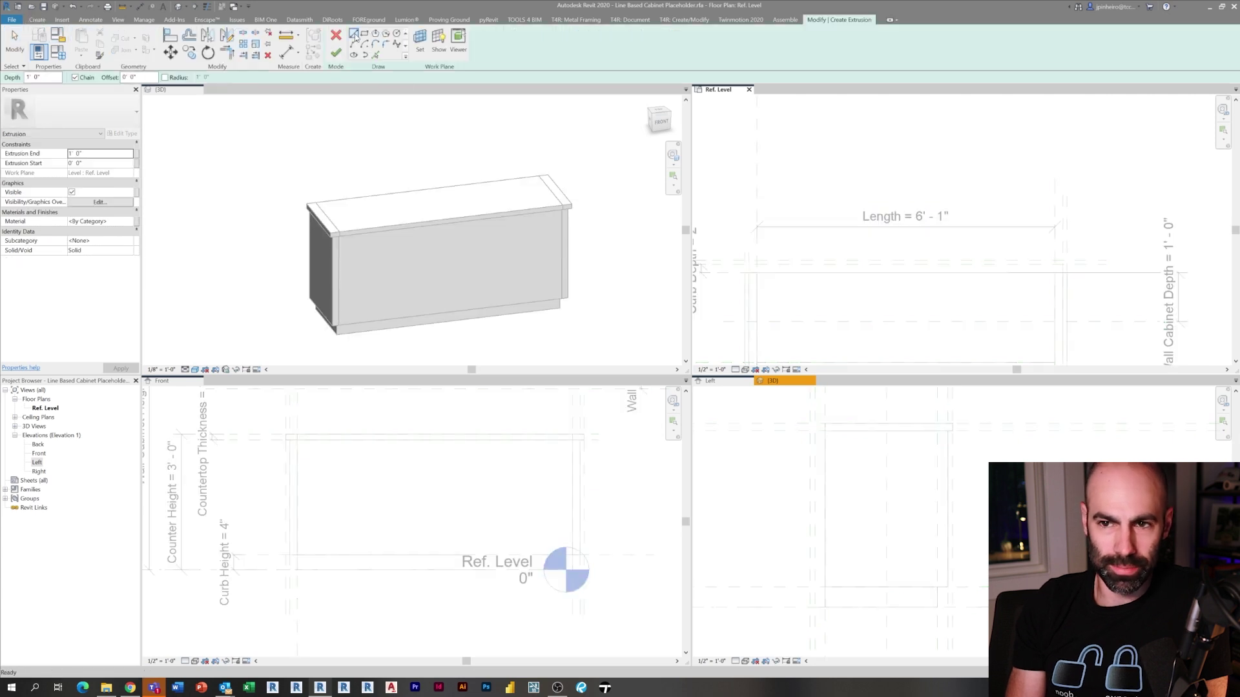
pyautogui.scroll(2, 782, 166)
pyautogui.click(783, 183)
pyautogui.scroll(-1, 1098, 245)
pyautogui.moveTo(1048, 210); pyautogui.dragTo(759, 211, button='middle')
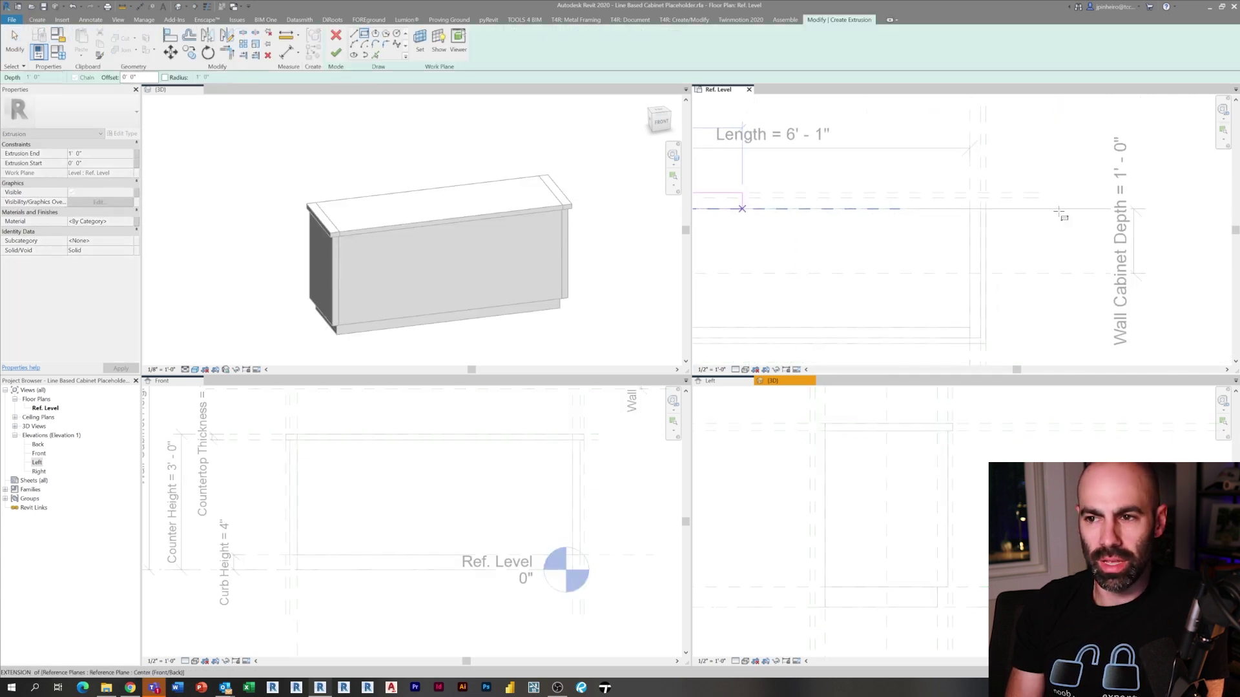
pyautogui.scroll(3, 1049, 210)
pyautogui.click(943, 221)
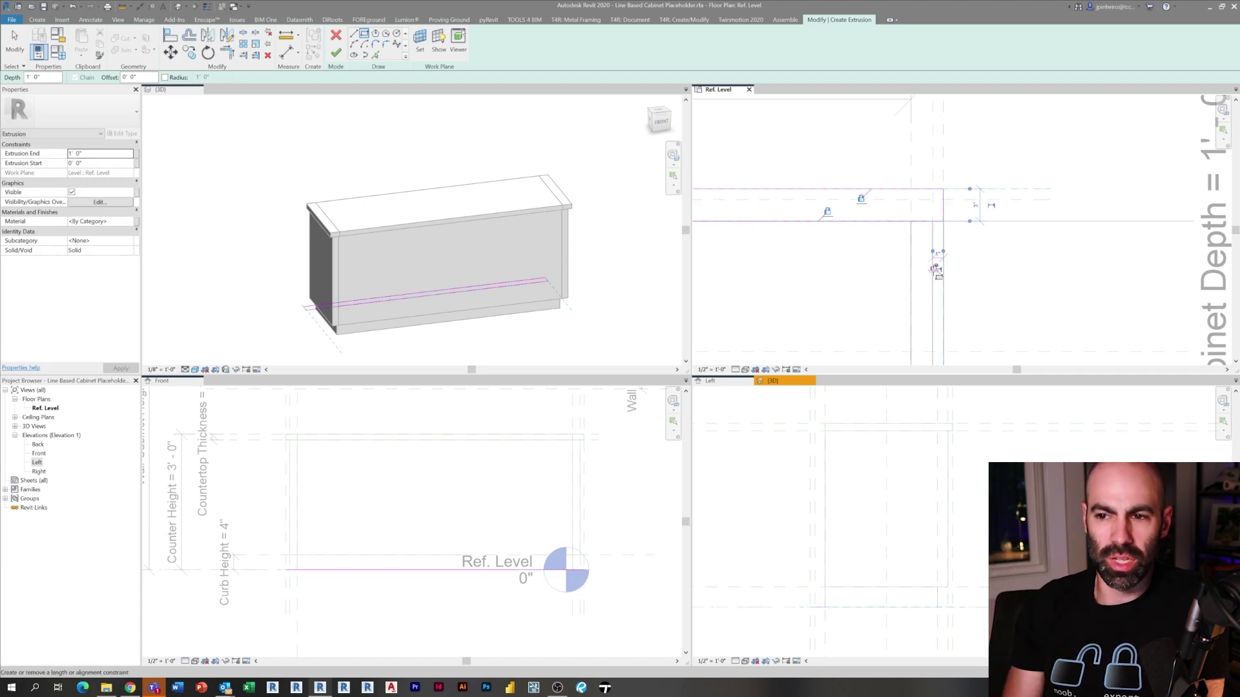
# Lock the edges of the rear countertop strip's sketch to the reference planes and finish the extrusion.
pyautogui.scroll(-2, 934, 270)
pyautogui.moveTo(880, 264); pyautogui.dragTo(1123, 260, button='middle')
pyautogui.moveTo(696, 241); pyautogui.dragTo(886, 252, button='middle')
pyautogui.scroll(2, 872, 246)
pyautogui.moveTo(951, 282); pyautogui.dragTo(916, 165, button='middle')
pyautogui.scroll(-1, 917, 164)
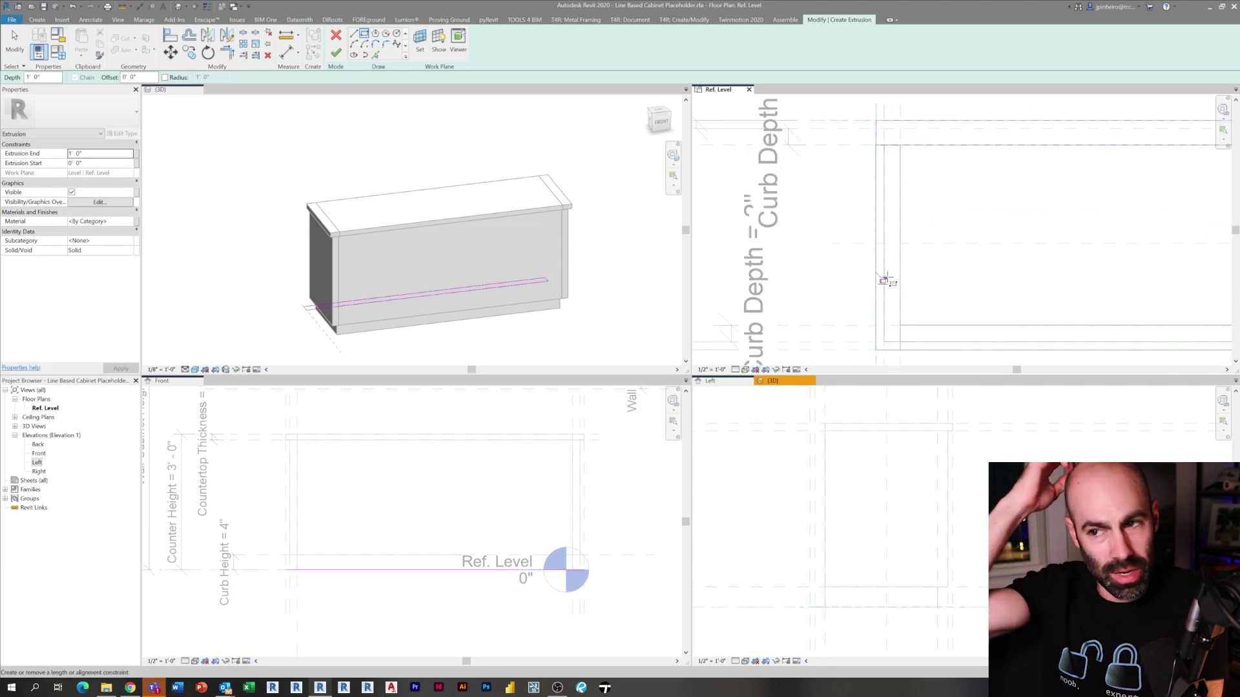
pyautogui.scroll(-1, 991, 229)
pyautogui.moveTo(992, 229); pyautogui.dragTo(873, 283, button='middle')
pyautogui.press('Escape')
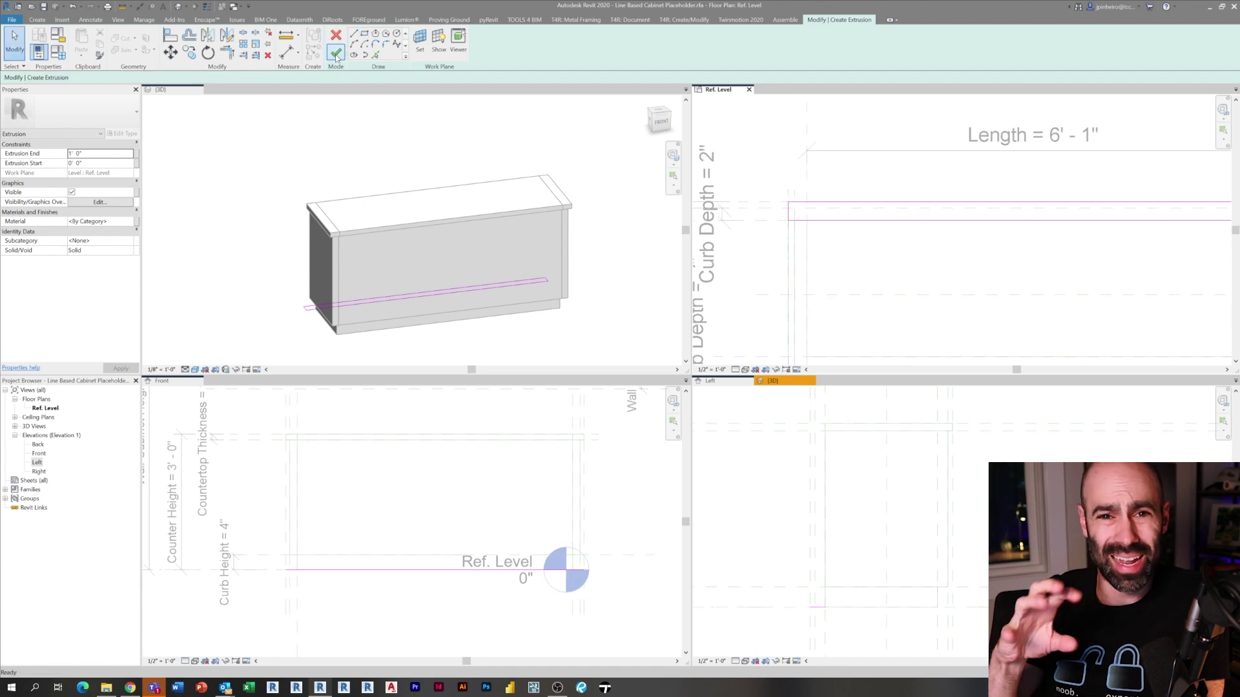
pyautogui.click(336, 55)
# Stretch the rear strip in the front elevation to run from 2' 10 1/2" to 3' 0", locked to the countertop's reference planes.
pyautogui.click(420, 524)
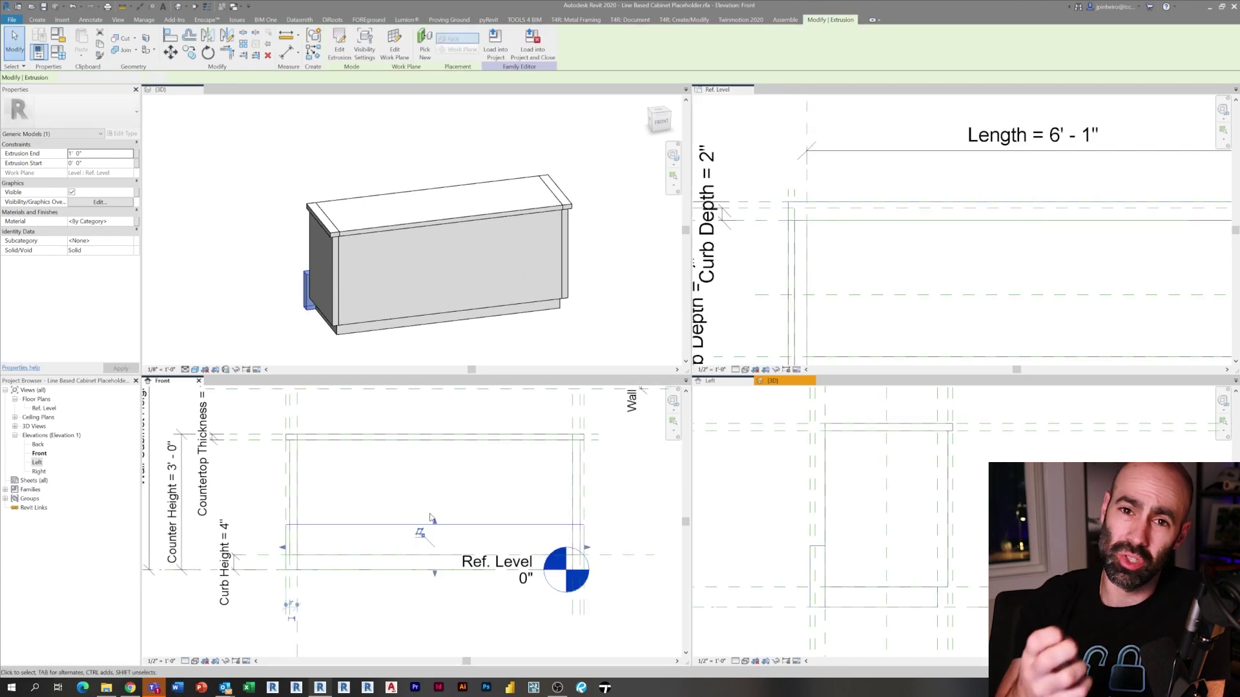
pyautogui.moveTo(431, 518); pyautogui.dragTo(353, 434)
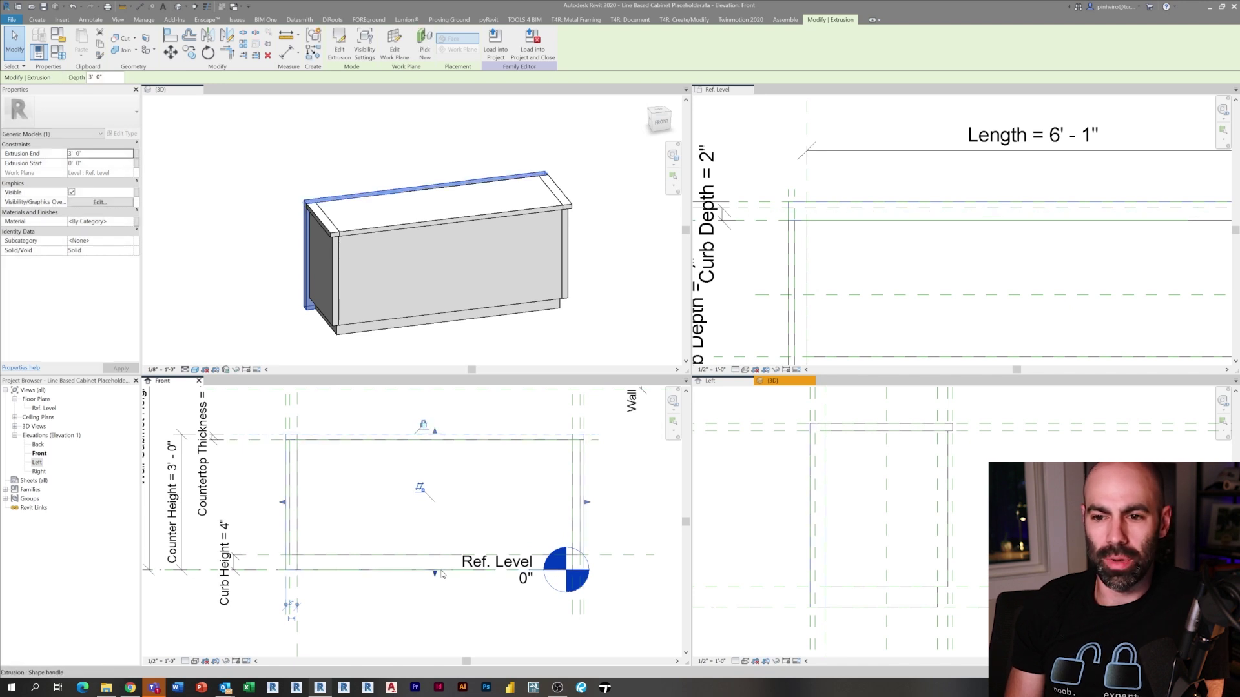
pyautogui.moveTo(434, 573); pyautogui.dragTo(434, 439)
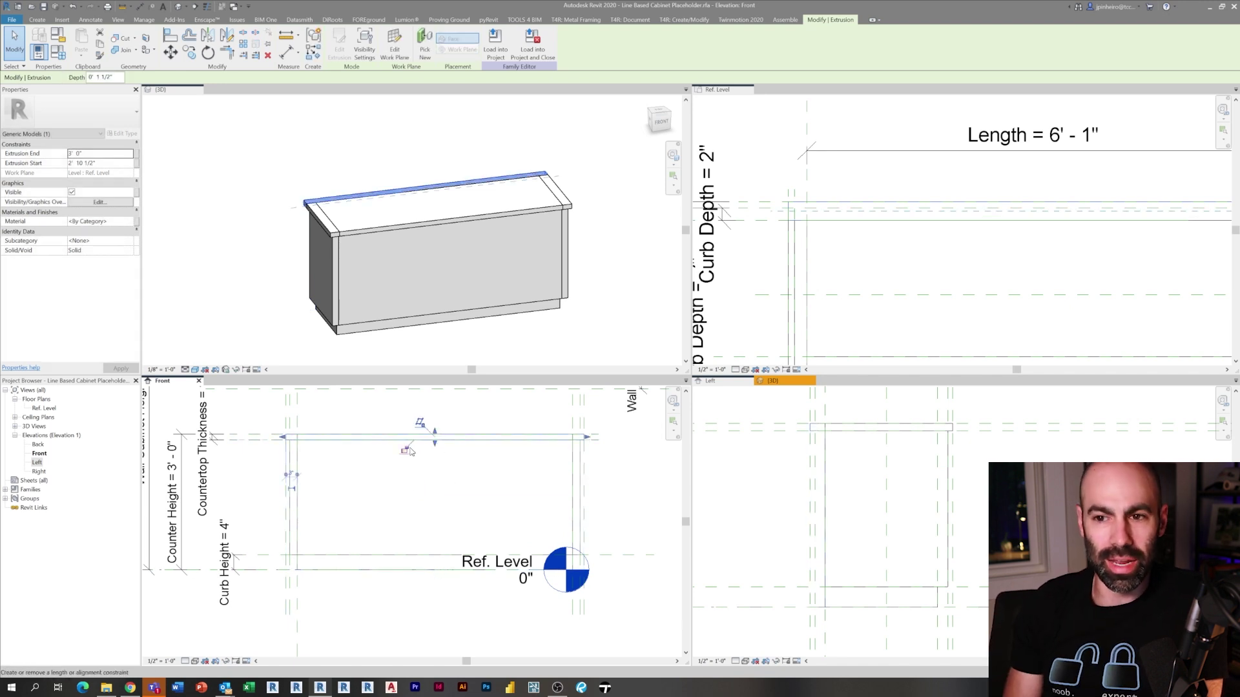
pyautogui.click(637, 272)
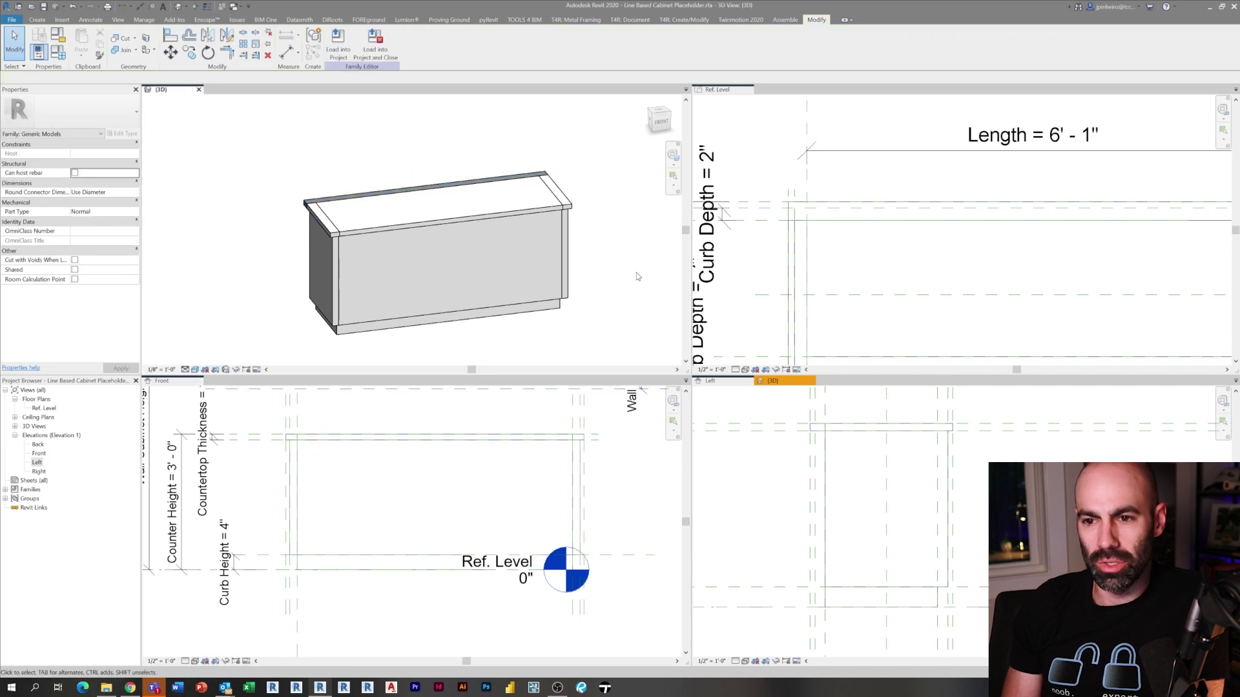
# Sketch a back panel rectangle in the left elevation between the cabinet back and curb depth plane, from the curb height to the countertop underside.
pyautogui.moveTo(637, 272); pyautogui.dragTo(487, 285, button='middle')
pyautogui.scroll(-1, 609, 265)
pyautogui.middleClick(717, 226)
pyautogui.click(561, 230)
pyautogui.scroll(-2, 1060, 318)
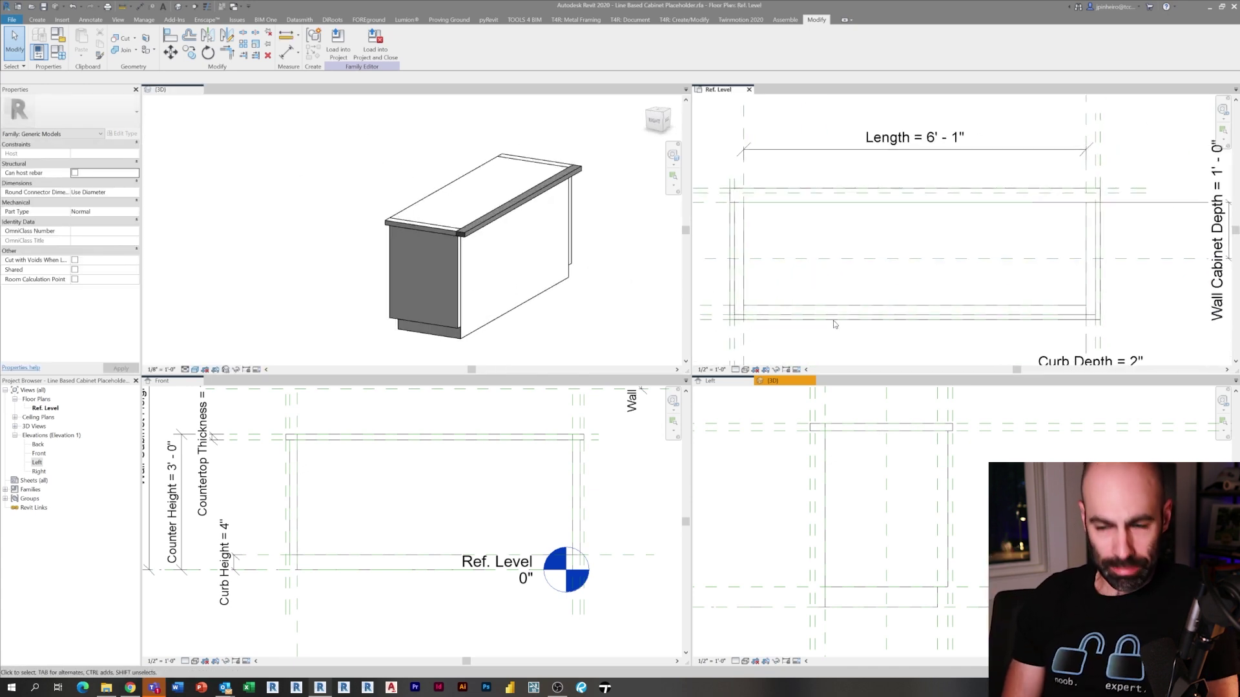
pyautogui.click(937, 507)
pyautogui.moveTo(936, 507); pyautogui.dragTo(891, 494, button='middle')
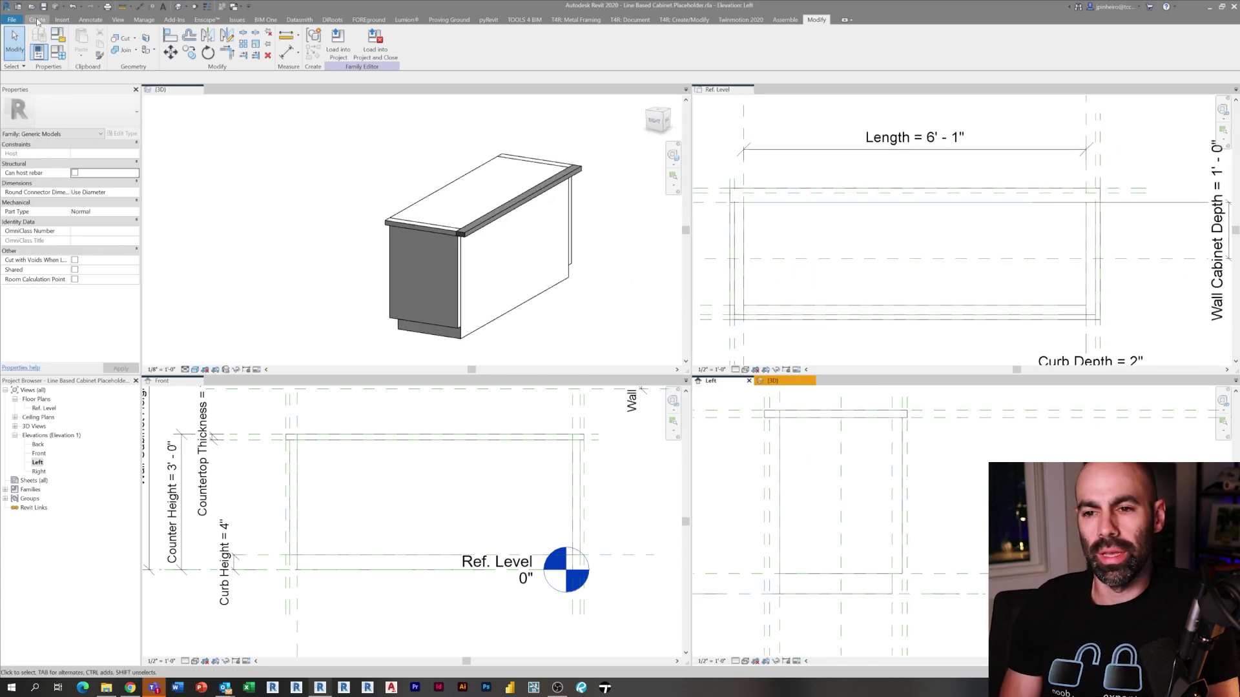
pyautogui.click(37, 21)
pyautogui.click(82, 42)
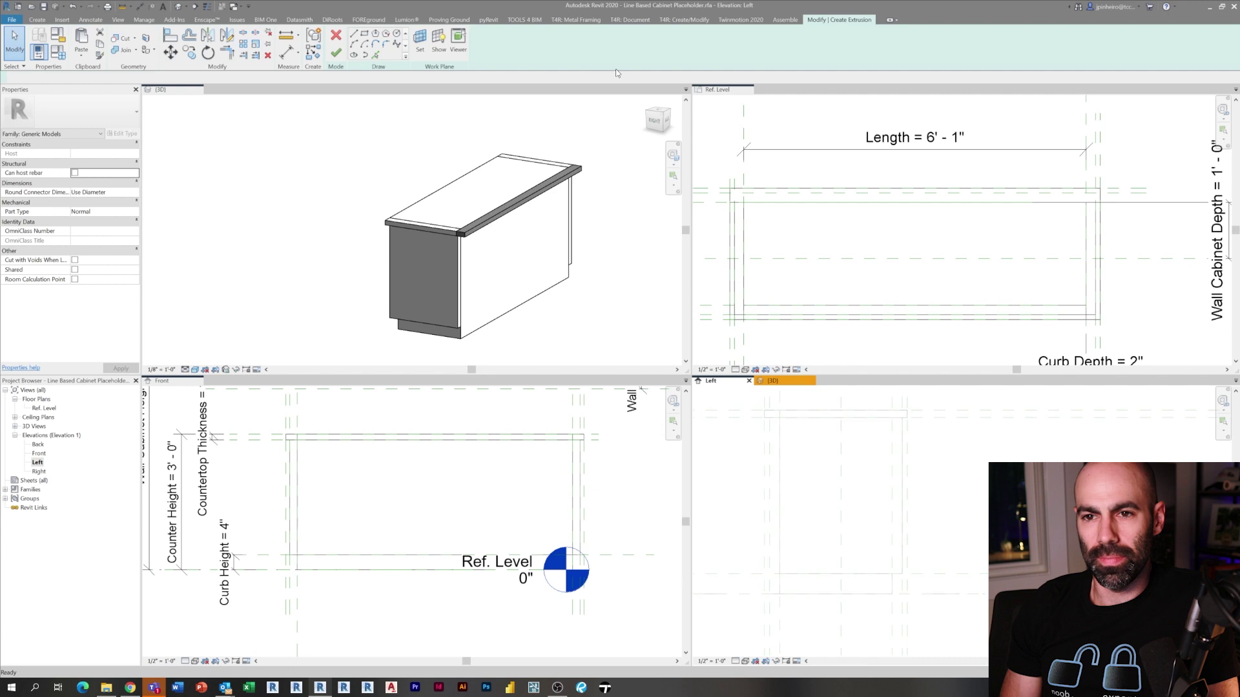
pyautogui.click(366, 34)
pyautogui.scroll(3, 793, 604)
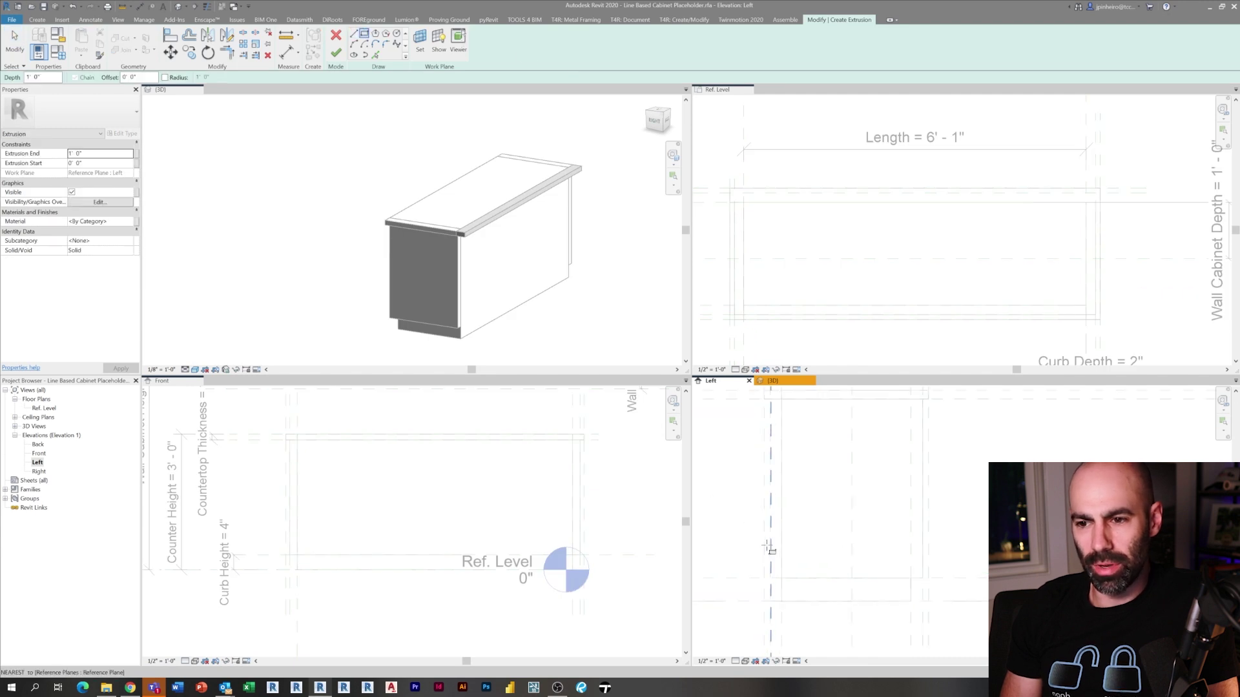
pyautogui.click(798, 603)
pyautogui.scroll(-2, 792, 568)
pyautogui.moveTo(792, 448); pyautogui.dragTo(823, 461, button='middle')
pyautogui.scroll(3, 785, 434)
pyautogui.click(741, 417)
# Lock the back panel's sketch edges to the surrounding reference planes and finish the 1' 0" extrusion.
pyautogui.scroll(-2, 808, 440)
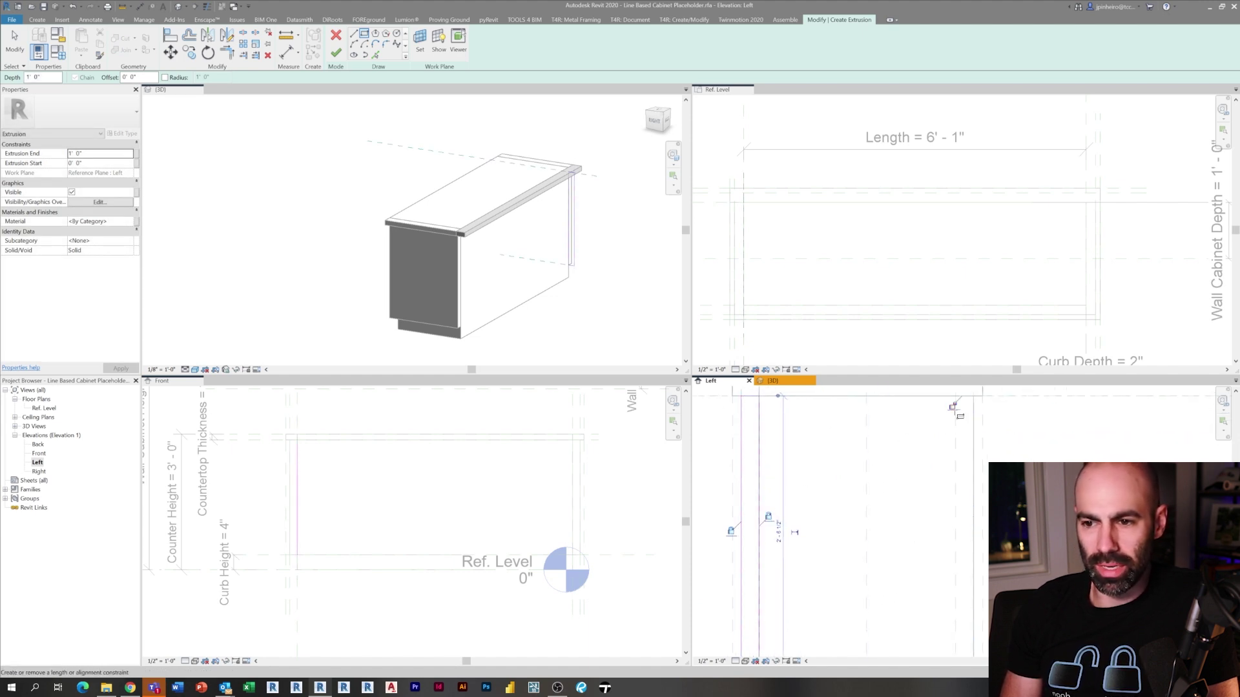
pyautogui.moveTo(856, 527); pyautogui.dragTo(913, 405, button='middle')
pyautogui.click(924, 556)
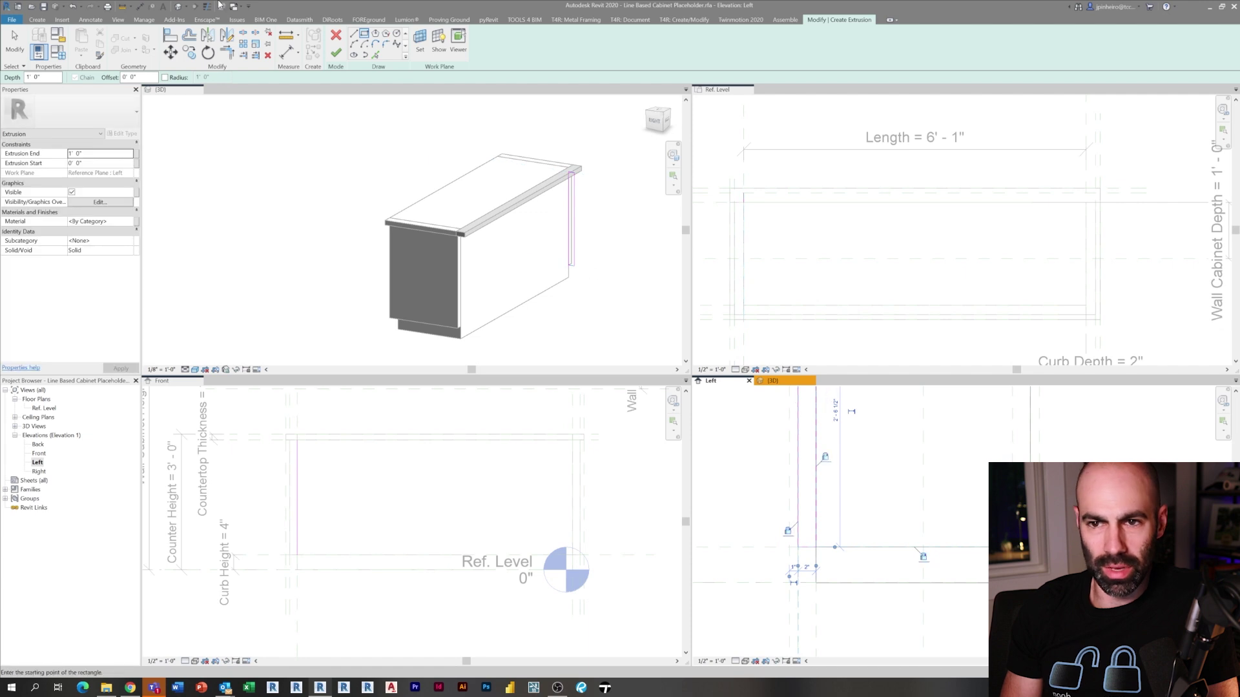
pyautogui.click(332, 57)
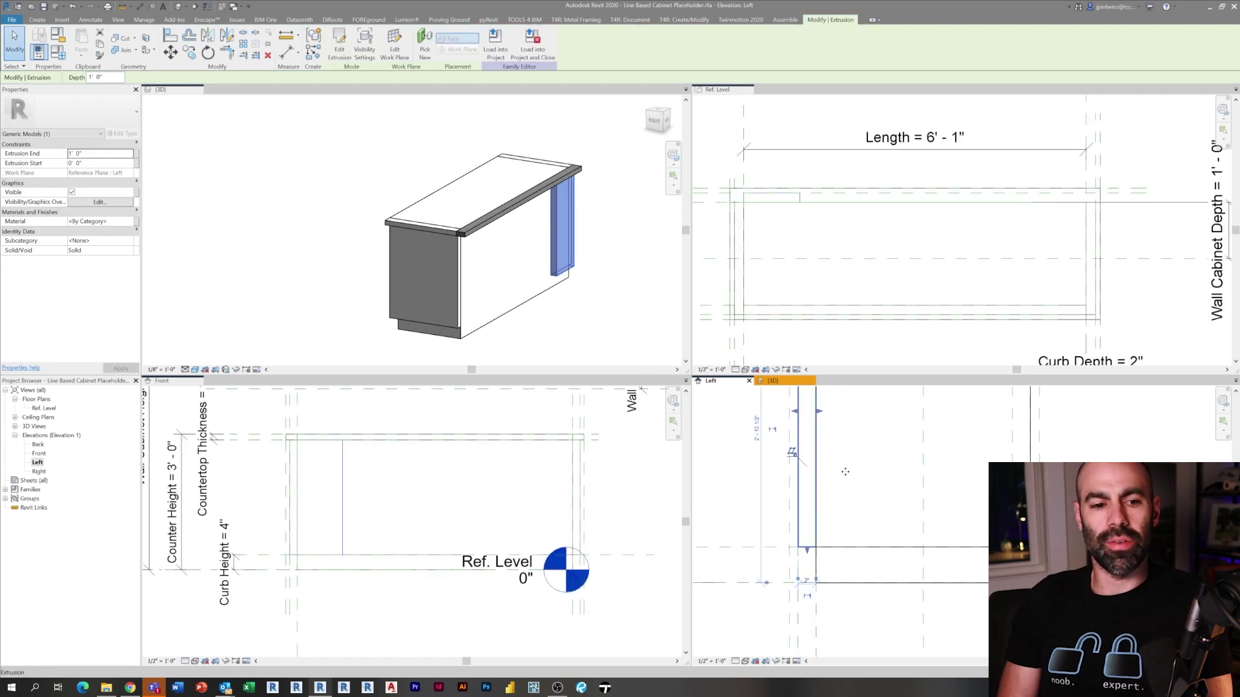
# Stretch the back panel in the plan along the cabinet's full 6' 1" length.
pyautogui.scroll(2, 794, 198)
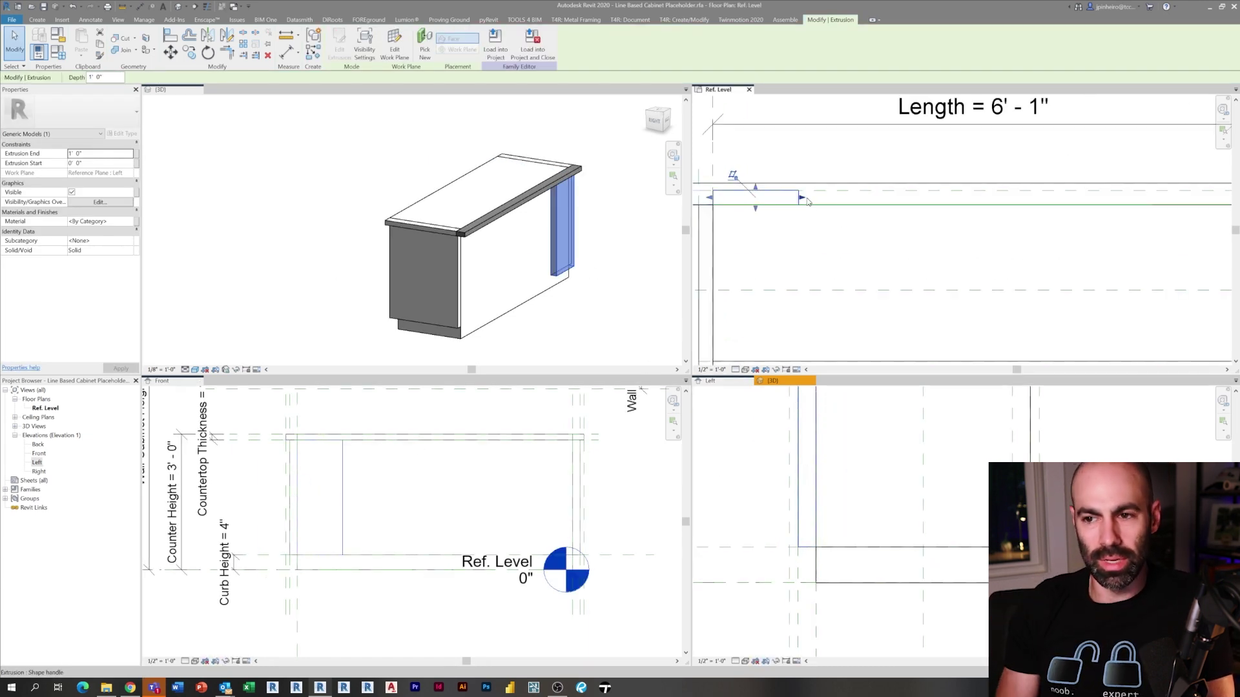
pyautogui.moveTo(799, 197); pyautogui.dragTo(867, 230)
pyautogui.scroll(-2, 868, 229)
pyautogui.moveTo(868, 229); pyautogui.dragTo(683, 253, button='middle')
pyautogui.moveTo(704, 231); pyautogui.dragTo(929, 238)
pyautogui.scroll(2, 930, 236)
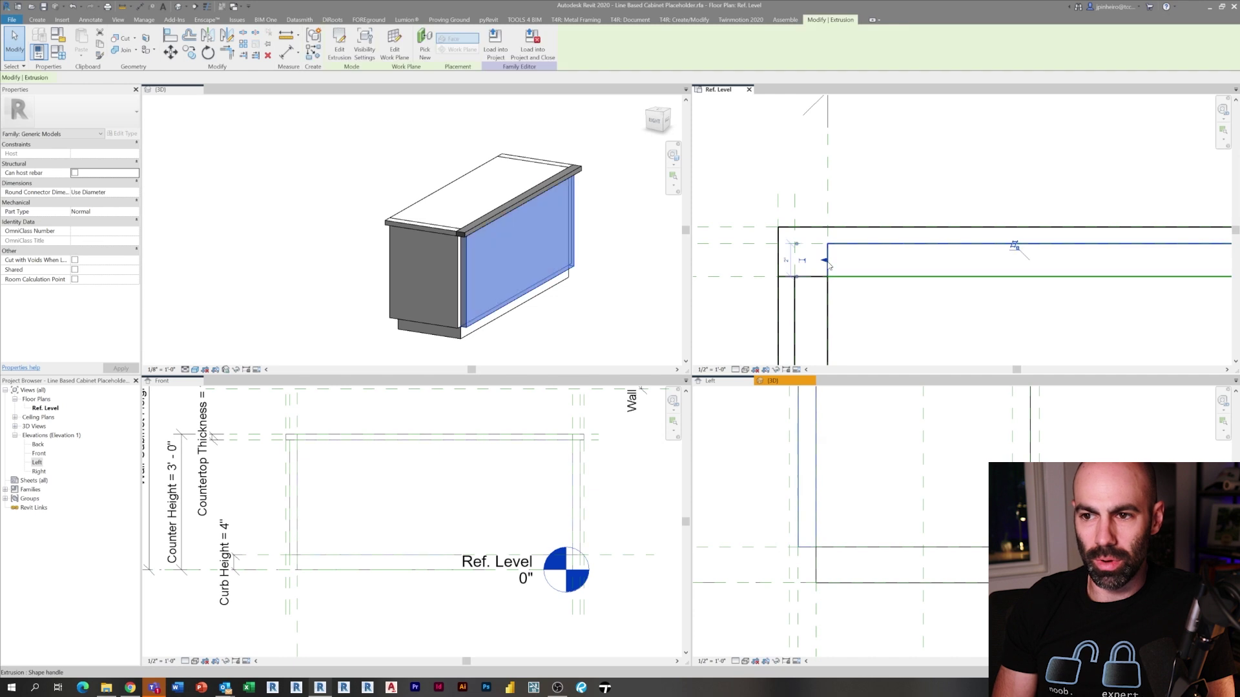
# Extend the back panel's left end over the end panel, then align and lock it to the end panel's outer reference plane.
pyautogui.moveTo(828, 262); pyautogui.dragTo(815, 262)
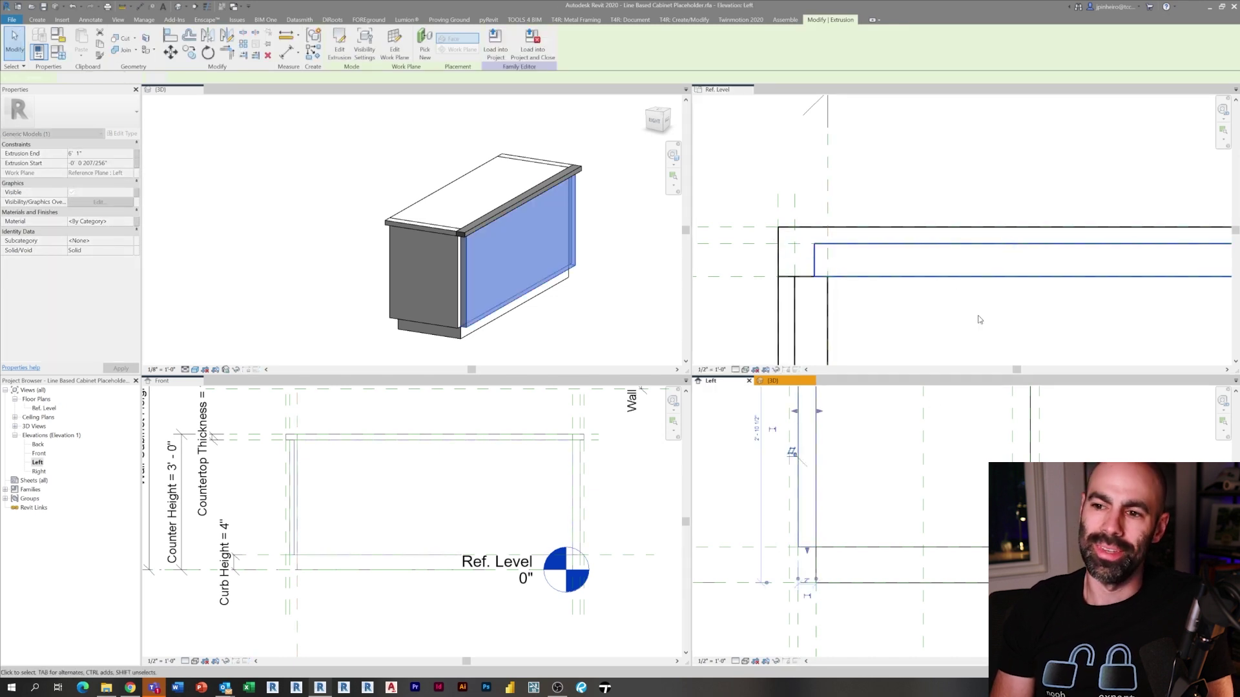
pyautogui.press('a')
pyautogui.press('l')
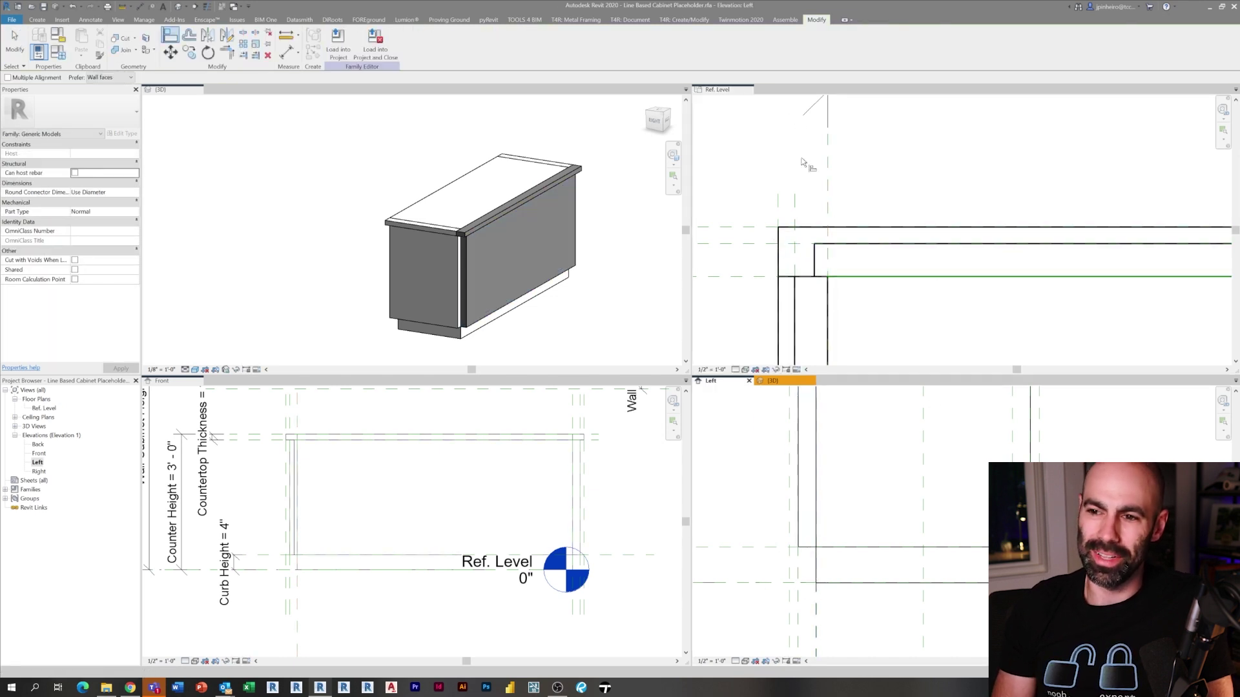
pyautogui.click(793, 270)
pyautogui.press('Escape')
pyautogui.press('Escape')
pyautogui.press('a')
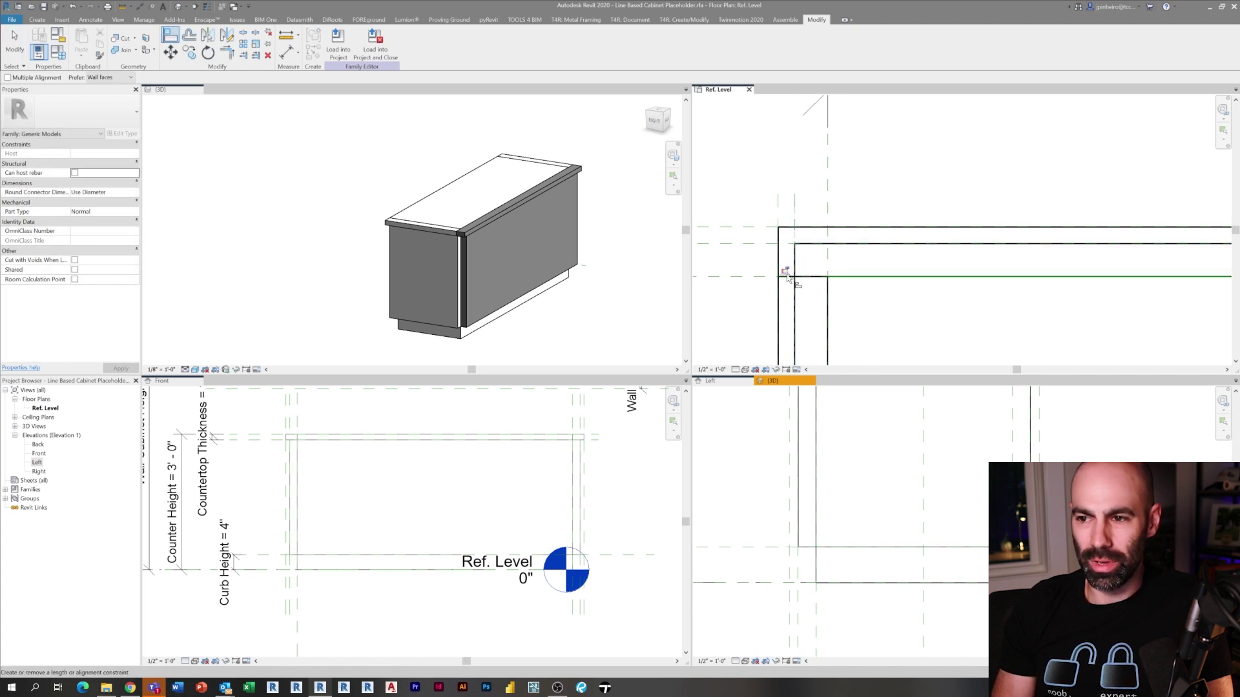
# Extend the back panel's right end over the other end panel and align it to that panel's outer reference plane.
pyautogui.scroll(-2, 787, 274)
pyautogui.moveTo(988, 276); pyautogui.dragTo(824, 312, button='middle')
pyautogui.moveTo(1084, 283); pyautogui.dragTo(762, 289, button='middle')
pyautogui.scroll(2, 1020, 308)
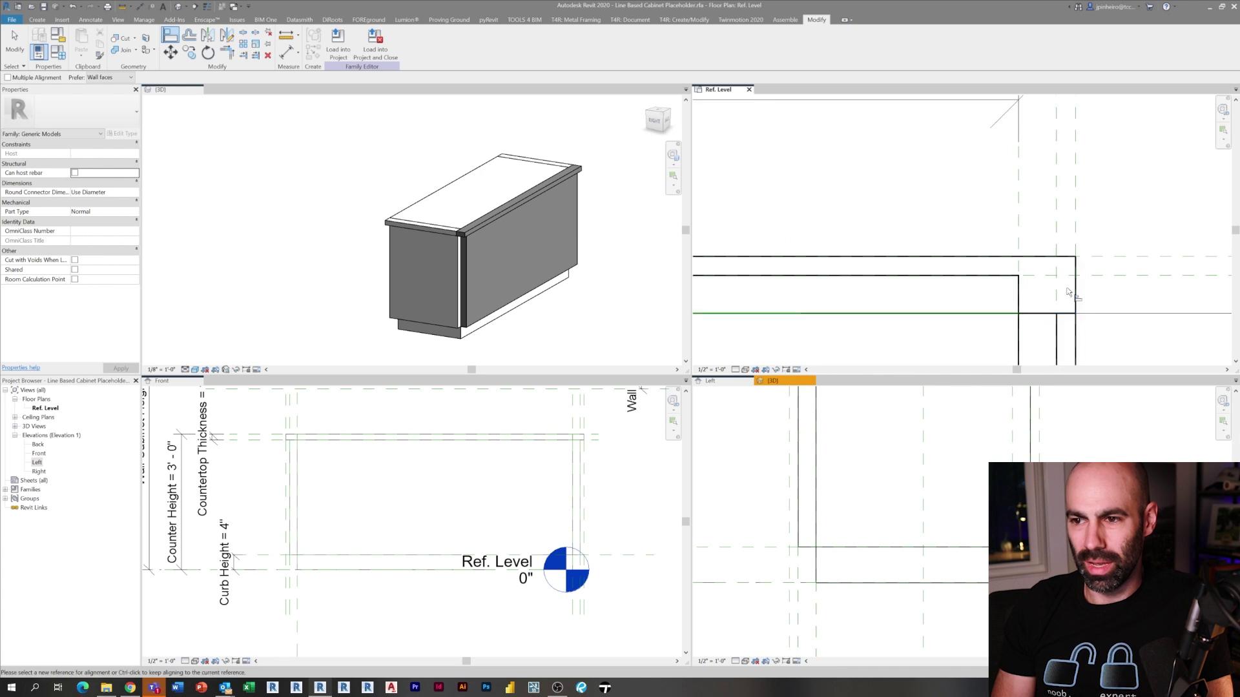
pyautogui.press('Escape')
pyautogui.click(1018, 297)
pyautogui.moveTo(1018, 295); pyautogui.dragTo(1035, 297)
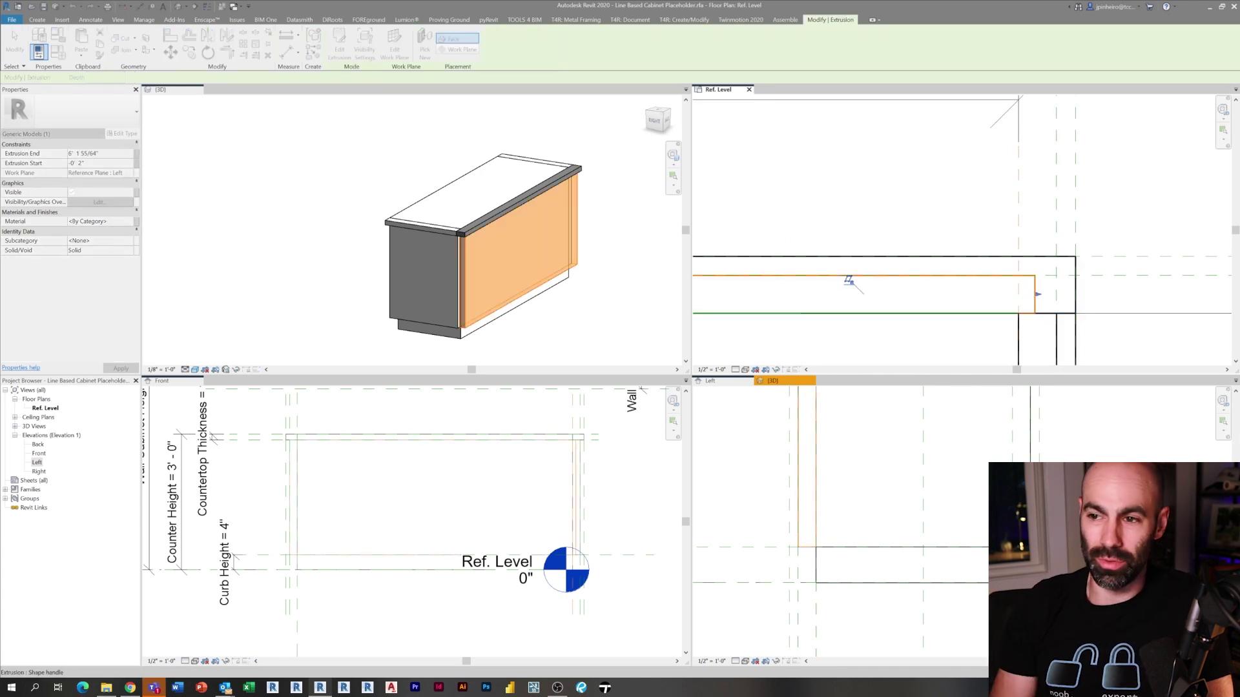
pyautogui.press('Escape')
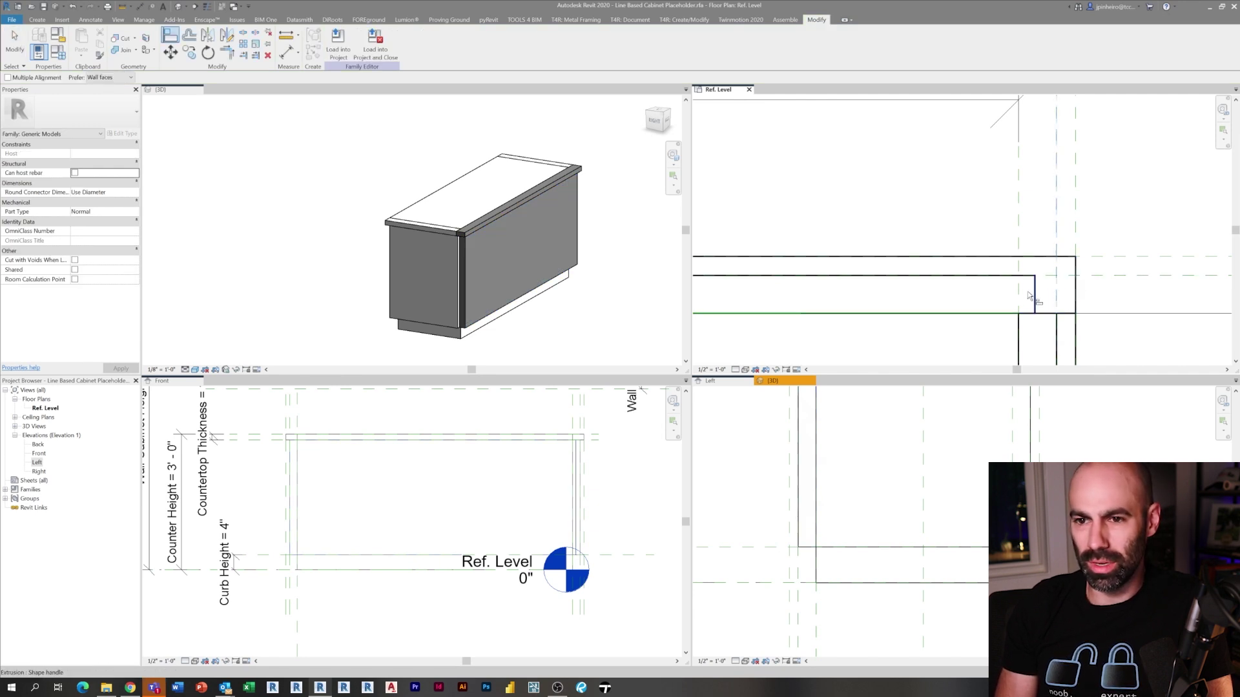
pyautogui.moveTo(1029, 295); pyautogui.dragTo(1052, 304)
pyautogui.press('Escape')
pyautogui.scroll(-6, 1015, 261)
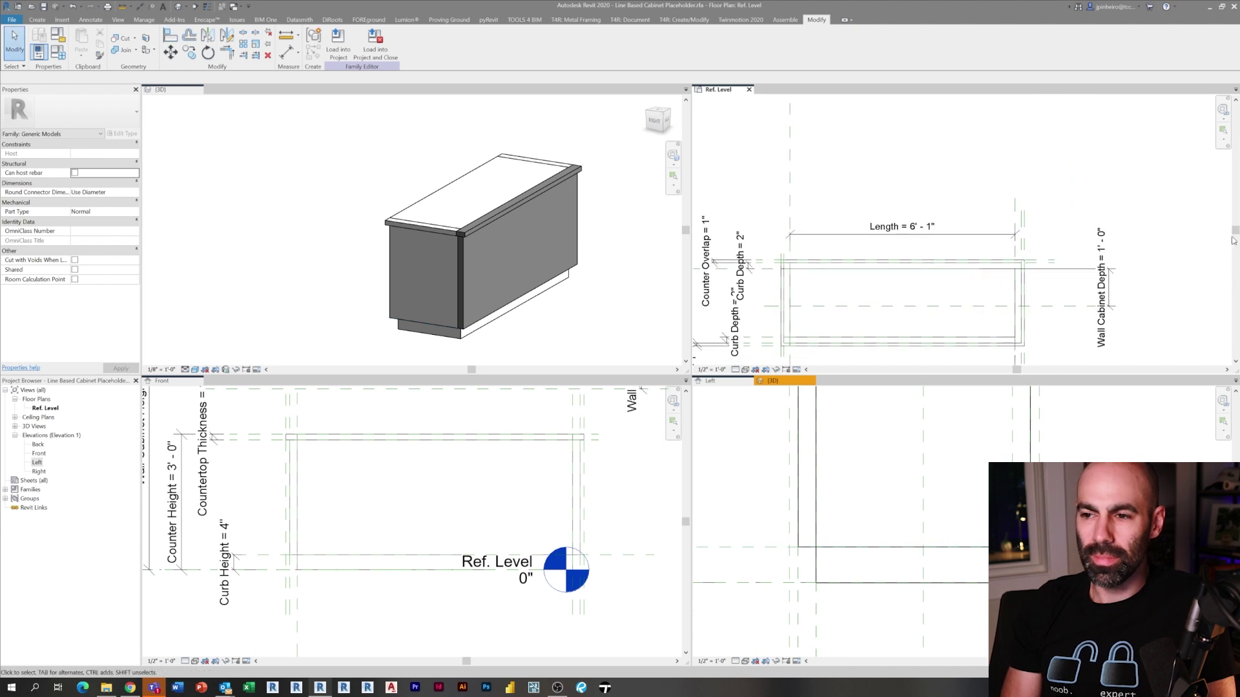
# Associate the material of the rear countertop strip and back panel with the generic cabinet material parameter.
pyautogui.keyDown('shift'); pyautogui.moveTo(420, 284); pyautogui.dragTo(437, 254, button='middle'); pyautogui.keyUp('shift')
pyautogui.click(443, 257)
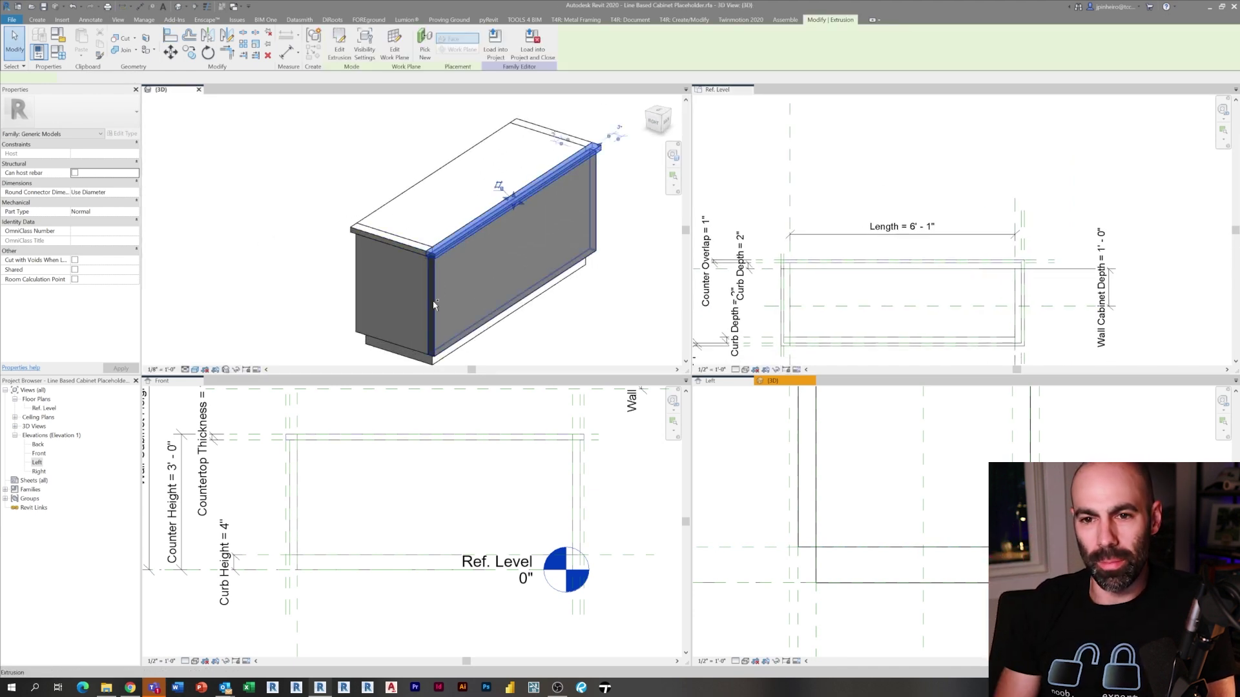
pyautogui.keyDown('ctrl'); pyautogui.click(436, 306); pyautogui.keyUp('ctrl')
pyautogui.click(135, 222)
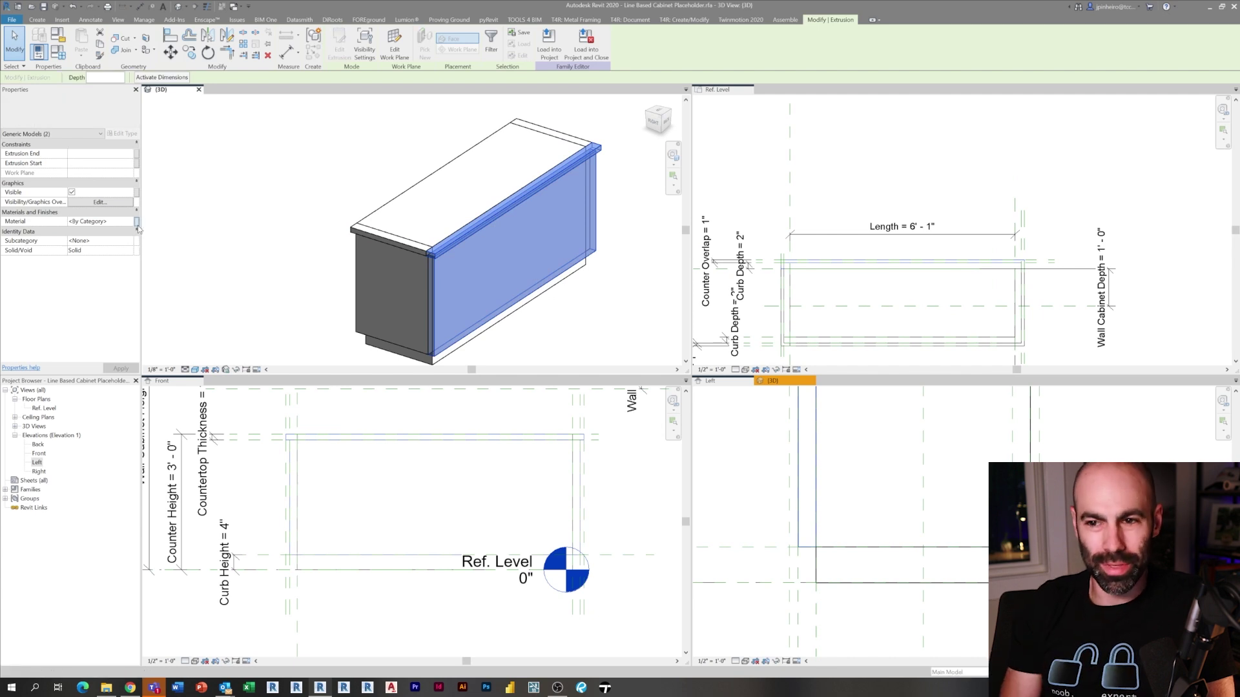
pyautogui.click(601, 314)
pyautogui.click(638, 424)
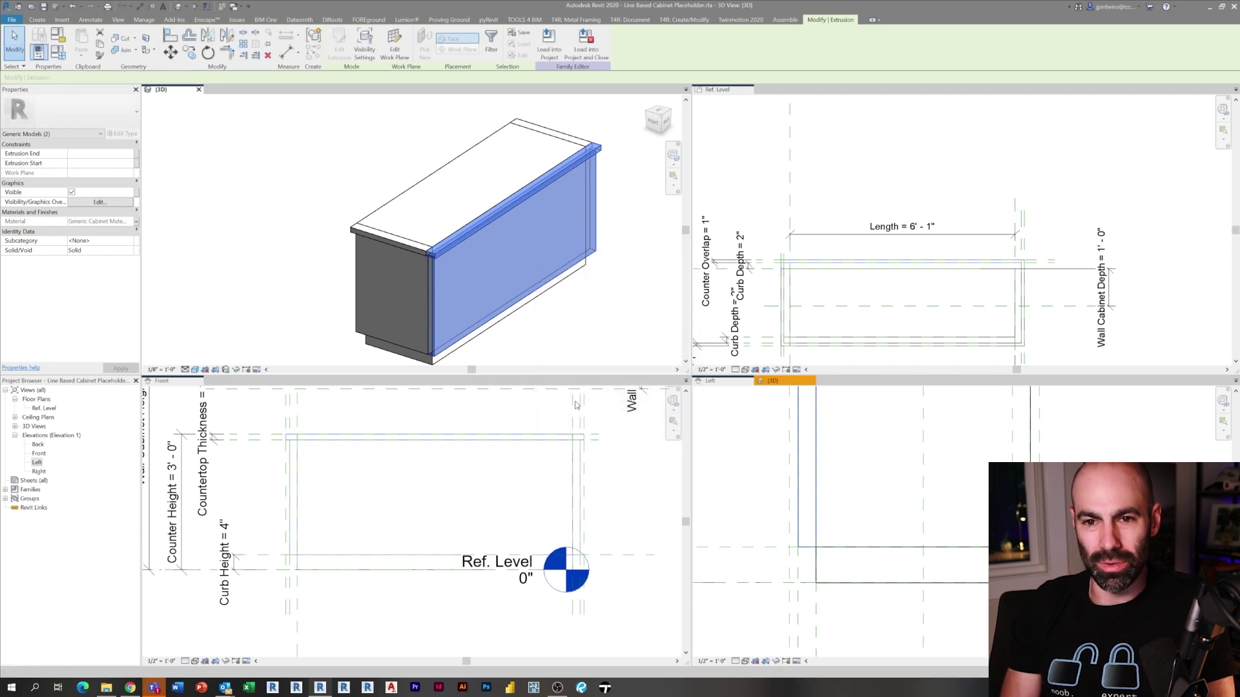
# Tie the visibility of the rear countertop strip and back panel to a new instance parameter named Island On/Off, grouped under Other.
pyautogui.click(136, 193)
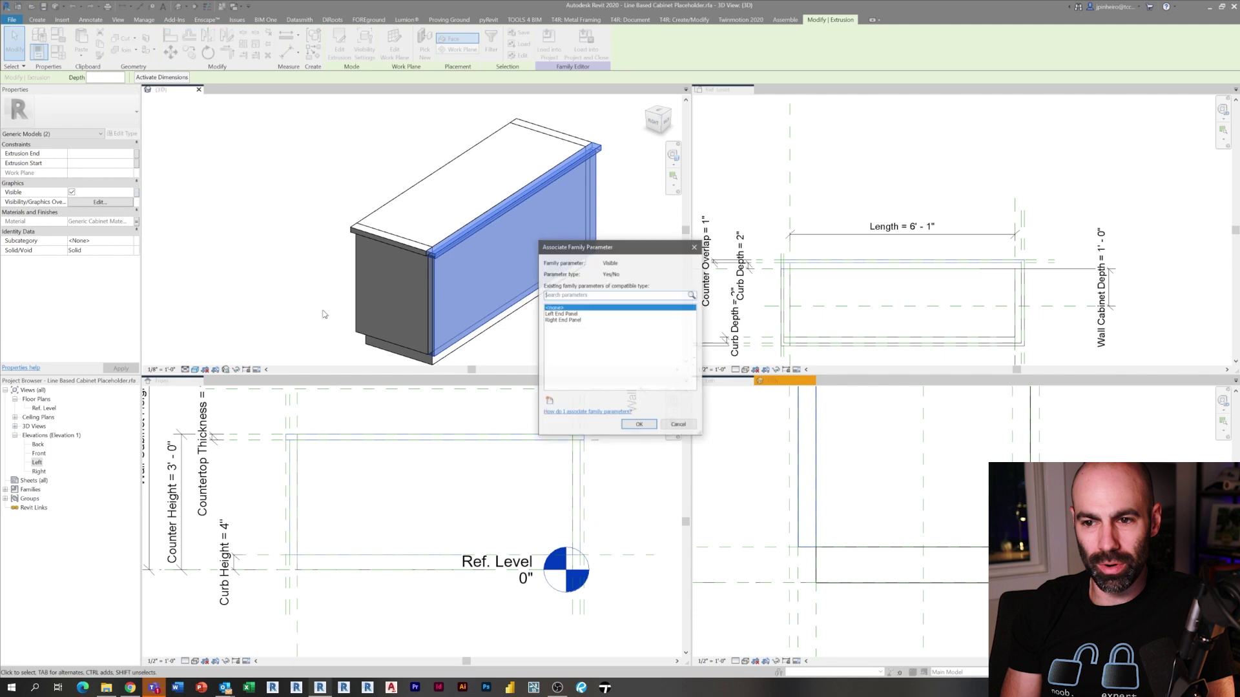
pyautogui.click(549, 402)
pyautogui.write('Island On/Off')
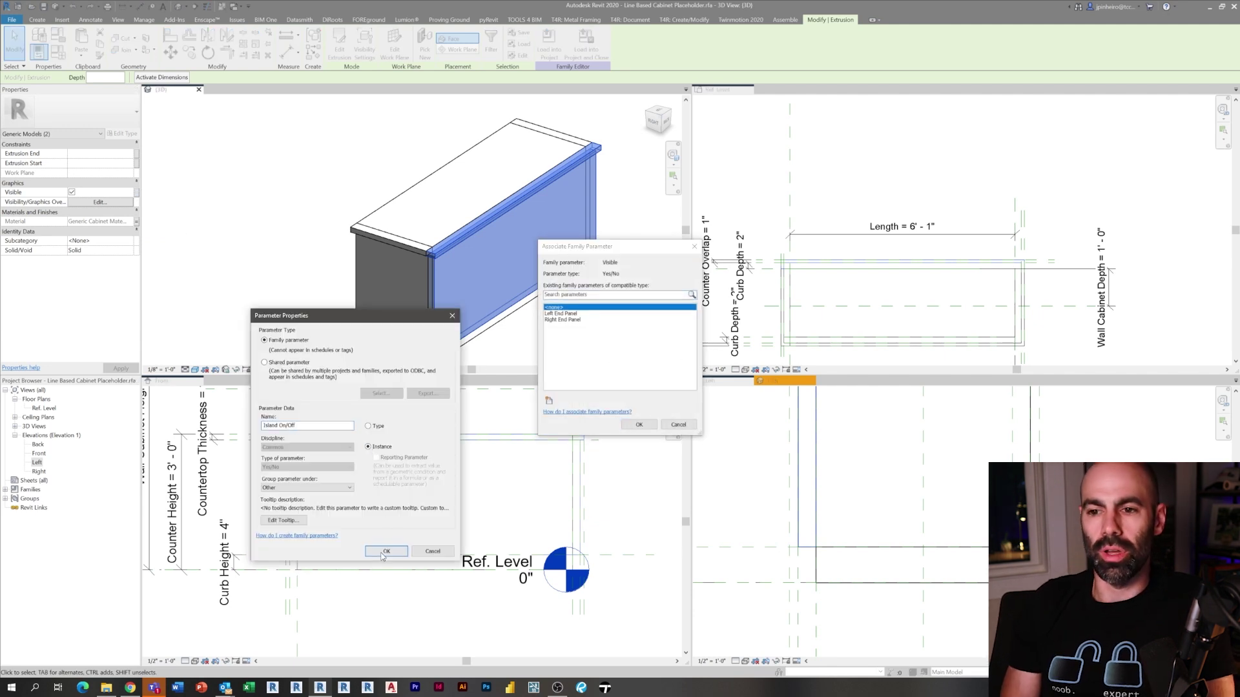
pyautogui.click(385, 552)
pyautogui.click(630, 426)
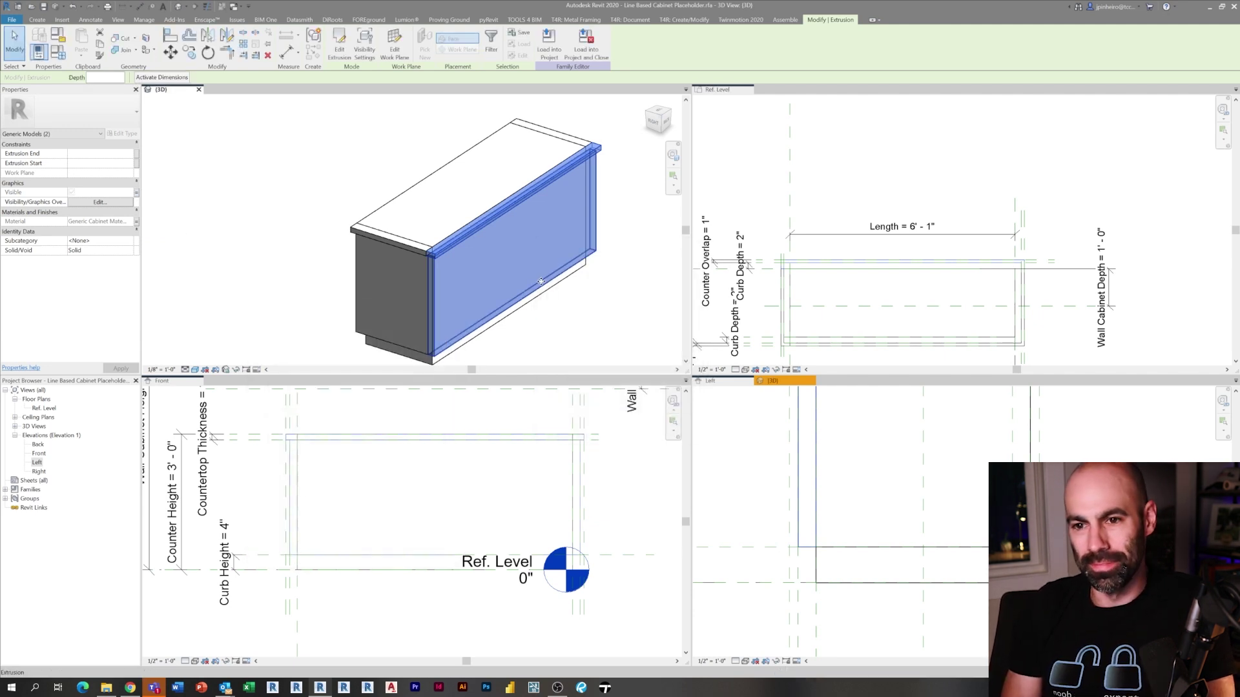
pyautogui.click(522, 258)
# Join the rear countertop strip and back panel with the adjoining countertop and cabinet geometry.
pyautogui.scroll(5, 521, 258)
pyautogui.scroll(-5, 521, 259)
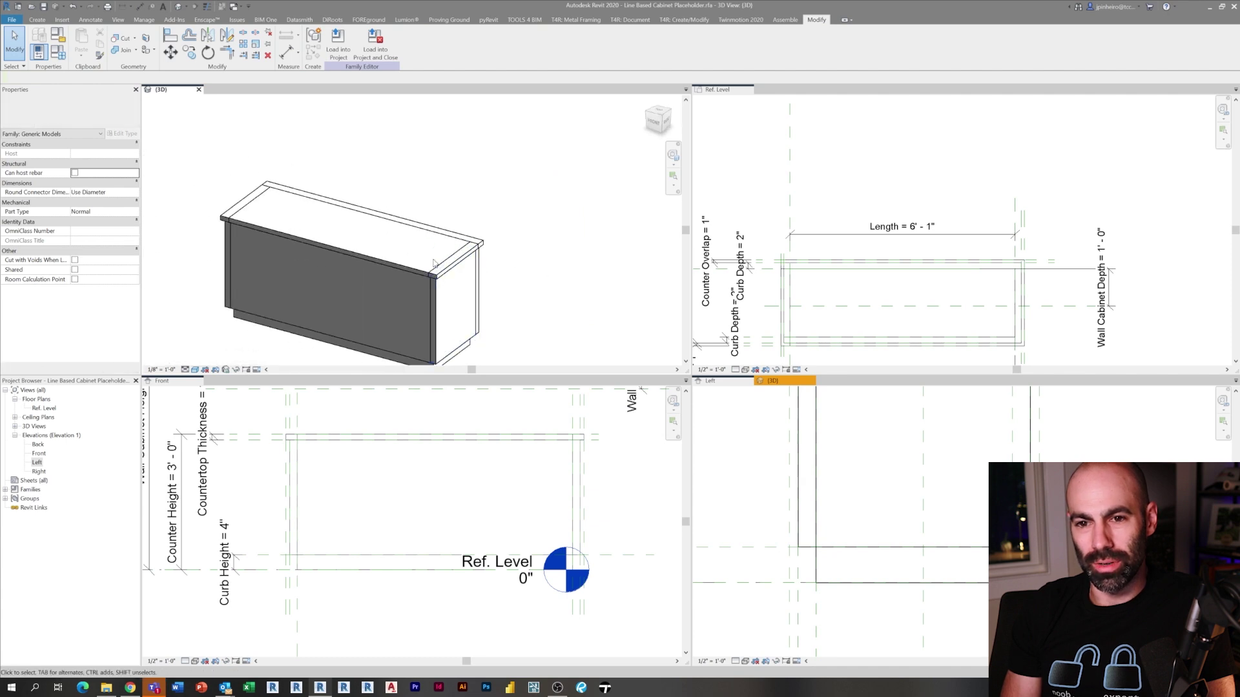
pyautogui.click(121, 50)
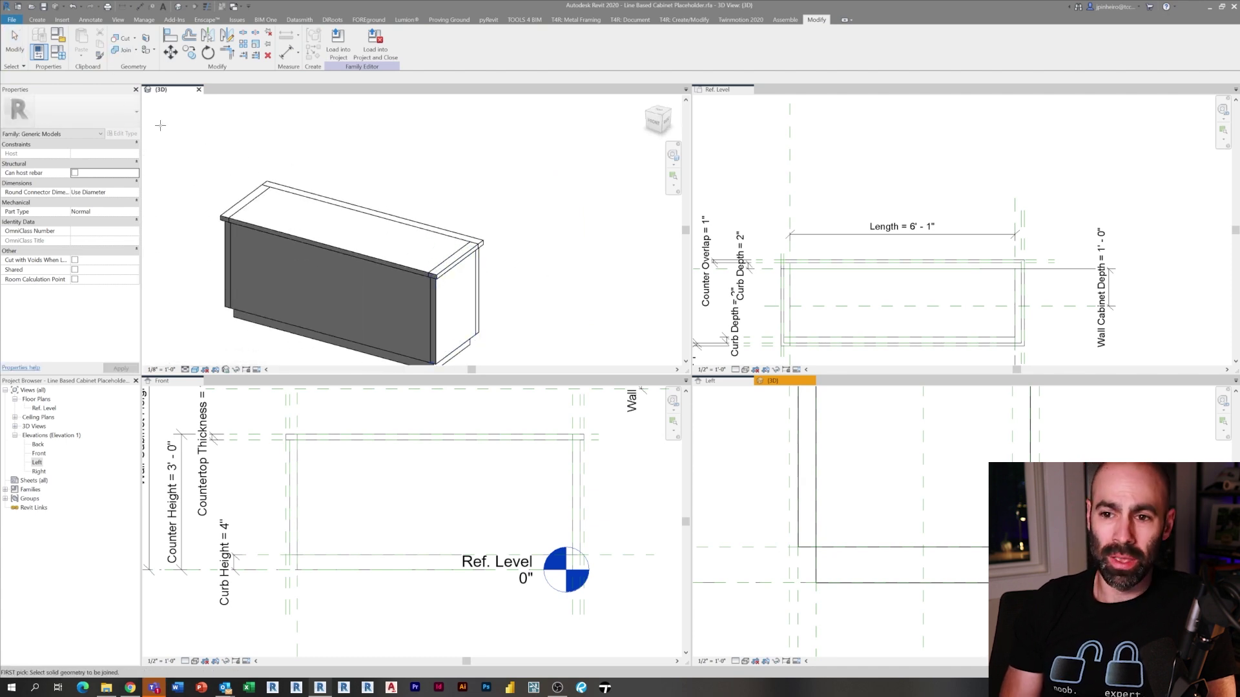
pyautogui.click(244, 235)
pyautogui.click(322, 207)
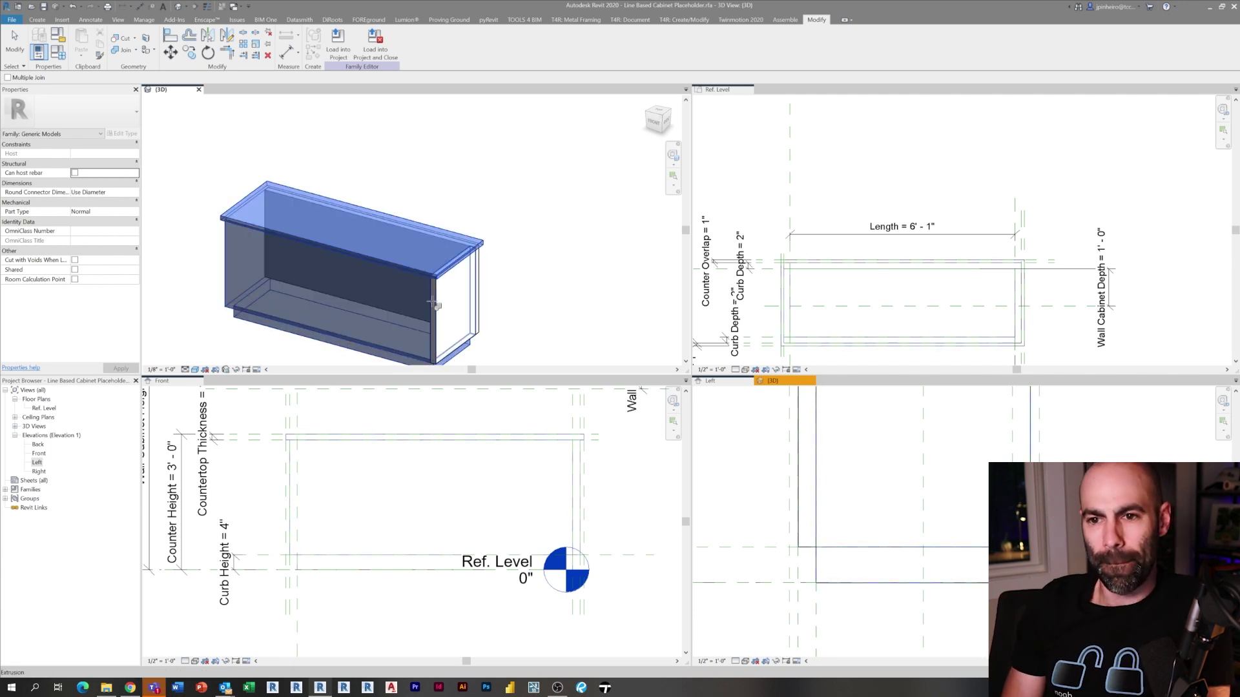
pyautogui.press('Escape')
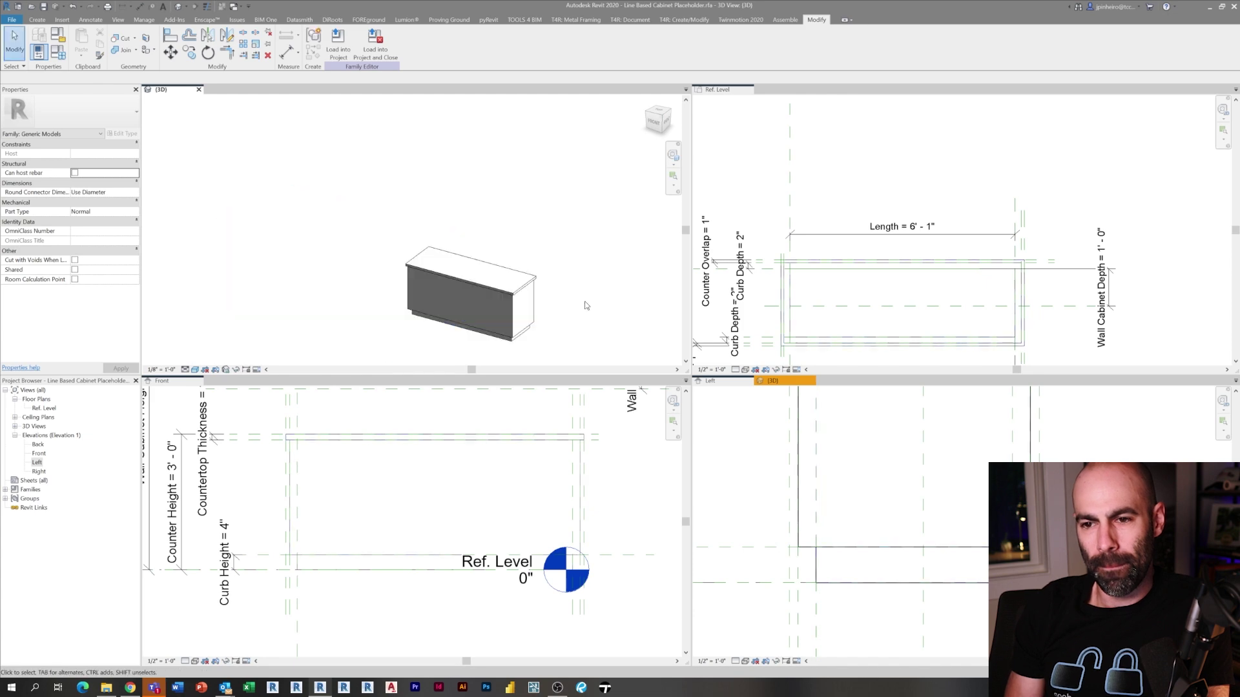
# Create a rectangular upper cabinet extrusion in the front elevation between the outer end reference planes and both wall cabinet height planes, locking its edges.
pyautogui.press('t')
pyautogui.press('w')
pyautogui.scroll(2, 508, 293)
pyautogui.keyDown('shift'); pyautogui.moveTo(508, 293); pyautogui.dragTo(705, 352, button='middle'); pyautogui.keyUp('shift')
pyautogui.scroll(-2, 706, 351)
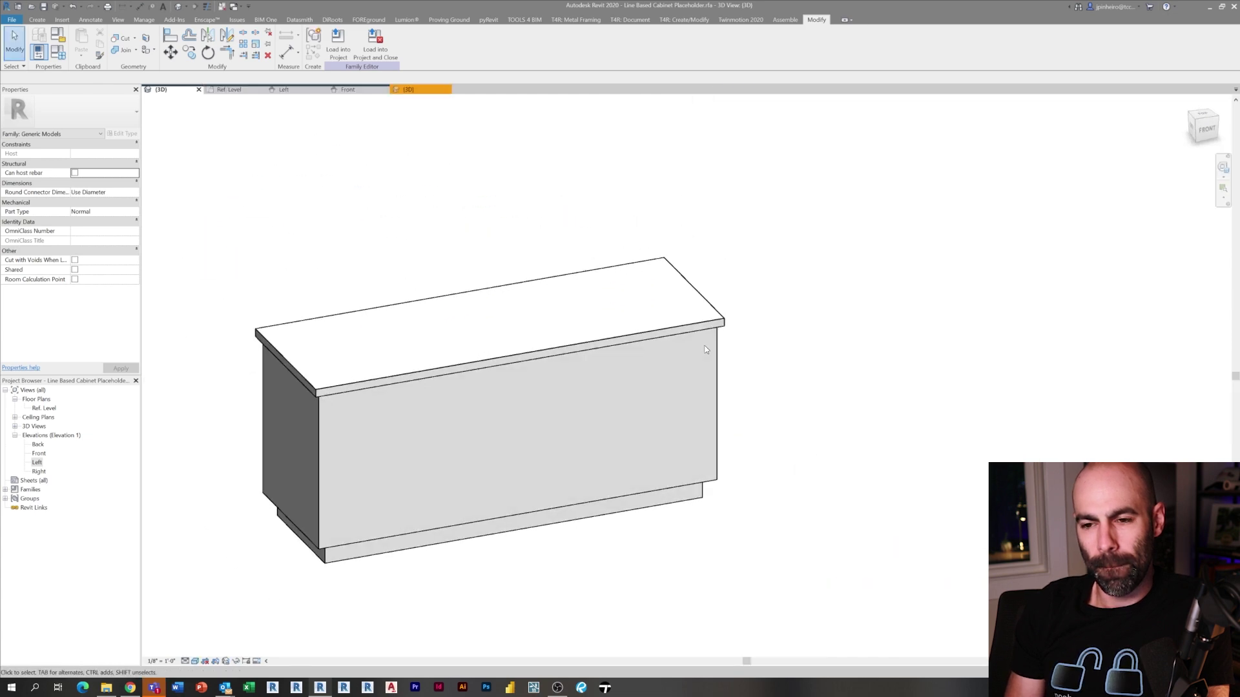
pyautogui.click(41, 20)
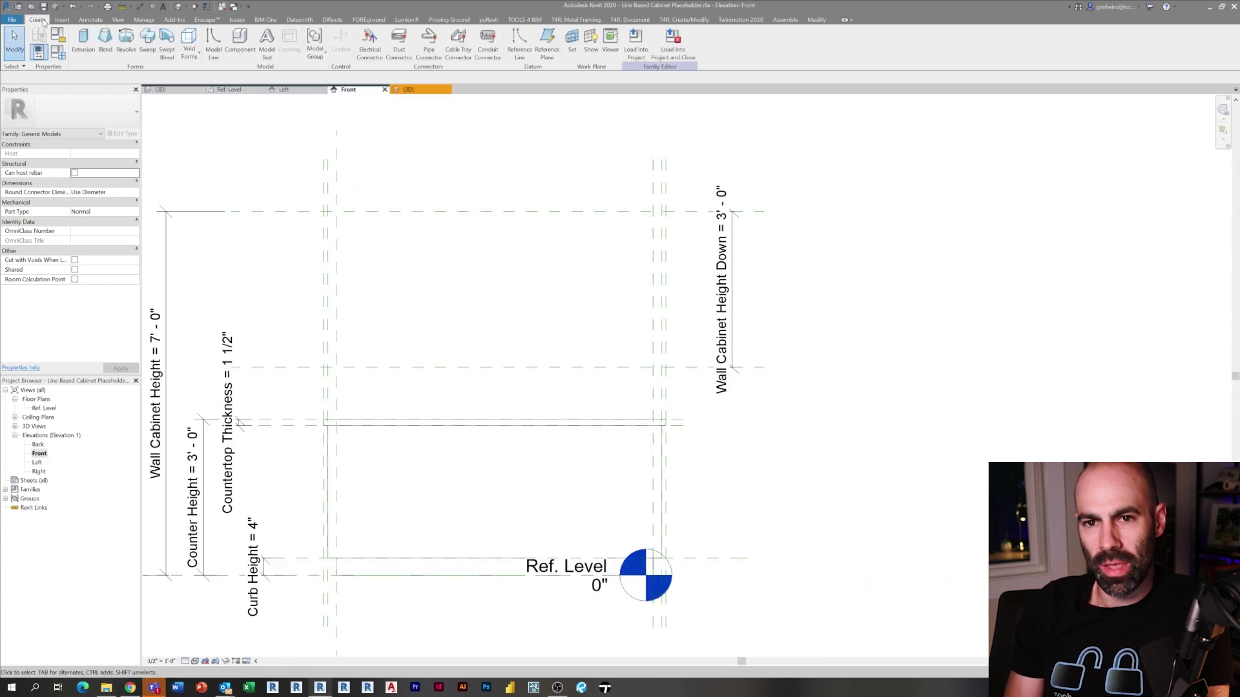
pyautogui.click(75, 40)
pyautogui.click(364, 33)
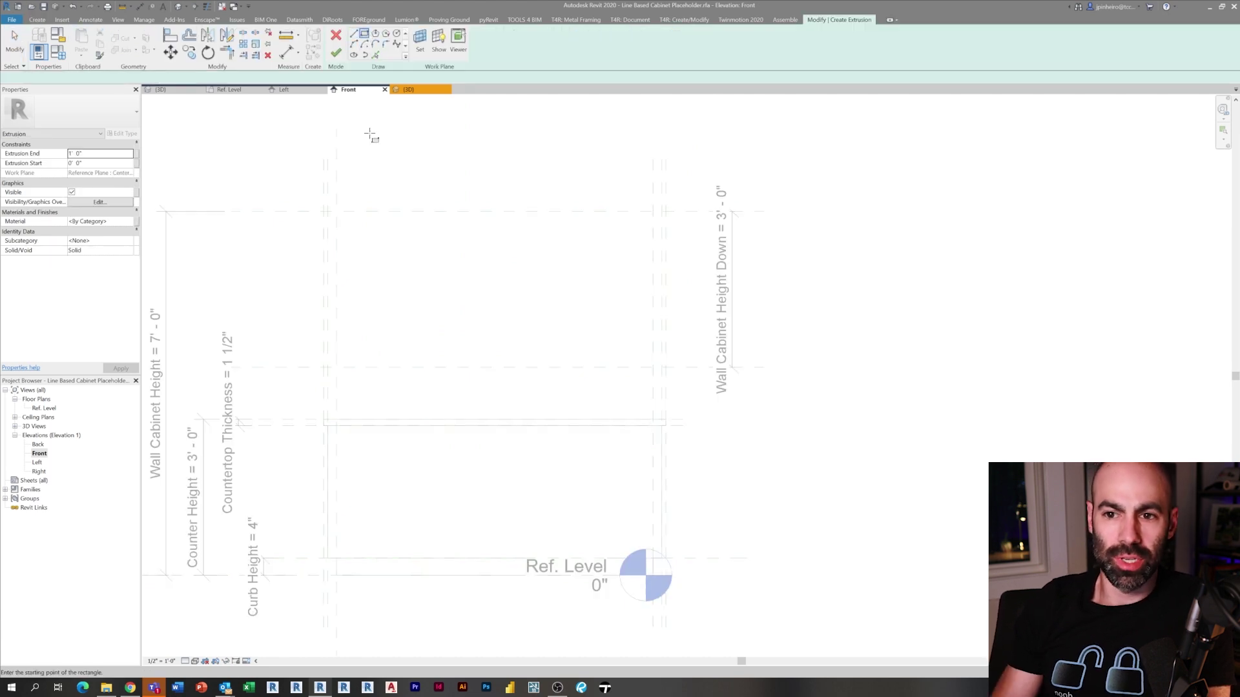
pyautogui.click(329, 213)
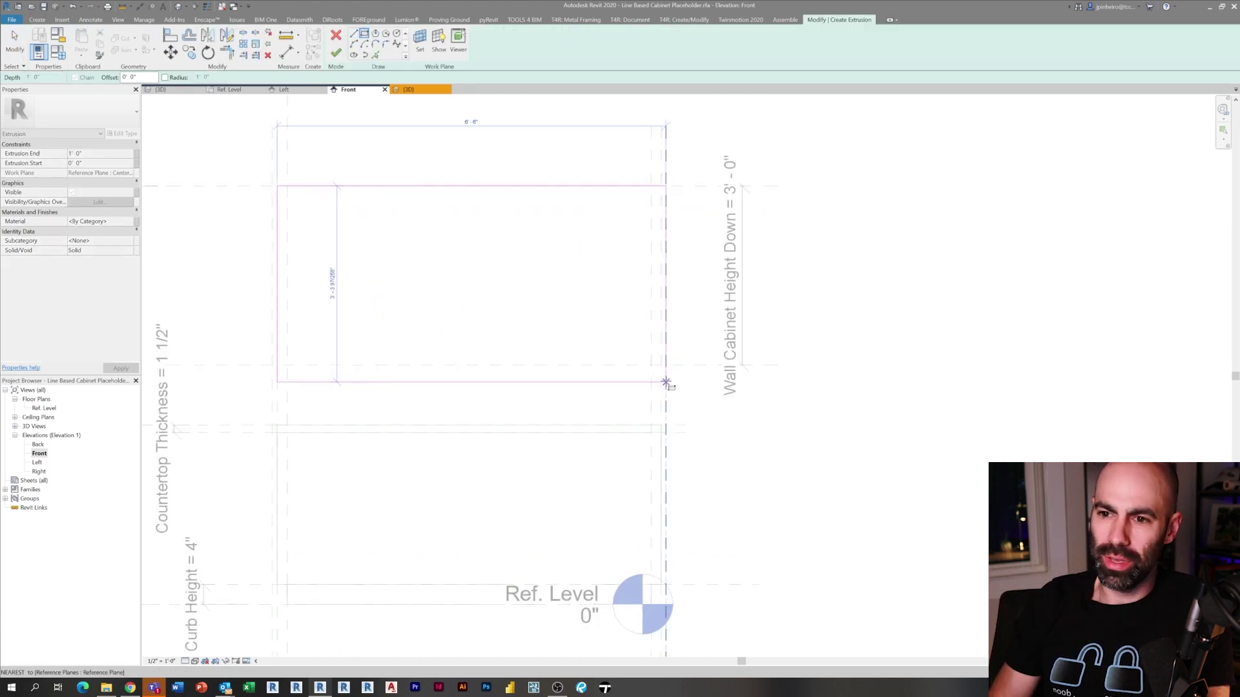
pyautogui.scroll(2, 666, 360)
pyautogui.click(658, 360)
pyautogui.scroll(-3, 656, 364)
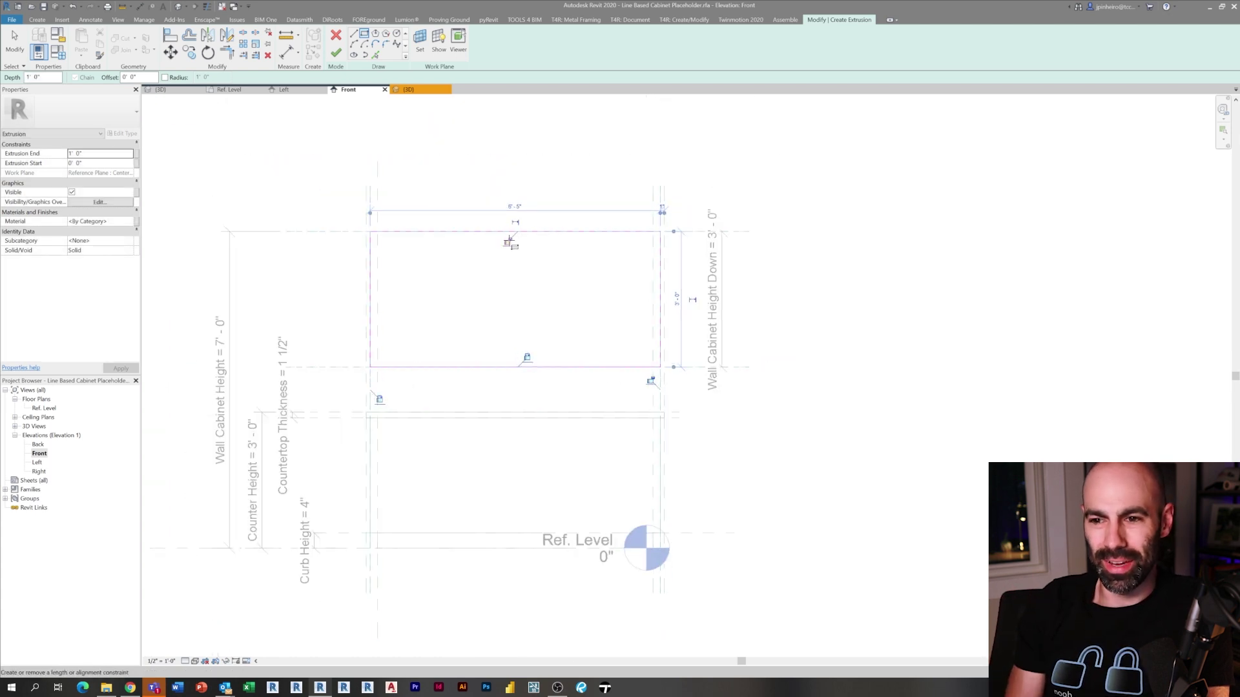
pyautogui.click(335, 53)
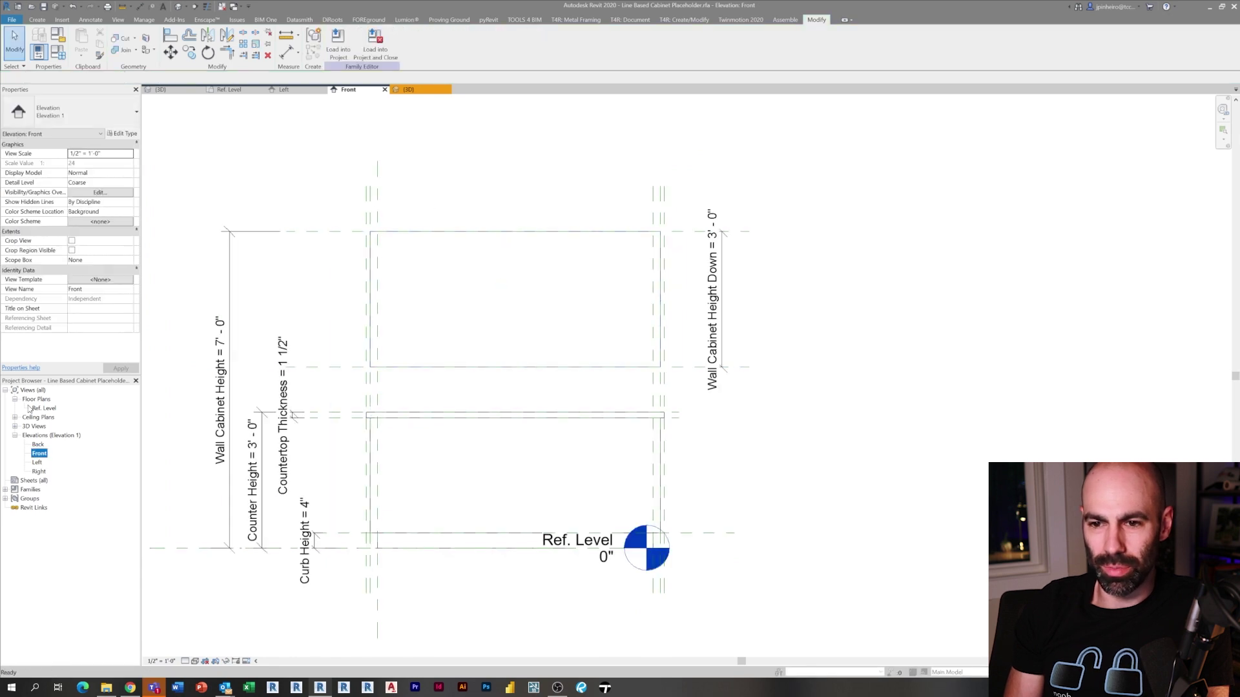
# Lock the upper cabinet extrusion's front face to the Wall Cabinet Depth reference plane in the left elevation.
pyautogui.doubleClick(49, 409)
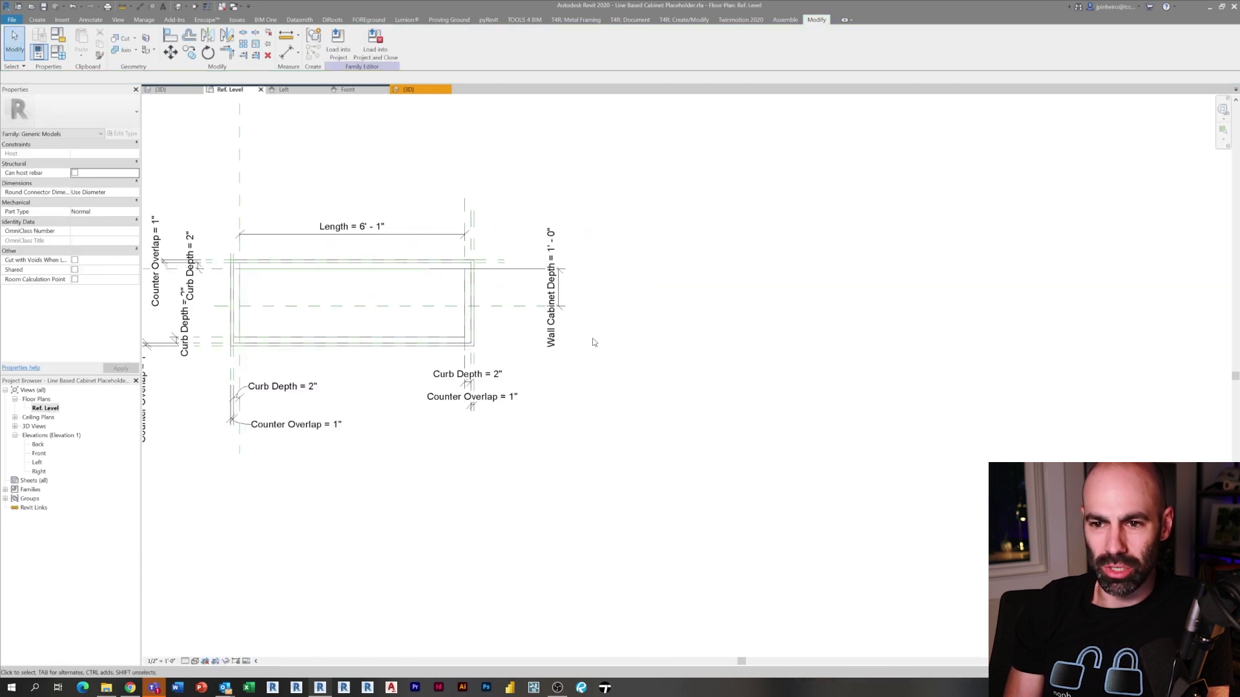
pyautogui.scroll(3, 594, 343)
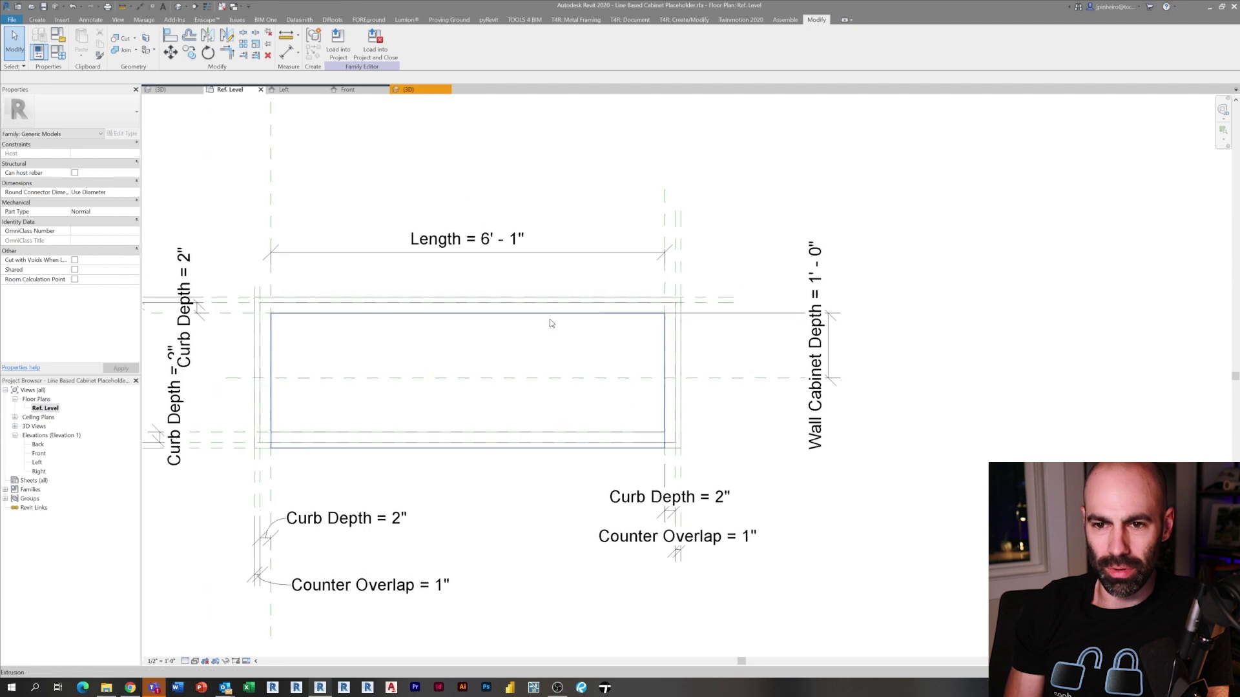
pyautogui.click(523, 305)
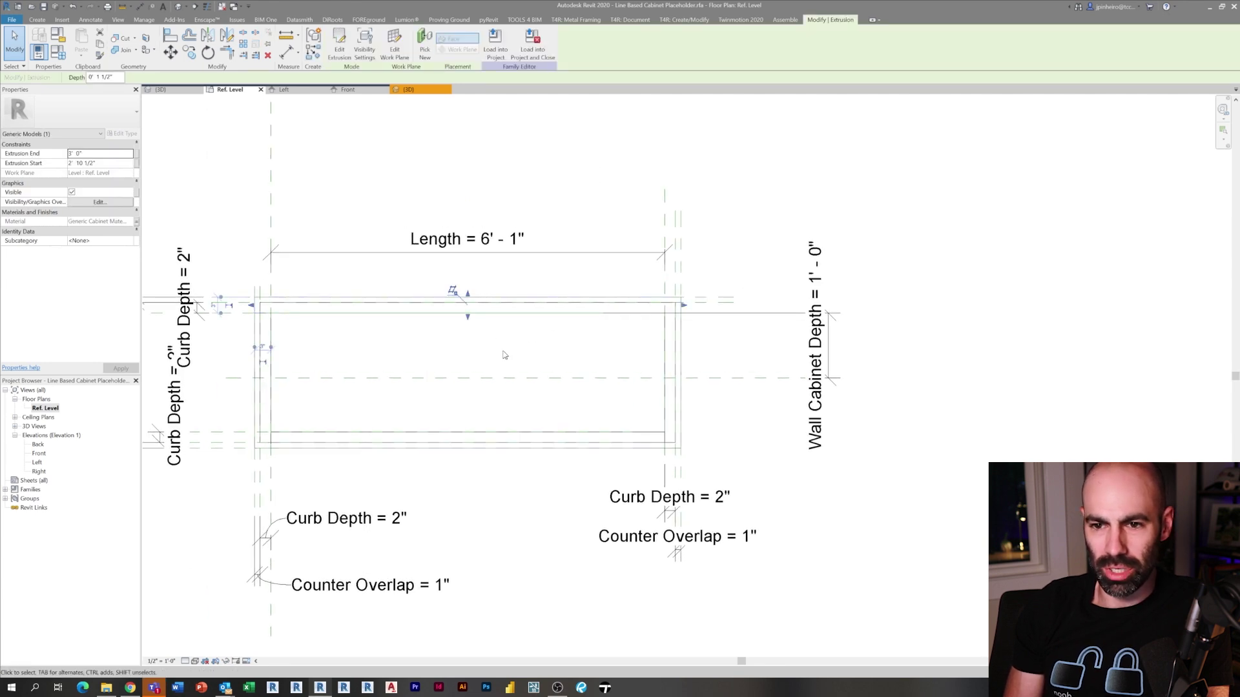
pyautogui.click(505, 354)
pyautogui.scroll(-2, 460, 407)
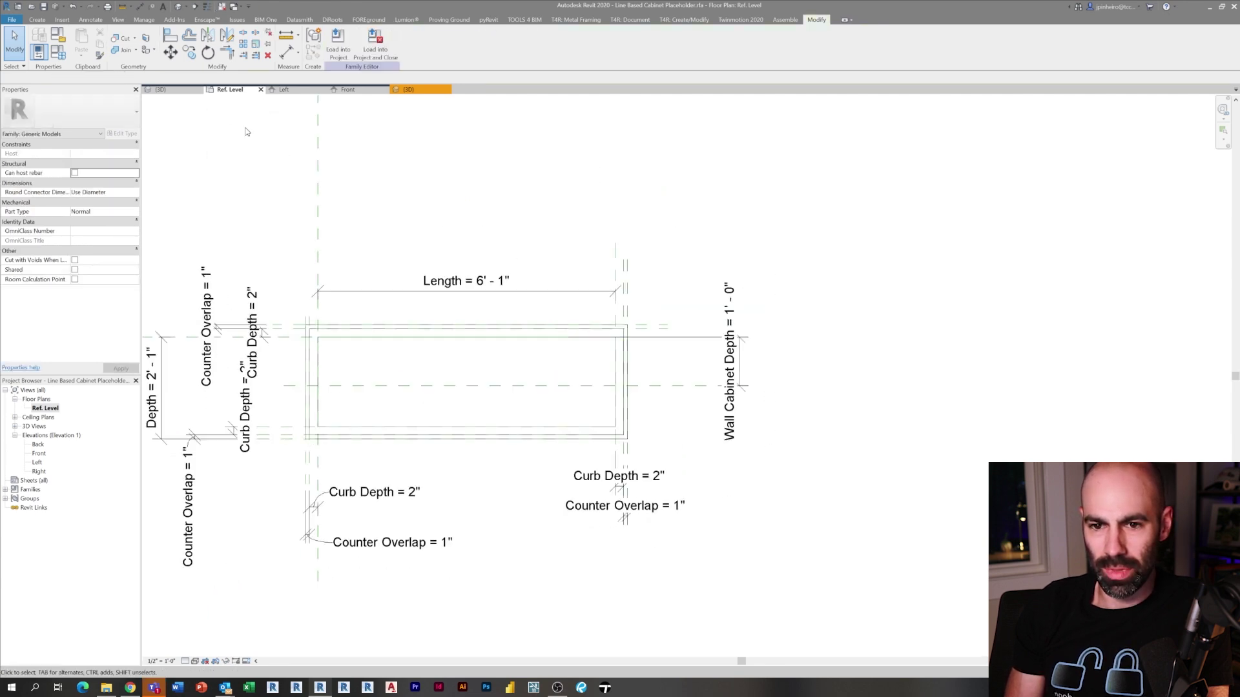
pyautogui.doubleClick(37, 463)
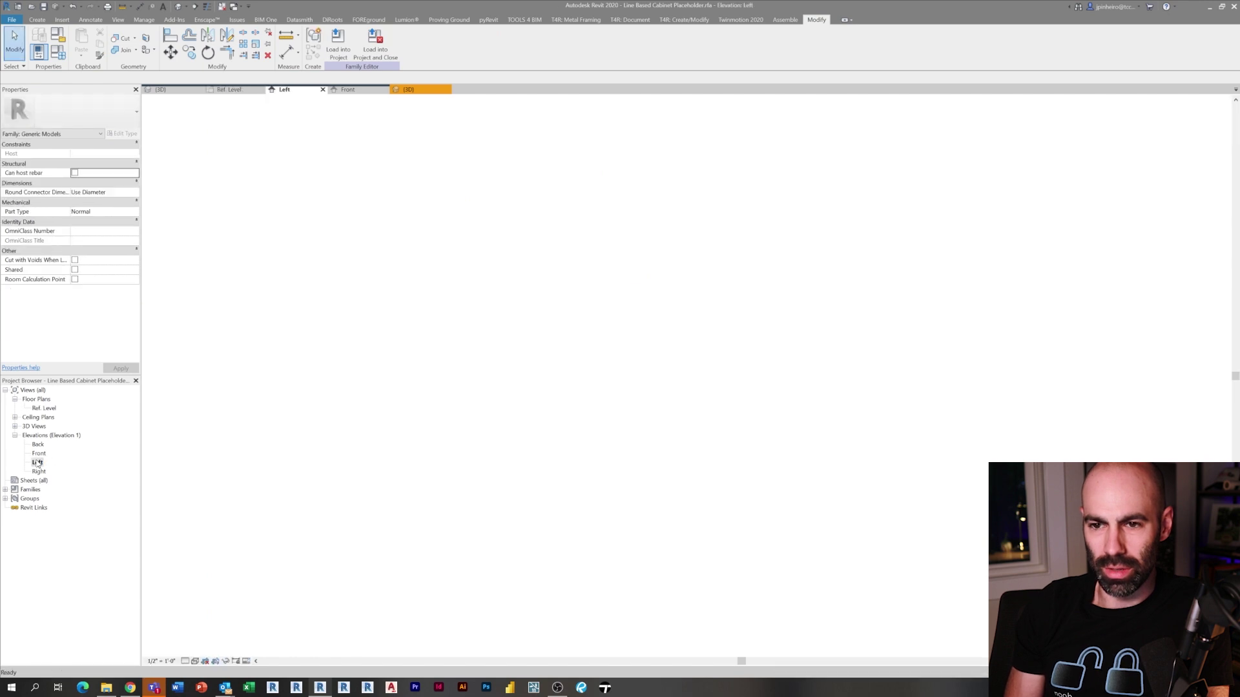
pyautogui.scroll(-3, 583, 332)
pyautogui.scroll(2, 499, 353)
pyautogui.click(500, 352)
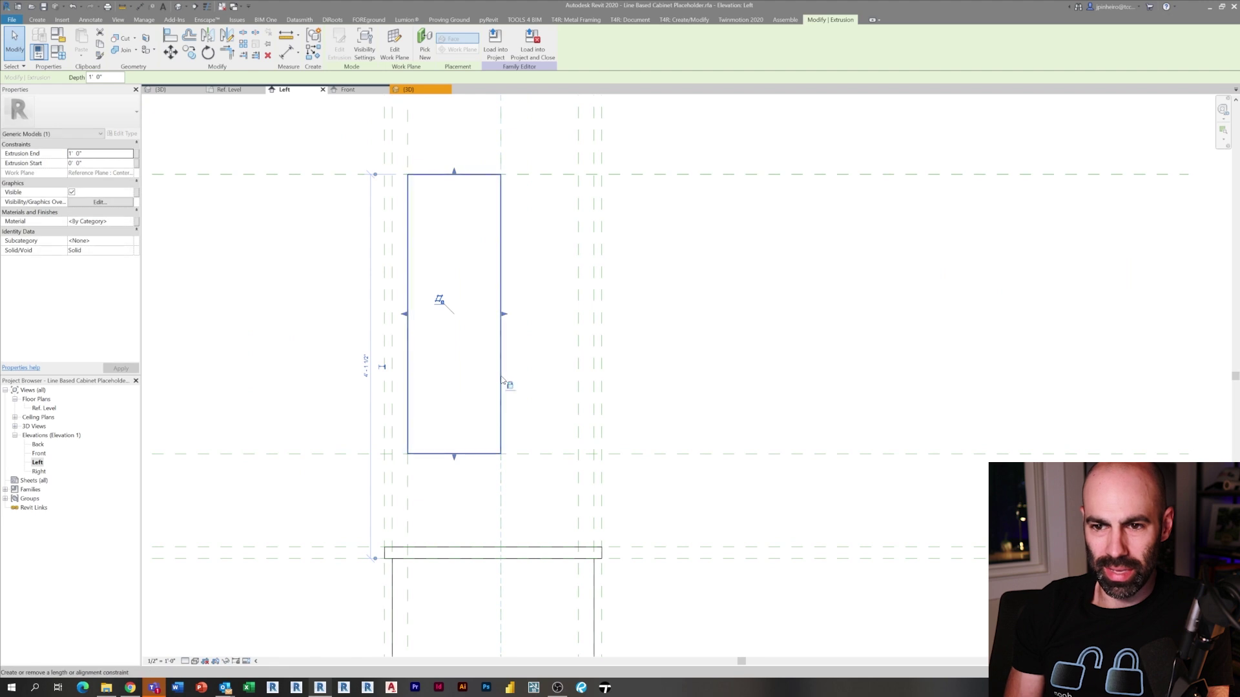
pyautogui.click(517, 317)
pyautogui.scroll(-3, 515, 317)
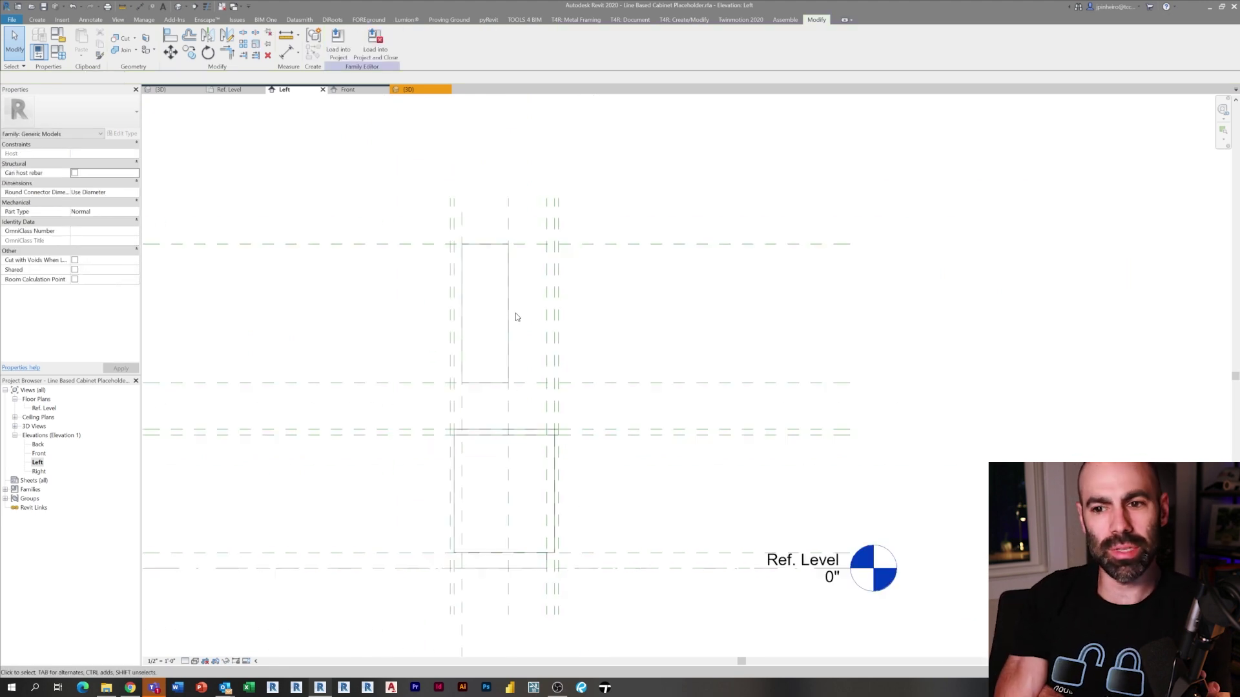
# Associate the upper cabinet's material with the Generic Cabinet Material parameter.
pyautogui.click(178, 7)
pyautogui.scroll(-2, 725, 429)
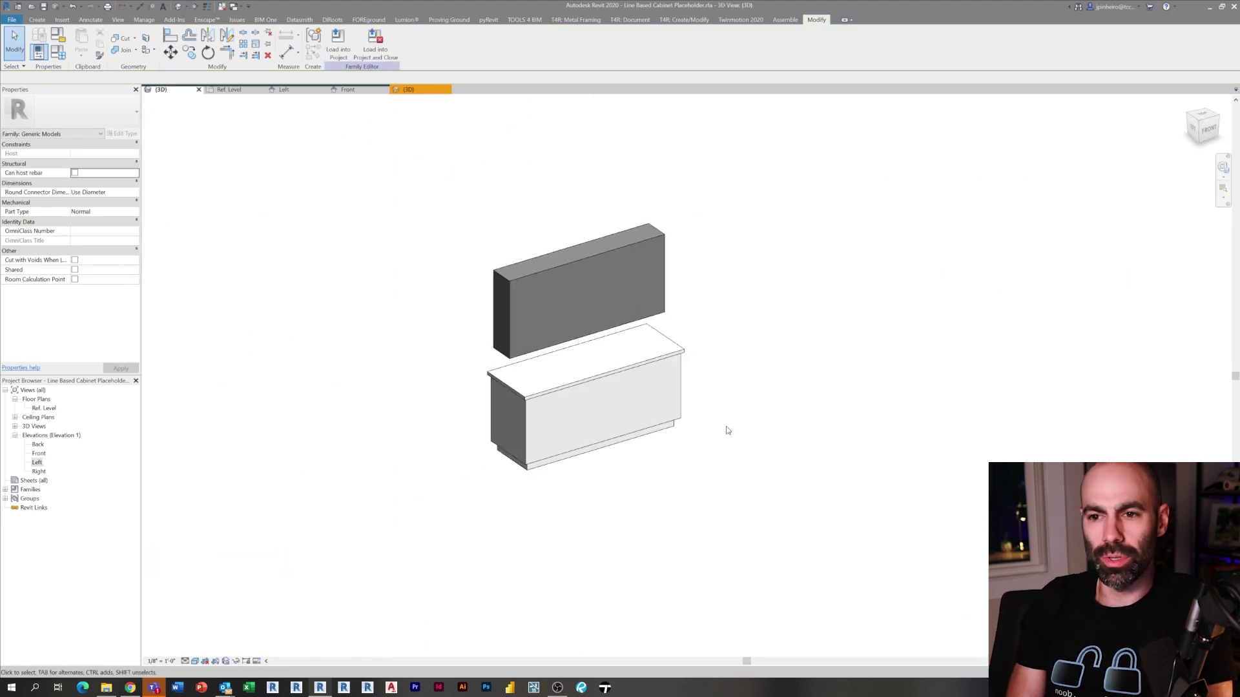
pyautogui.click(561, 263)
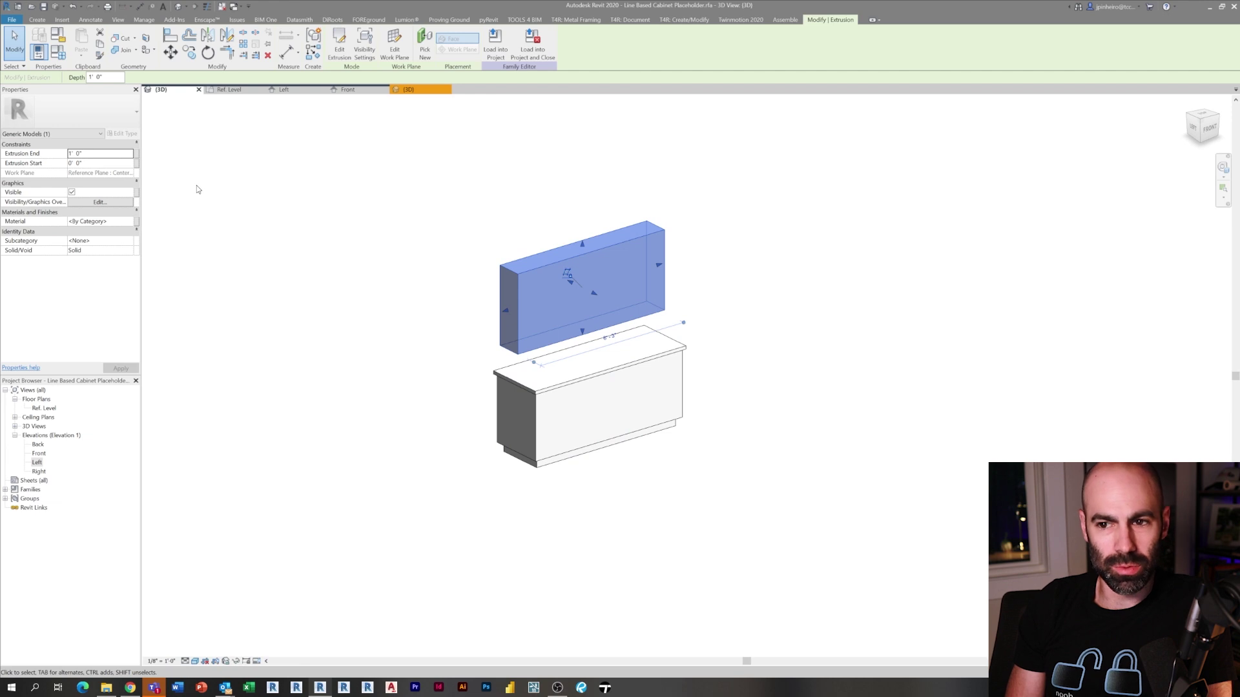
pyautogui.click(137, 222)
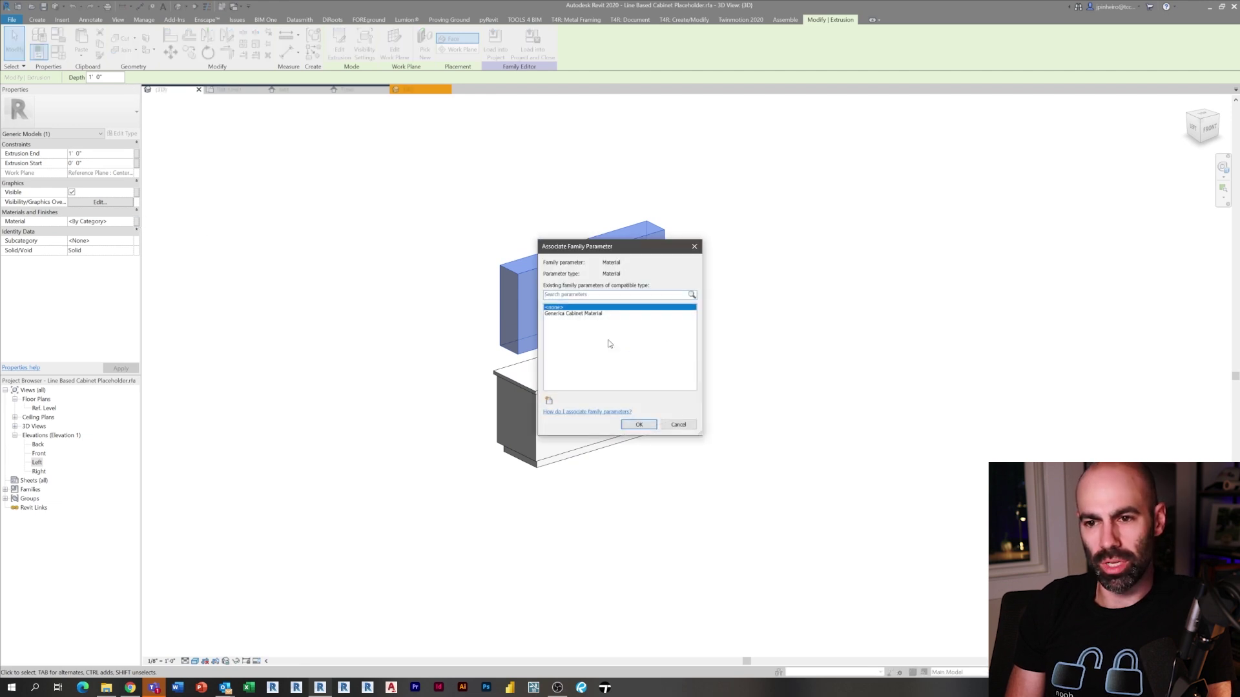
pyautogui.click(591, 313)
pyautogui.press('Return')
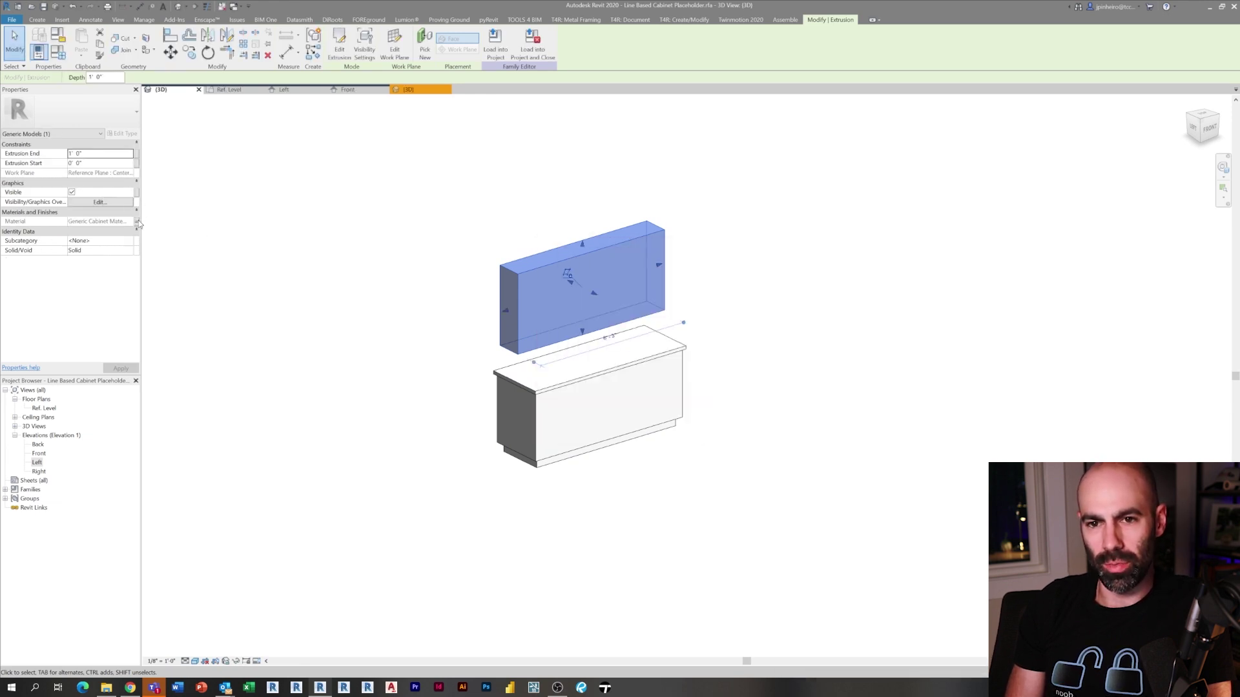
# Tie the upper cabinet's visibility to a new instance parameter named Upper Cabinets On/Off, grouped under Other.
pyautogui.click(136, 192)
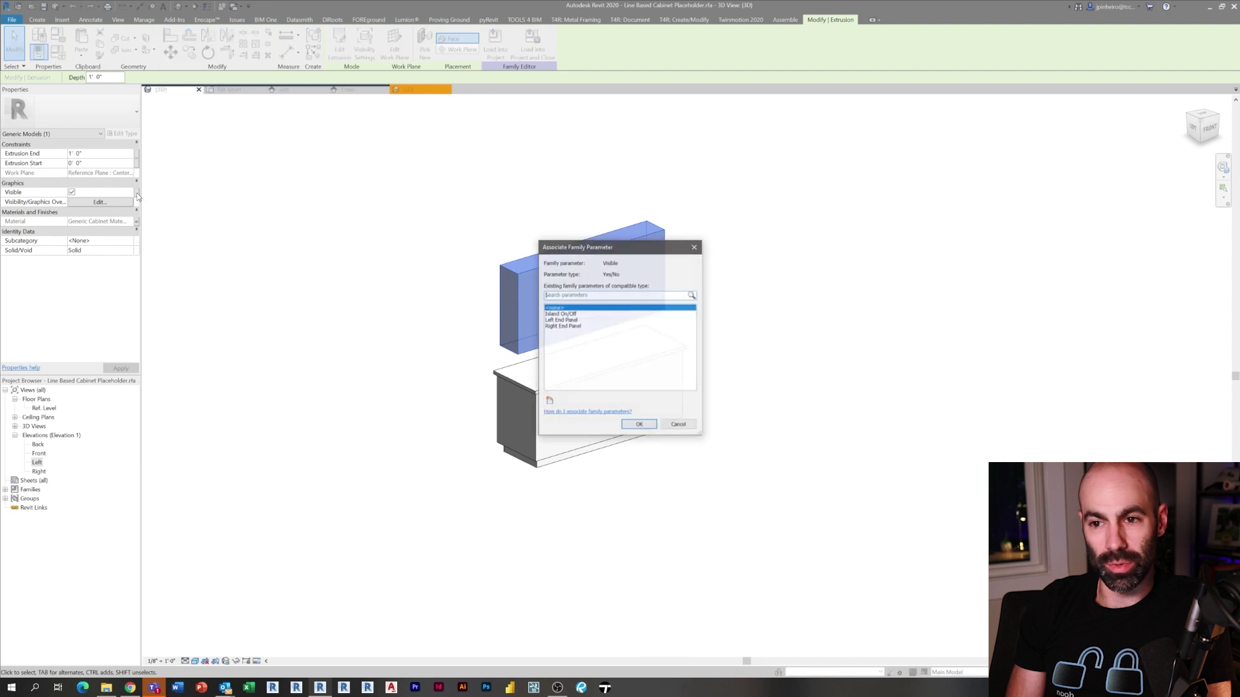
pyautogui.click(549, 402)
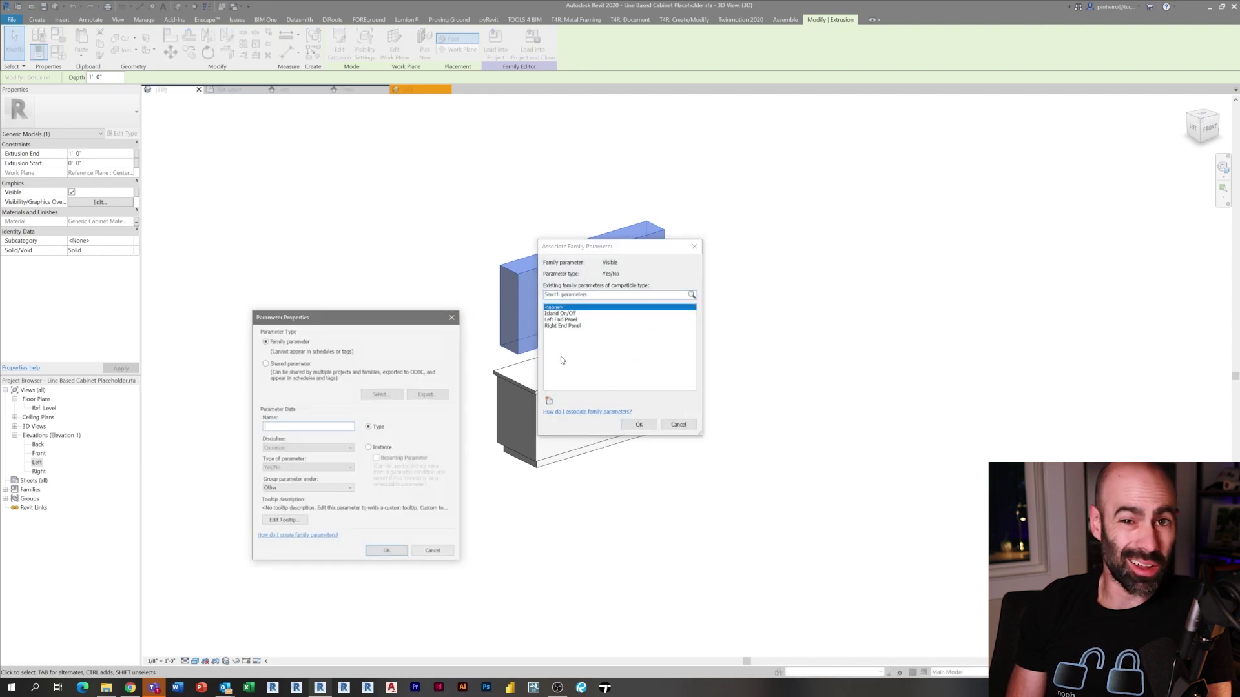
pyautogui.write('Upper Cabinets On')
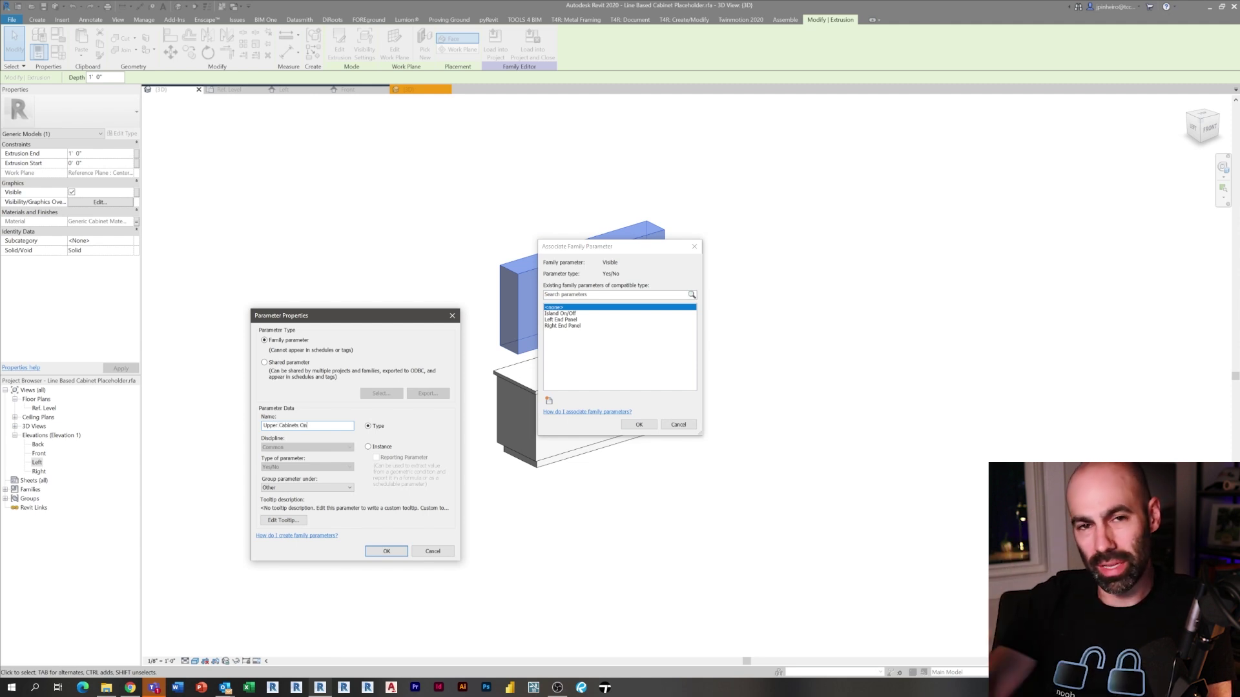
pyautogui.write('/of')
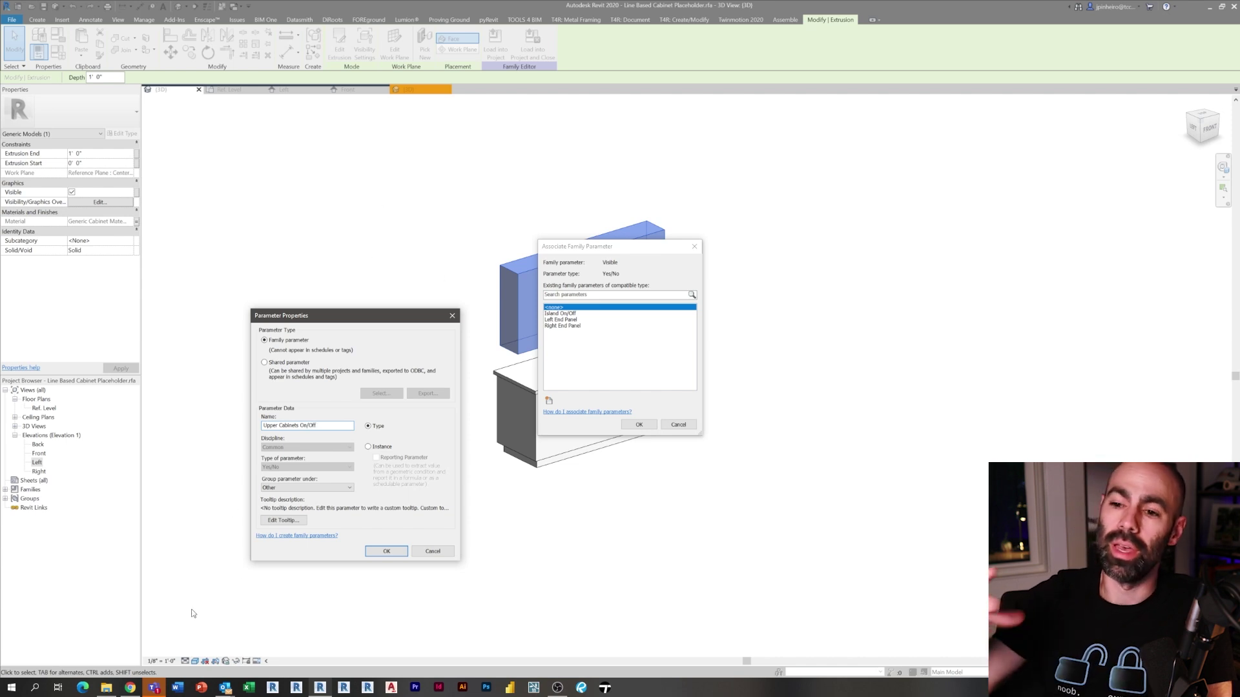
pyautogui.click(386, 551)
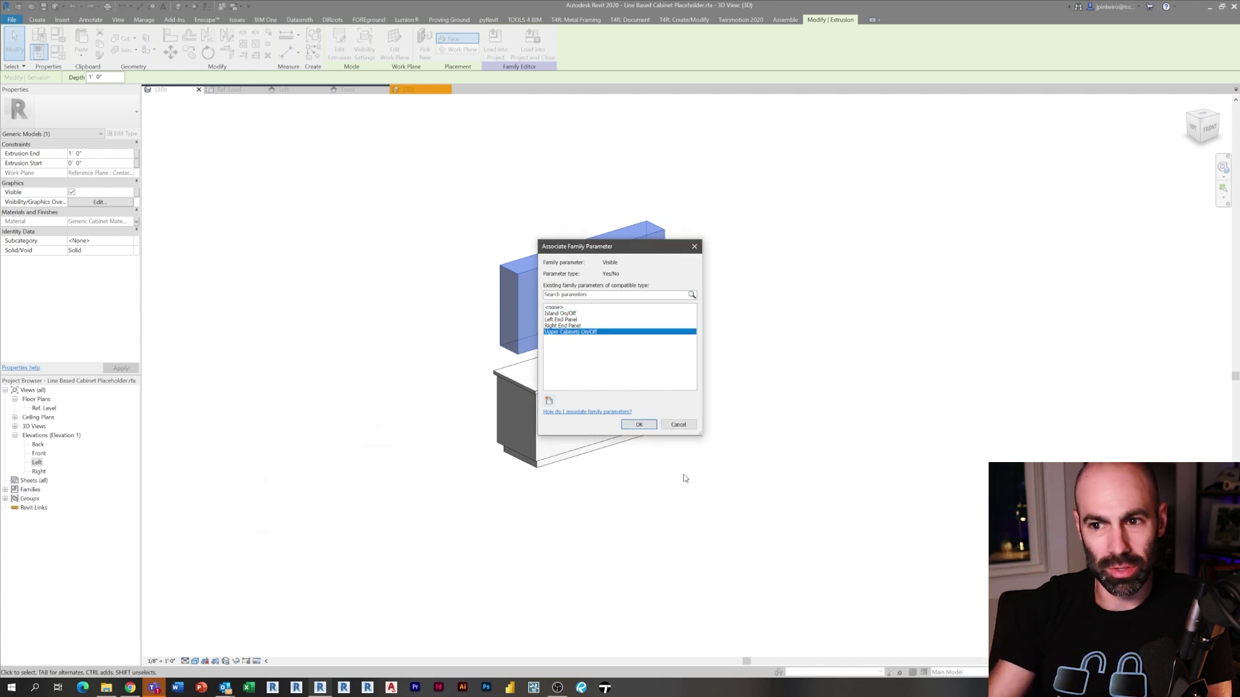
pyautogui.click(639, 424)
pyautogui.click(656, 498)
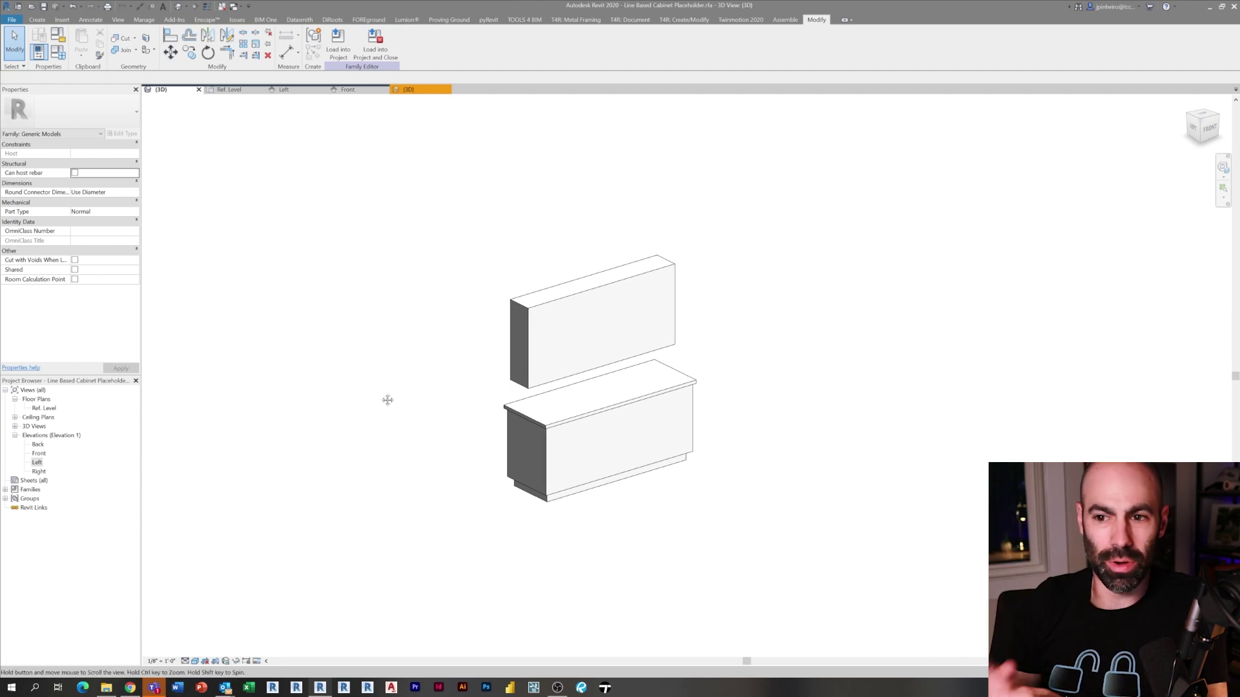
# Turn on preview visibility in the 3D view.
pyautogui.scroll(1, 438, 447)
pyautogui.moveTo(438, 447); pyautogui.dragTo(372, 445, button='middle')
pyautogui.scroll(2, 373, 444)
pyautogui.click(257, 661)
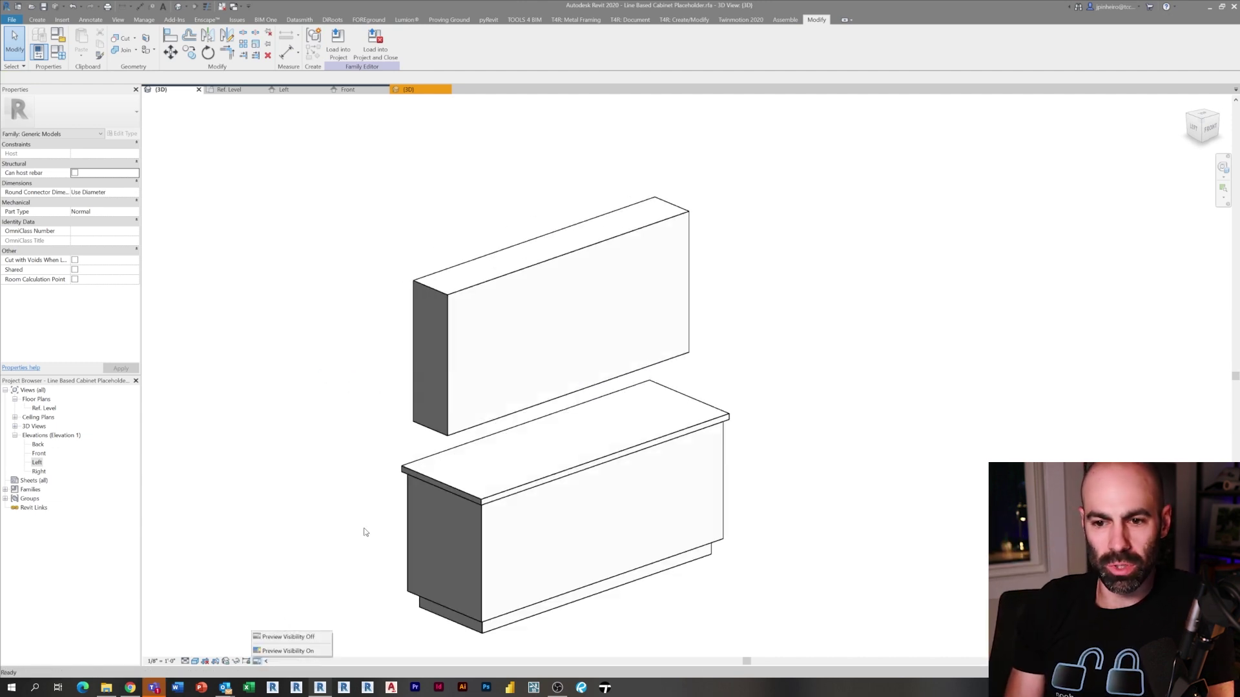
pyautogui.click(287, 651)
pyautogui.scroll(-2, 332, 512)
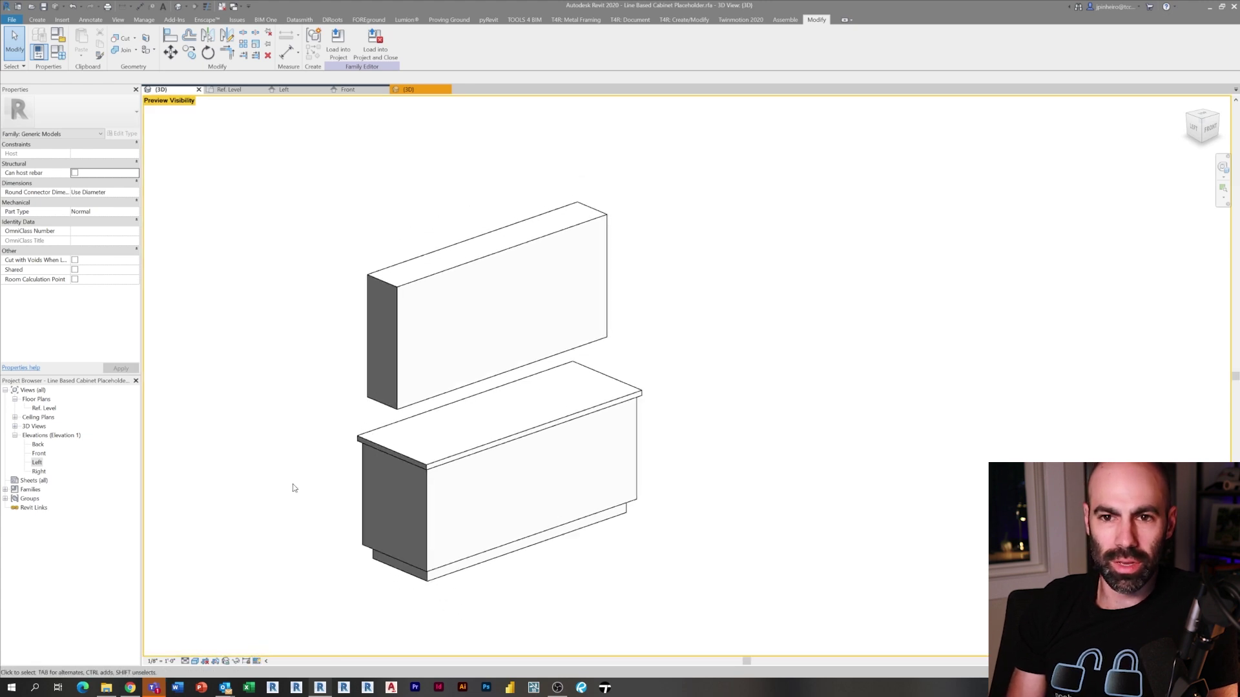
pyautogui.click(59, 55)
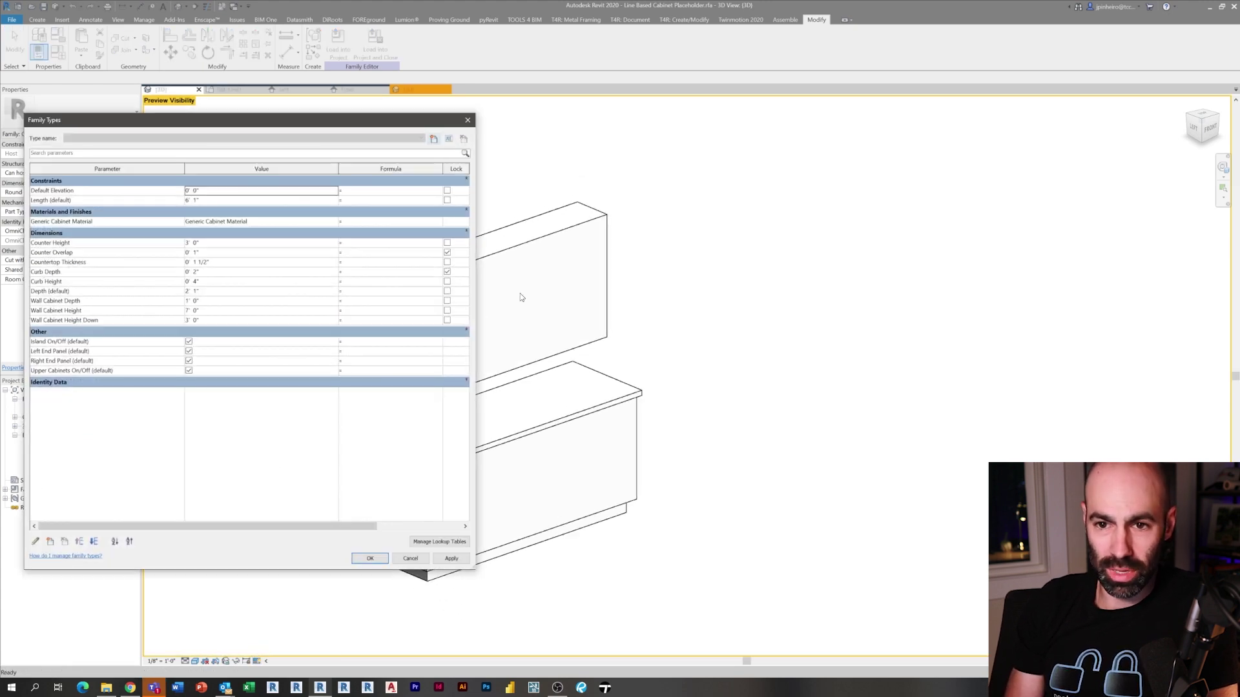
pyautogui.click(468, 121)
pyautogui.moveTo(562, 235); pyautogui.dragTo(747, 227, button='middle')
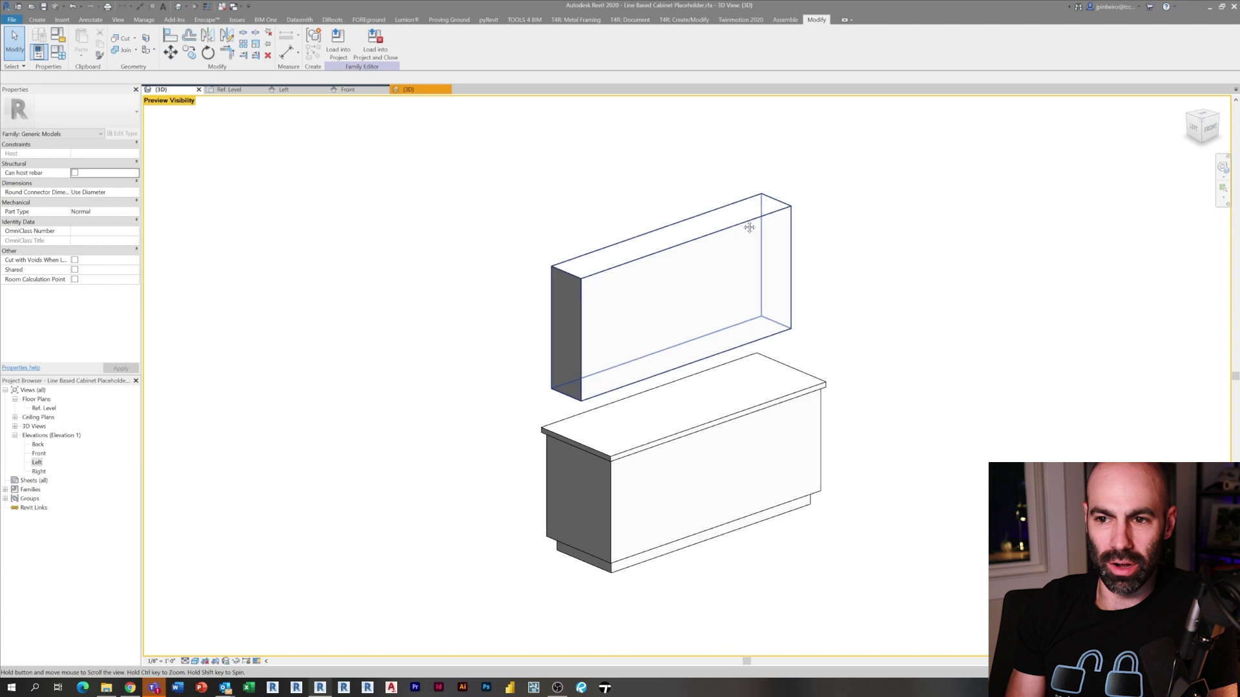
pyautogui.scroll(1, 631, 300)
pyautogui.moveTo(631, 301); pyautogui.dragTo(674, 256, button='middle')
pyautogui.scroll(1, 600, 256)
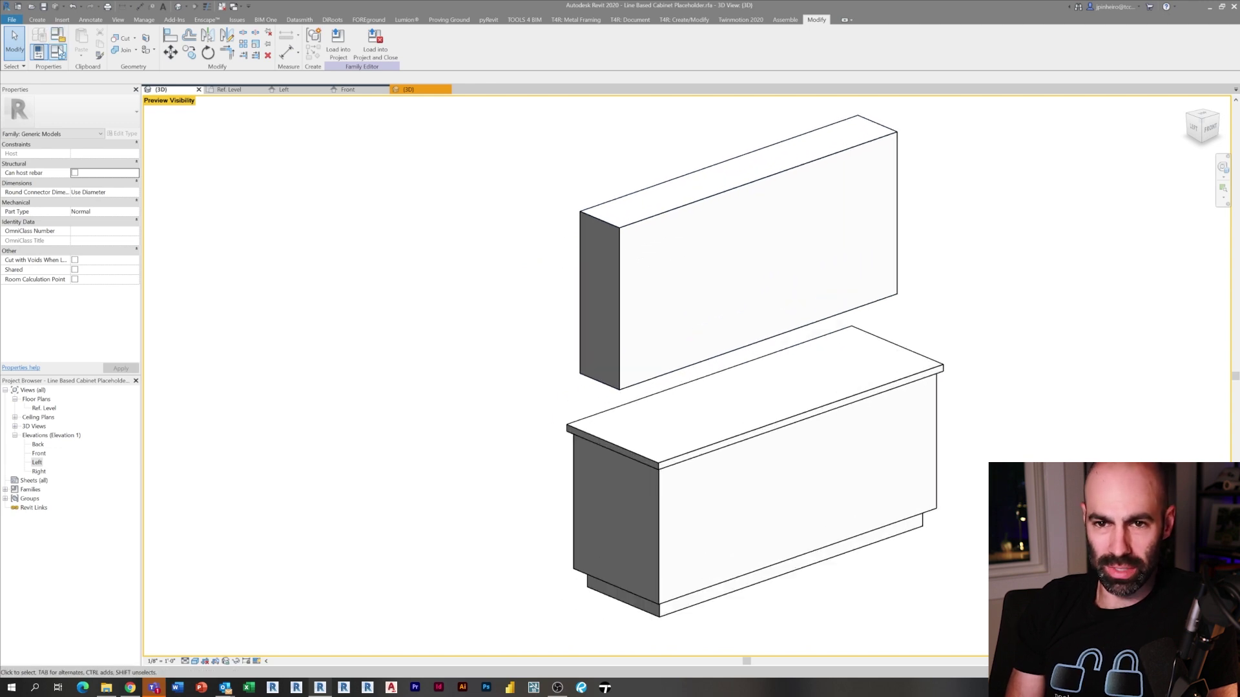
pyautogui.click(39, 51)
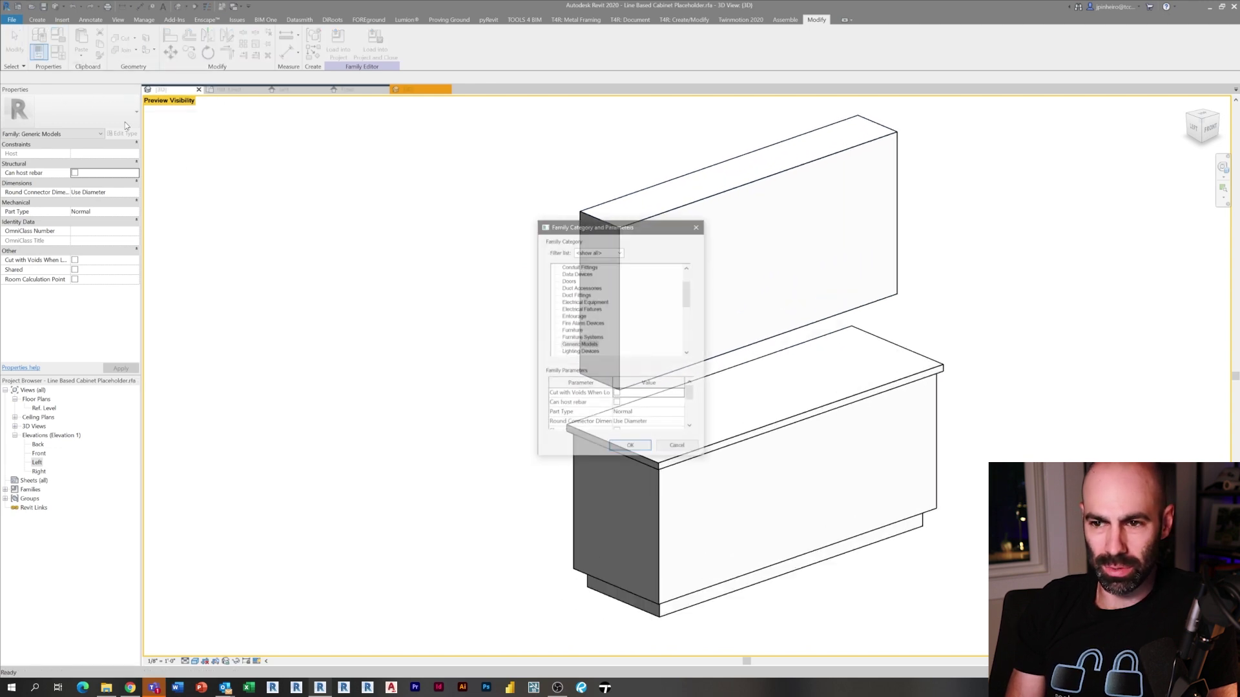
pyautogui.click(697, 225)
# Test Island On/Off by switching it off and back on, and switch Upper Cabinets On/Off off, applying each change to the family.
pyautogui.click(58, 53)
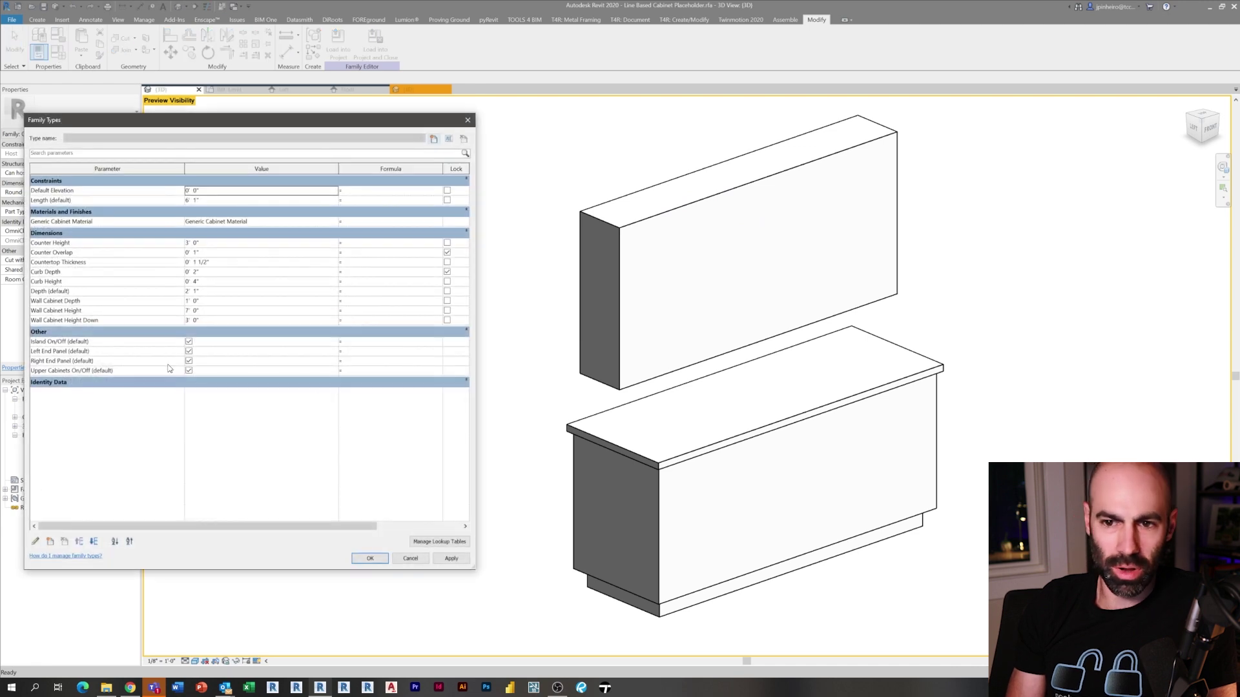
pyautogui.click(192, 345)
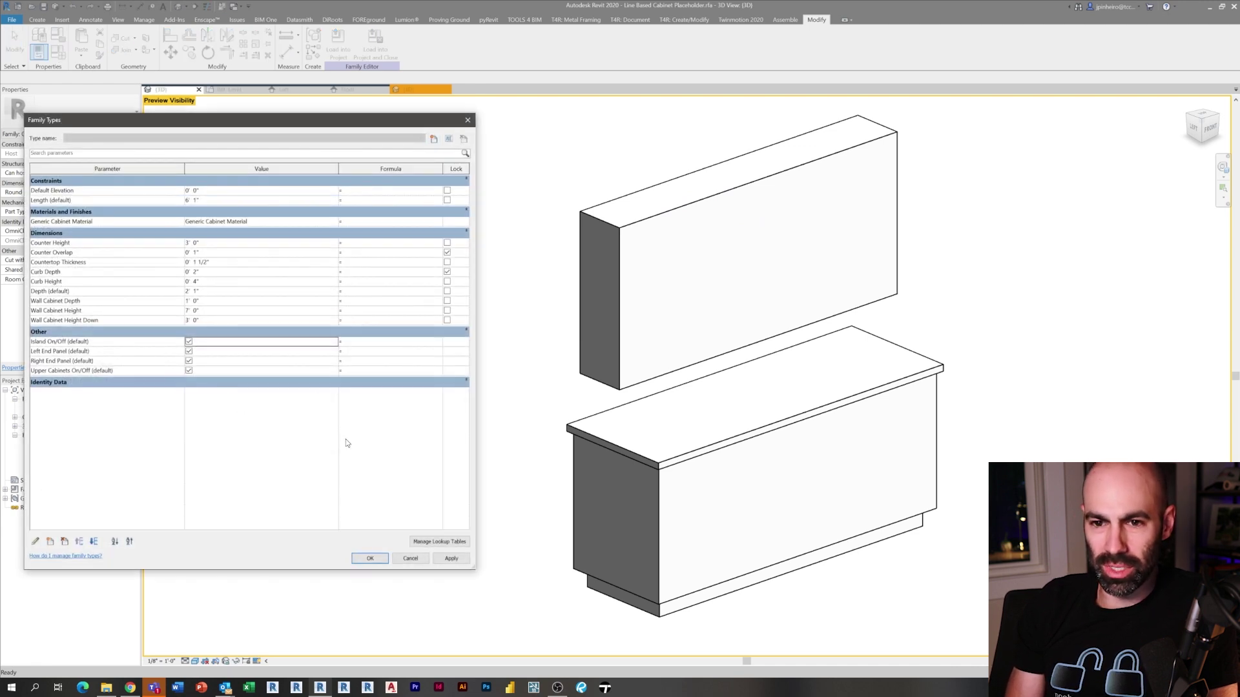
pyautogui.click(451, 560)
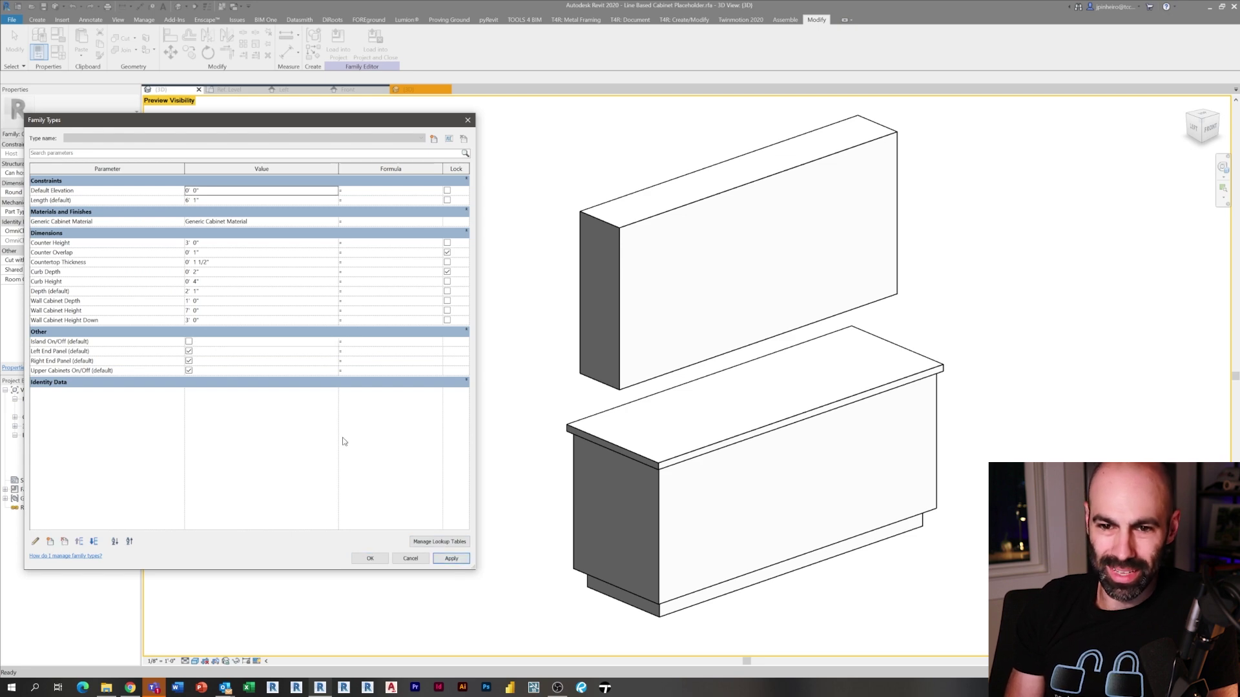
pyautogui.click(189, 342)
pyautogui.click(452, 559)
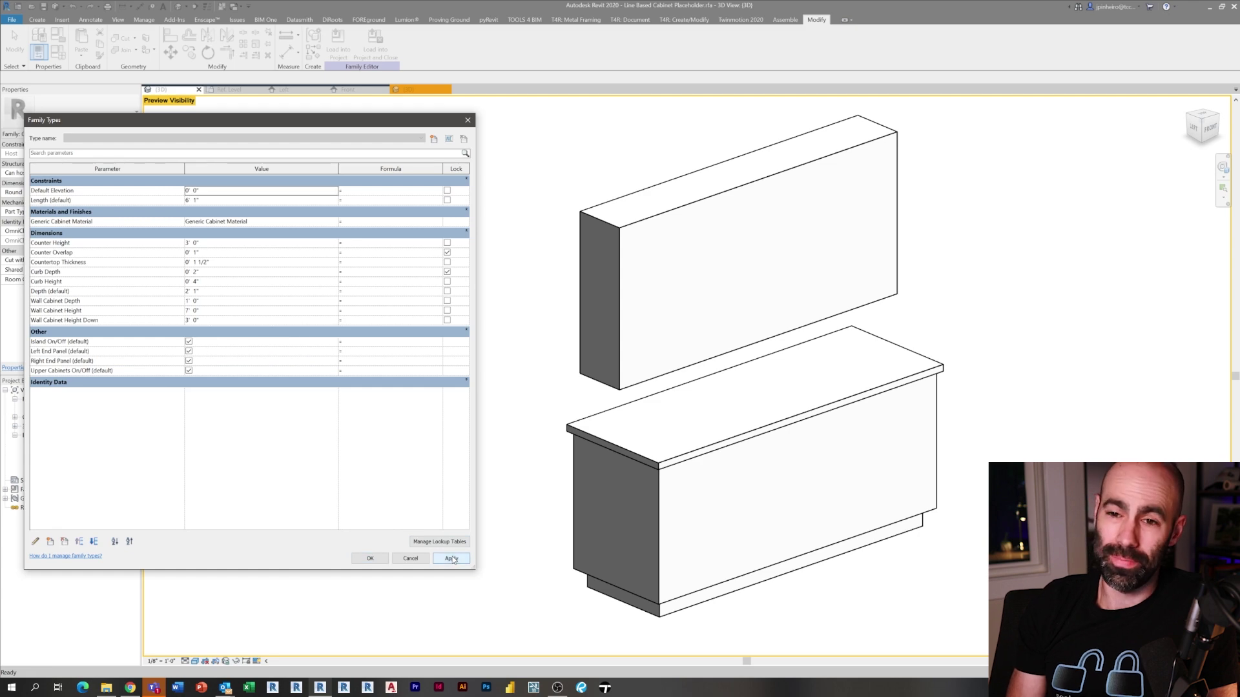
pyautogui.click(189, 370)
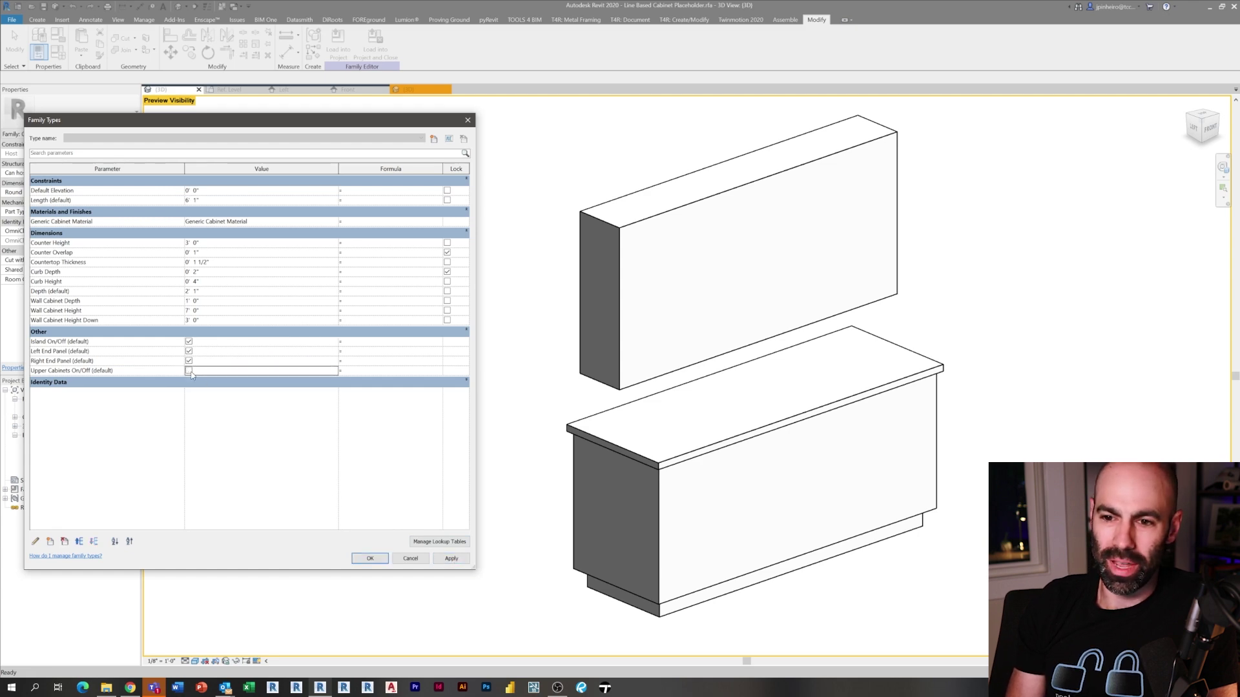
pyautogui.click(464, 563)
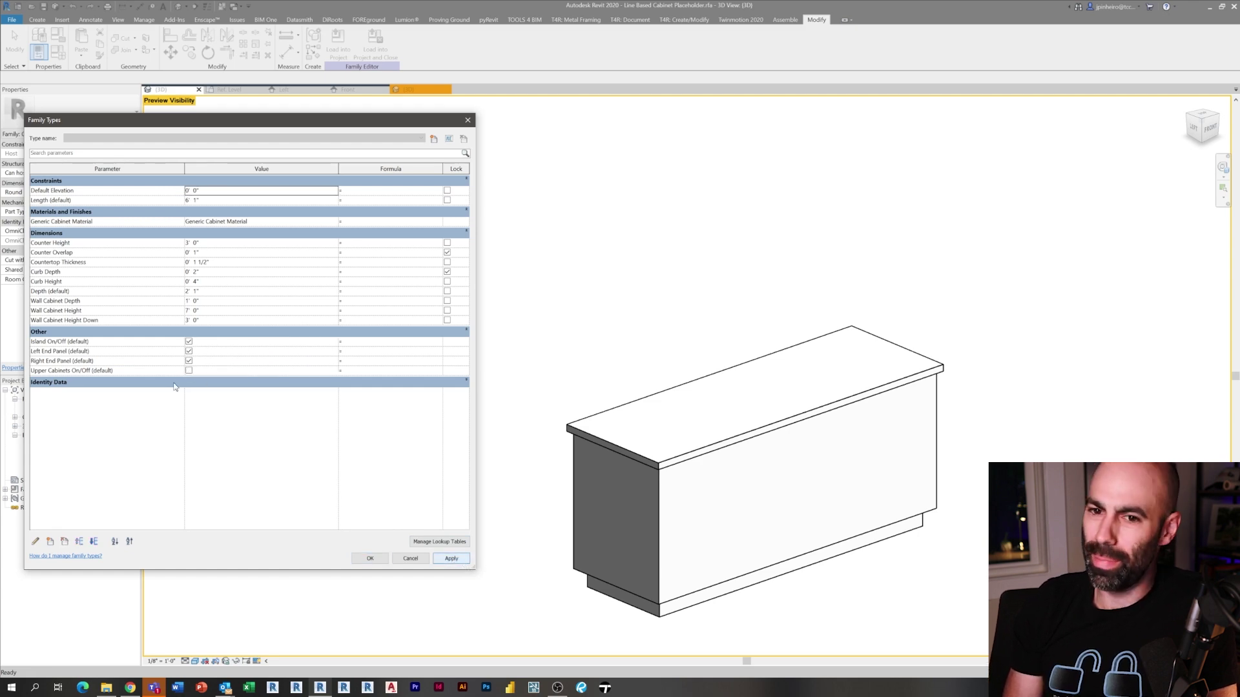
# Switch Upper Cabinets On/Off back on and apply the change to the family.
pyautogui.click(198, 372)
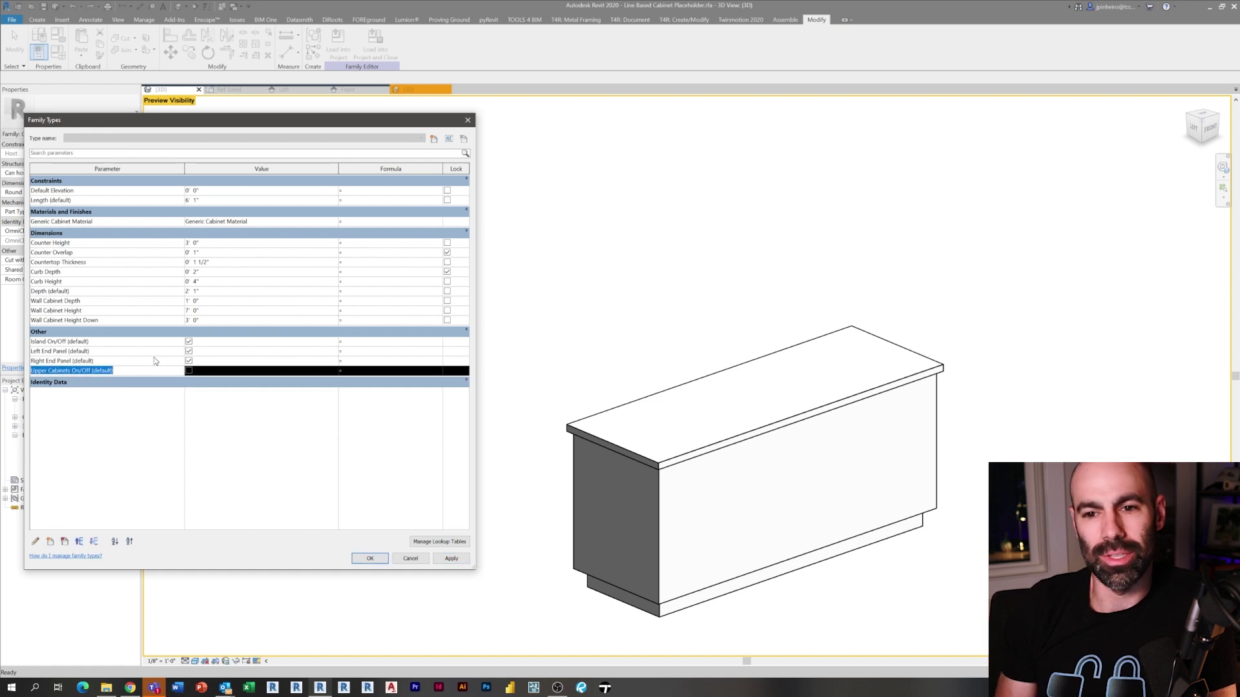
pyautogui.click(189, 372)
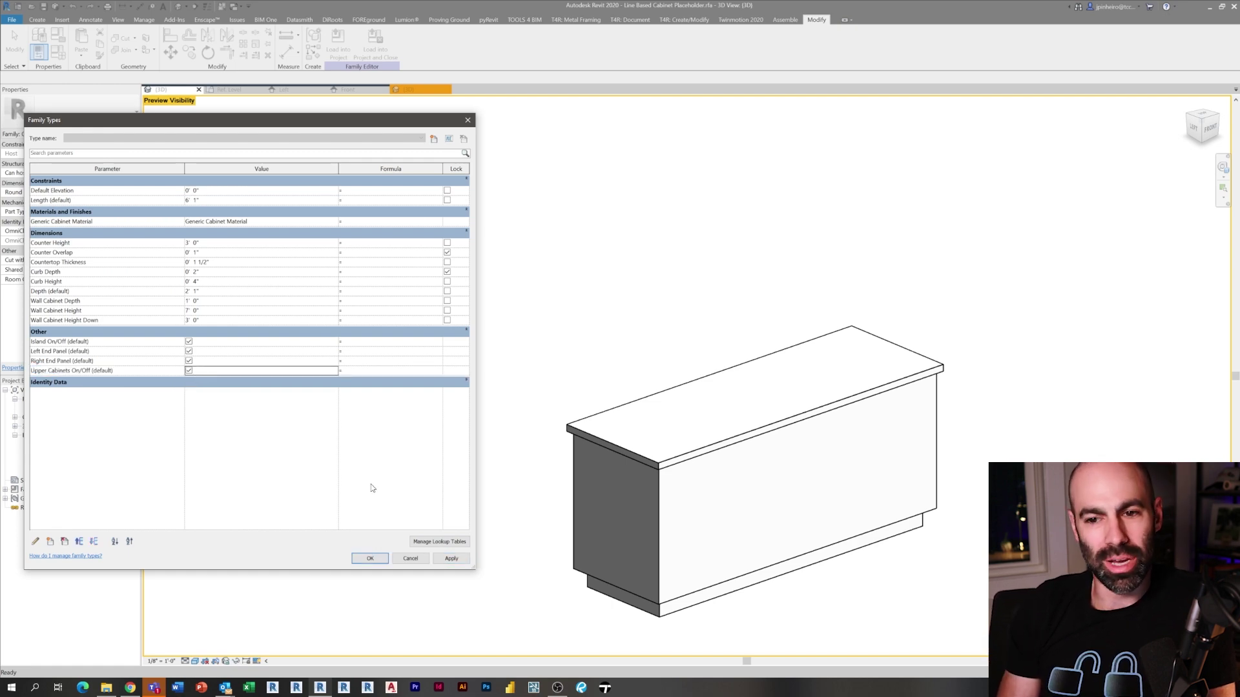
pyautogui.click(446, 559)
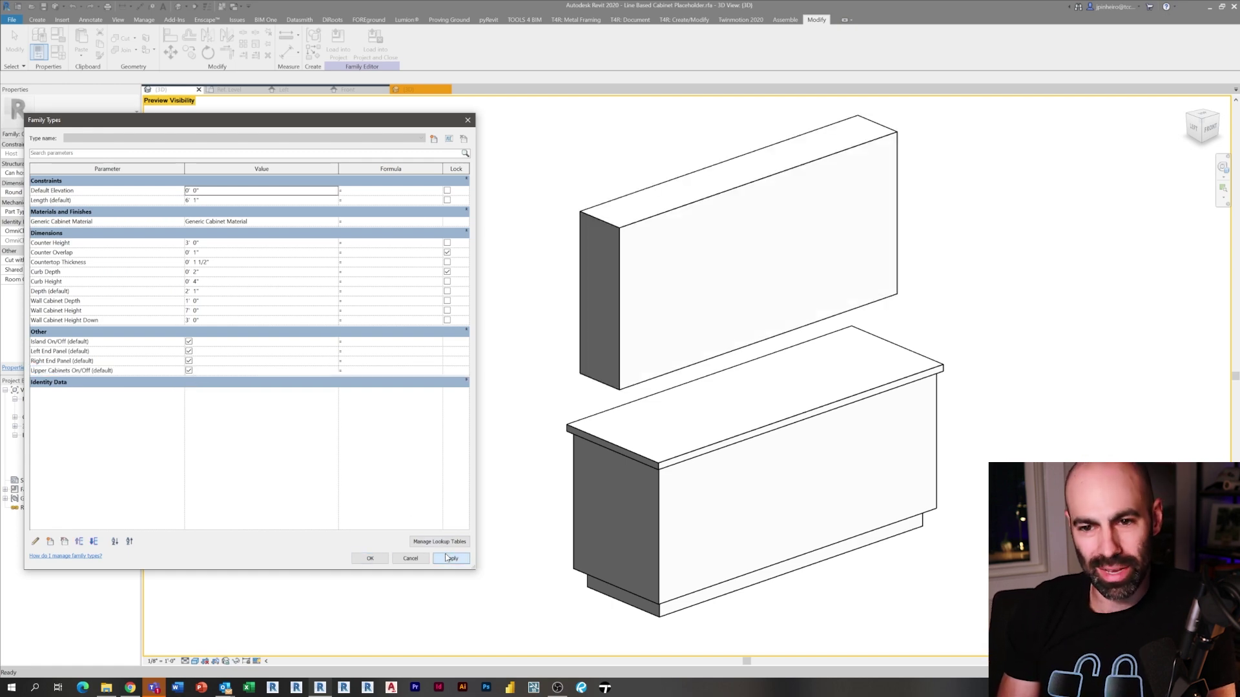
pyautogui.click(378, 561)
pyautogui.moveTo(497, 478); pyautogui.dragTo(358, 461, button='middle')
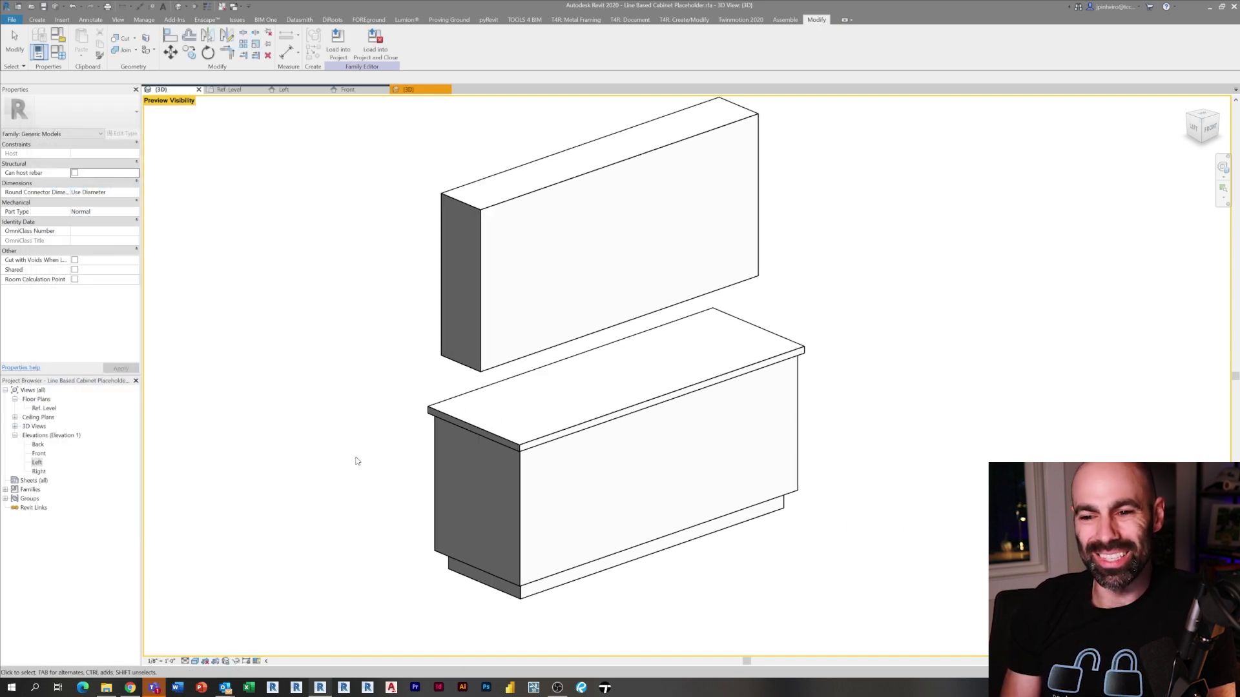
# Tie the visibility of the island back panel and its countertop strip to the Island On/Off parameter.
pyautogui.click(510, 444)
pyautogui.click(517, 477)
pyautogui.press('Escape')
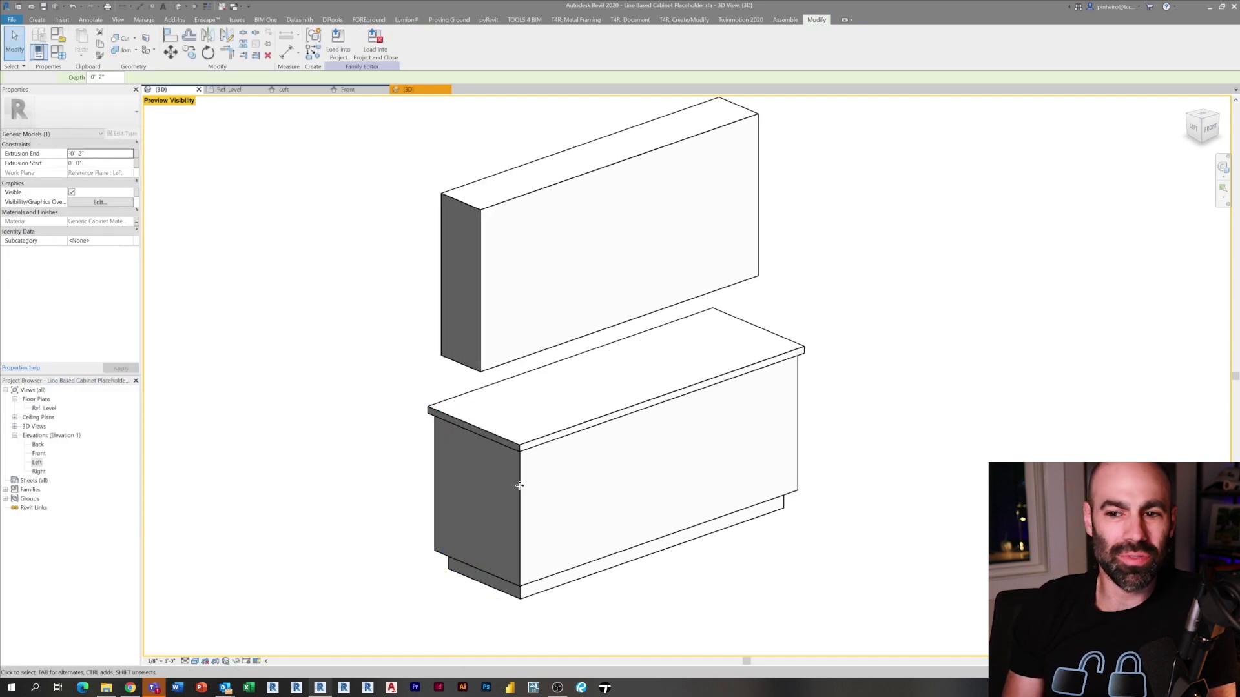
pyautogui.click(437, 399)
pyautogui.keyDown('shift'); pyautogui.moveTo(401, 503); pyautogui.dragTo(691, 496, button='middle'); pyautogui.keyUp('shift')
pyautogui.keyDown('ctrl'); pyautogui.click(567, 449); pyautogui.keyUp('ctrl')
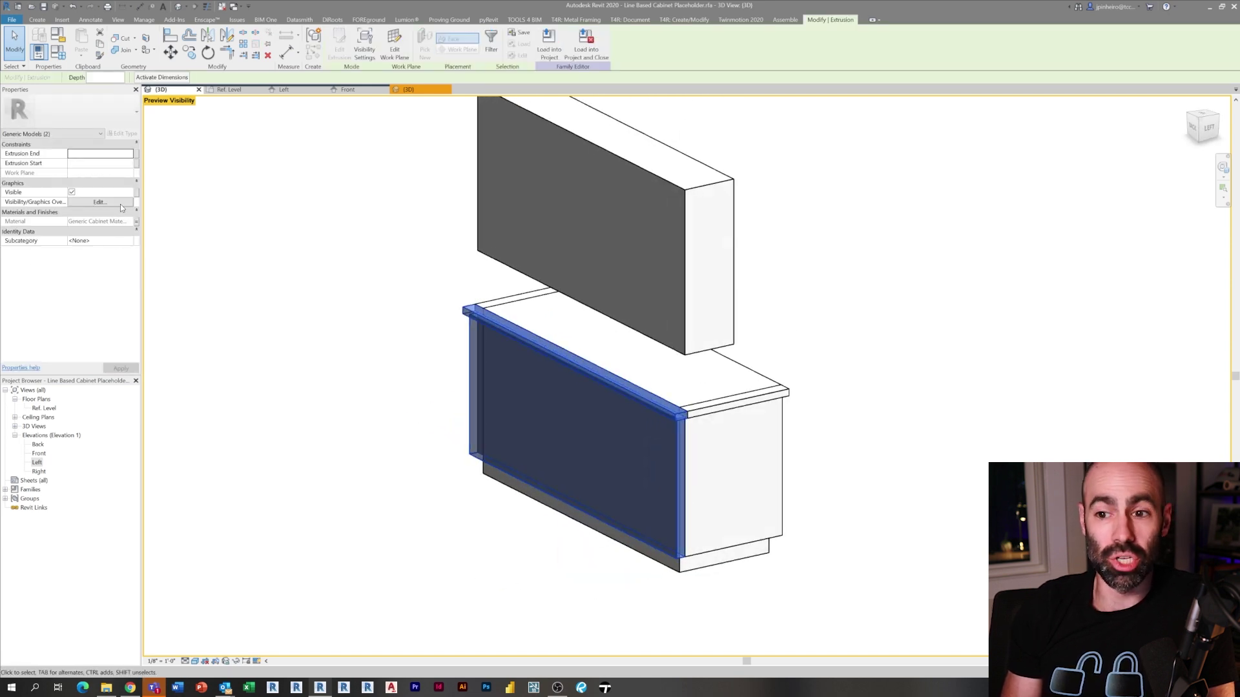
pyautogui.click(136, 191)
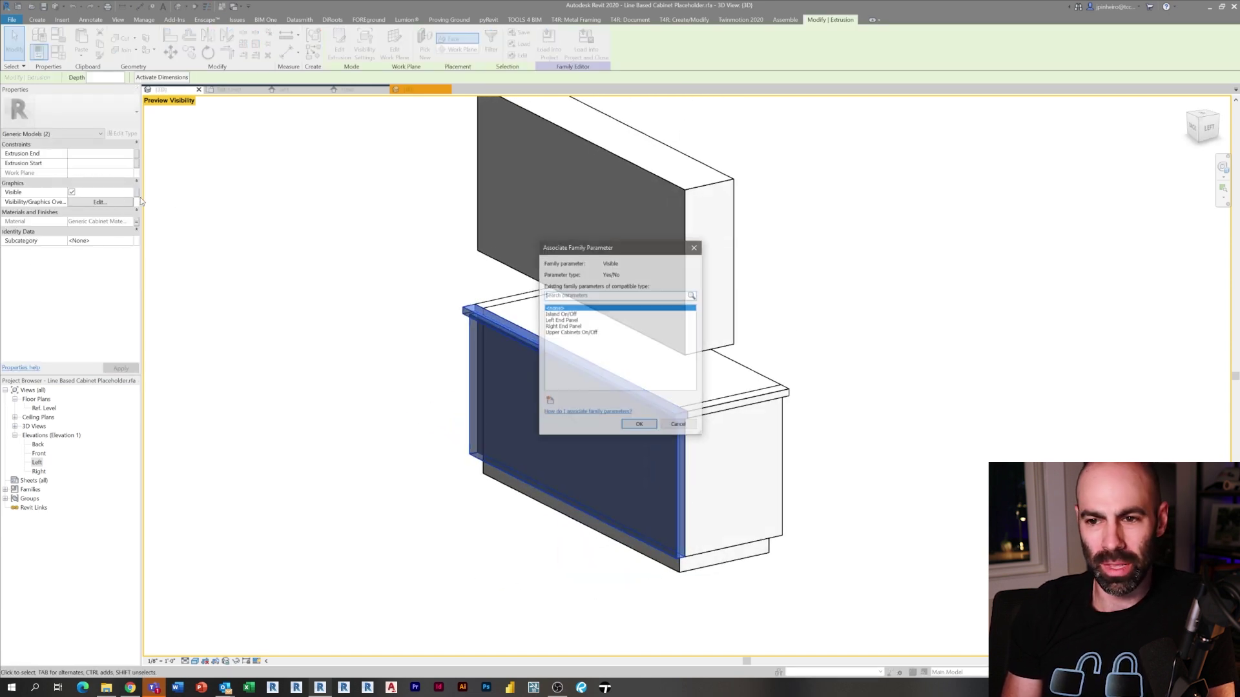
pyautogui.click(570, 314)
pyautogui.click(634, 423)
pyautogui.click(885, 471)
pyautogui.keyDown('shift'); pyautogui.moveTo(884, 472); pyautogui.dragTo(626, 486, button='middle'); pyautogui.keyUp('shift')
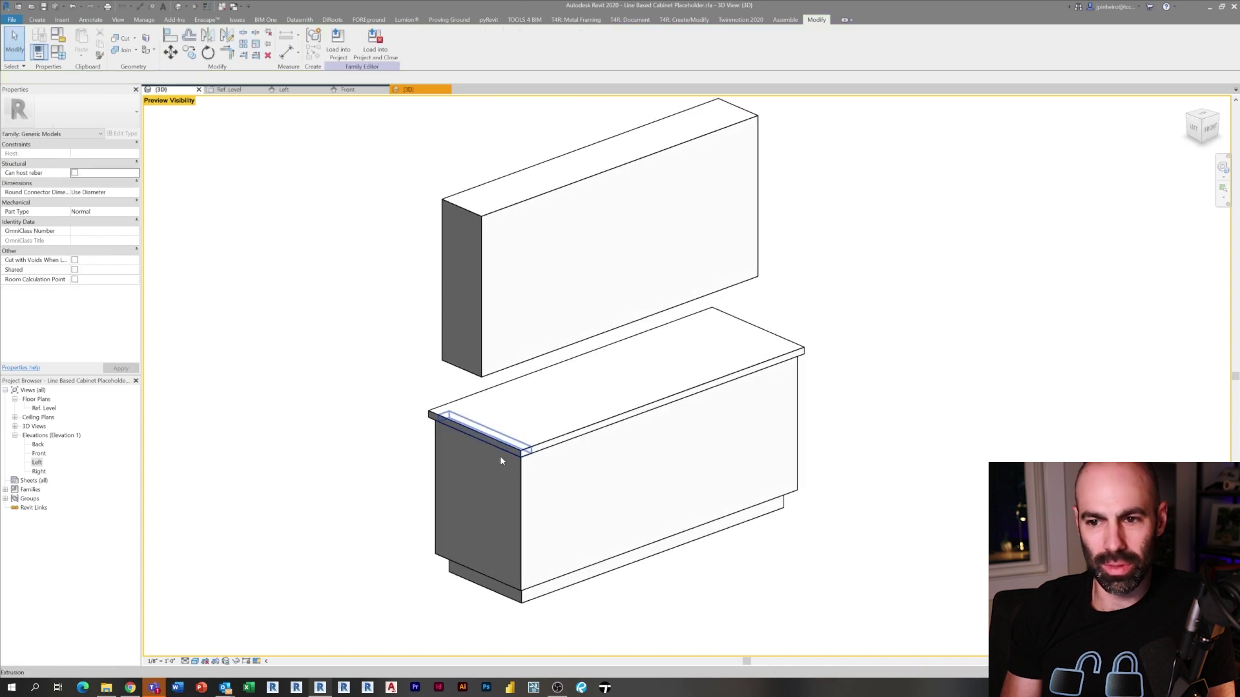
# Inspect the visibility association of the left end panel and its countertop strip.
pyautogui.click(499, 455)
pyautogui.keyDown('ctrl'); pyautogui.click(491, 497); pyautogui.keyUp('ctrl')
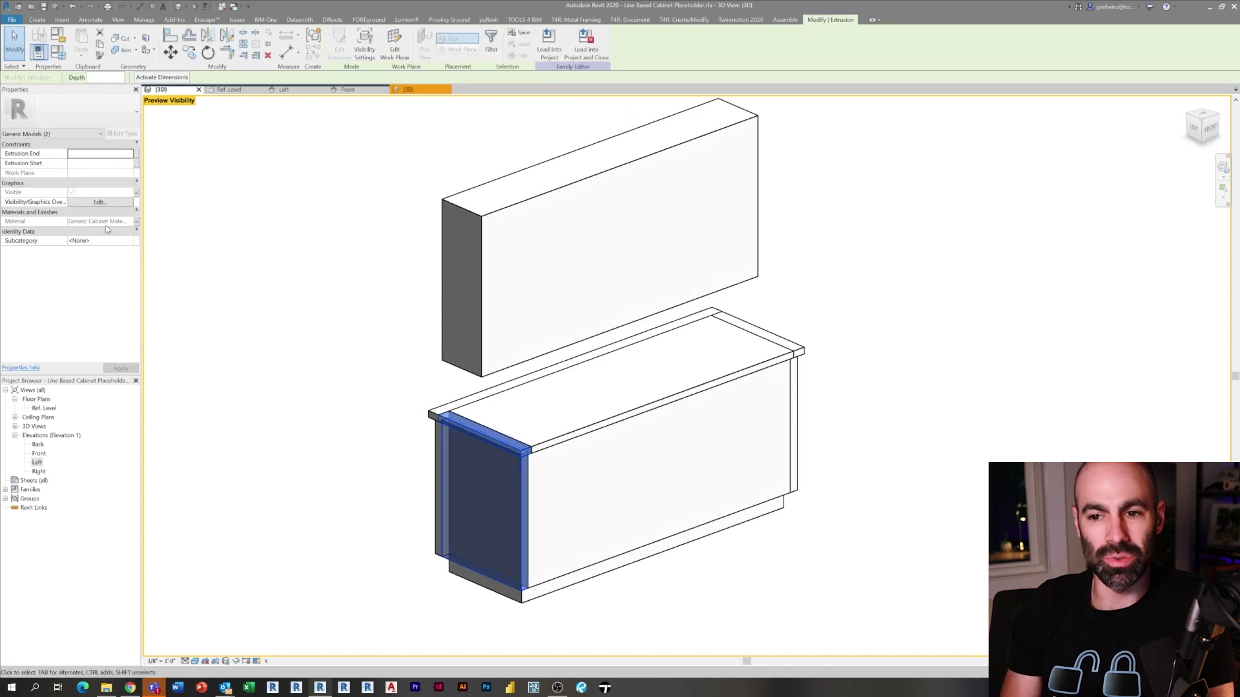
pyautogui.click(288, 281)
pyautogui.moveTo(280, 309); pyautogui.dragTo(237, 334, button='middle')
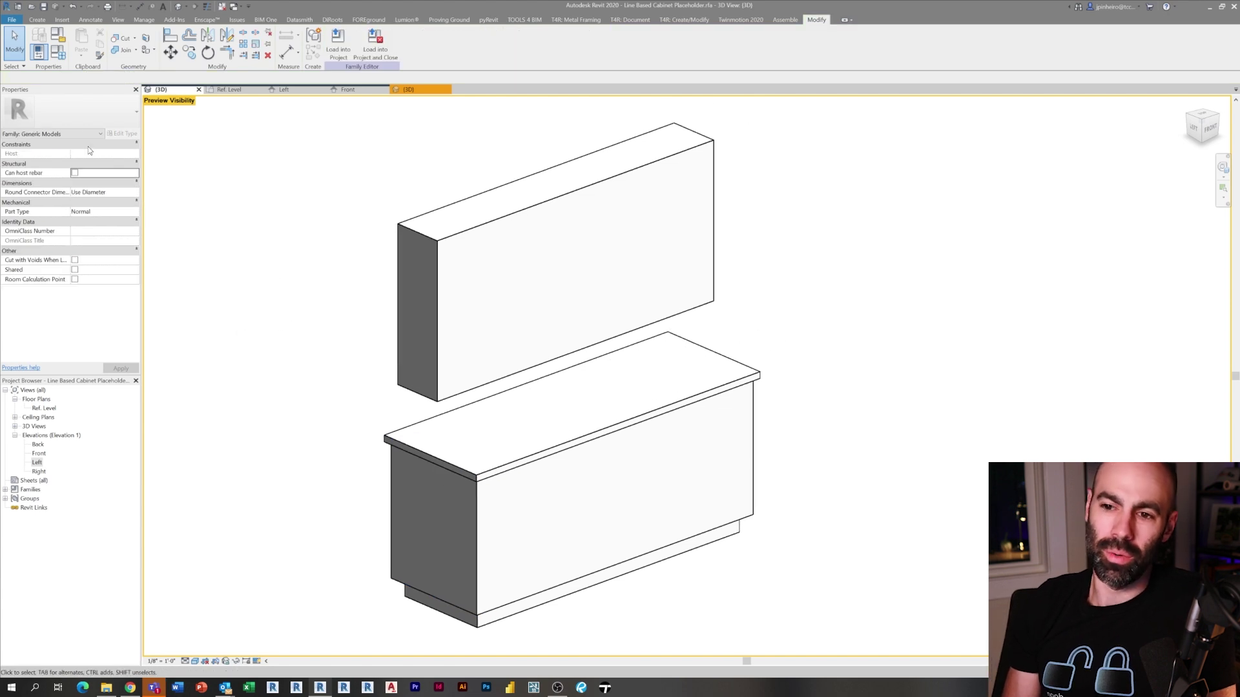
# Test Island On/Off, Left End Panel, Right End Panel and Upper Cabinets On/Off by switching all four off and back on.
pyautogui.click(59, 59)
pyautogui.click(188, 341)
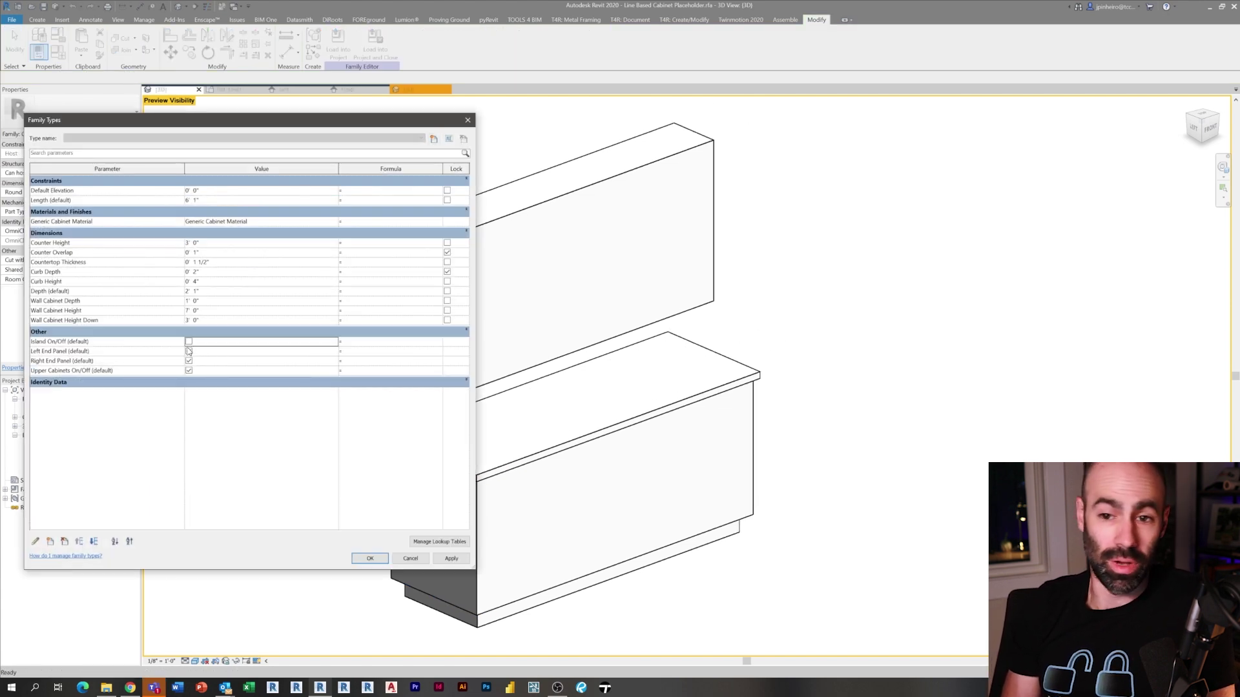
pyautogui.click(189, 351)
pyautogui.click(188, 371)
pyautogui.click(190, 361)
pyautogui.click(189, 370)
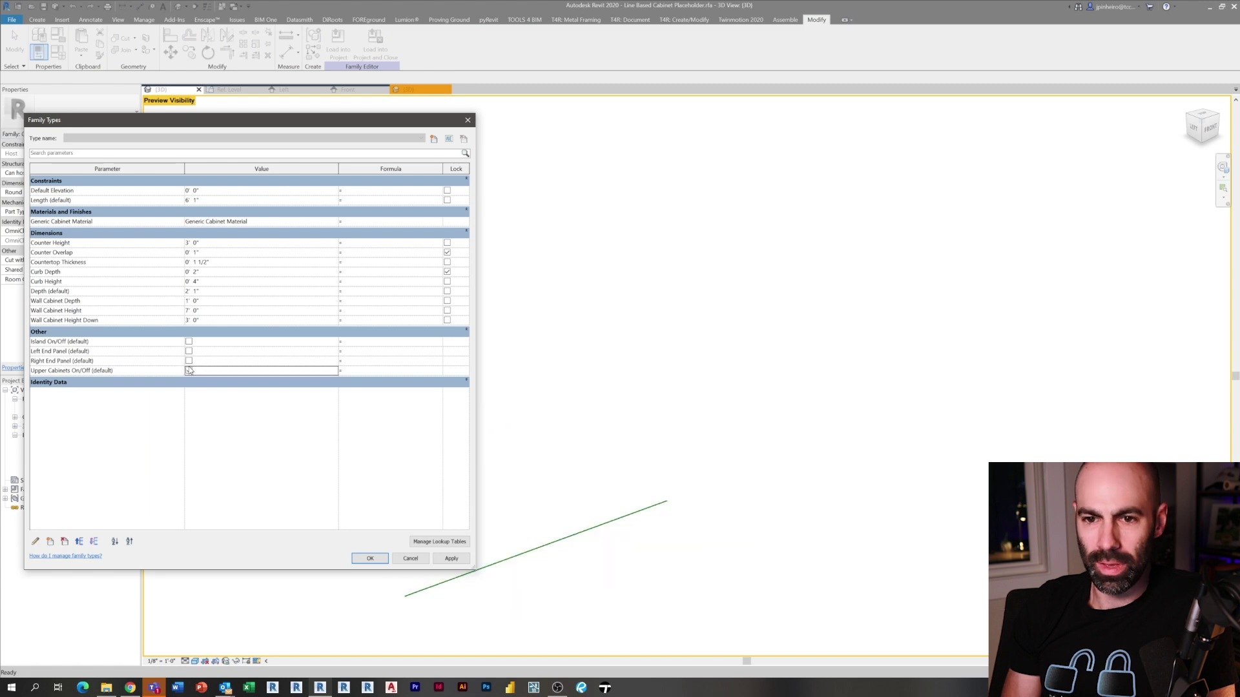
pyautogui.click(189, 370)
pyautogui.click(189, 361)
pyautogui.click(188, 350)
pyautogui.click(189, 341)
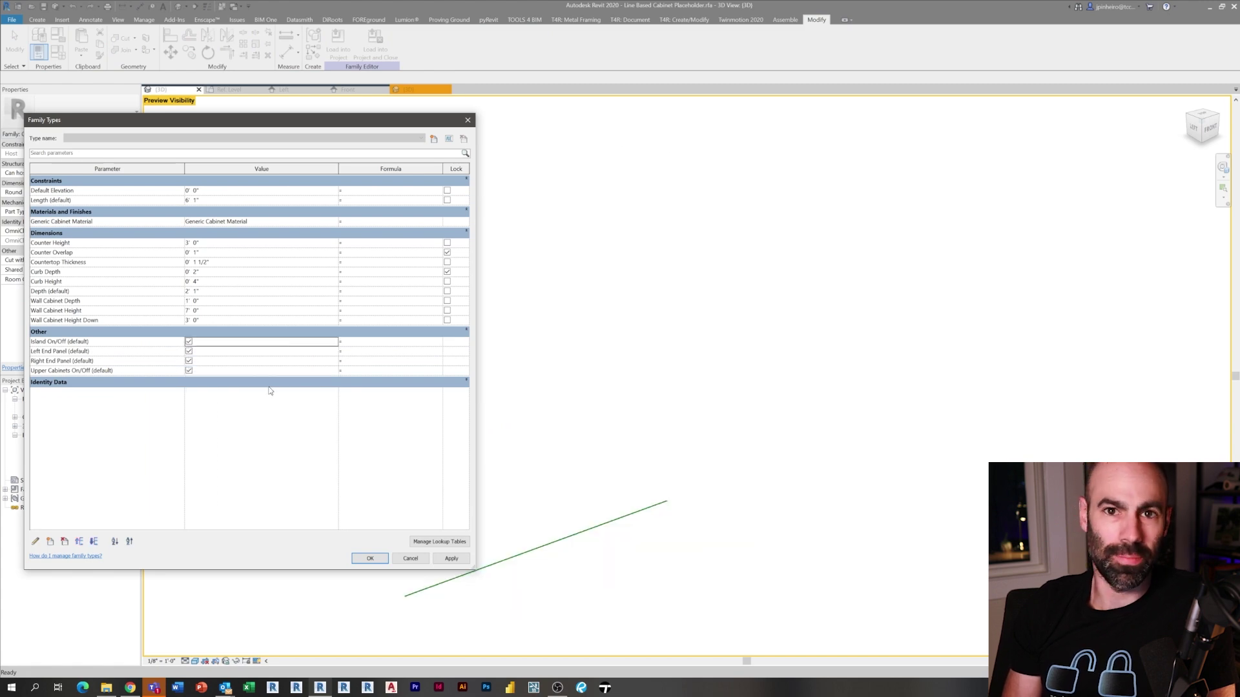
pyautogui.click(450, 558)
pyautogui.click(371, 559)
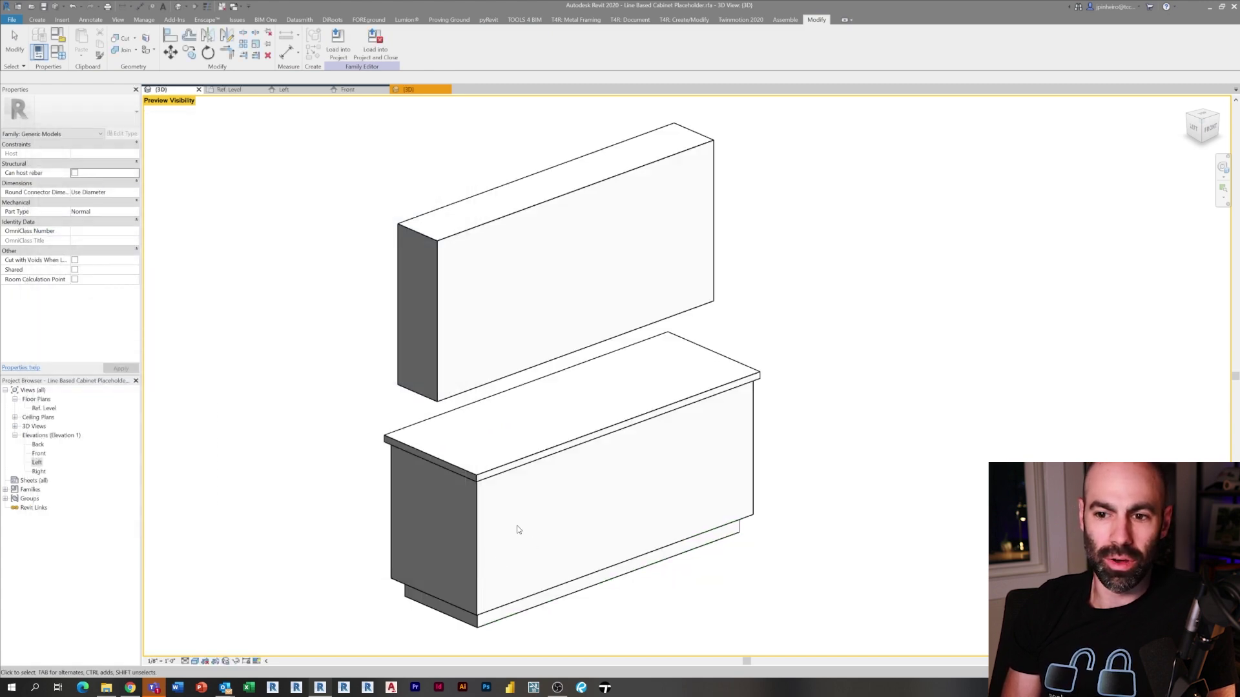
# Remove the family parameter association from the base cabinet's visibility by setting it to <none>.
pyautogui.click(553, 585)
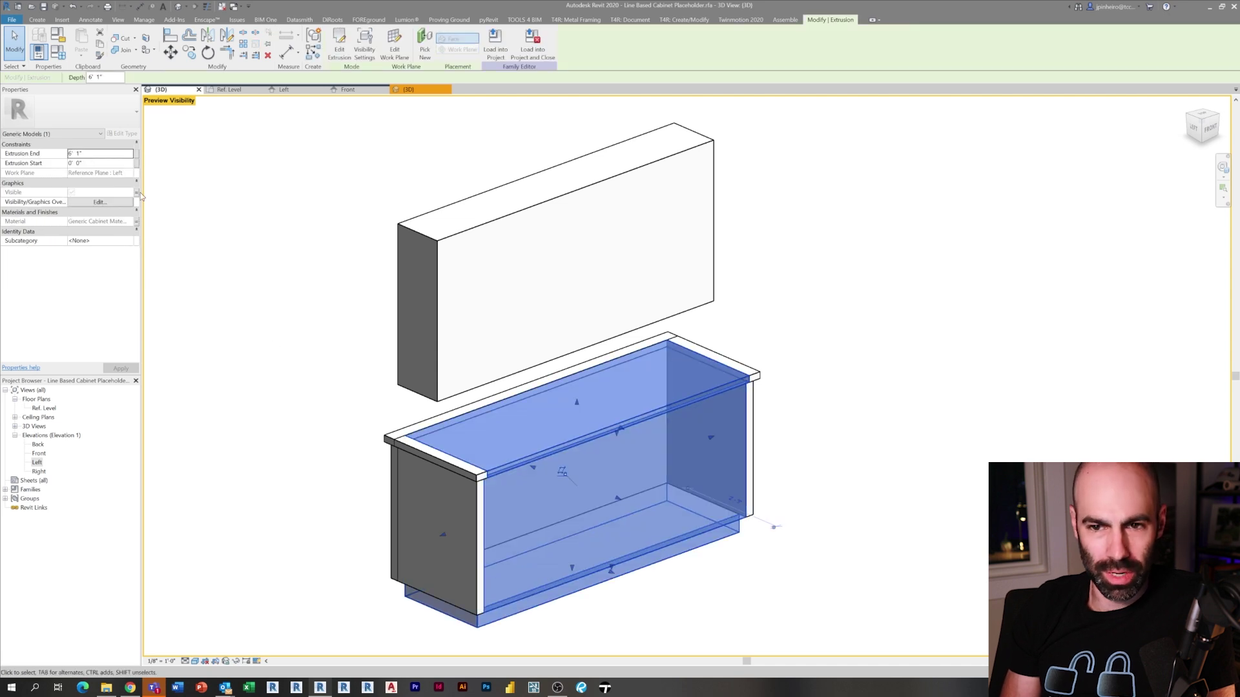
pyautogui.click(136, 193)
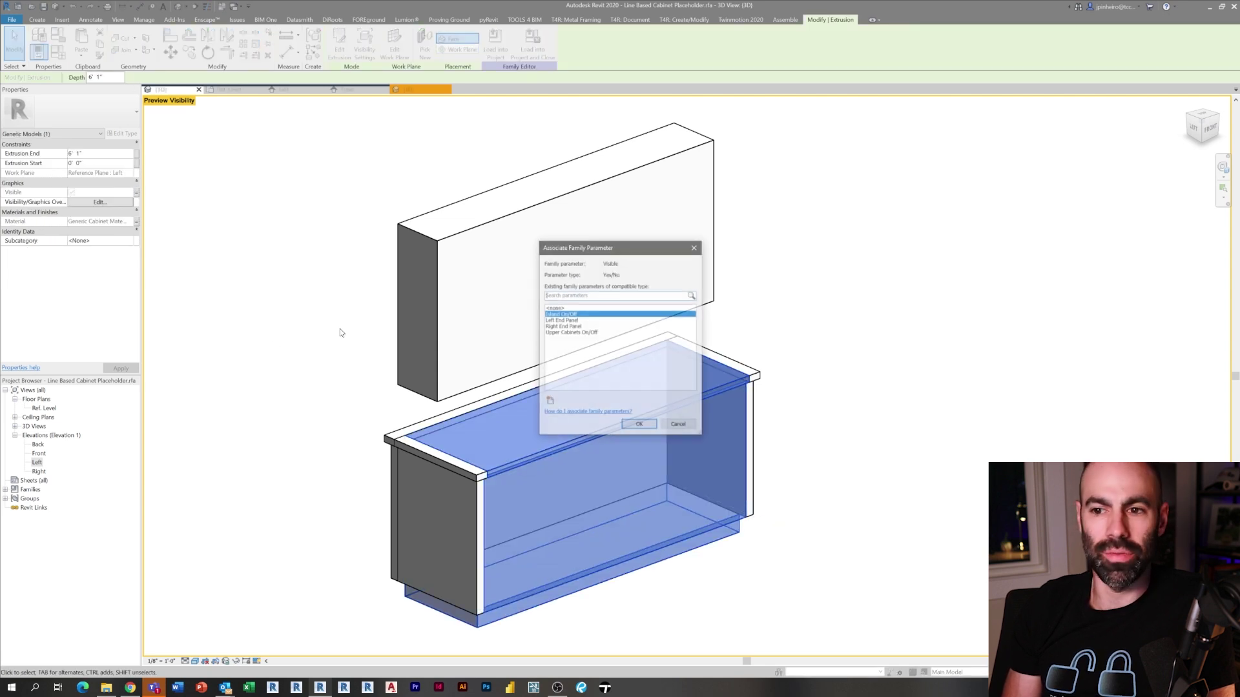
pyautogui.click(571, 308)
pyautogui.click(638, 424)
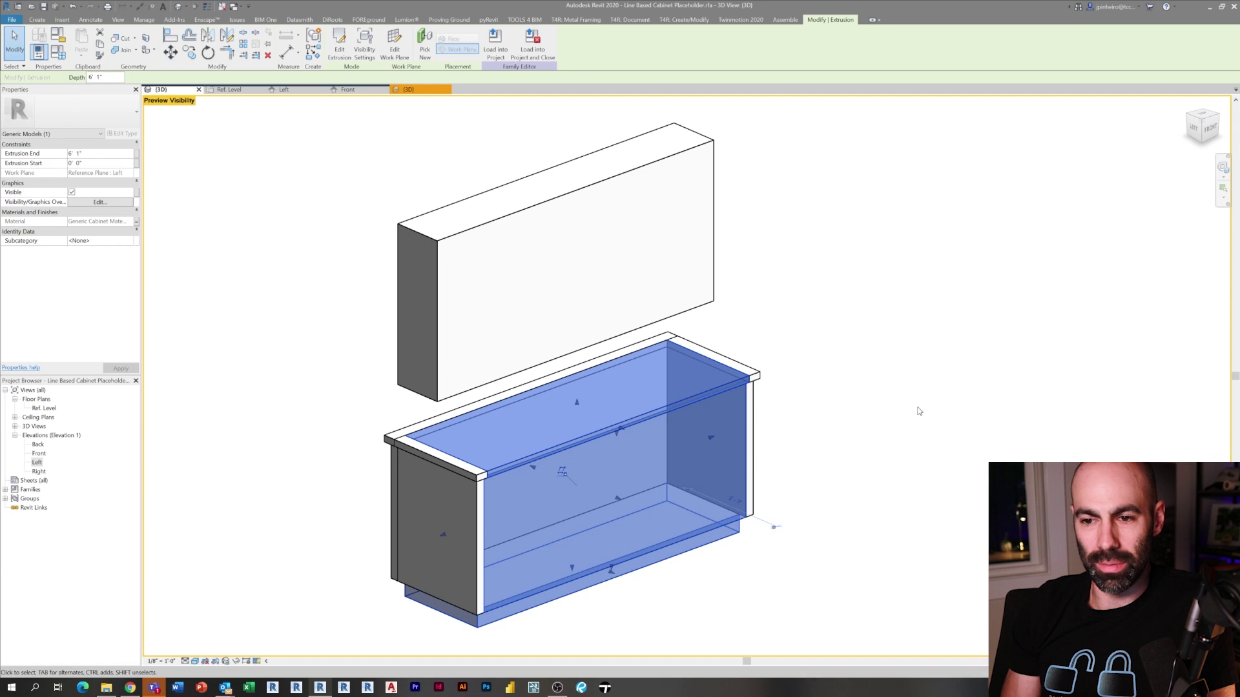
pyautogui.click(766, 377)
pyautogui.click(768, 388)
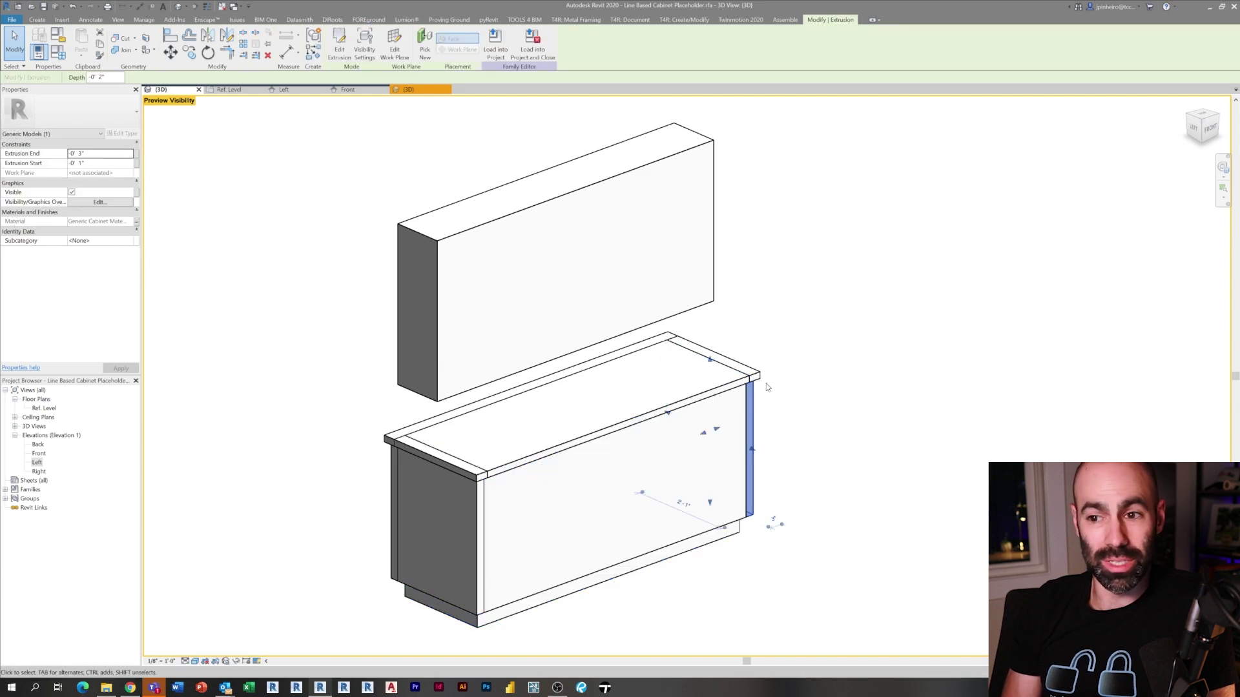
pyautogui.click(799, 368)
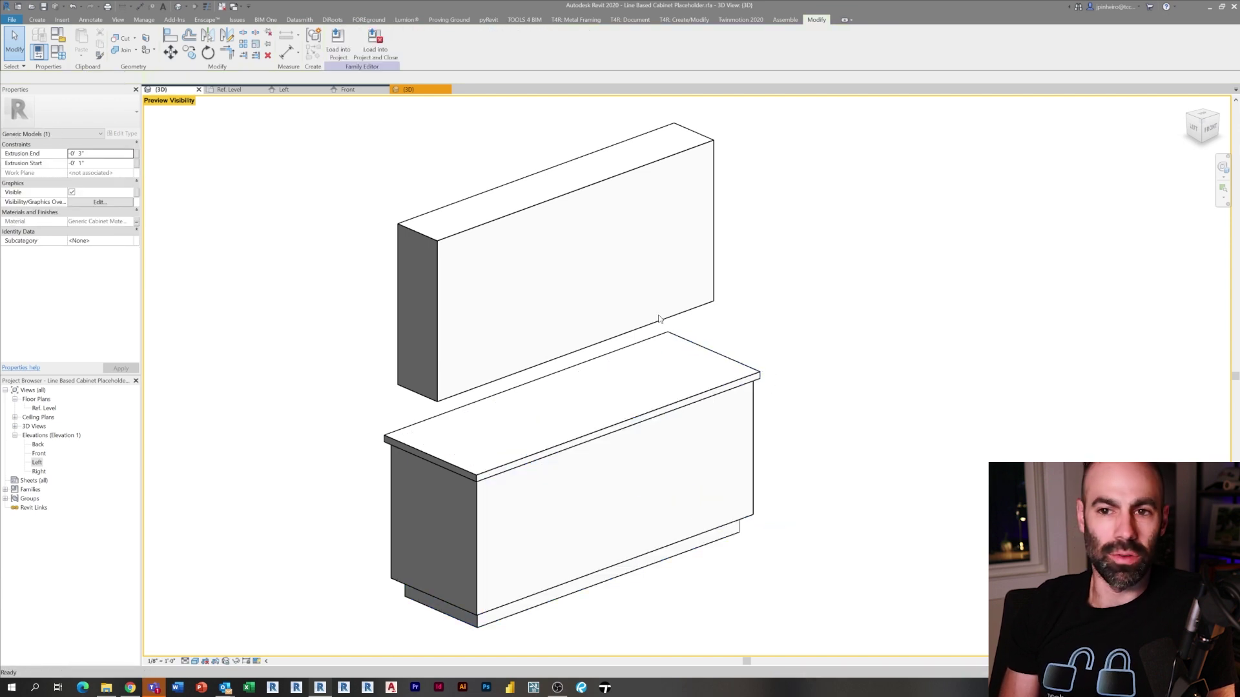
# Unjoin the base cabinet's geometry from the adjoining end panels and countertop strips.
pyautogui.click(136, 52)
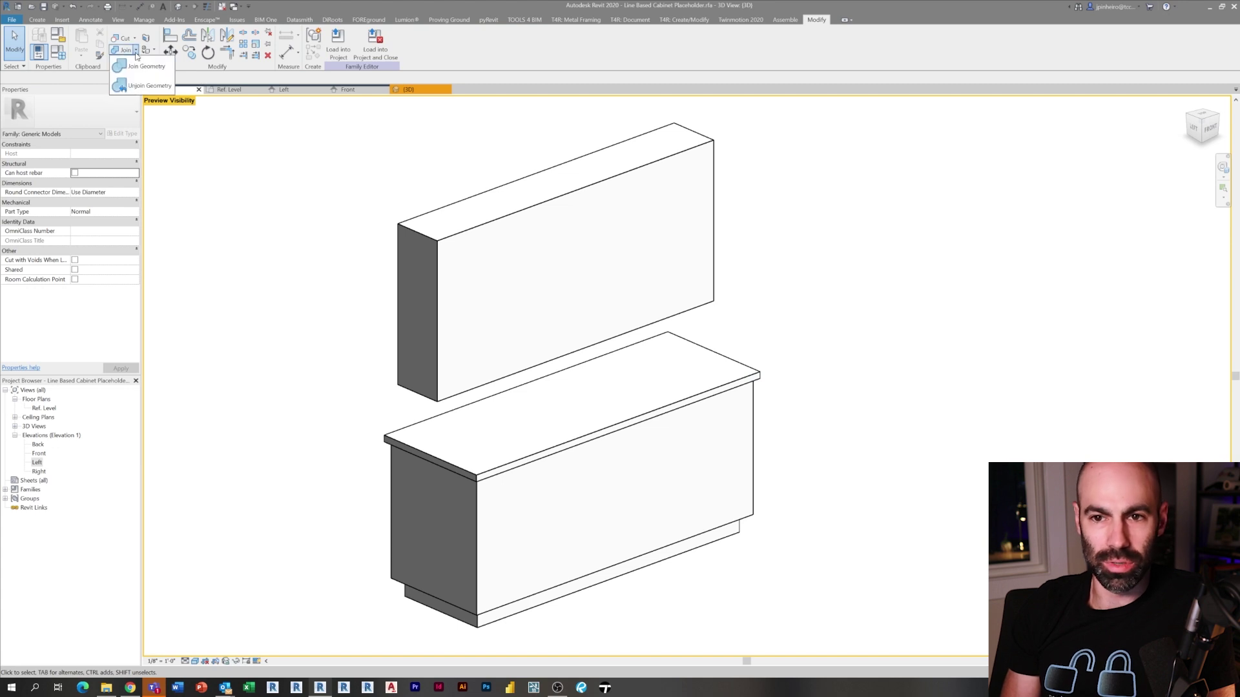
pyautogui.click(132, 81)
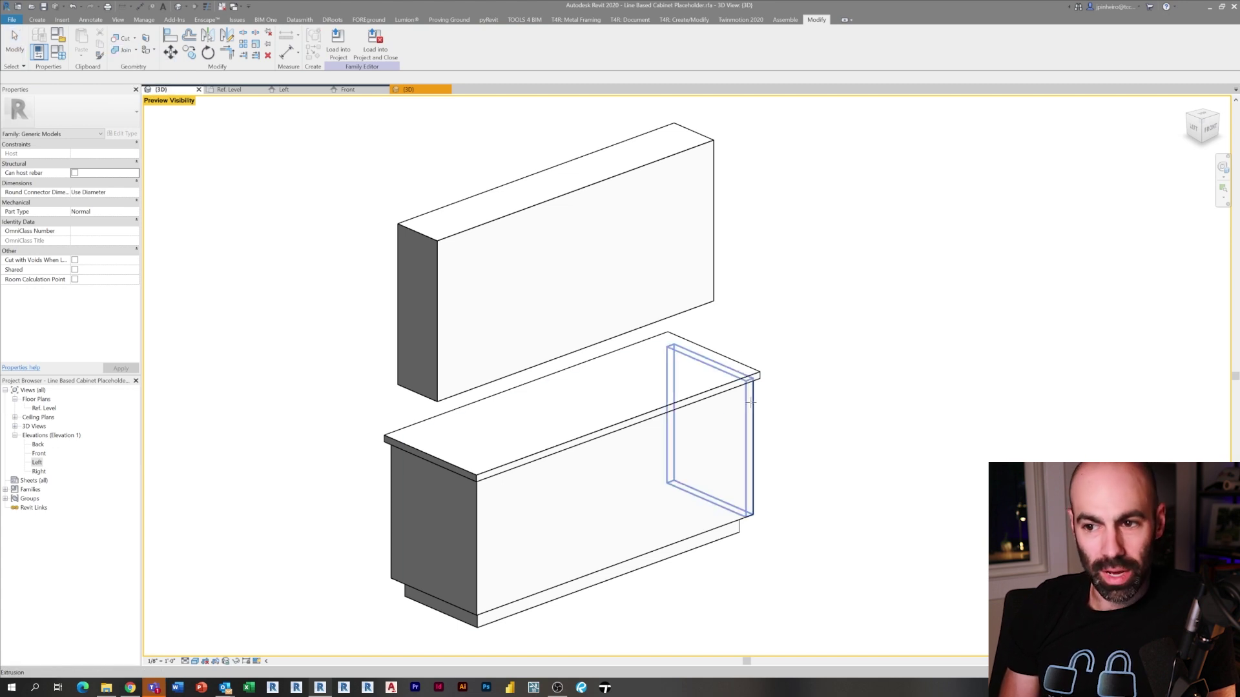
pyautogui.click(740, 386)
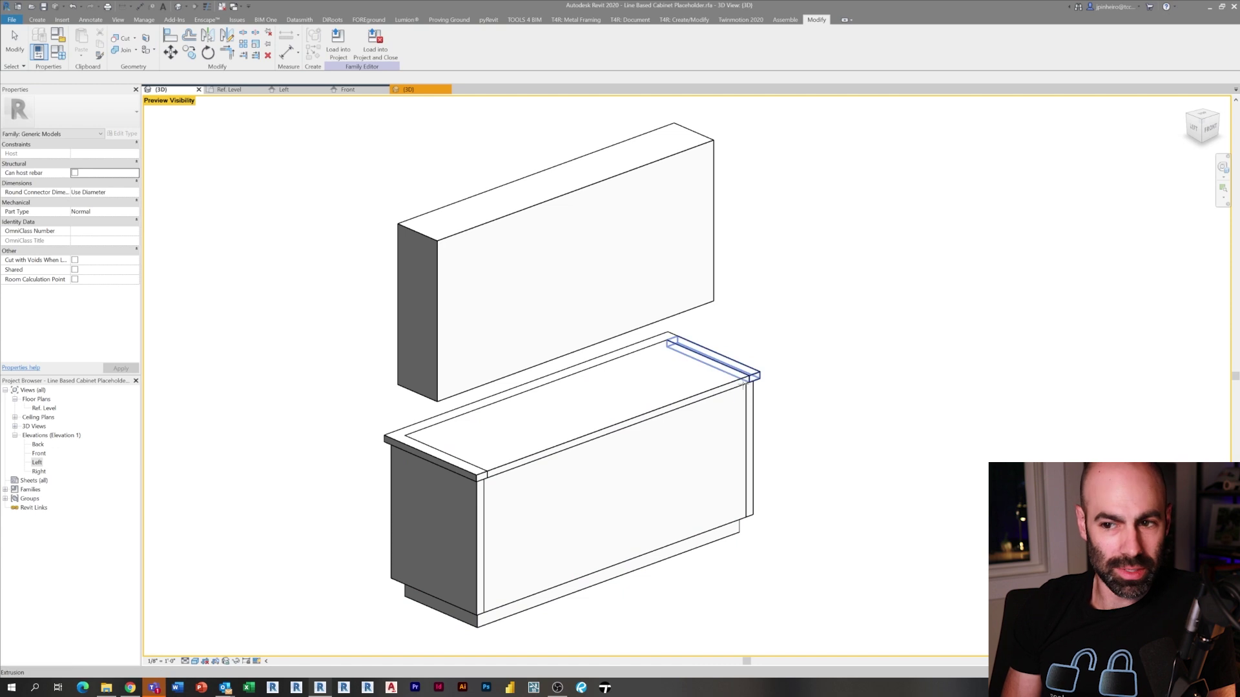
pyautogui.moveTo(720, 433); pyautogui.dragTo(730, 424, button='middle')
pyautogui.click(483, 591)
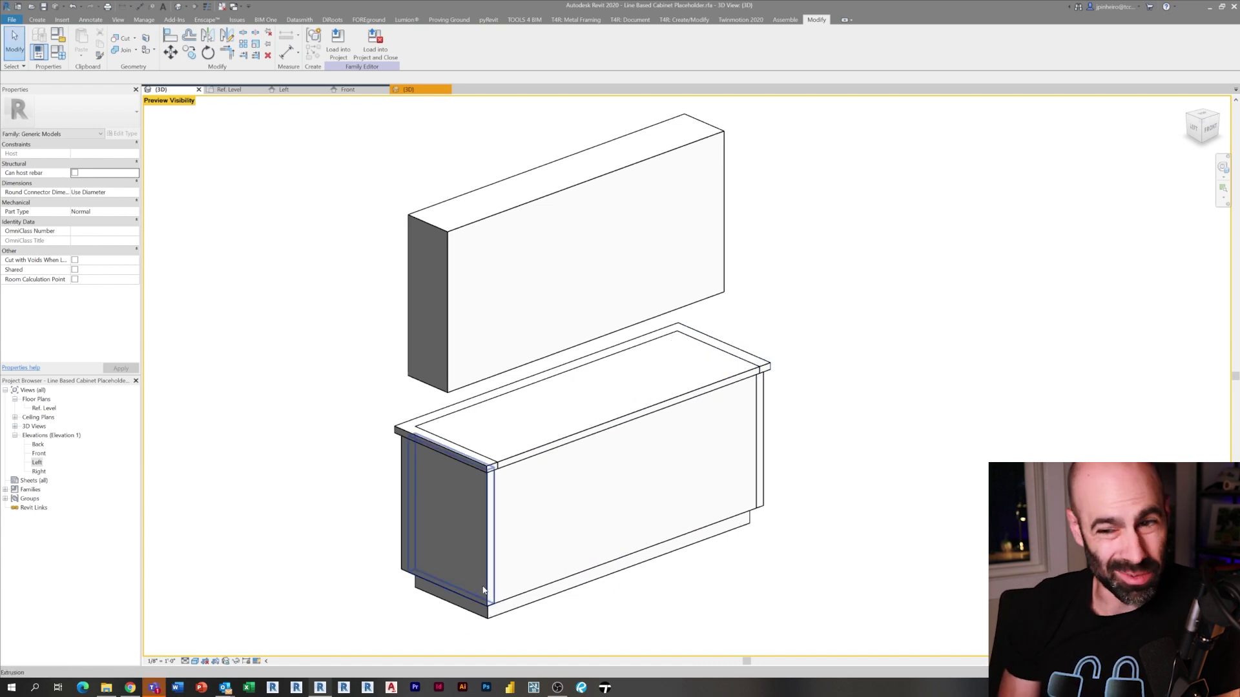
pyautogui.click(537, 456)
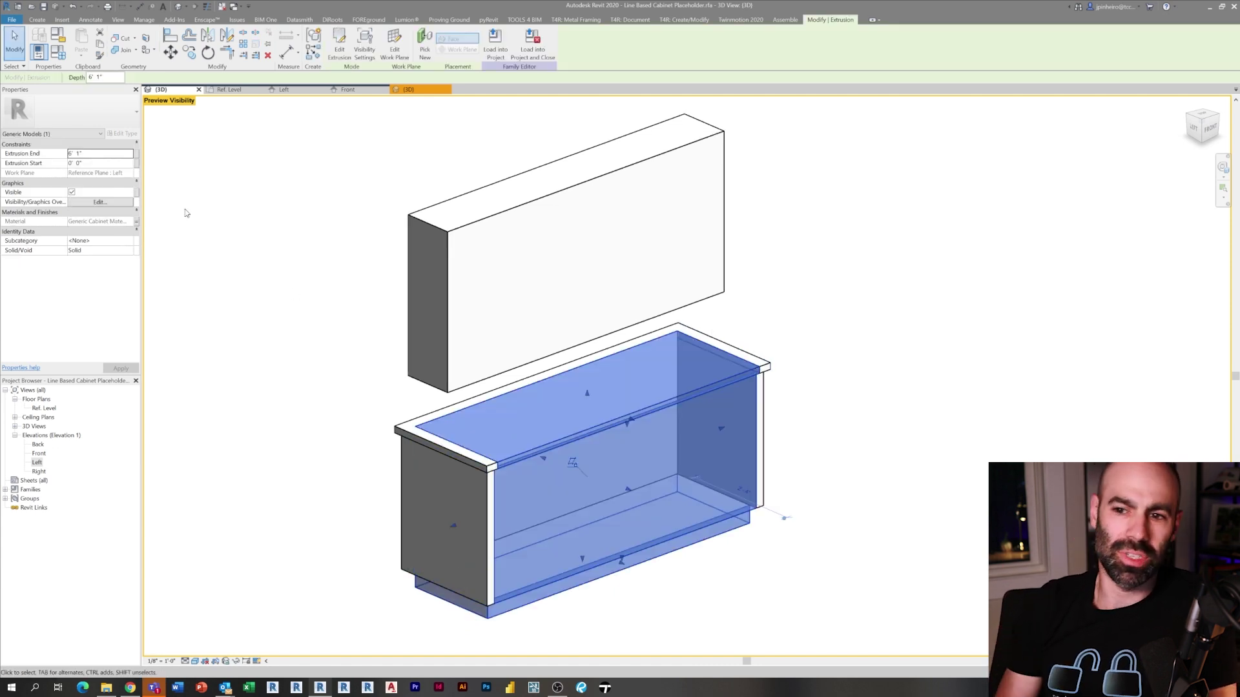
pyautogui.click(299, 344)
# Associate the visibility of the left end panel and its countertop strip with the Left End Panel parameter.
pyautogui.click(448, 452)
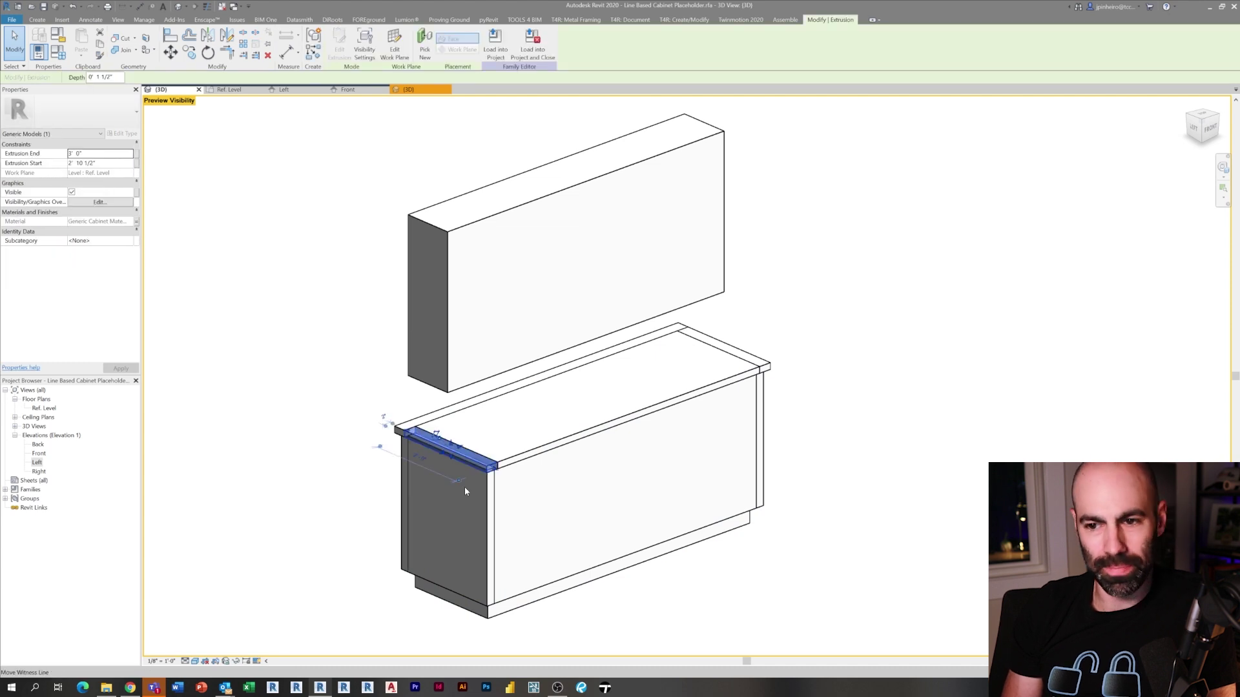
pyautogui.keyDown('ctrl'); pyautogui.click(484, 510); pyautogui.keyUp('ctrl')
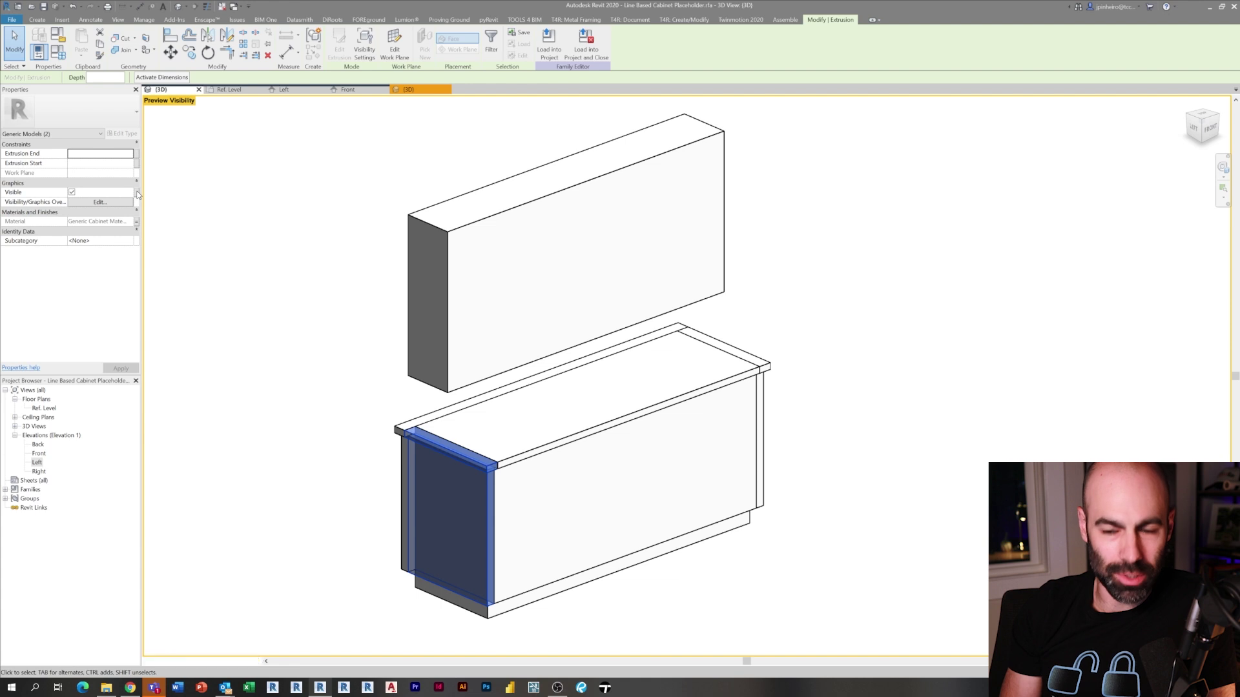
pyautogui.click(131, 192)
pyautogui.click(573, 320)
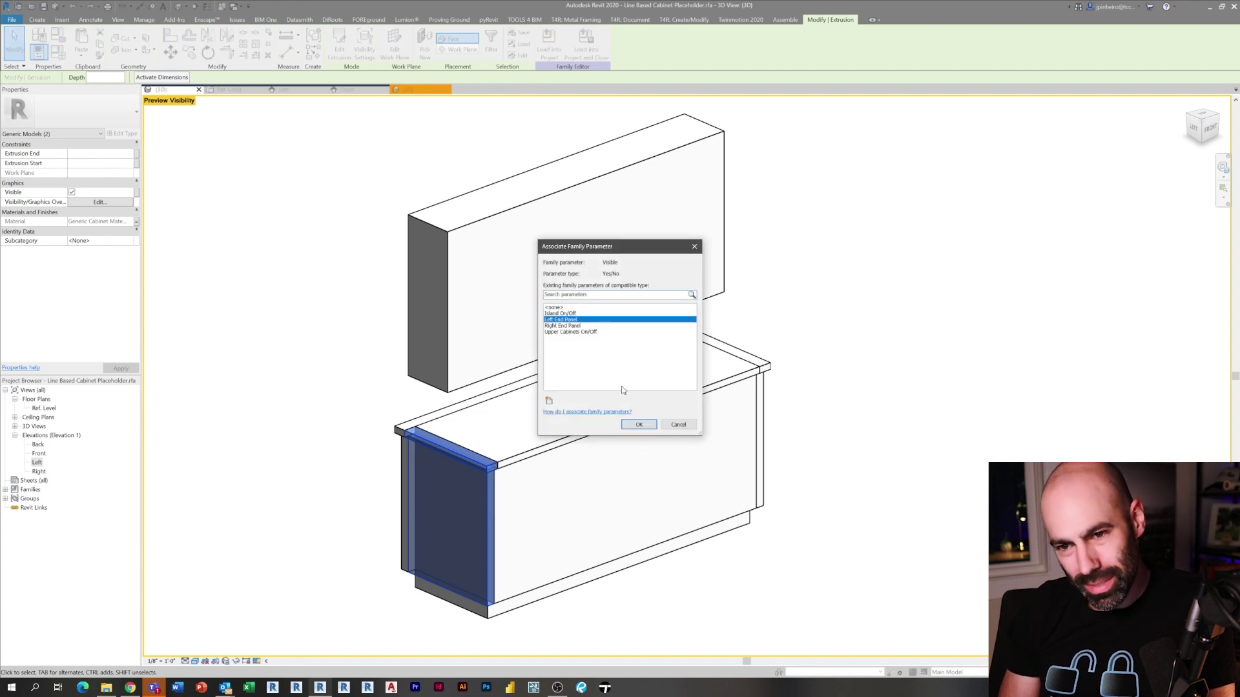
pyautogui.click(639, 425)
# Associate the visibility of the right end panel and its countertop strip with the Right End Panel parameter.
pyautogui.click(760, 439)
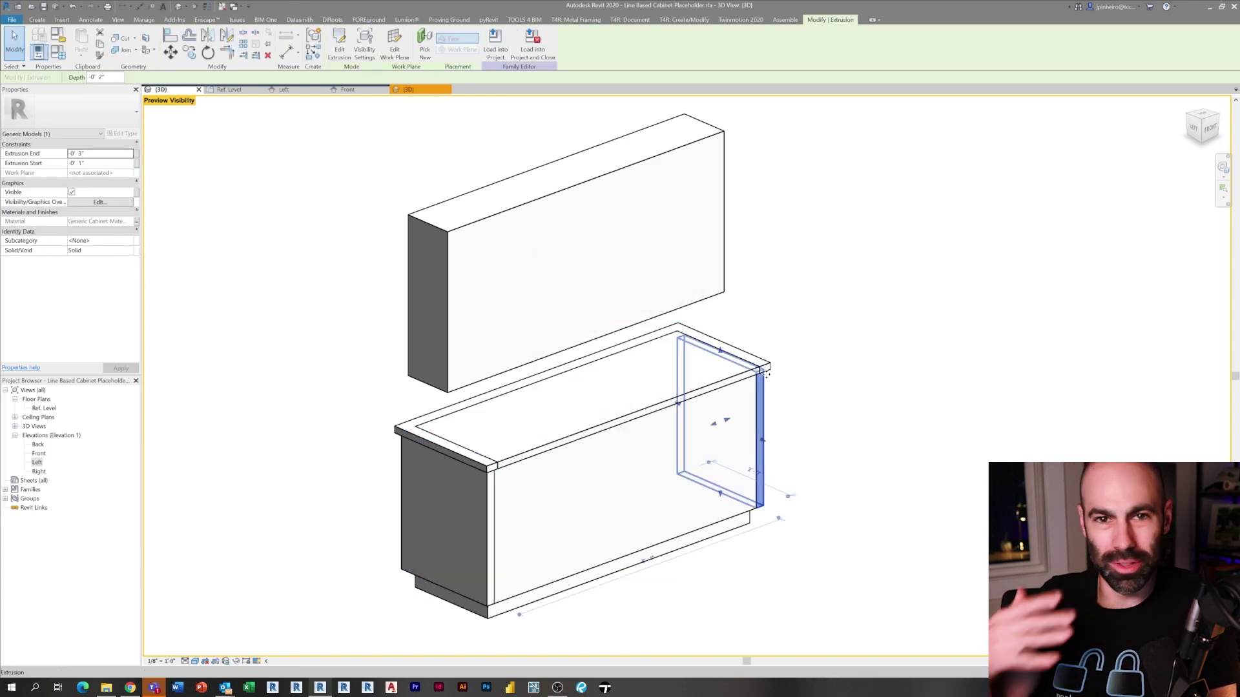
pyautogui.click(136, 193)
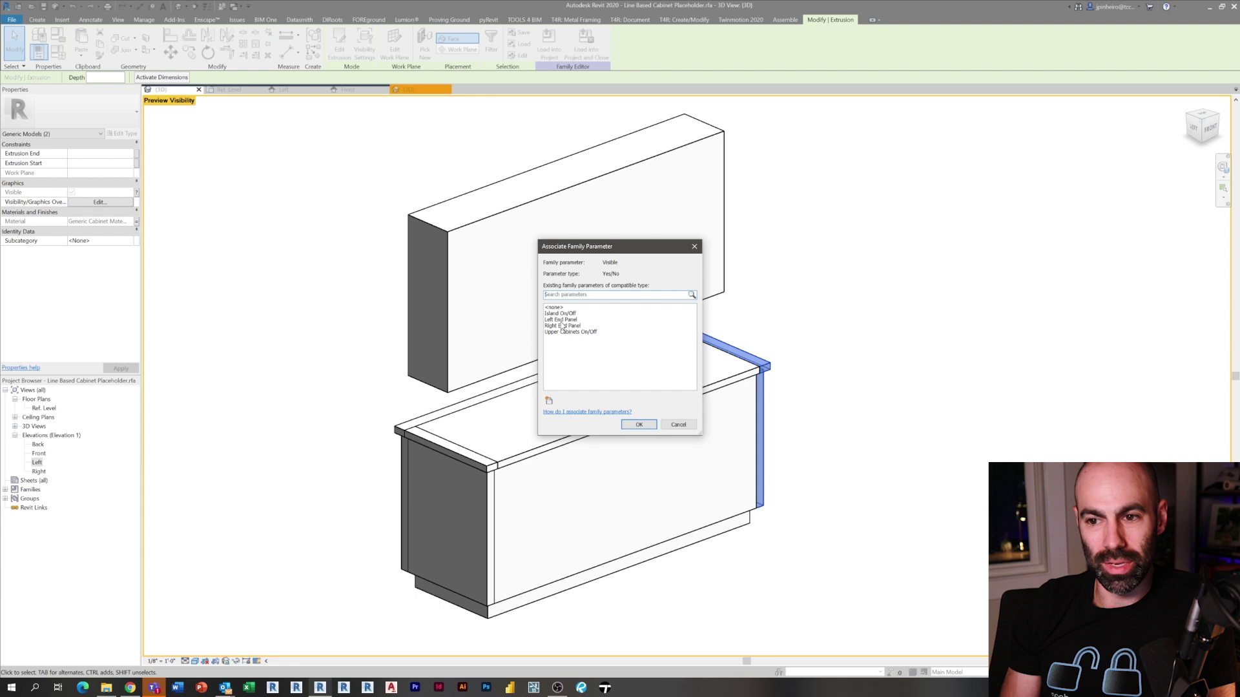
pyautogui.click(562, 326)
pyautogui.click(633, 425)
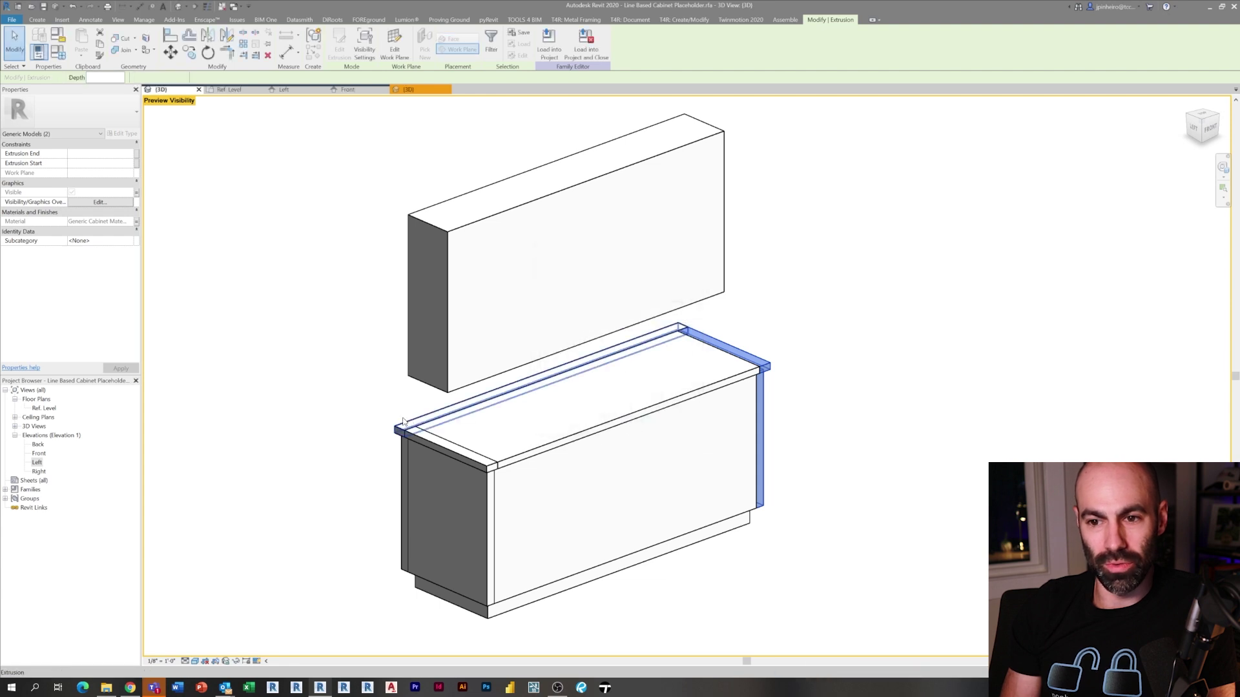
# Associate the visibility of the island back panel and its rear countertop strip with the Island On/Off parameter.
pyautogui.click(418, 430)
pyautogui.keyDown('ctrl'); pyautogui.click(399, 483); pyautogui.keyUp('ctrl')
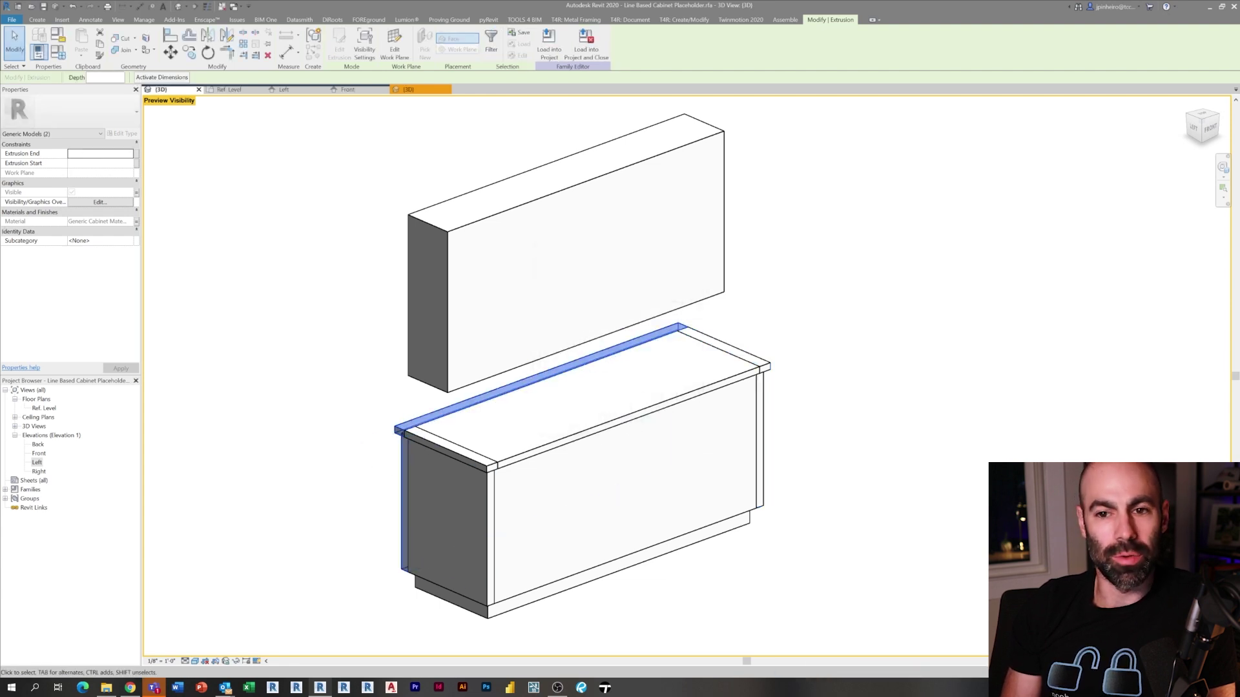
pyautogui.click(136, 196)
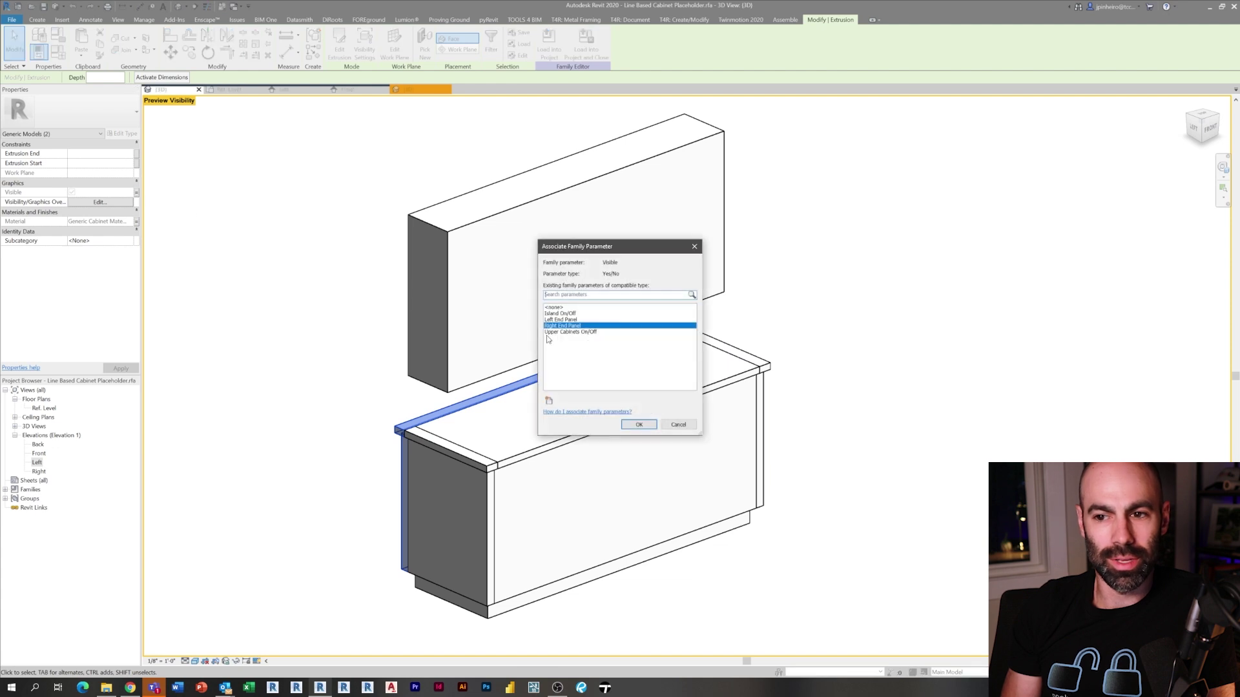
pyautogui.click(561, 314)
pyautogui.click(627, 425)
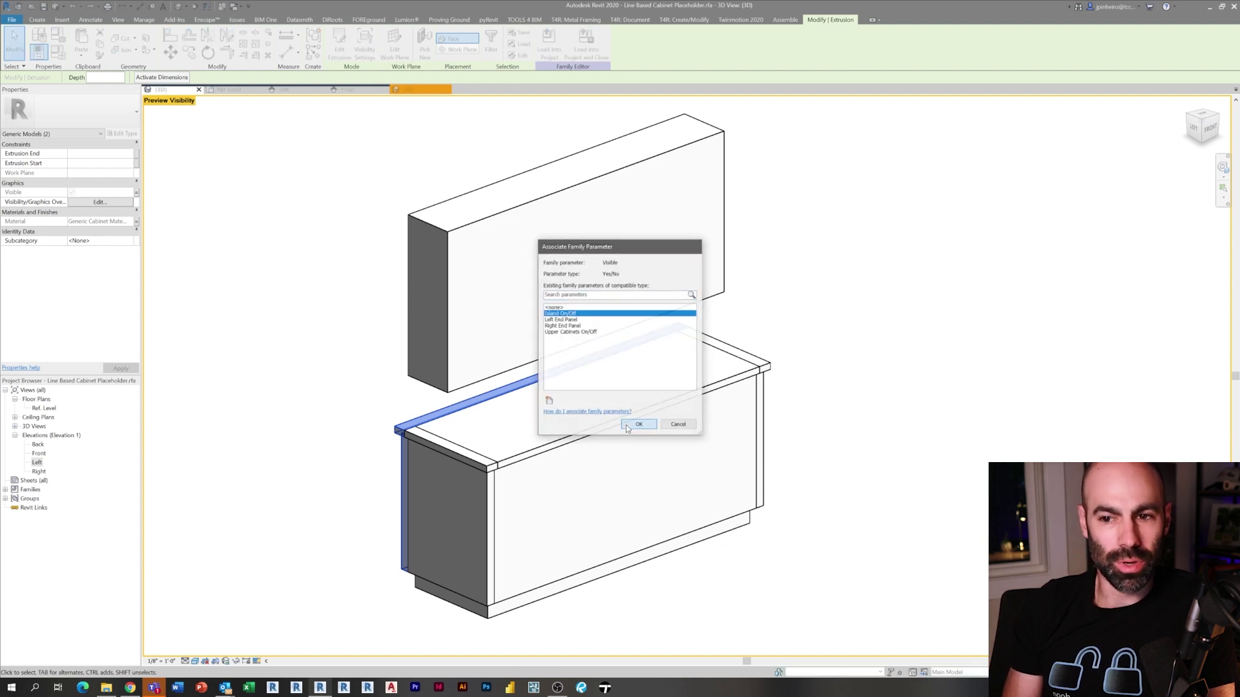
# Load the cabinet placeholder family into the 01-22_Modern Kitchen Renovation_v2020 project.
pyautogui.click(335, 404)
pyautogui.moveTo(332, 401)
pyautogui.mouseDown(button='middle')
pyautogui.moveTo(338, 421)
pyautogui.moveTo(258, 394)
pyautogui.moveTo(332, 415)
pyautogui.mouseUp(button='middle')
pyautogui.scroll(-1, 329, 415)
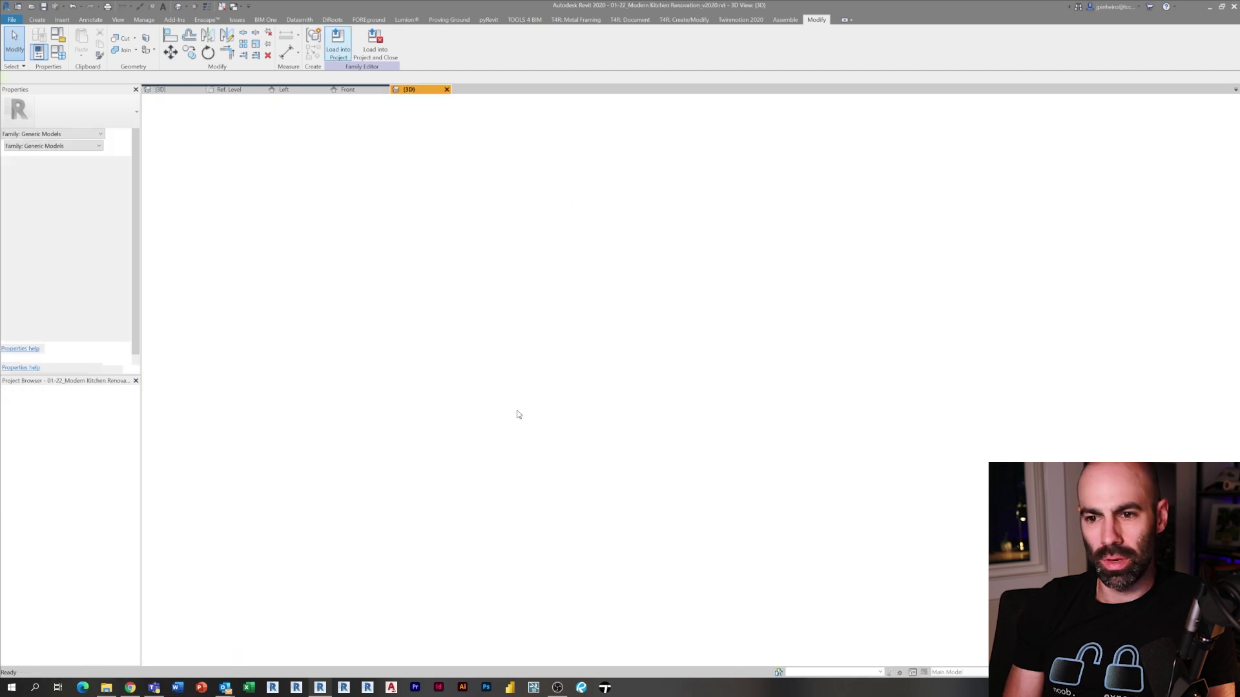
pyautogui.scroll(5, 480, 407)
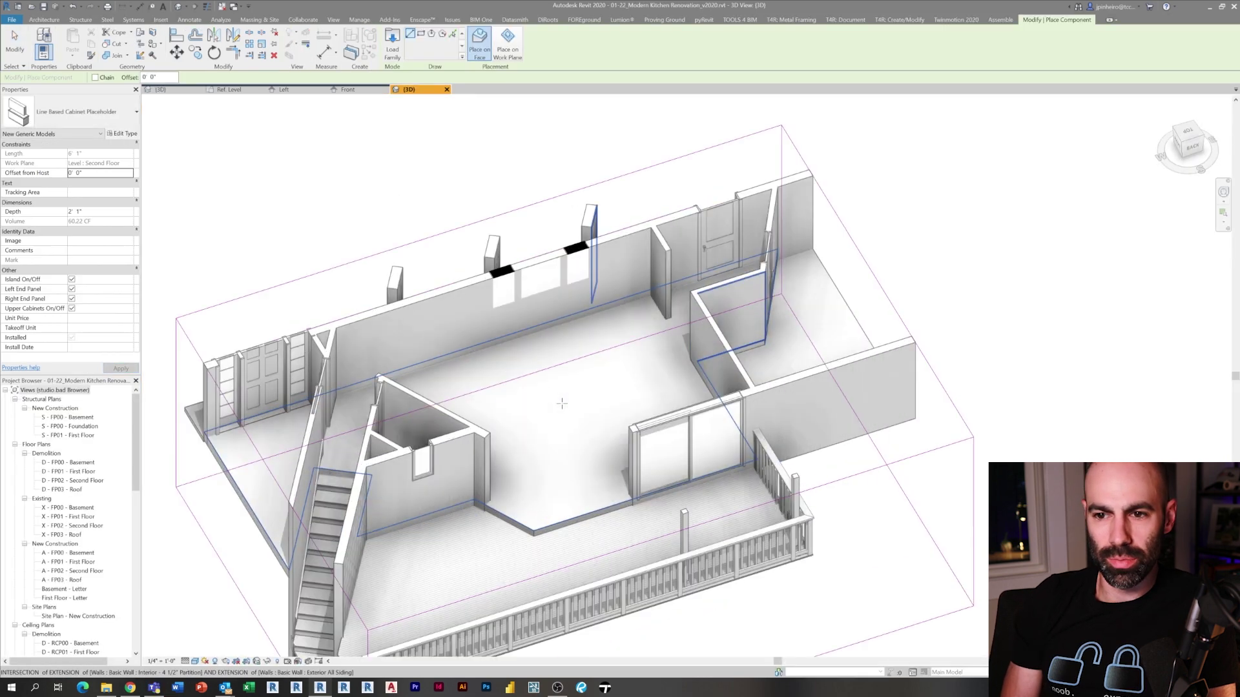
# Place a line-based cabinet placeholder freestanding in the middle of the open kitchen floor.
pyautogui.click(463, 377)
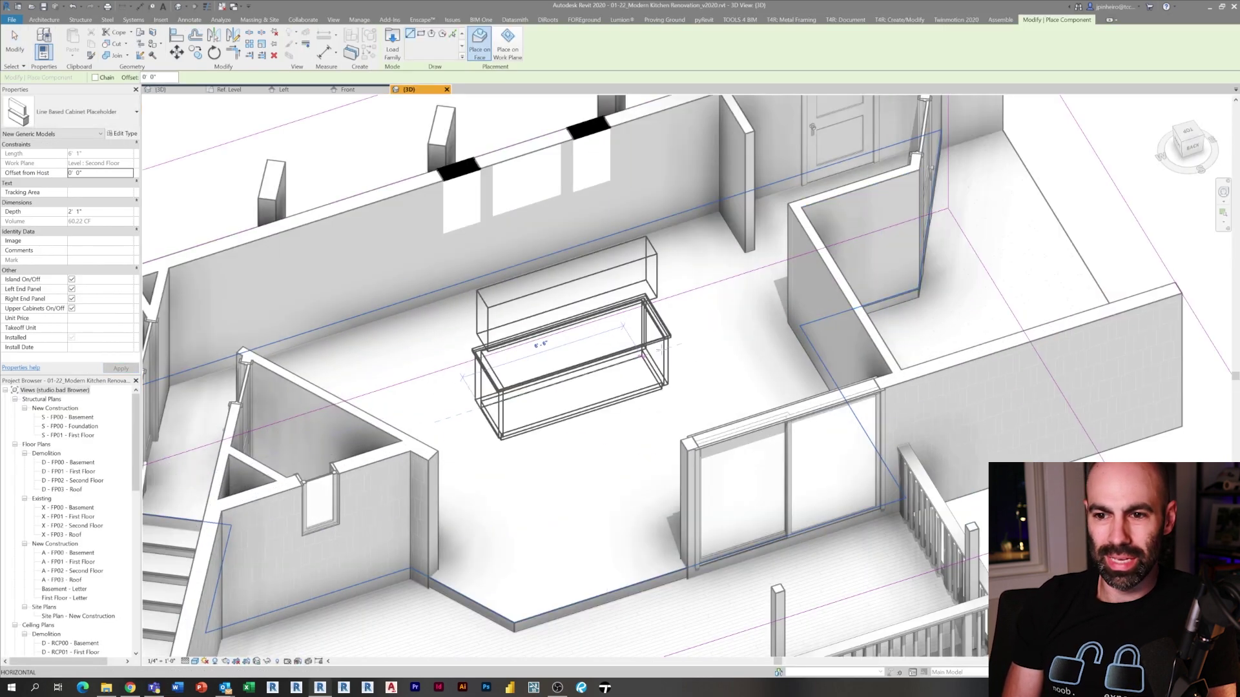
pyautogui.click(688, 339)
pyautogui.press('Escape')
pyautogui.press('Escape')
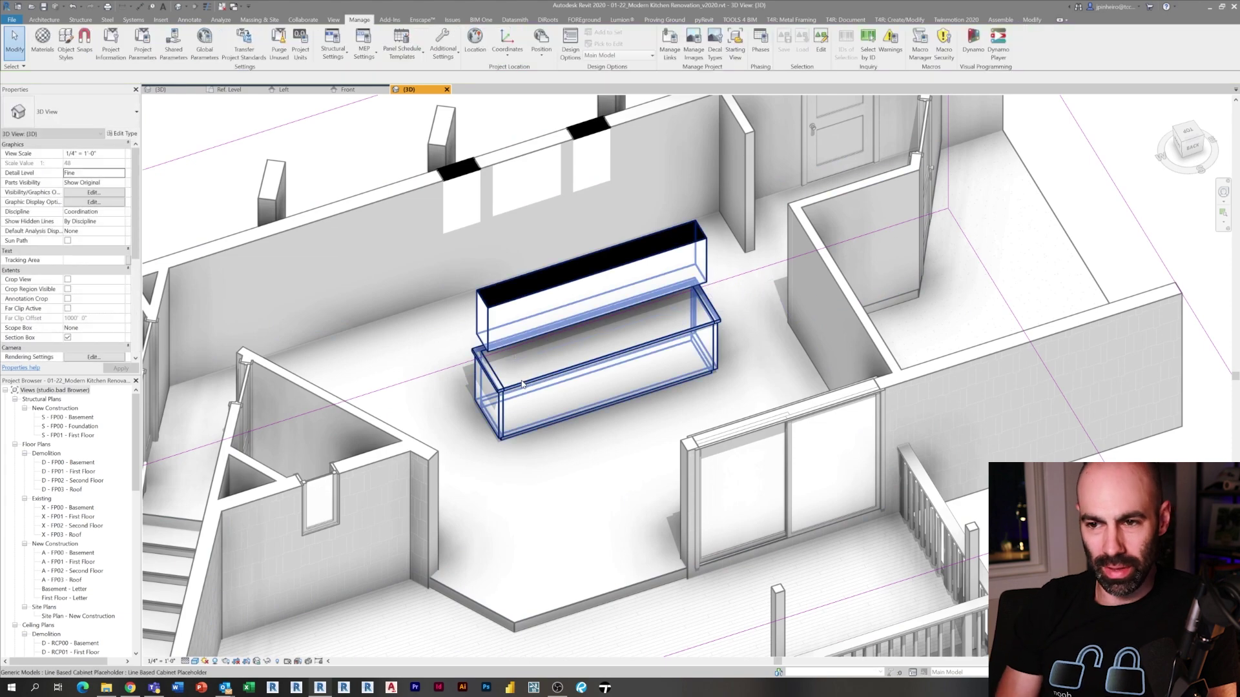
# Turn off Island On/Off and Upper Cabinets On/Off for the freestanding cabinet placeholder.
pyautogui.click(526, 385)
pyautogui.keyDown('shift'); pyautogui.moveTo(525, 385); pyautogui.dragTo(652, 325, button='middle'); pyautogui.keyUp('shift')
pyautogui.scroll(3, 653, 325)
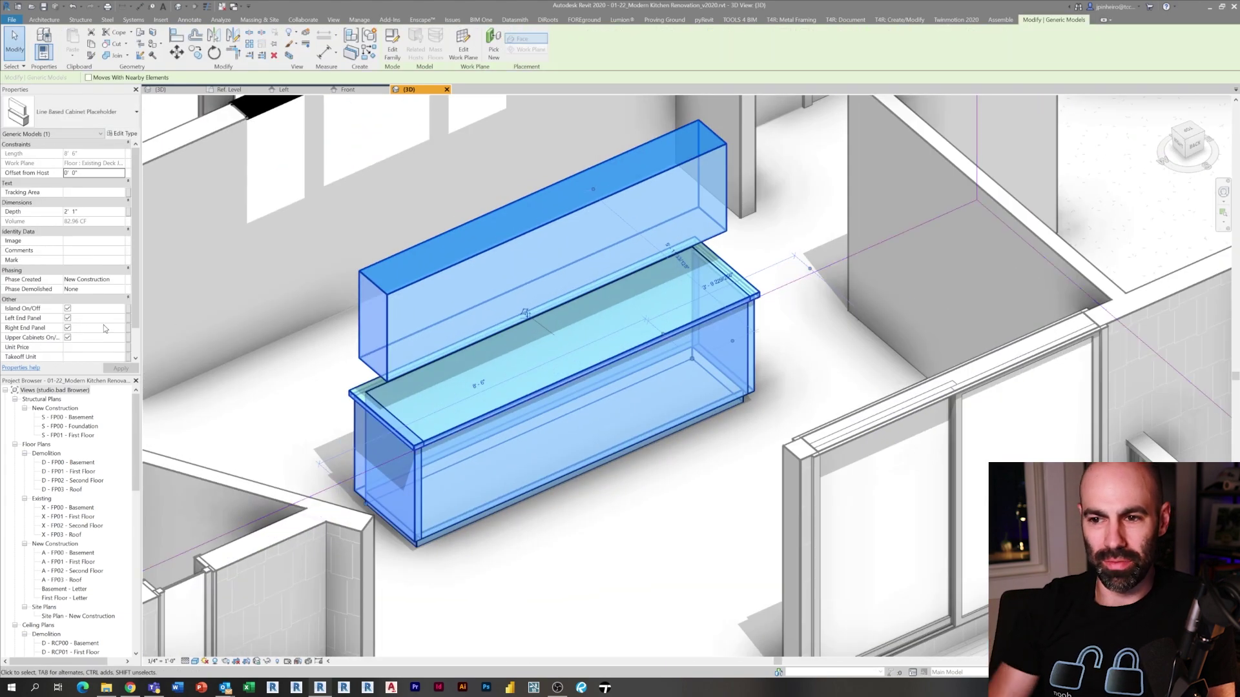
pyautogui.click(68, 308)
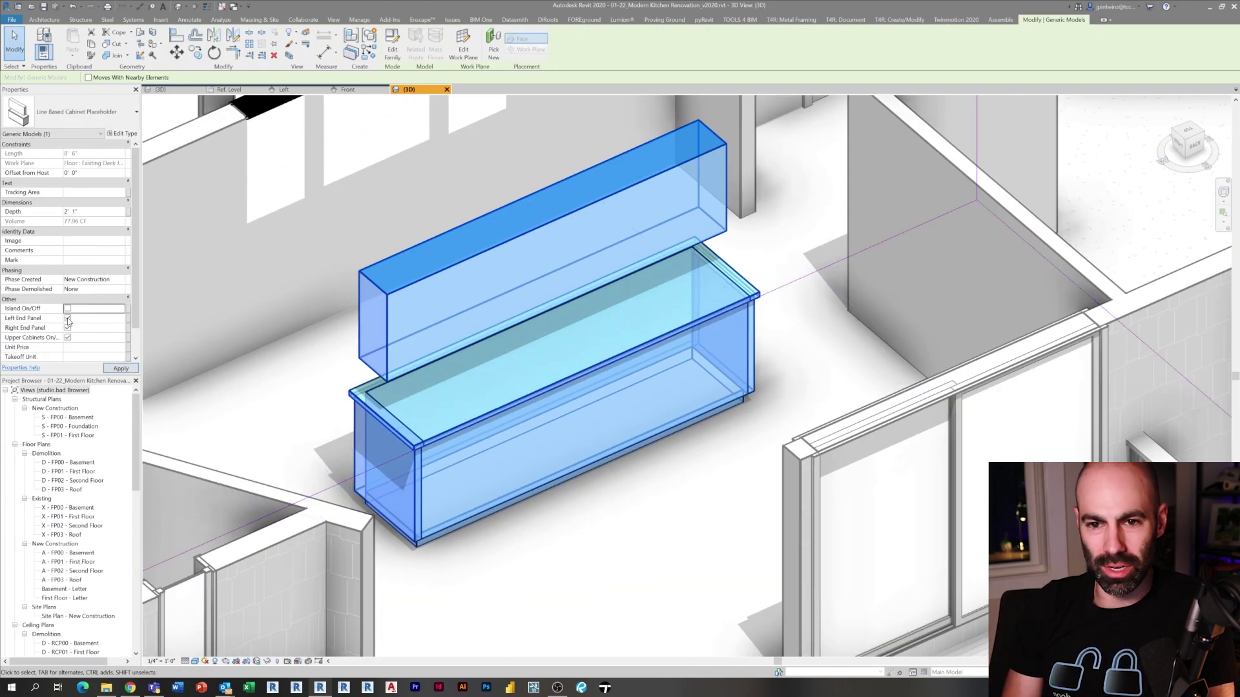
pyautogui.click(67, 338)
pyautogui.click(114, 369)
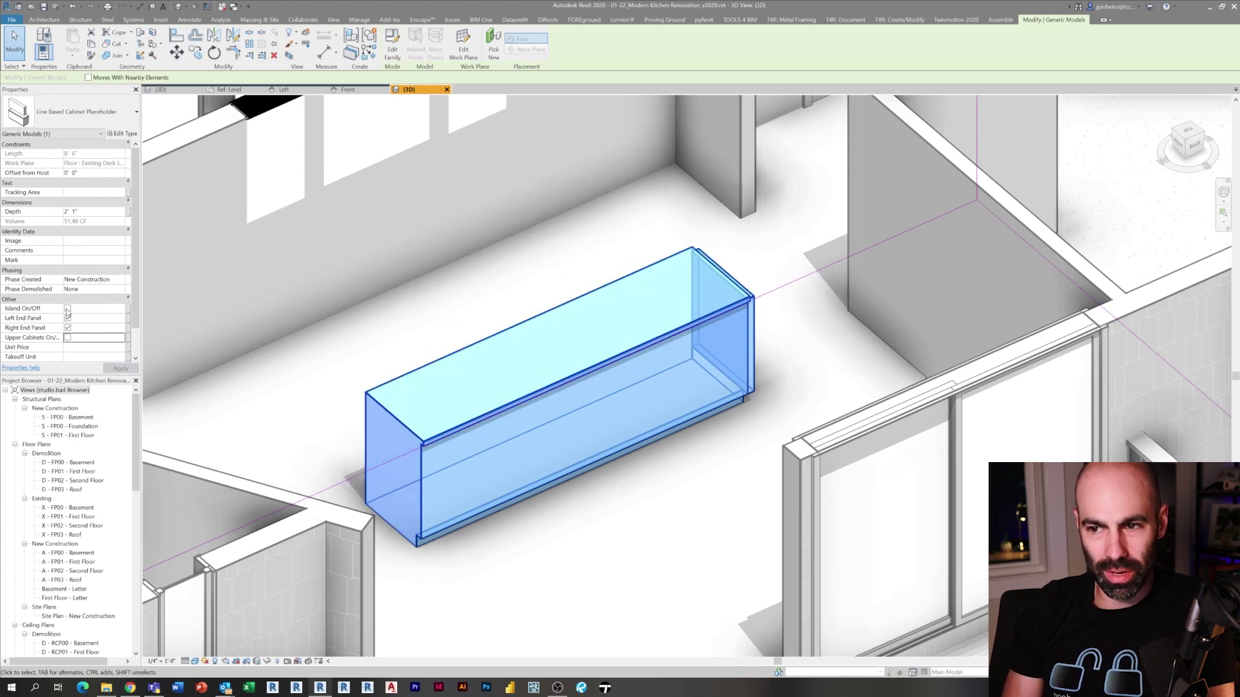
# Turn Island On/Off back on for the freestanding cabinet placeholder and deselect it.
pyautogui.click(68, 308)
pyautogui.click(115, 369)
pyautogui.press('Escape')
pyautogui.scroll(2, 406, 408)
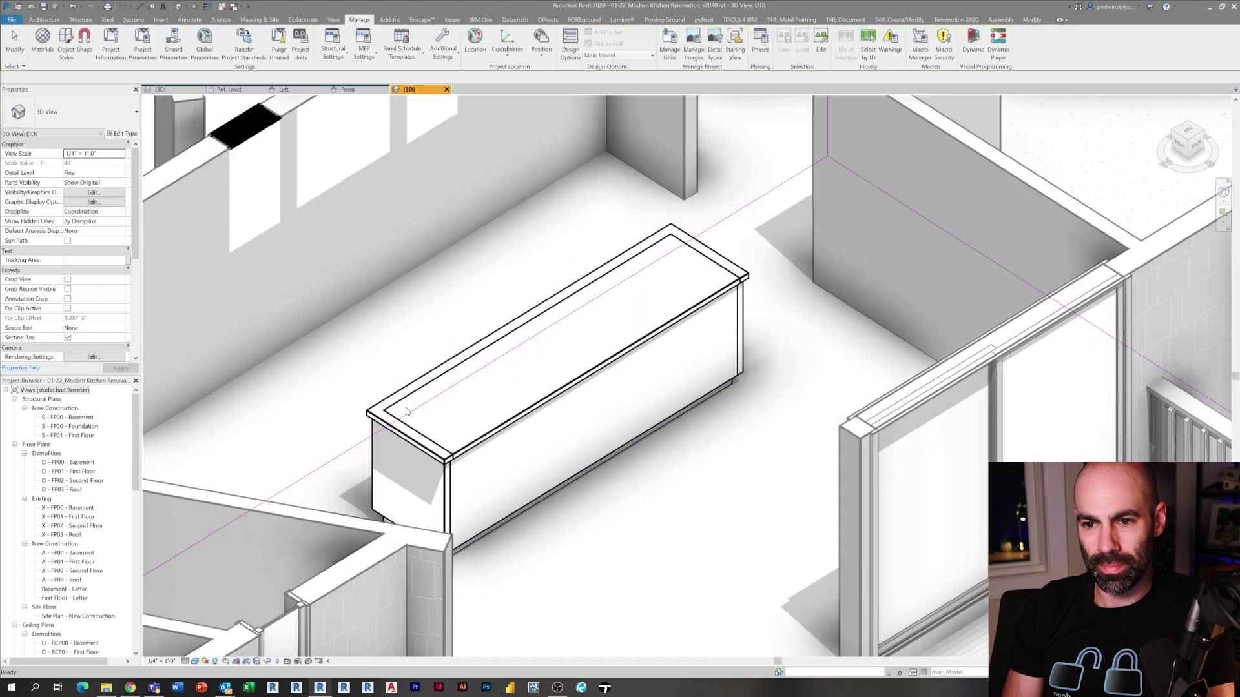
# Create a similar cabinet placeholder, placing it on the work plane with Level : First Floor as the placement plane.
pyautogui.click(405, 408)
pyautogui.keyDown('shift'); pyautogui.moveTo(406, 408); pyautogui.dragTo(485, 519, button='middle'); pyautogui.keyUp('shift')
pyautogui.press('c')
pyautogui.press('s')
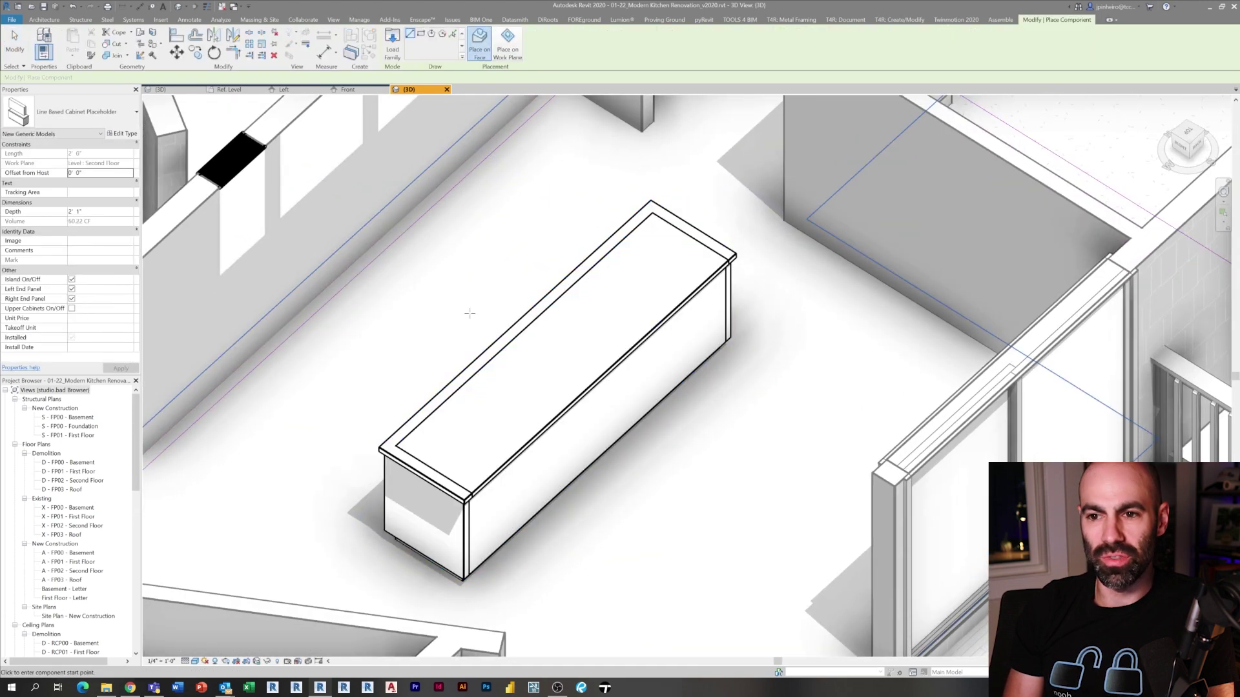
pyautogui.moveTo(469, 313); pyautogui.dragTo(480, 457, button='middle')
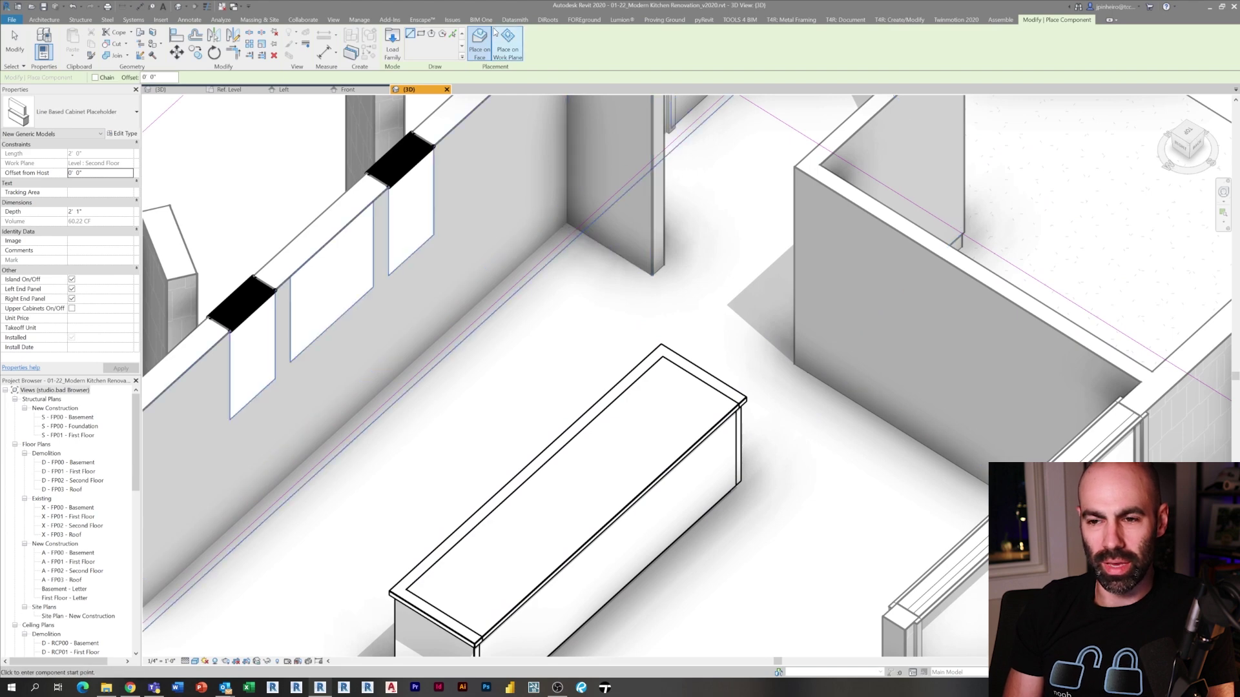
pyautogui.click(508, 43)
pyautogui.scroll(-3, 564, 229)
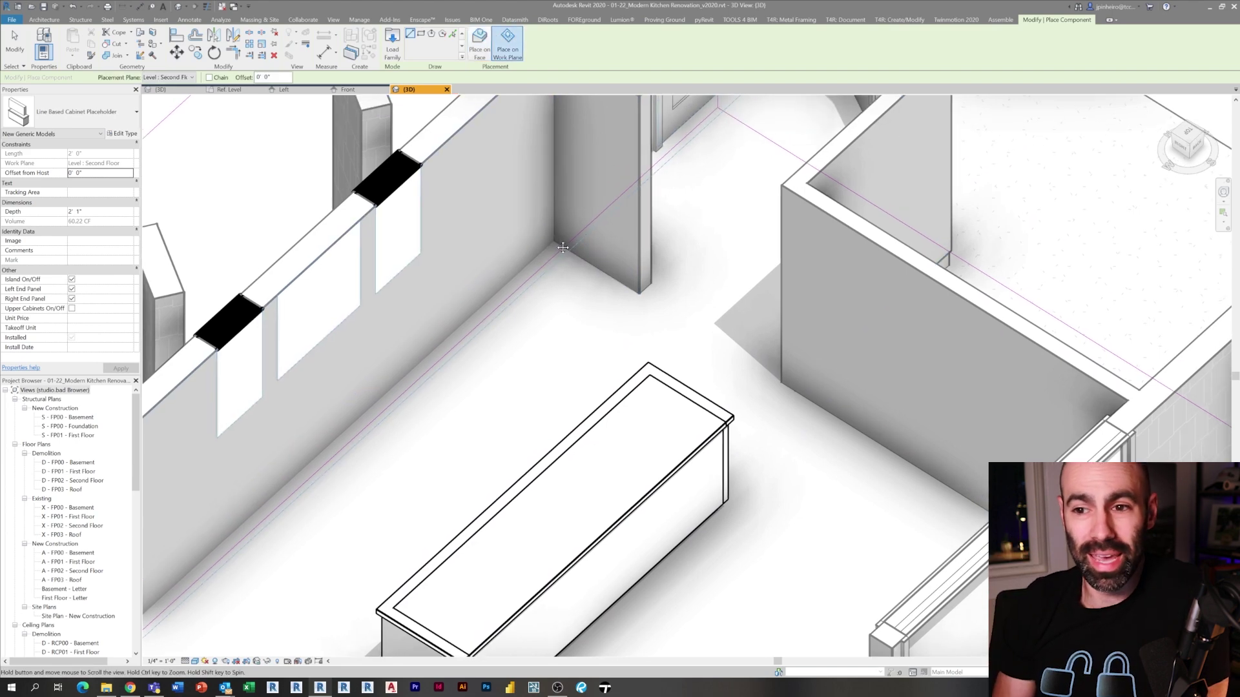
pyautogui.click(169, 77)
pyautogui.click(170, 106)
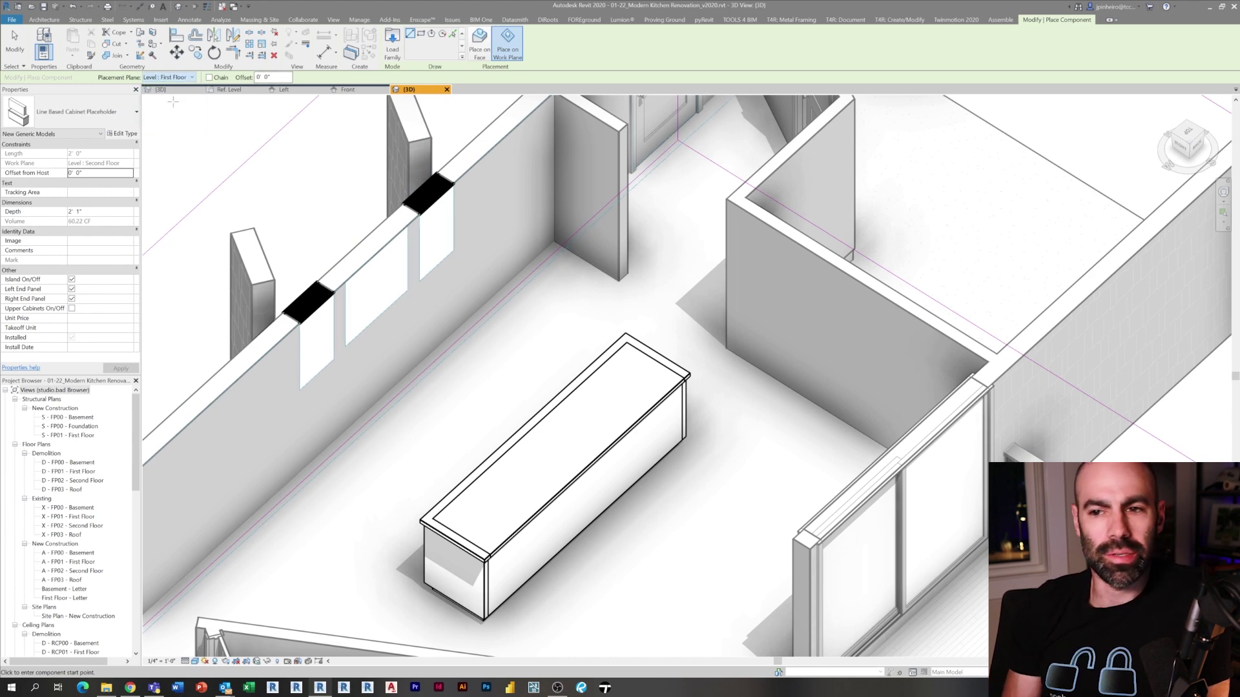
# Draw a cabinet run about 7' 2" long along the windowed wall, reaching the corner with the short return wall.
pyautogui.click(559, 240)
pyautogui.click(404, 399)
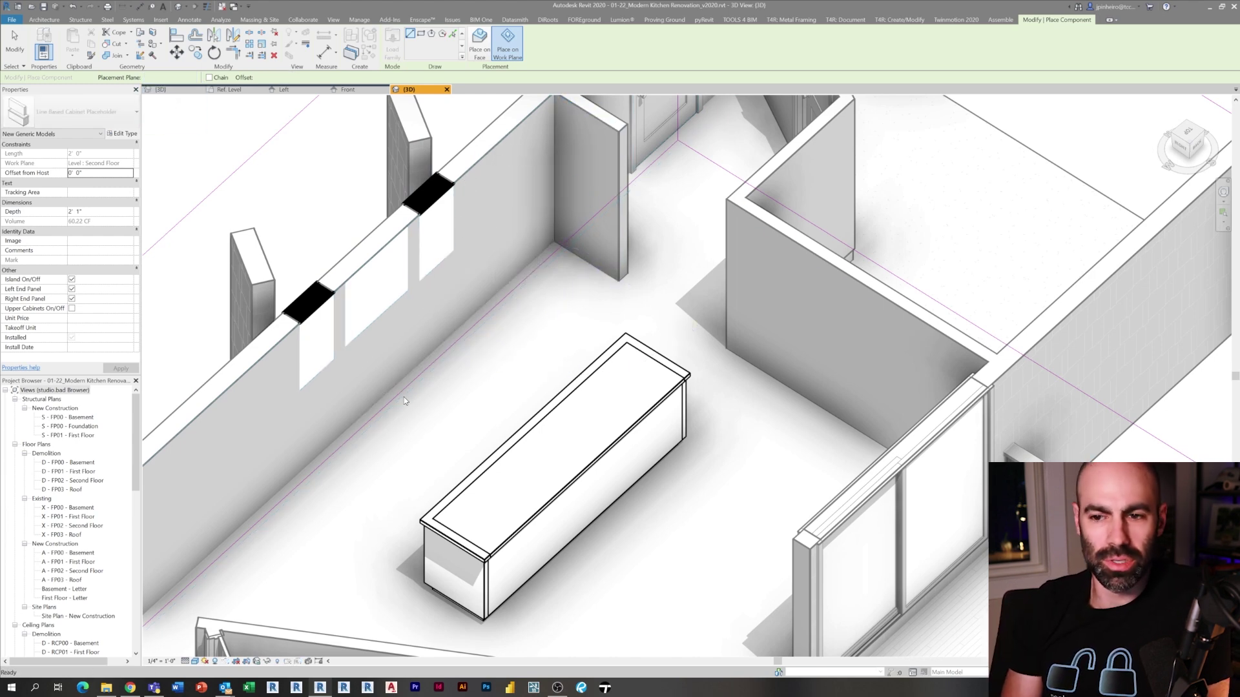
pyautogui.click(386, 381)
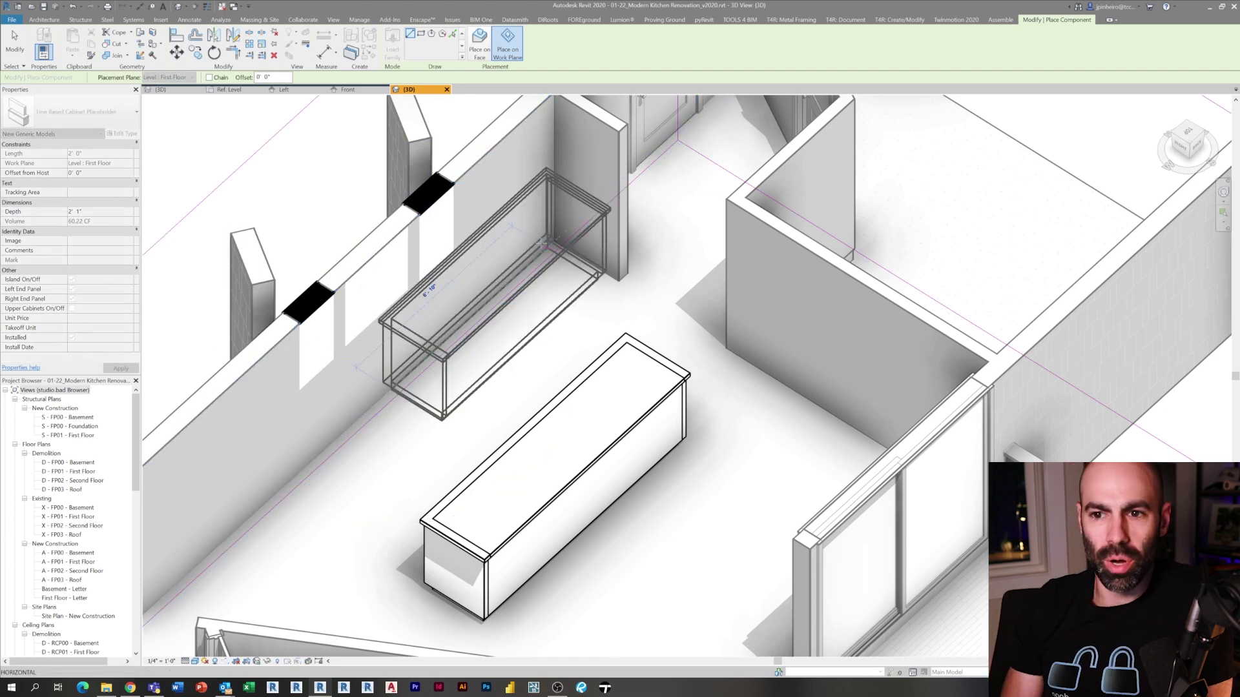
pyautogui.click(548, 239)
pyautogui.press('Escape')
# Turn off Left End Panel, Right End Panel and Island On/Off for the cabinet run against the windowed wall.
pyautogui.click(434, 265)
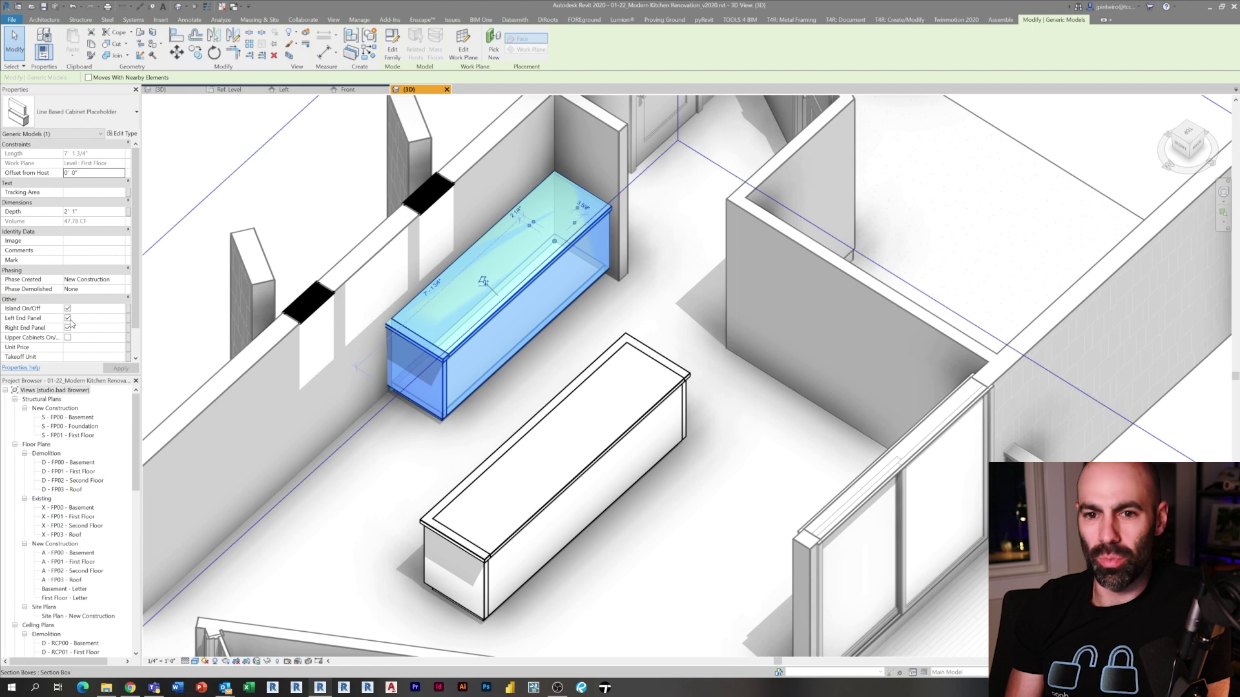
pyautogui.click(68, 327)
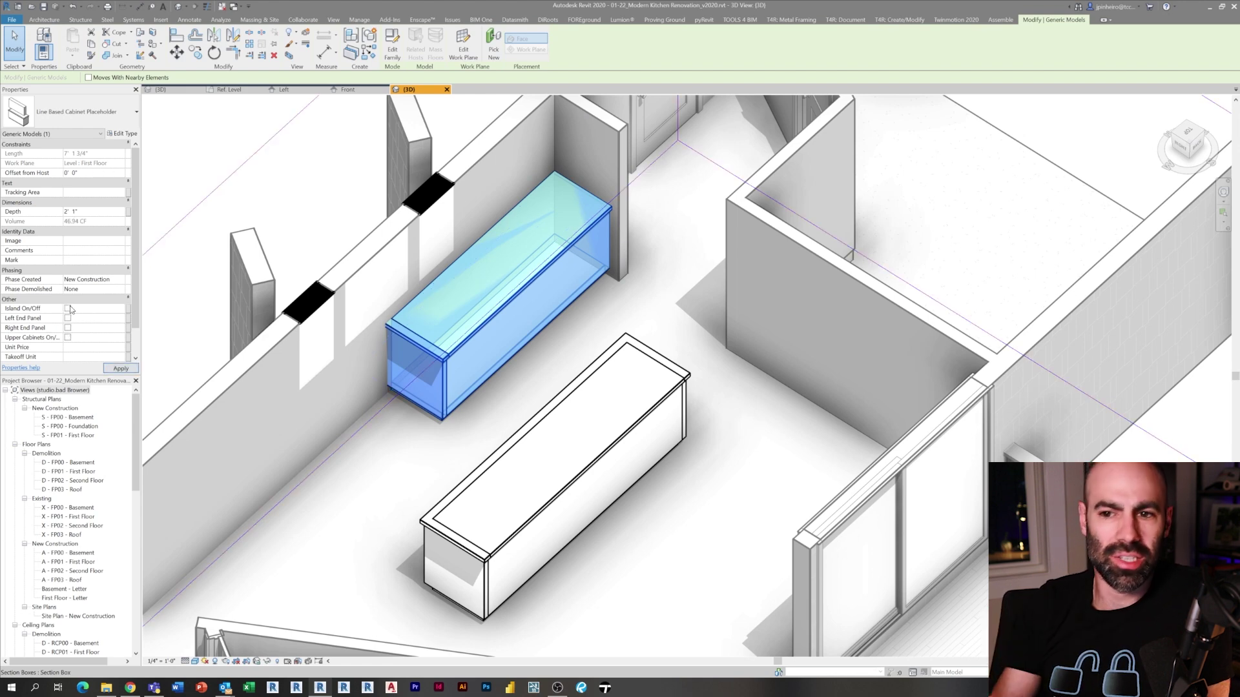
pyautogui.click(67, 309)
pyautogui.click(119, 368)
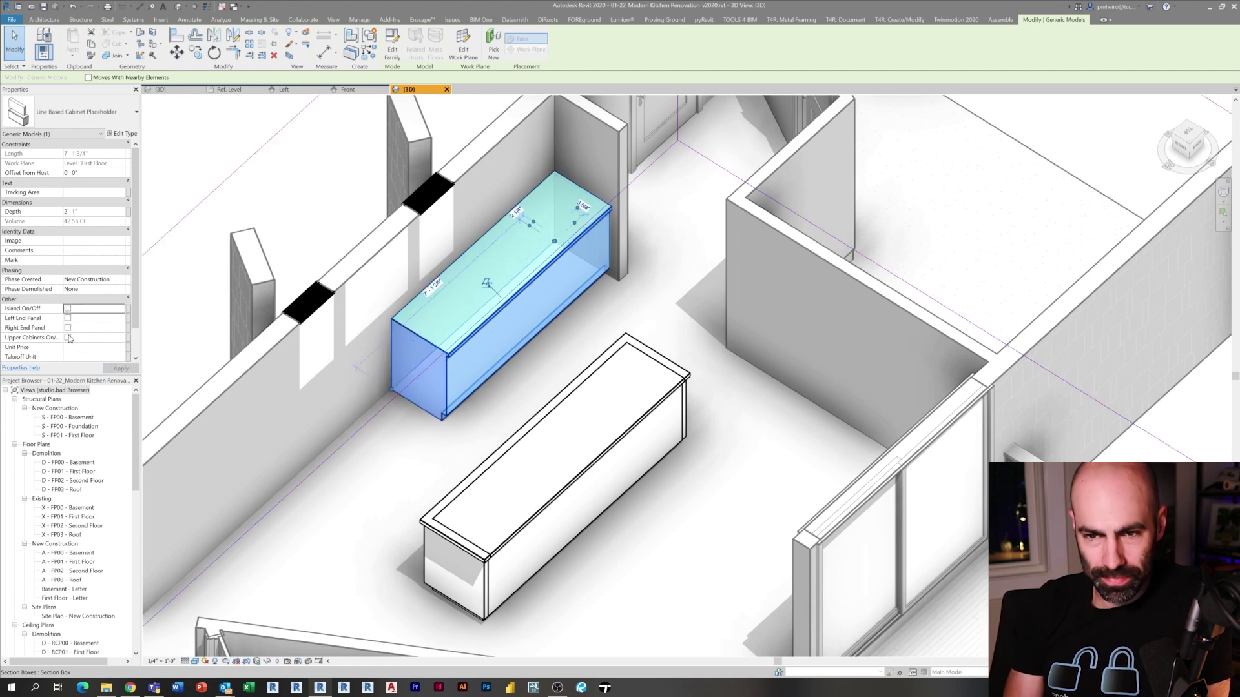
# Turn on Upper Cabinets On/Off for the wall cabinet run and deselect it.
pyautogui.click(68, 337)
pyautogui.click(120, 368)
pyautogui.scroll(-2, 432, 288)
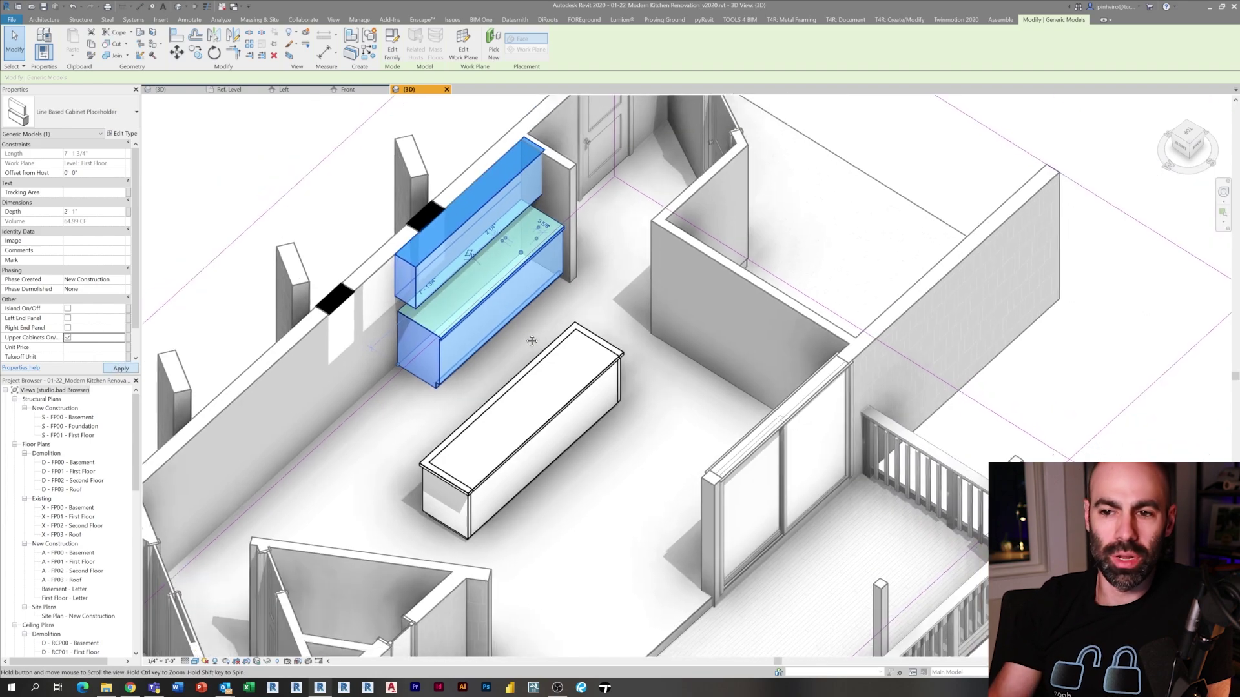
pyautogui.click(531, 340)
pyautogui.keyDown('shift'); pyautogui.moveTo(546, 342); pyautogui.dragTo(440, 363, button='middle'); pyautogui.keyUp('shift')
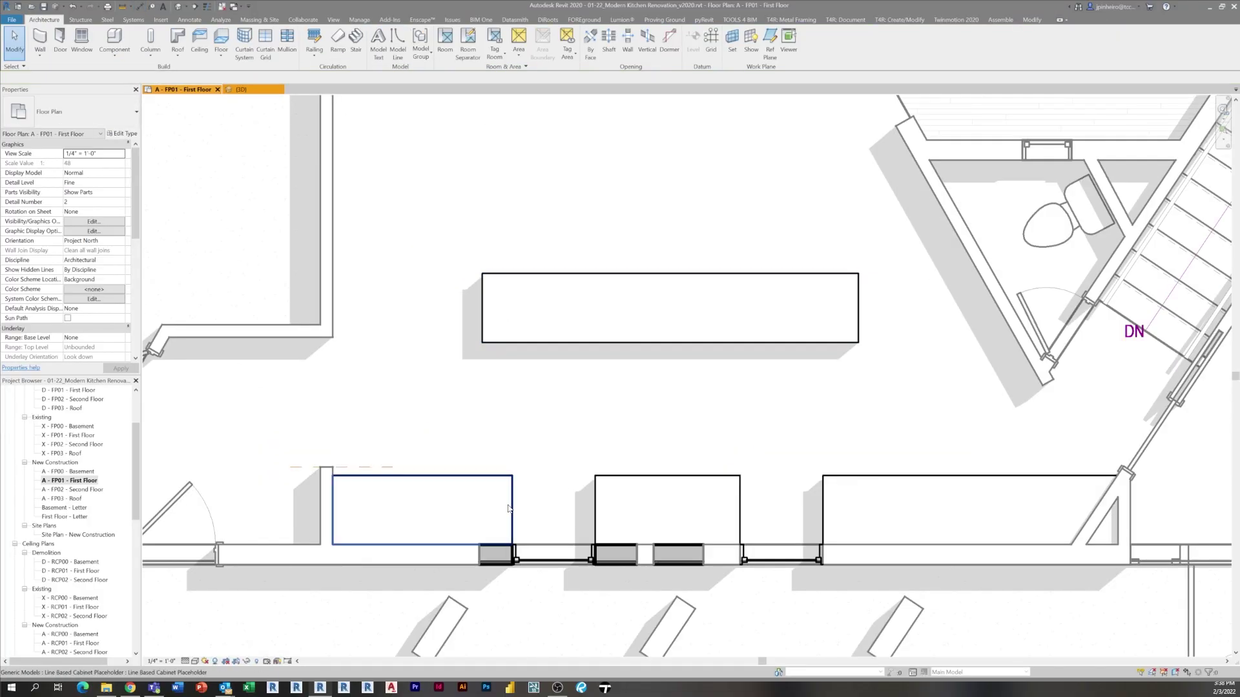
# Select the freestanding island cabinet in the A - FP01 - First Floor plan.
pyautogui.click(512, 349)
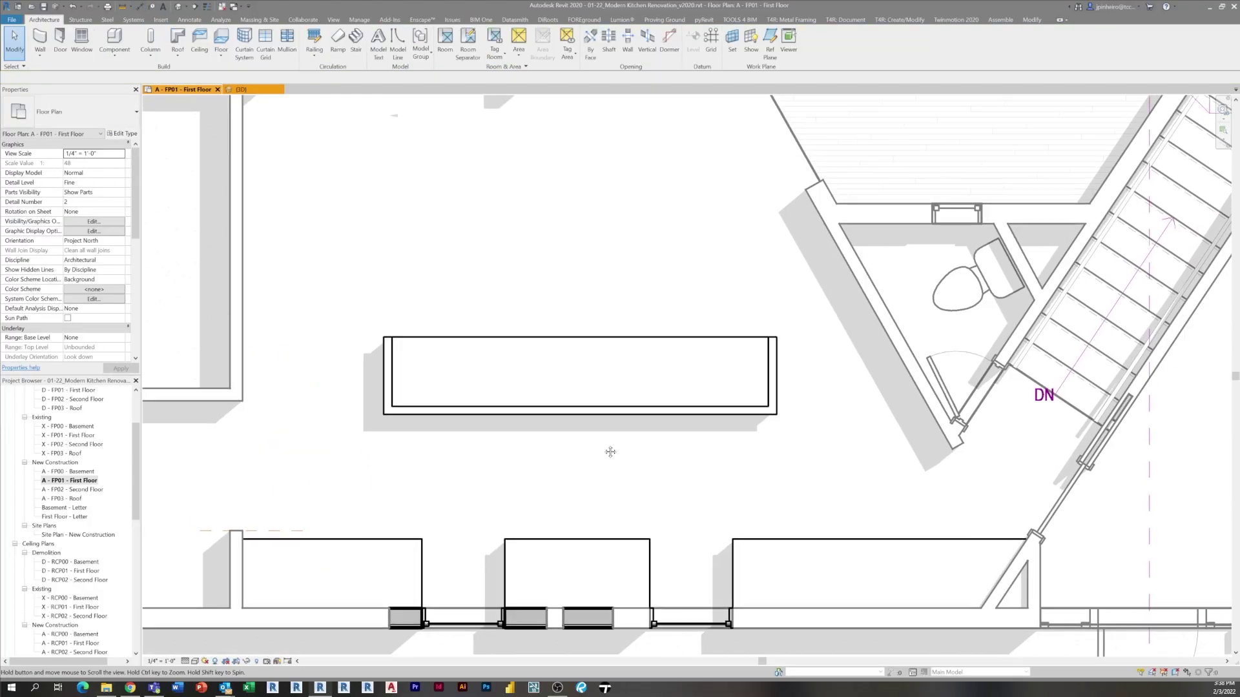